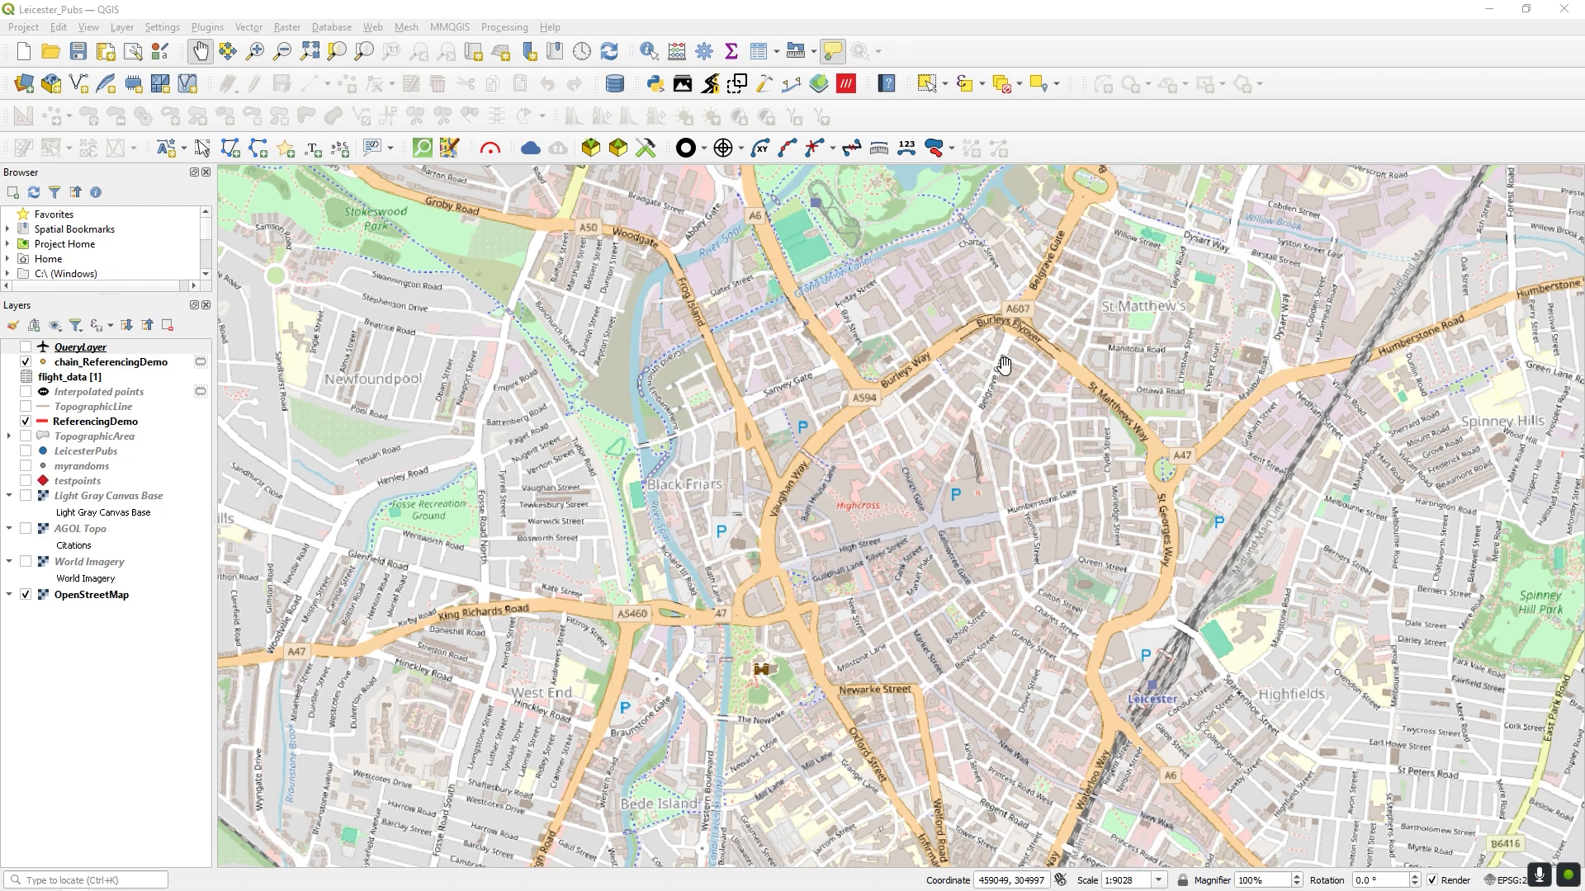
Check the installed QGIS version information, then close the About dialog.
{"action": "left_click", "coordinate": [550, 28]}
{"action": "left_click", "coordinate": [615, 257]}
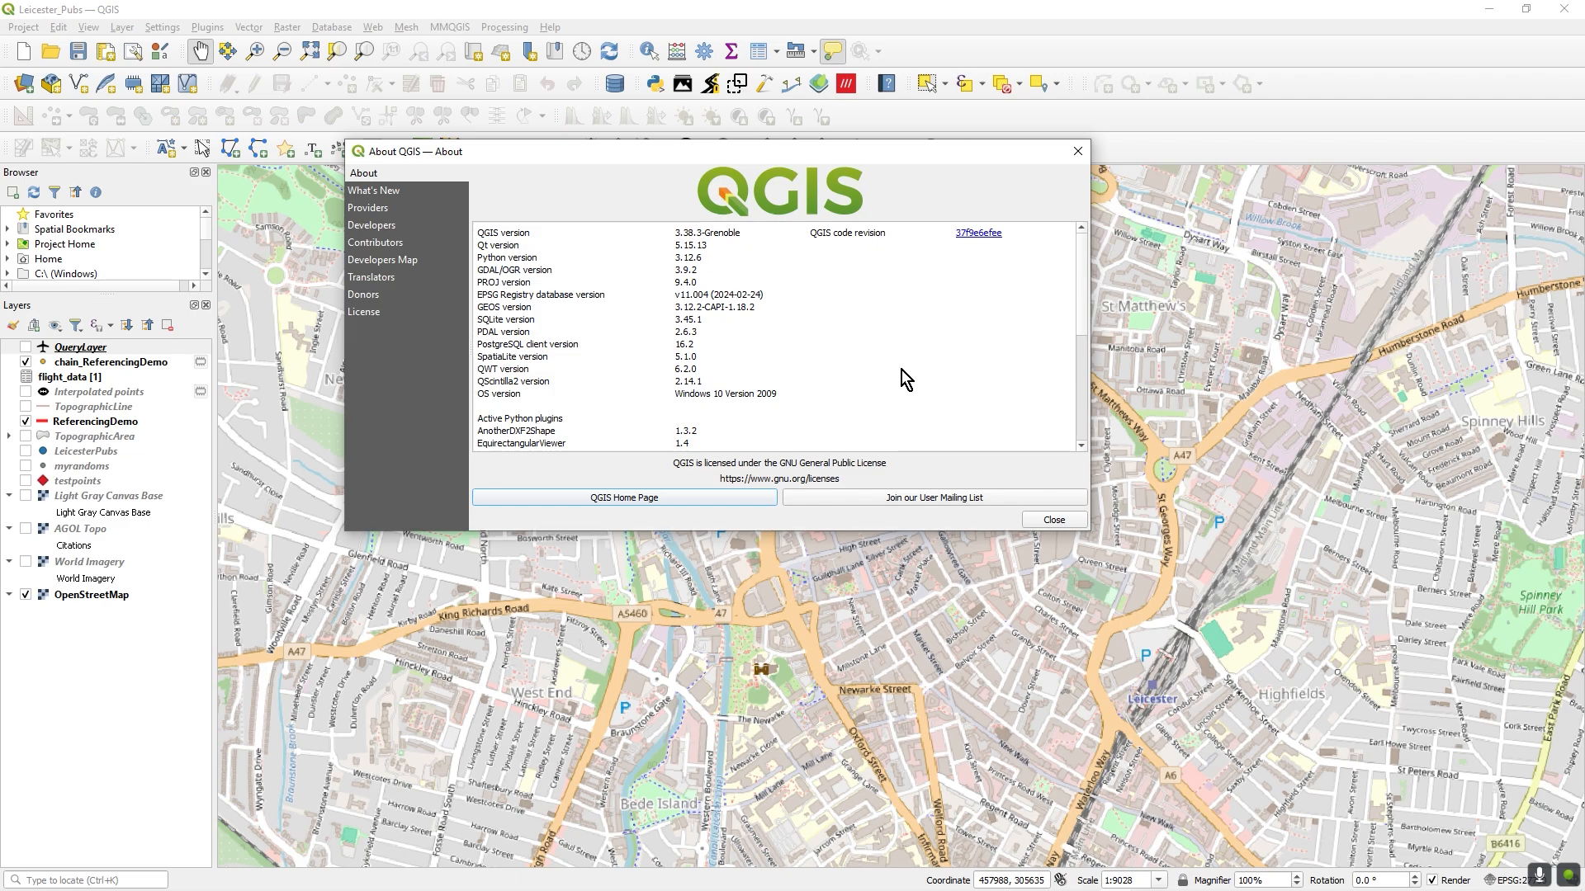
{"action": "left_click", "coordinate": [1059, 521]}
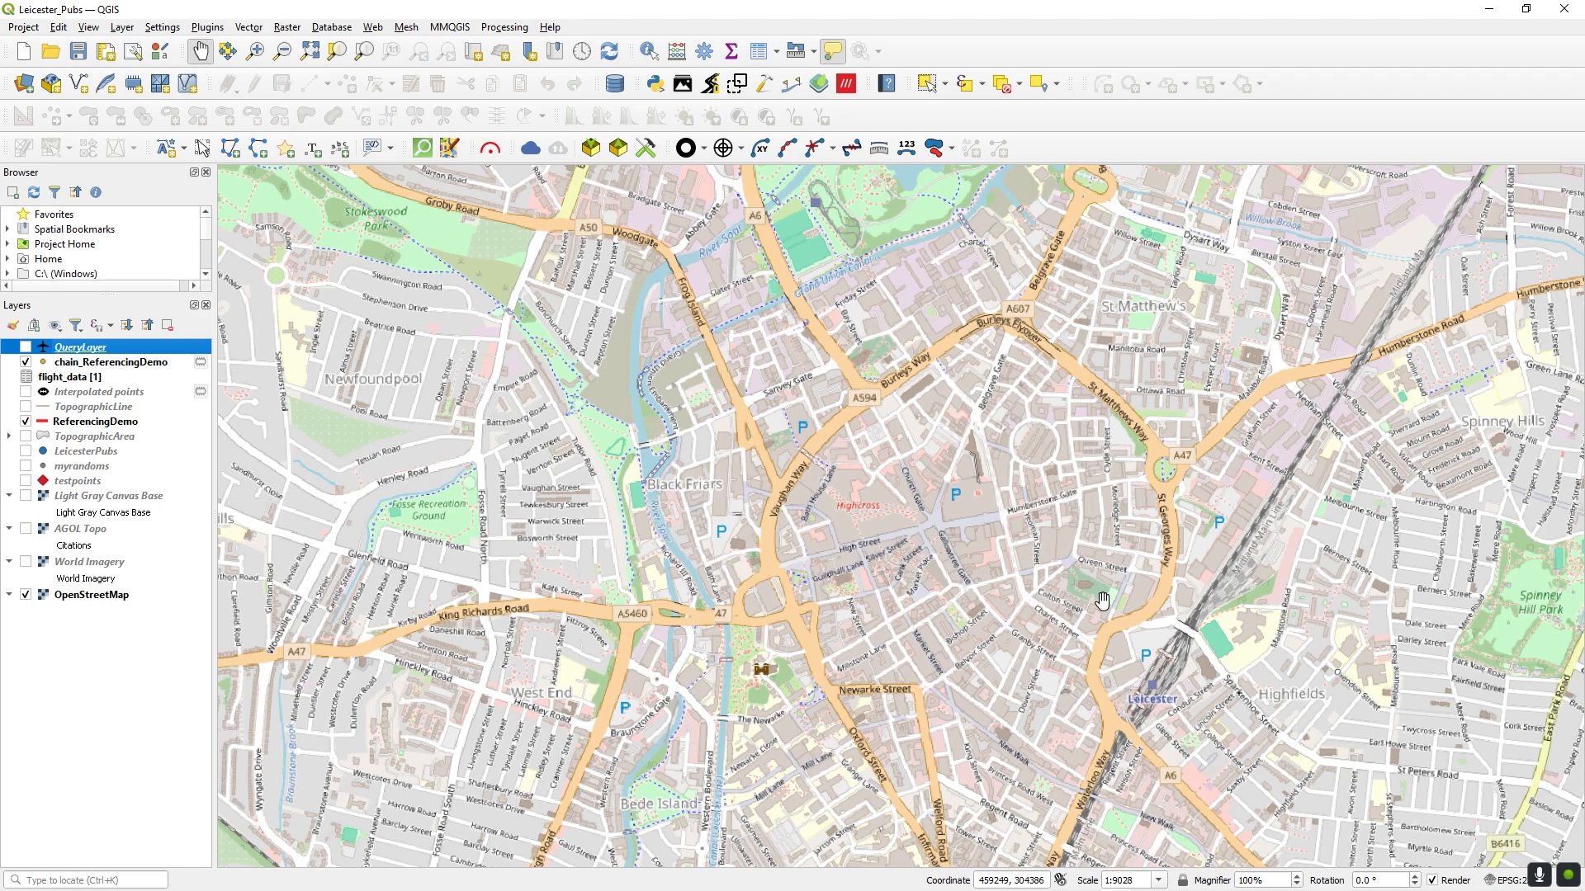
Switch to the Sample Pubs item in the web browser and review its settings for public data collection and hosted feature layer editing.
{"action": "mouse_move", "coordinate": [1062, 889]}
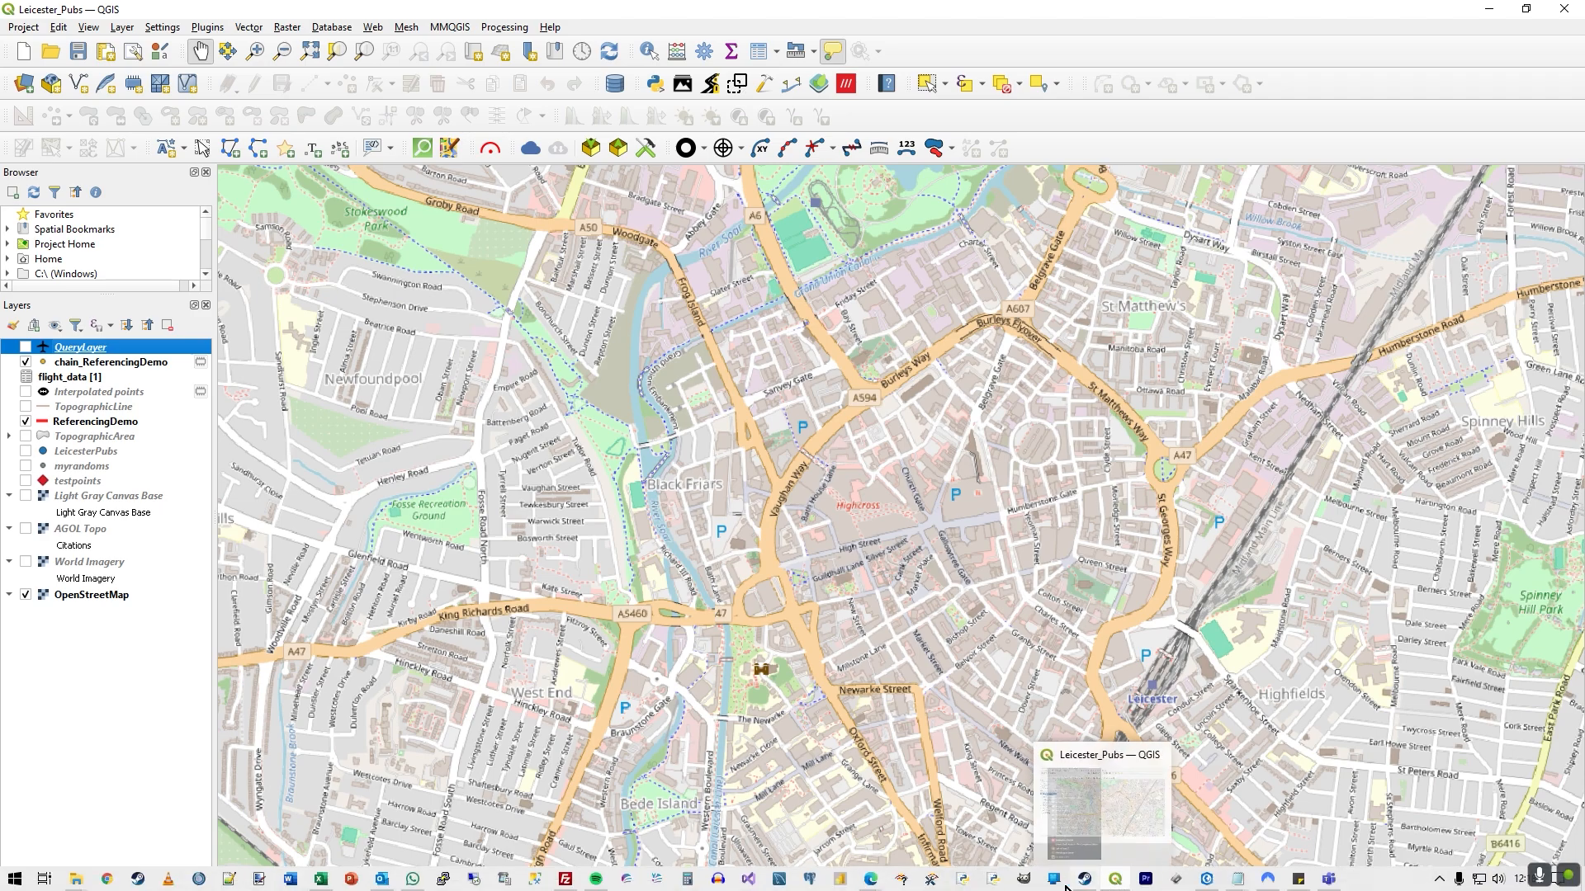
{"action": "left_click", "coordinate": [873, 884]}
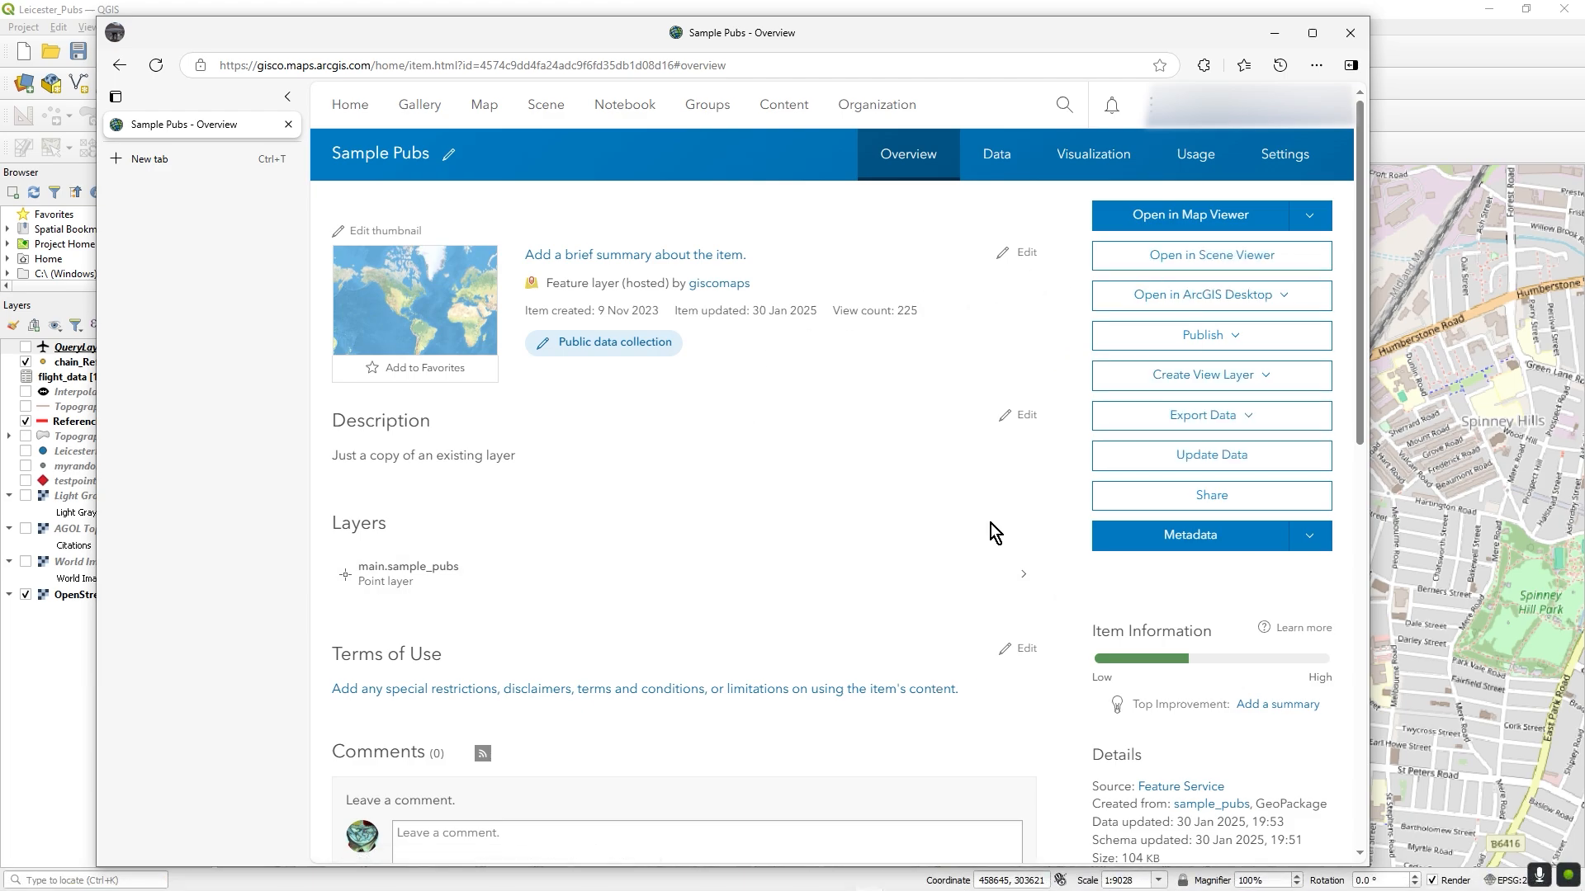
{"action": "mouse_move", "coordinate": [588, 342]}
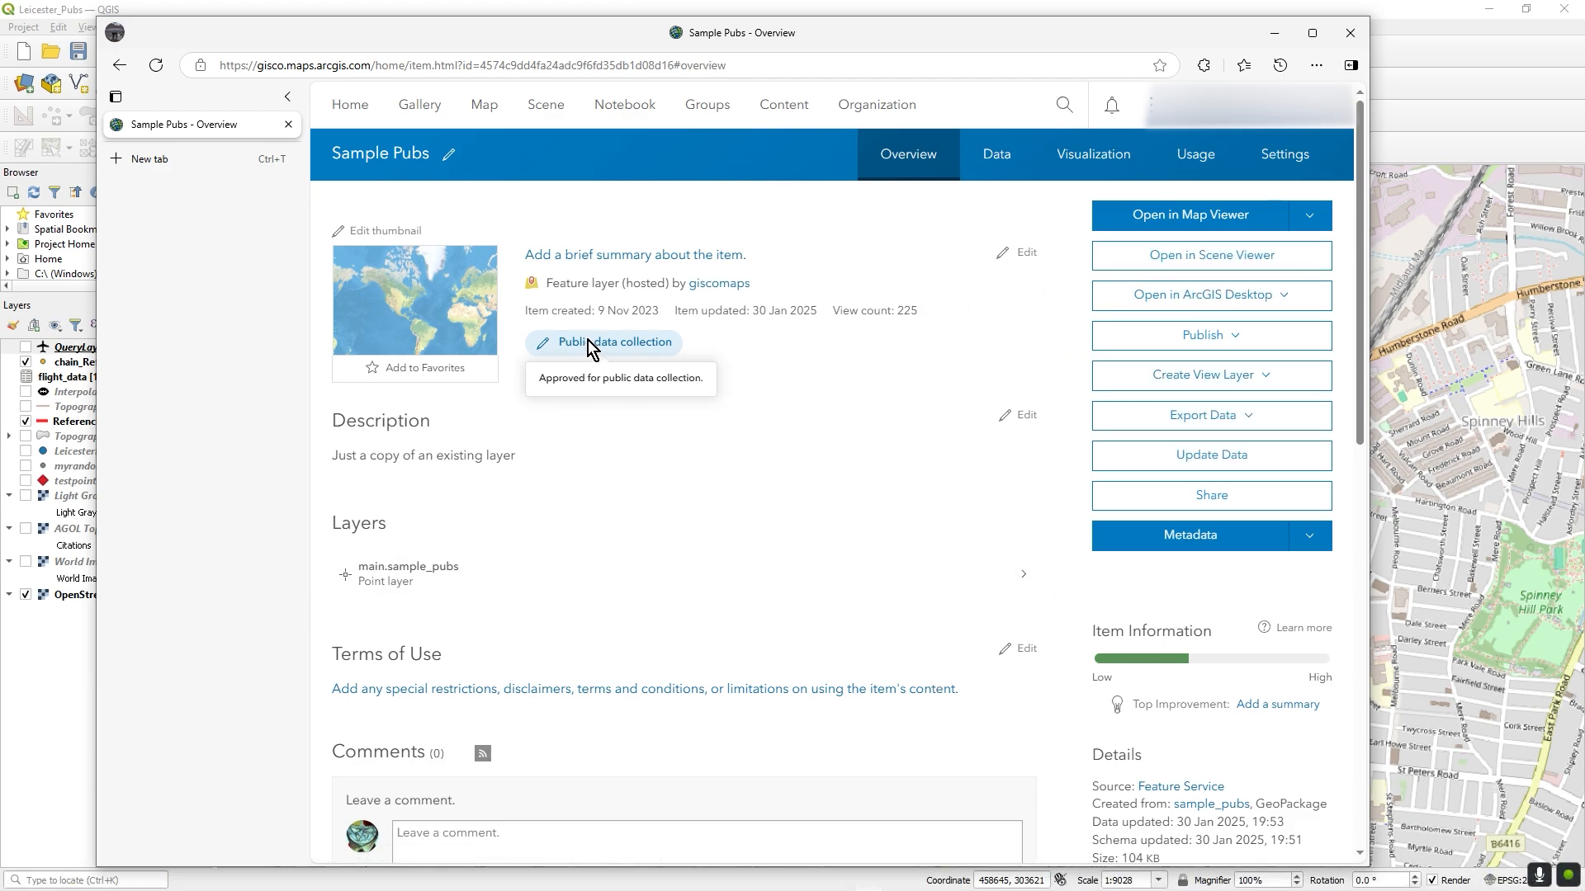
{"action": "left_click", "coordinate": [1274, 171]}
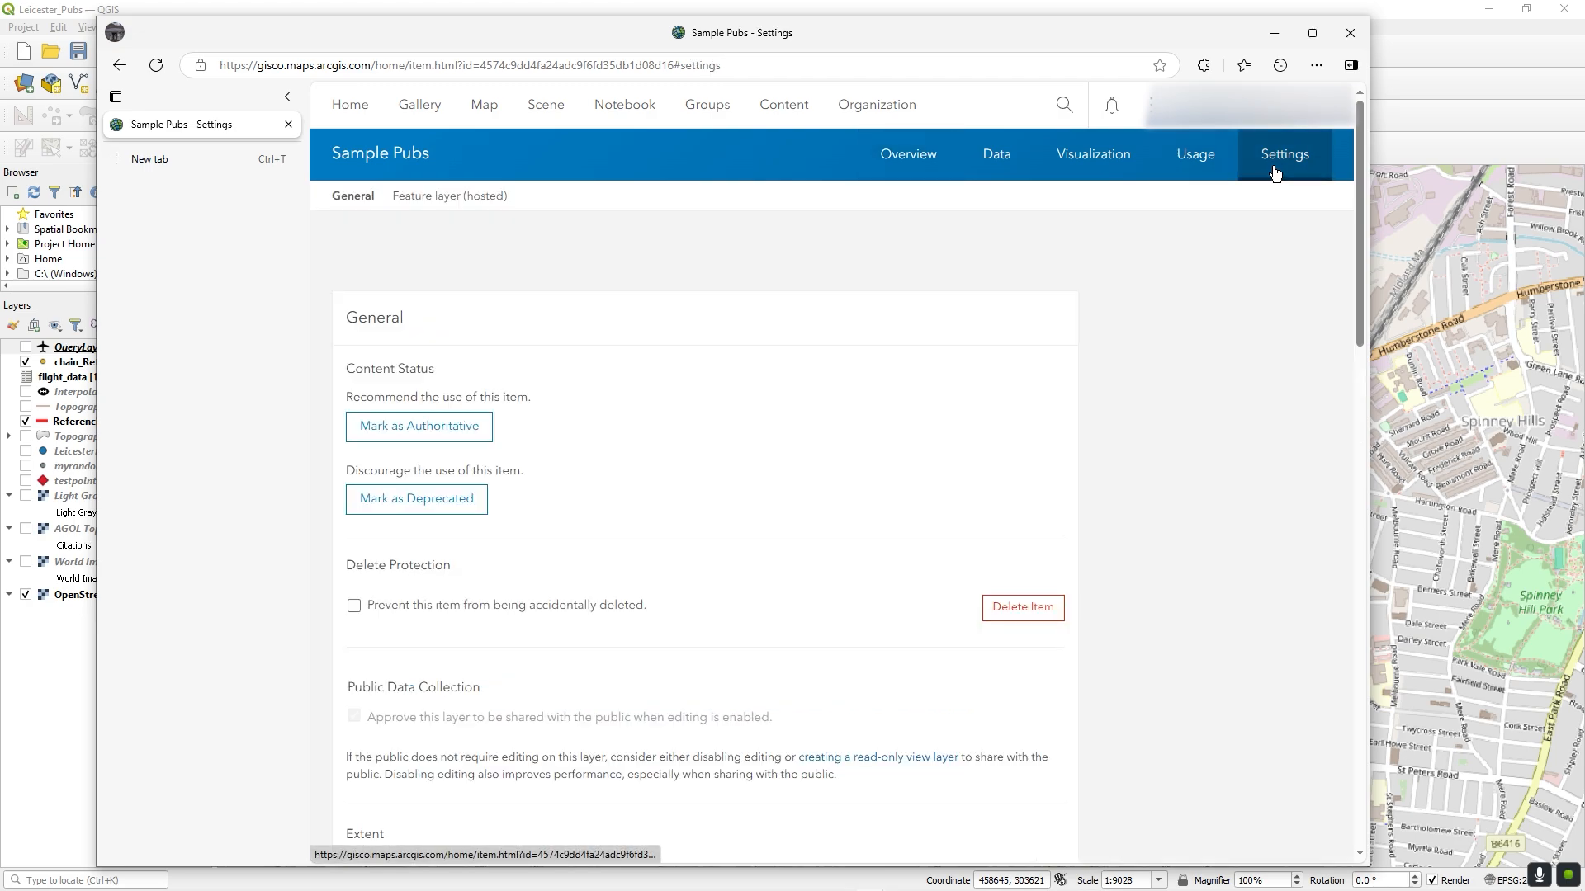
{"action": "scroll", "coordinate": [629, 552], "scroll_direction": "down", "scroll_amount": 5}
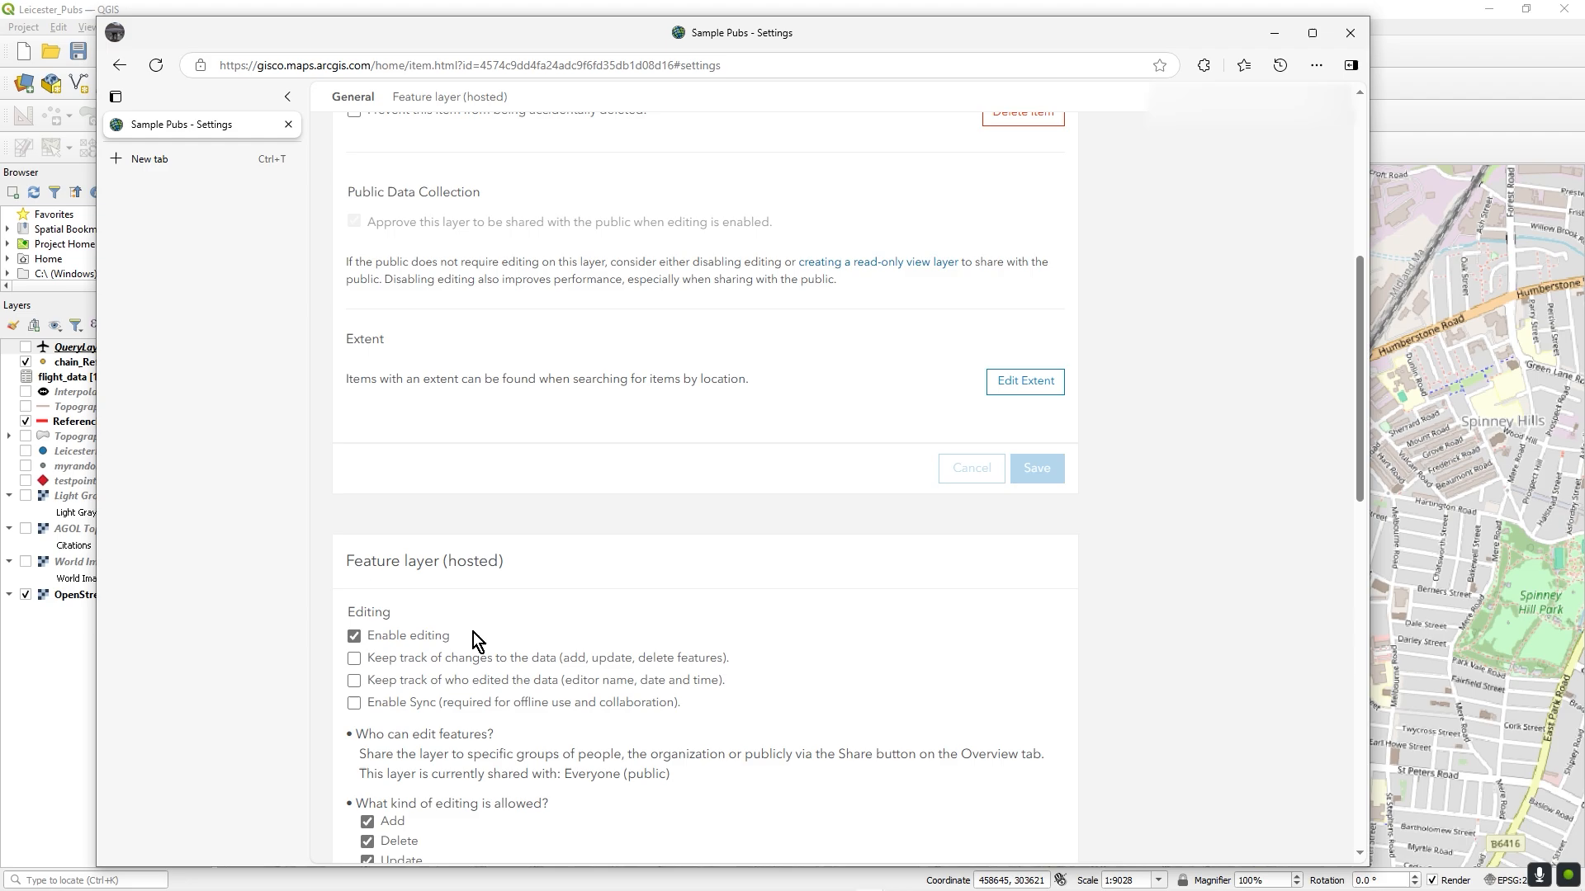
{"action": "scroll", "coordinate": [522, 640], "scroll_direction": "up", "scroll_amount": 1}
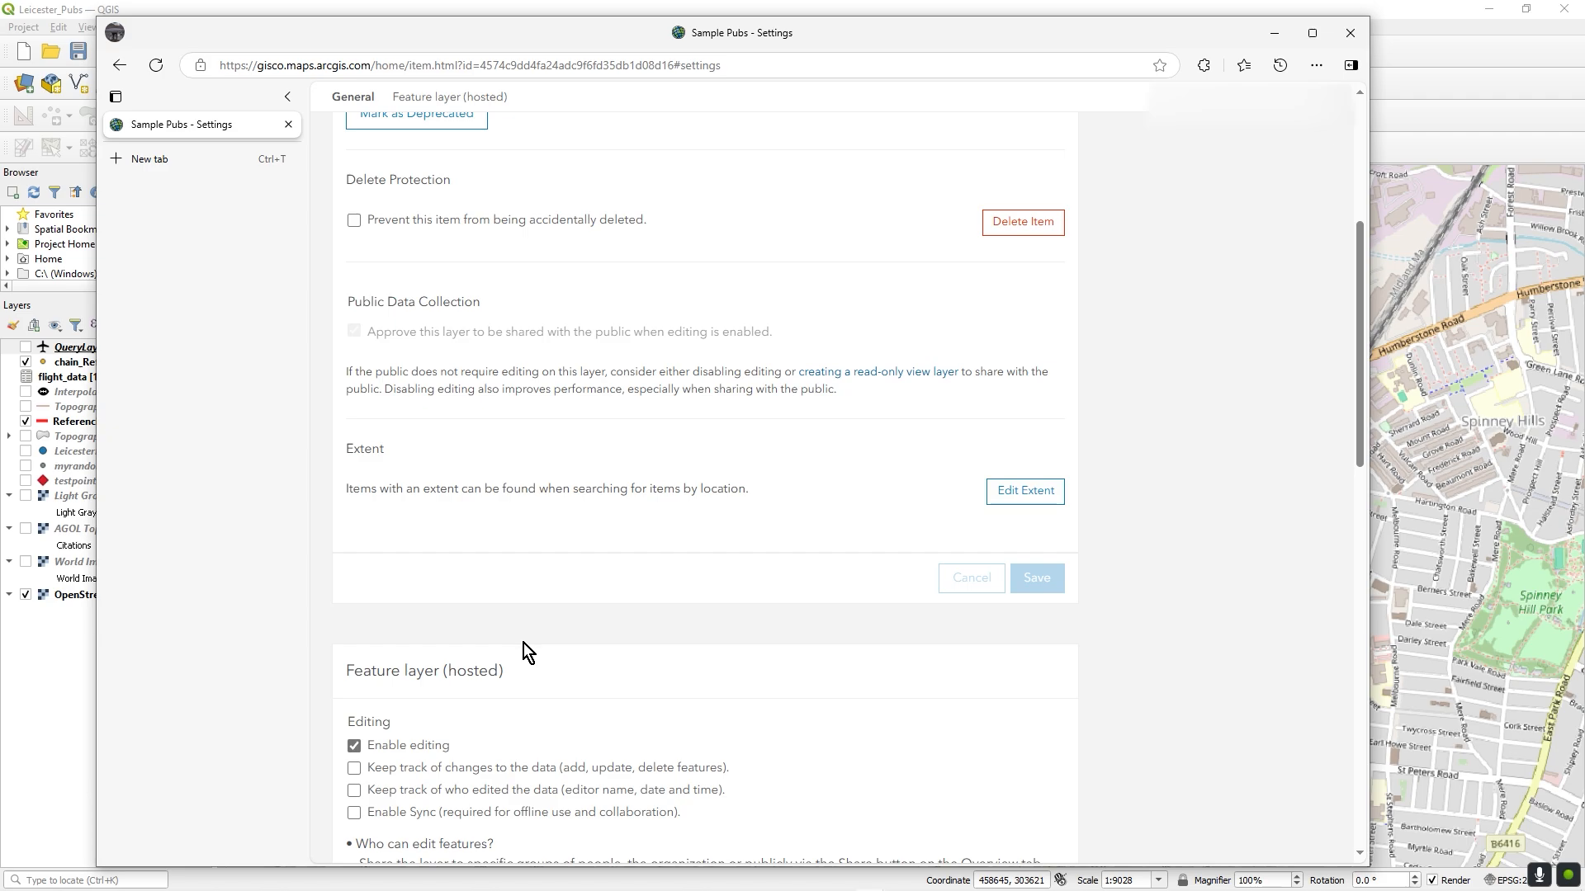
{"action": "scroll", "coordinate": [543, 666], "scroll_direction": "up", "scroll_amount": 1}
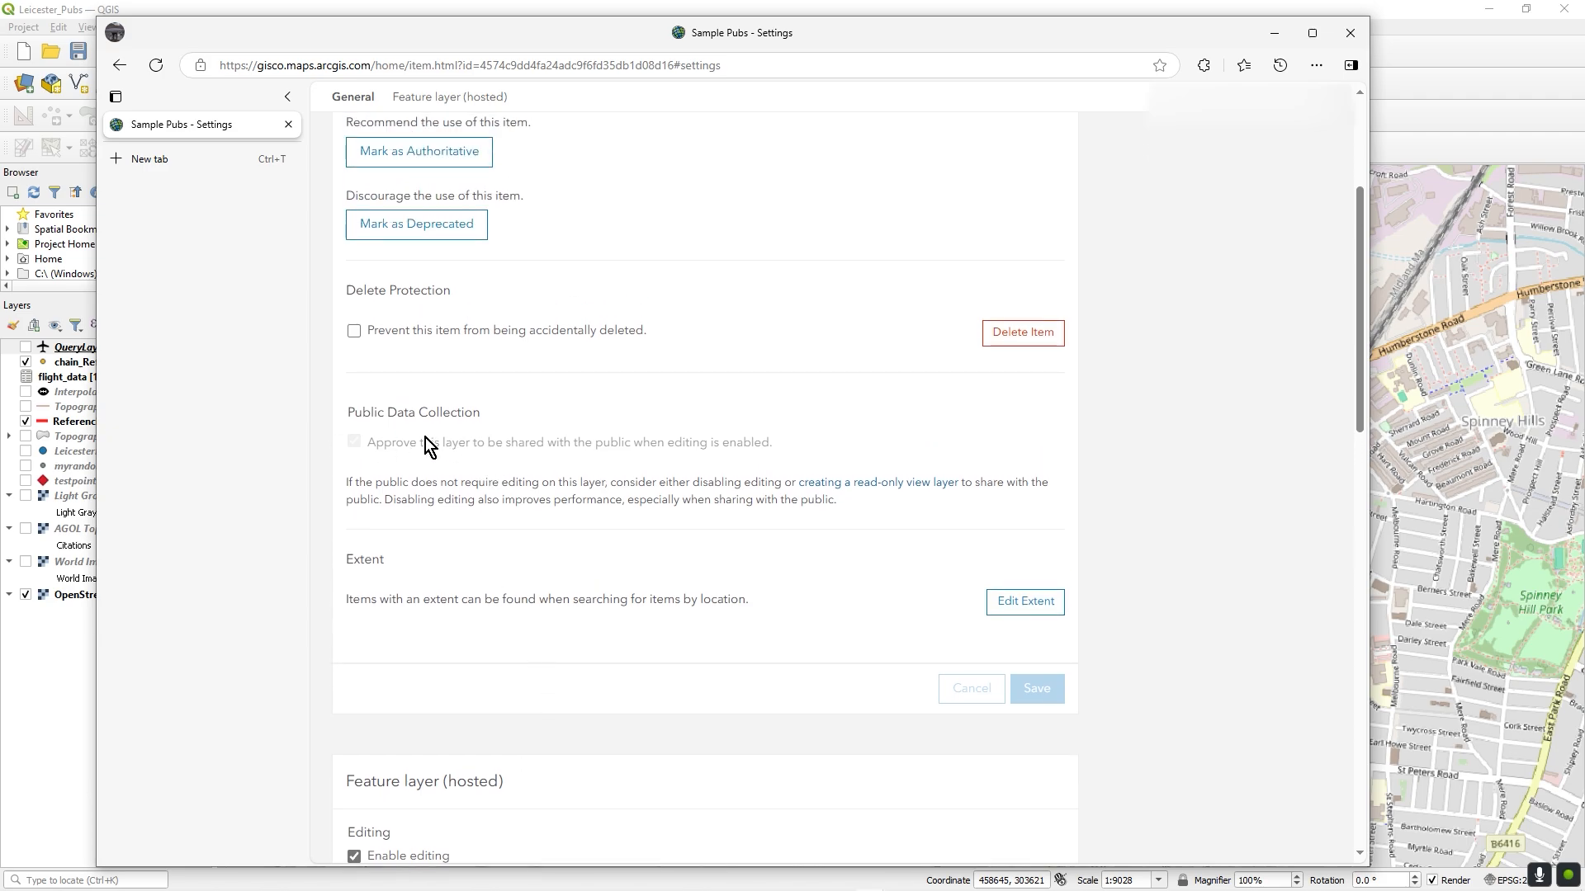
{"action": "scroll", "coordinate": [617, 646], "scroll_direction": "up", "scroll_amount": 3}
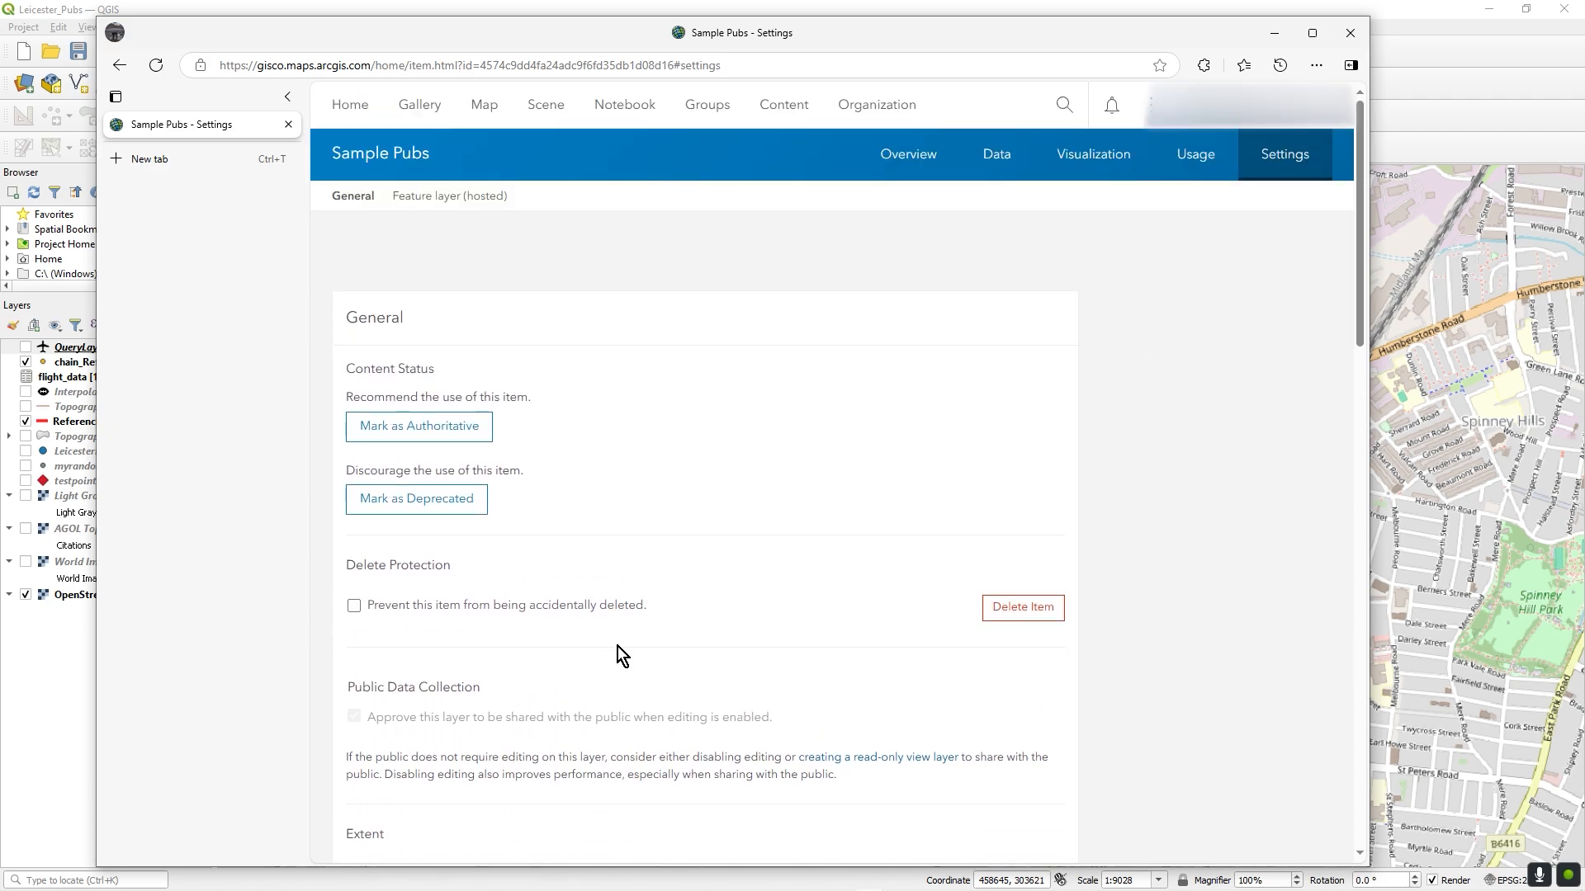
Check the Sample Pubs item's sharing level from its overview page without changing it.
{"action": "left_click", "coordinate": [920, 166]}
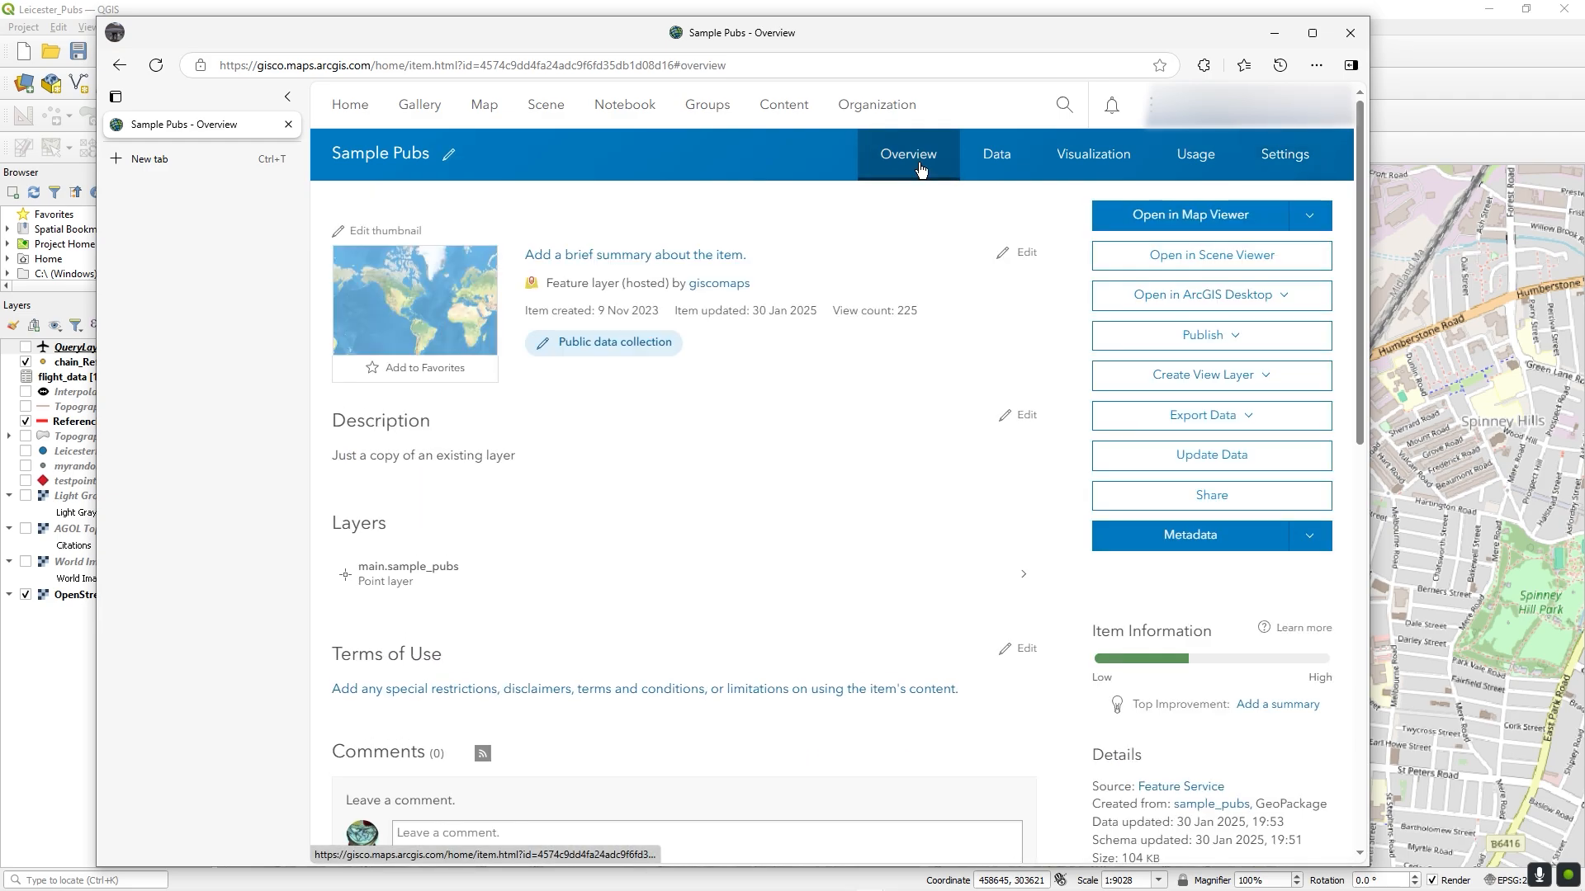
{"action": "left_click", "coordinate": [1216, 493]}
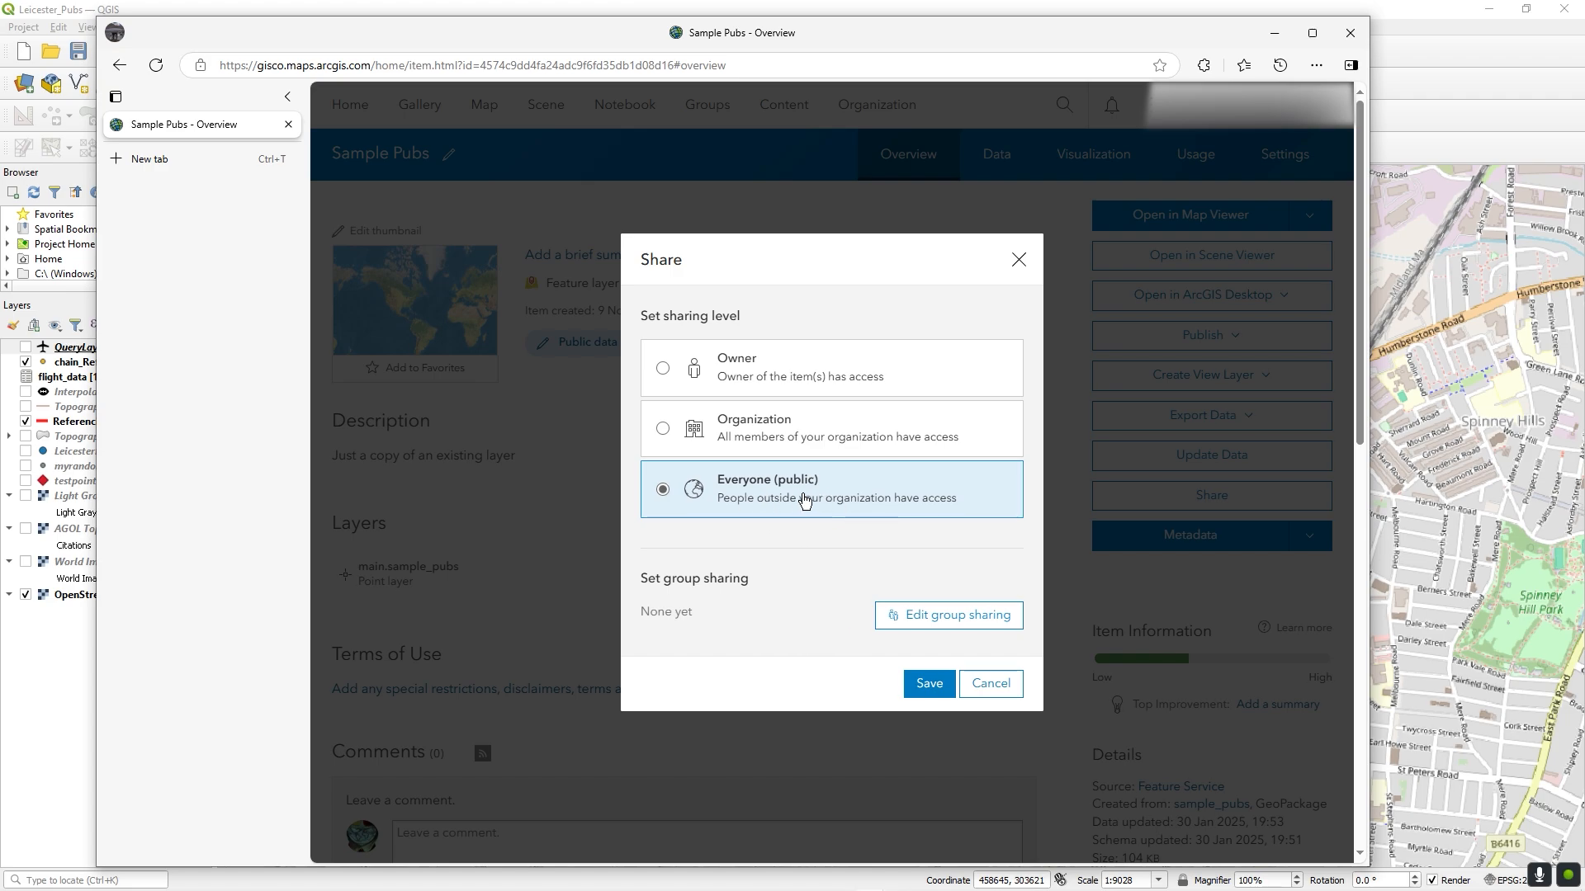
{"action": "left_click", "coordinate": [991, 682]}
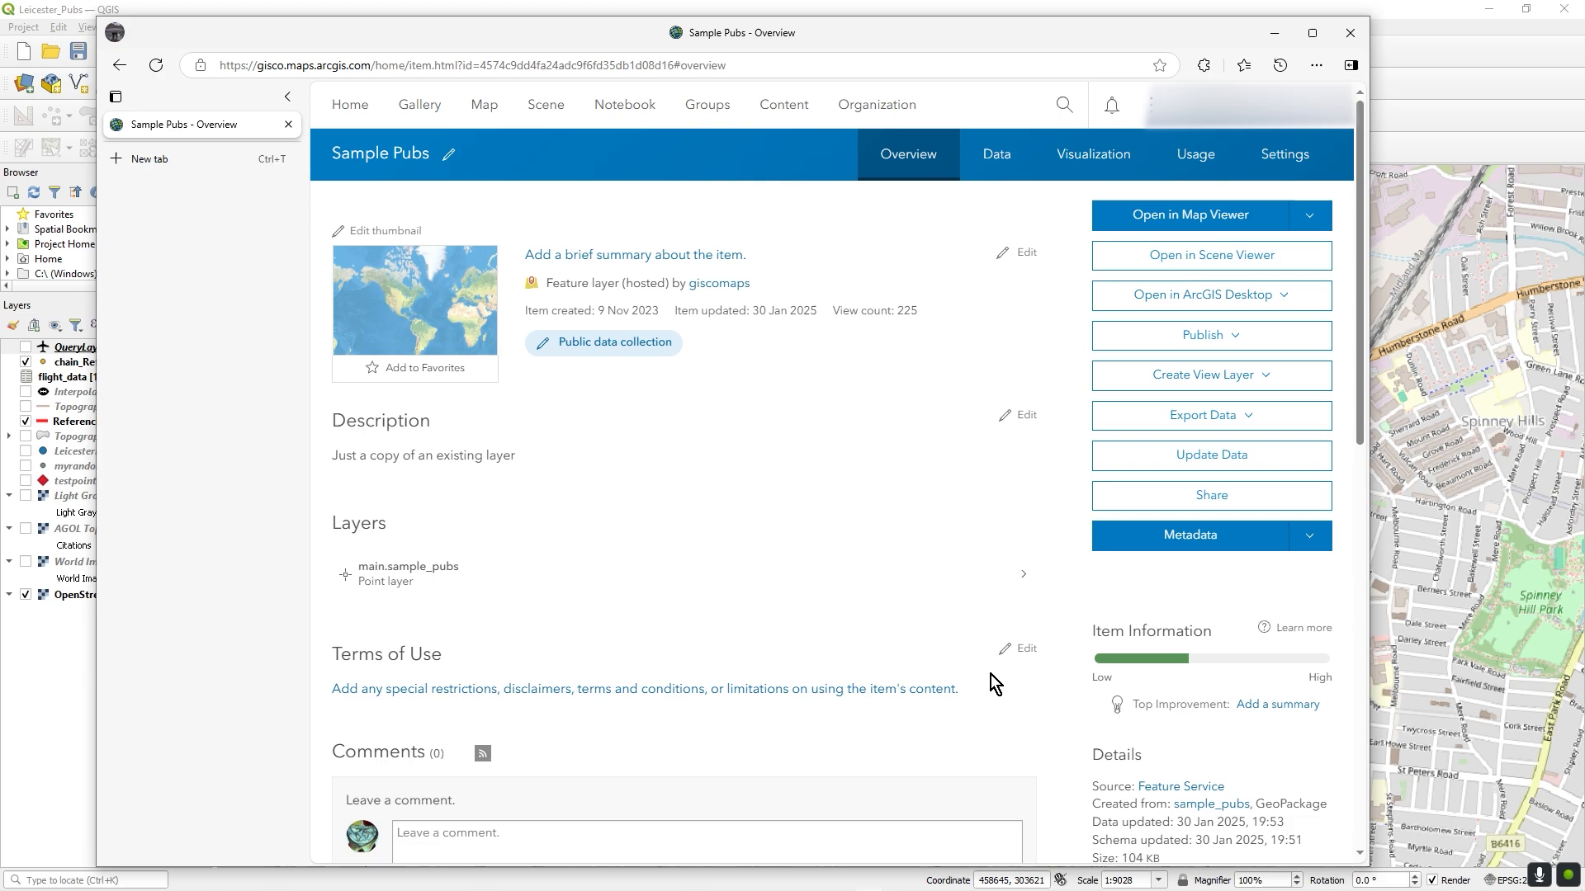
Copy the feature service URL from the Sample Pubs overview page.
{"action": "scroll", "coordinate": [1096, 715], "scroll_direction": "down", "scroll_amount": 10}
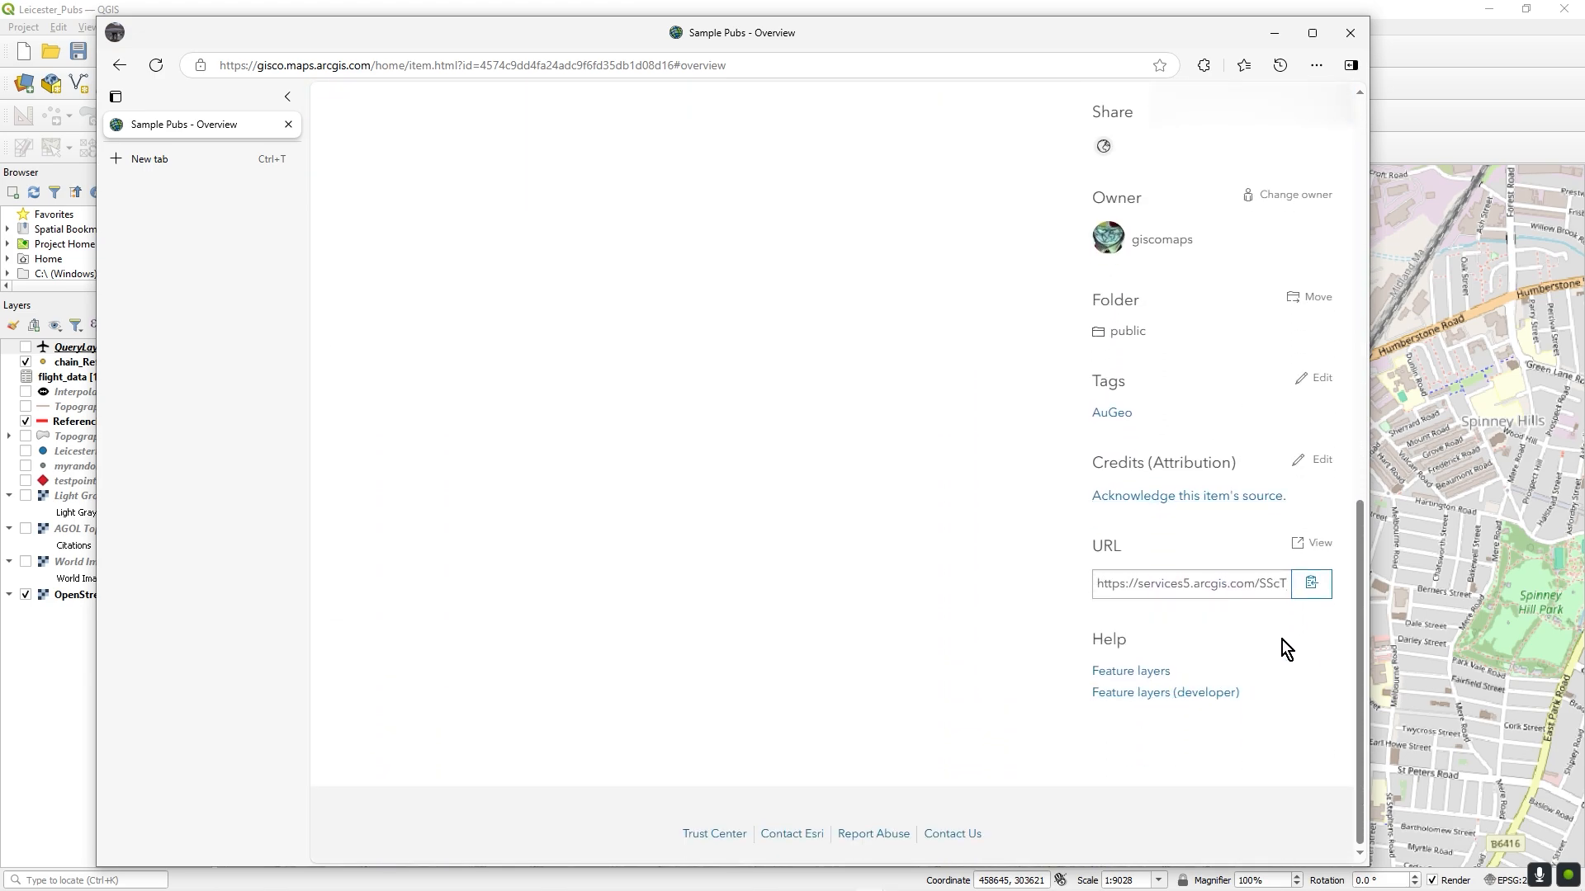
{"action": "left_click", "coordinate": [1316, 585]}
{"action": "left_click_drag", "start_coordinate": [1213, 583], "coordinate": [1227, 627]}
{"action": "left_click", "coordinate": [998, 567]}
{"action": "scroll", "coordinate": [998, 566], "scroll_direction": "up", "scroll_amount": 8}
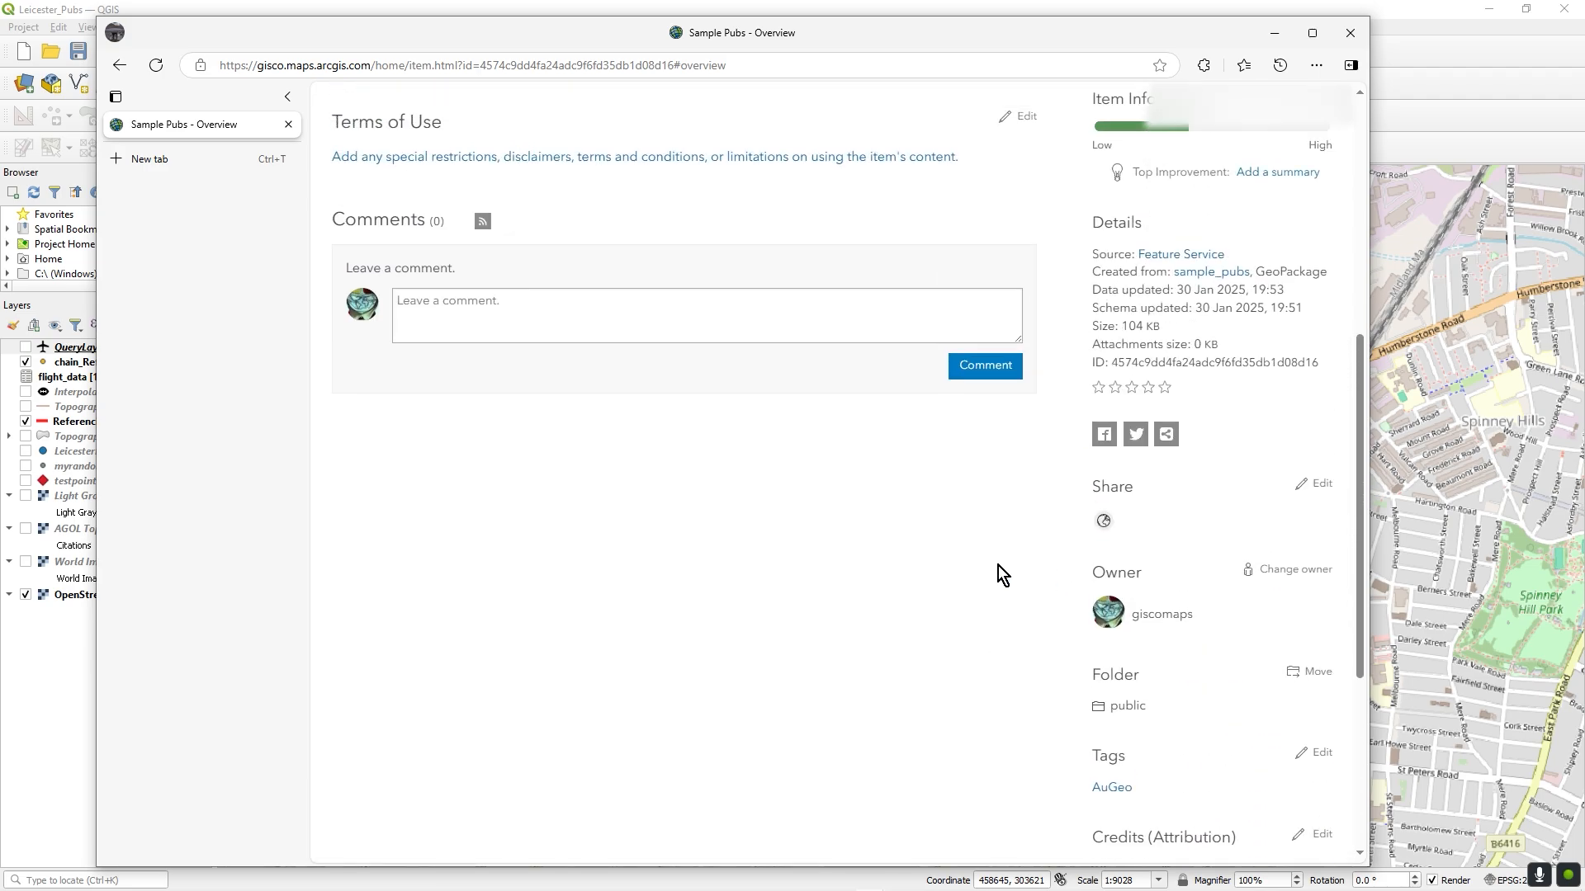
Switch to QGIS and create an ArcGIS REST Server connection named "Sample Pubs from AGOL" using the copied feature service URL.
{"action": "left_click", "coordinate": [1508, 46]}
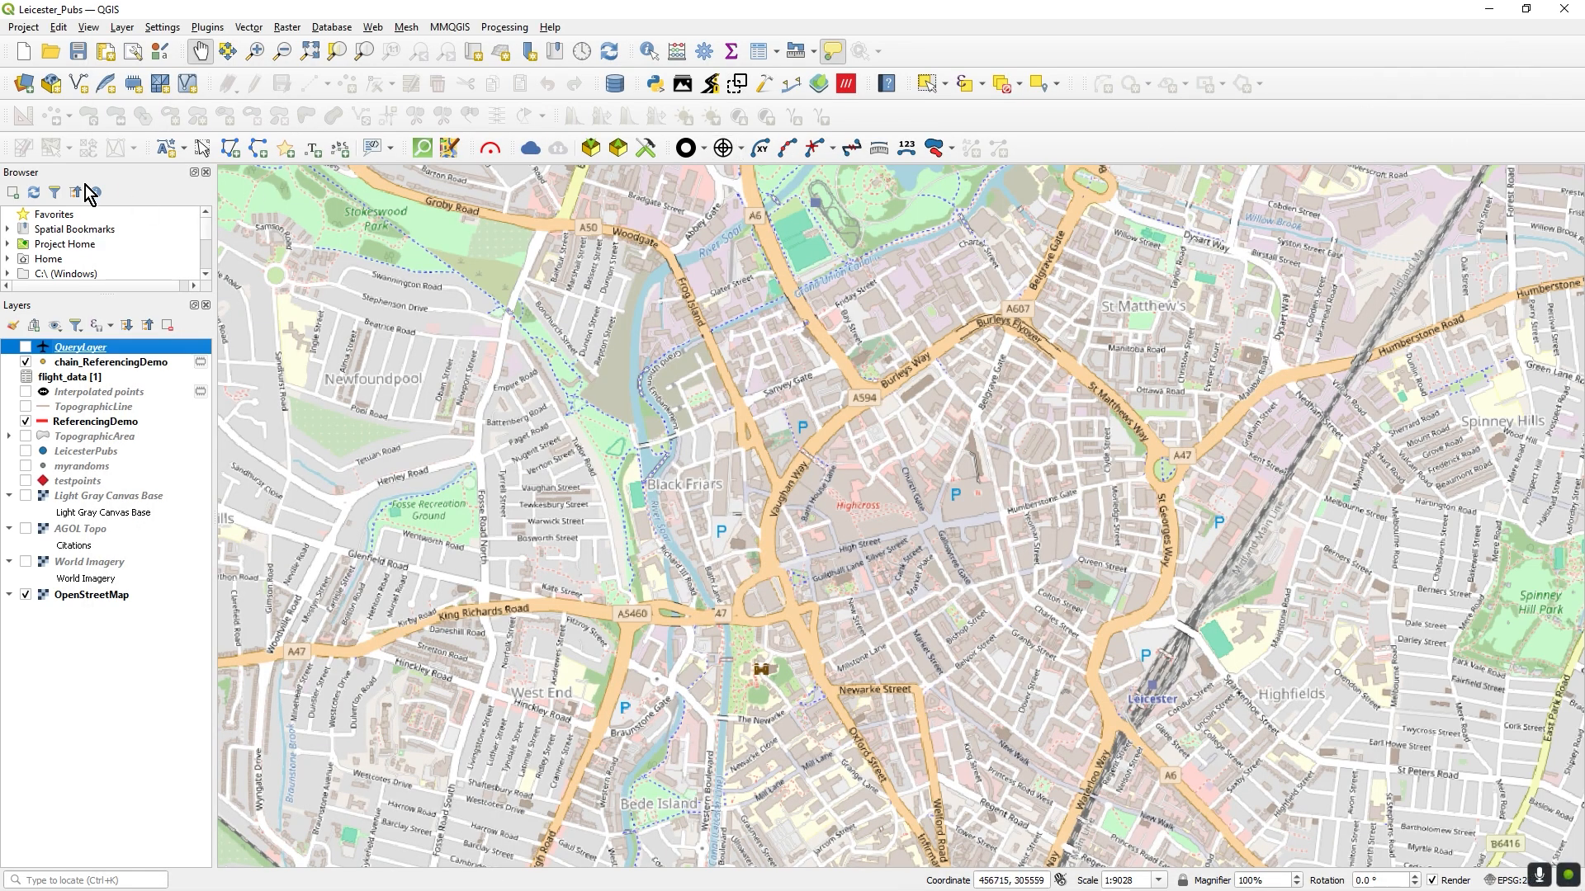
{"action": "left_click", "coordinate": [27, 91]}
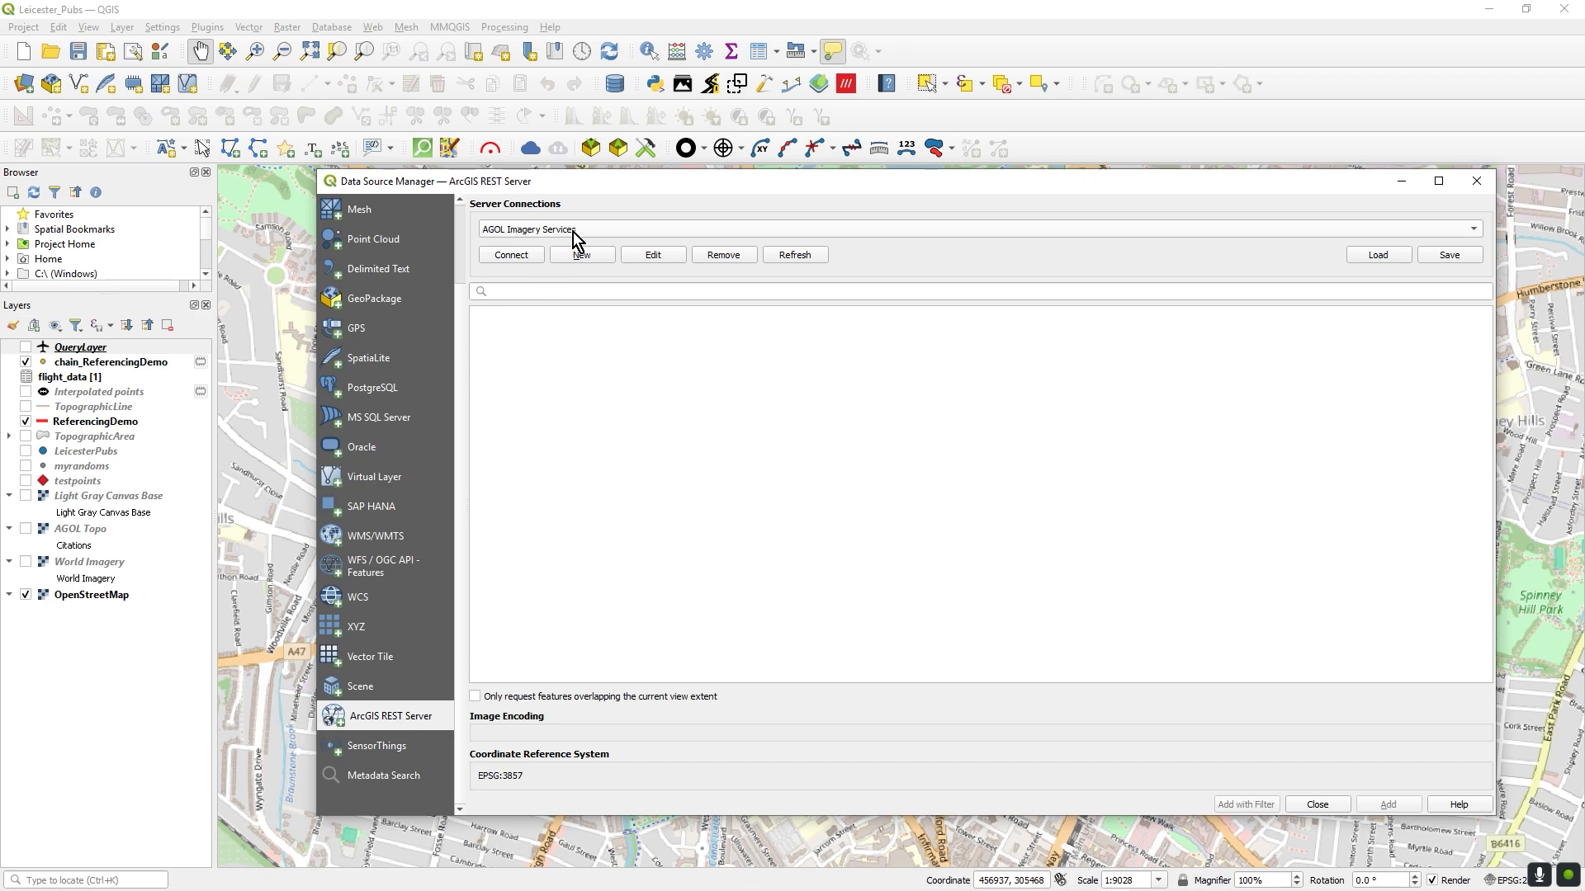
{"action": "left_click", "coordinate": [583, 256]}
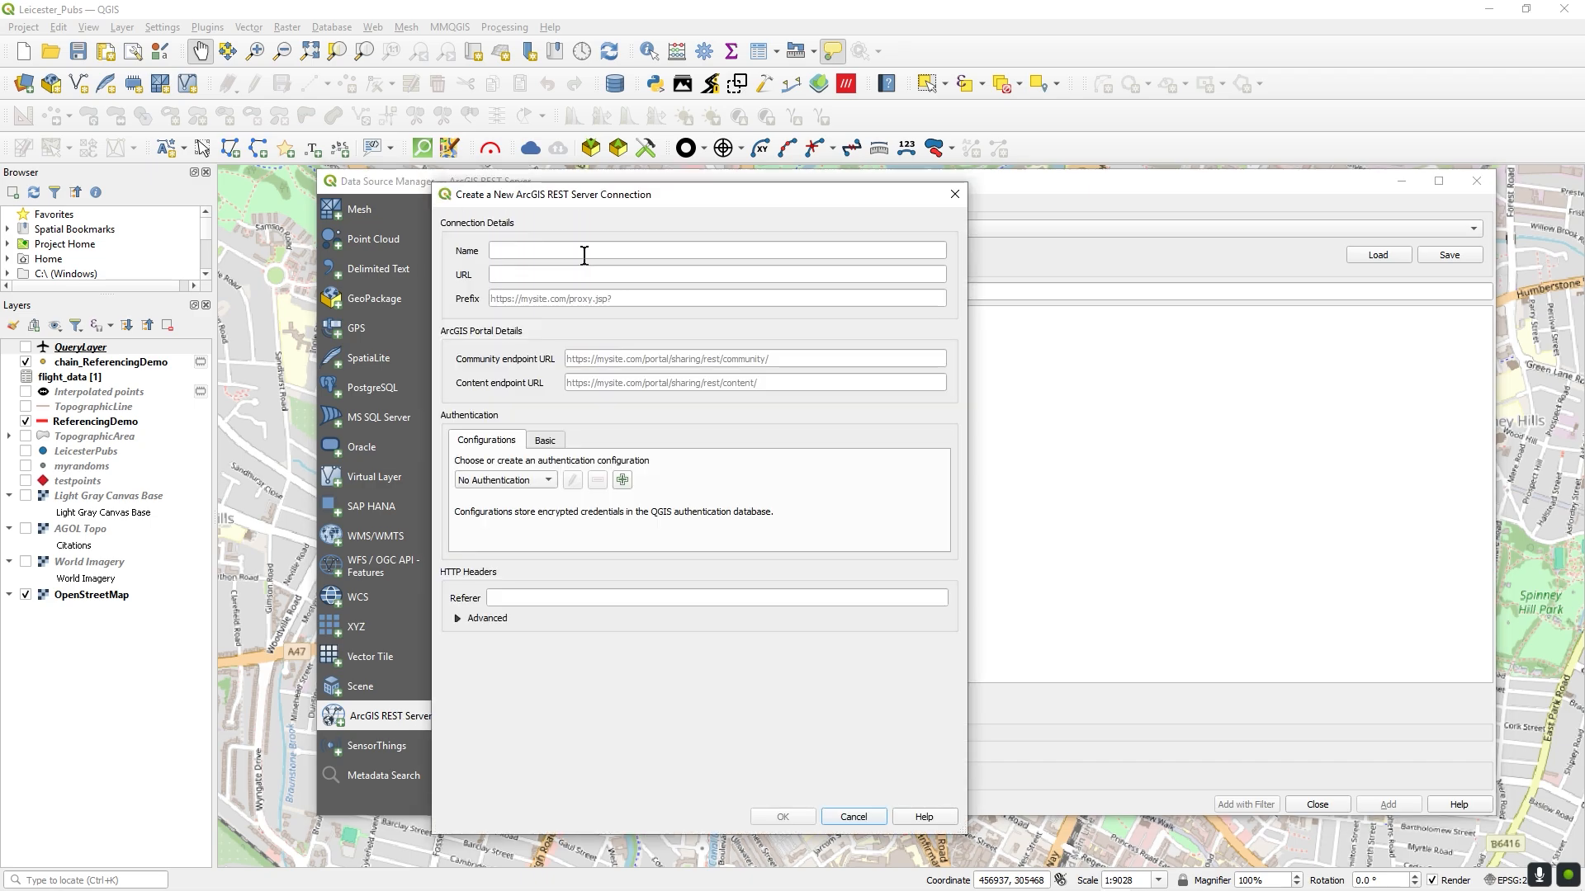
{"action": "left_click", "coordinate": [530, 277]}
{"action": "key", "text": "ctrl+v"}
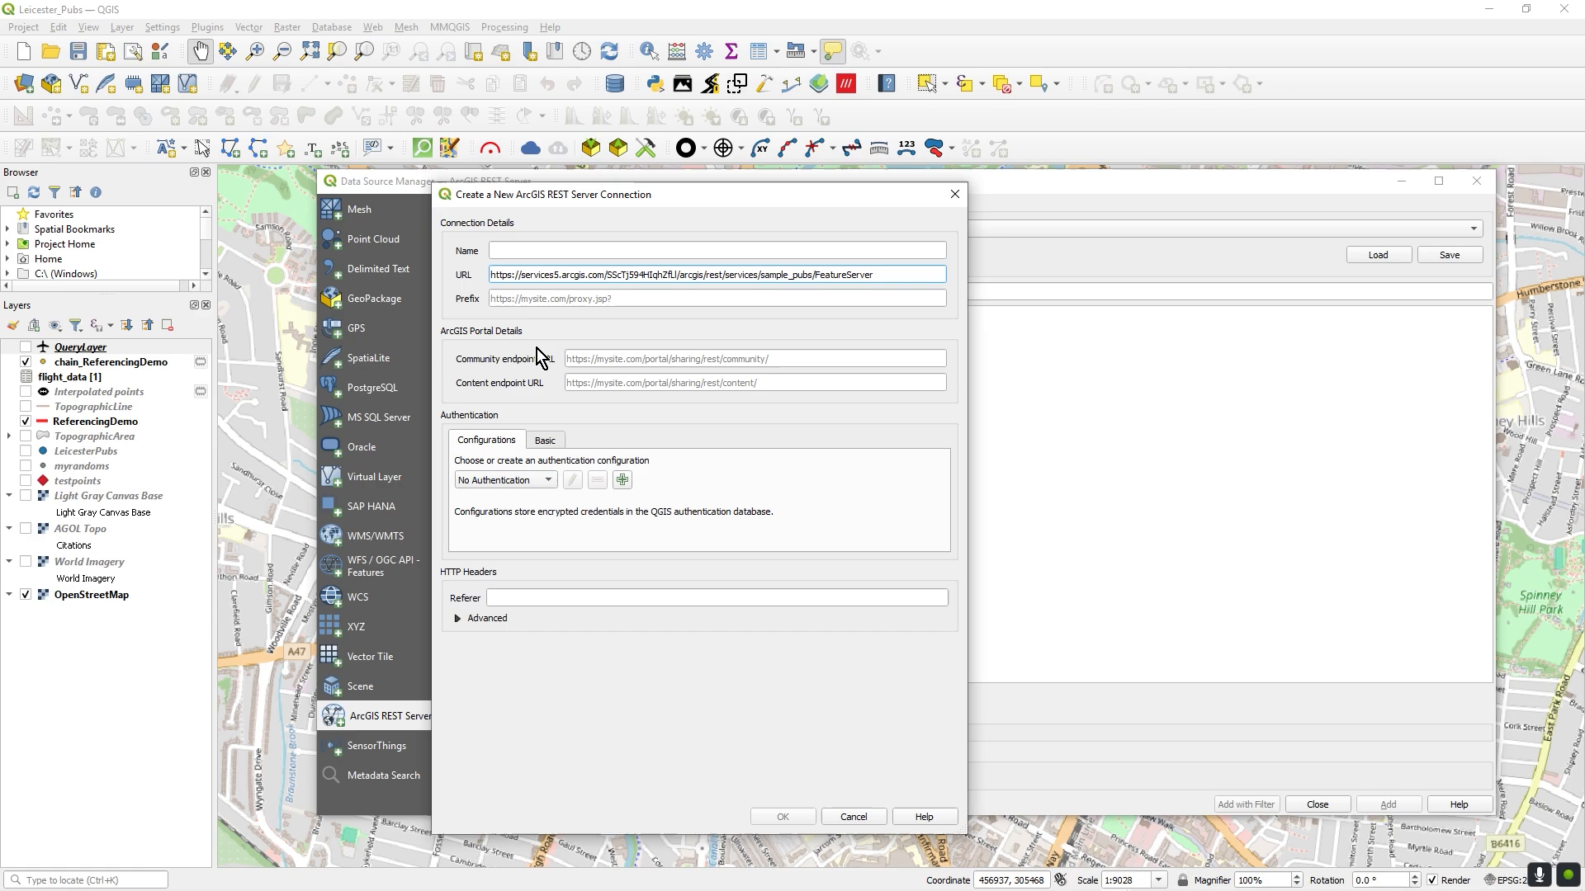
{"action": "left_click", "coordinate": [530, 249]}
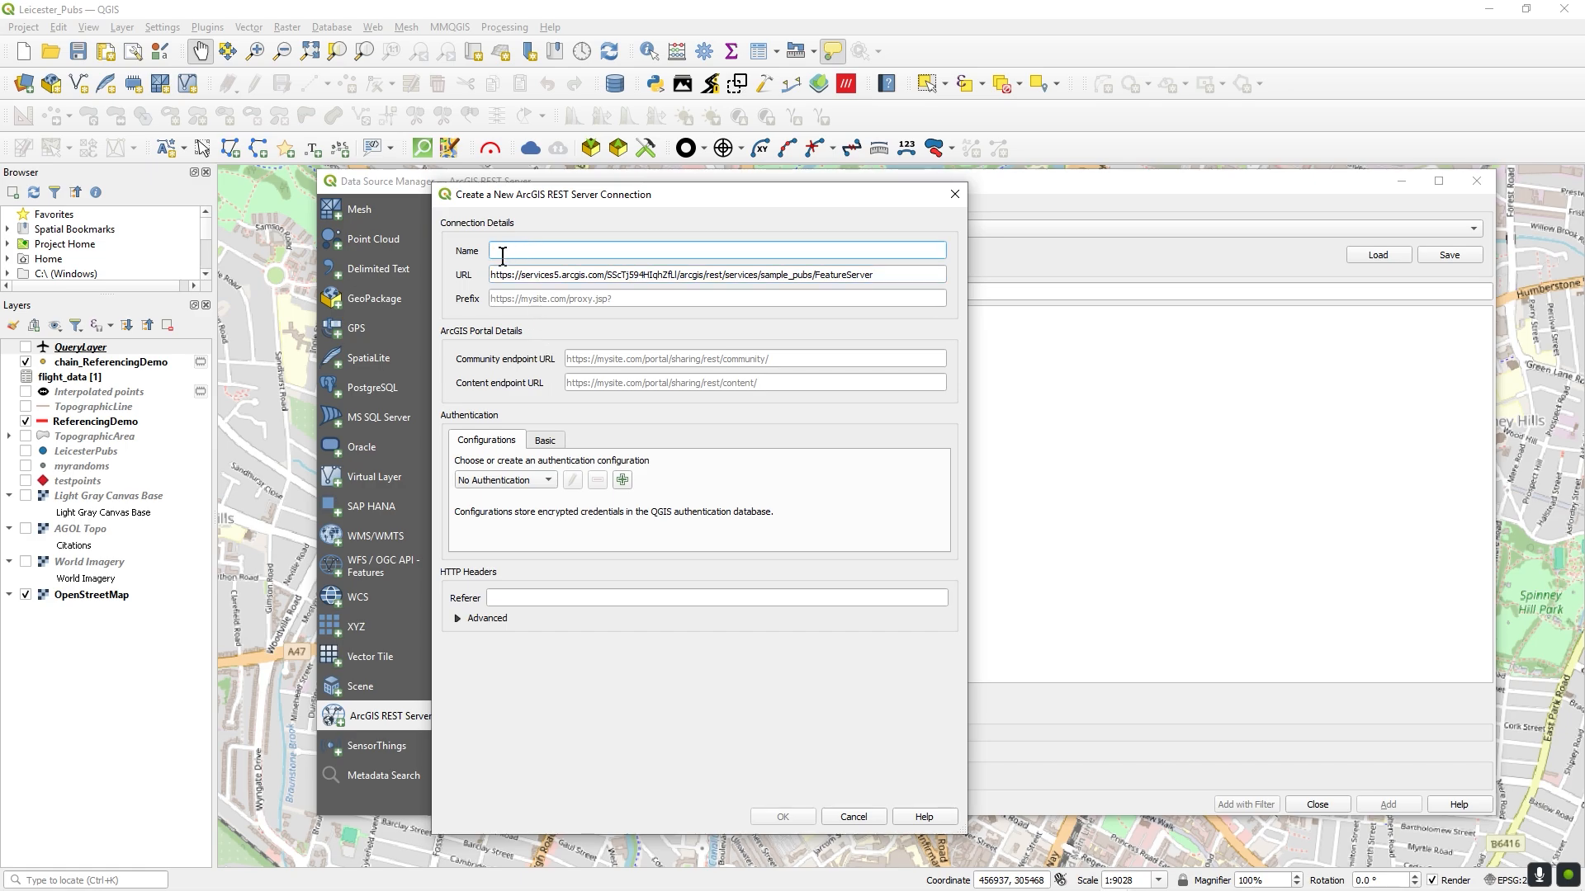
{"action": "type", "text": "Sample Pubs f"}
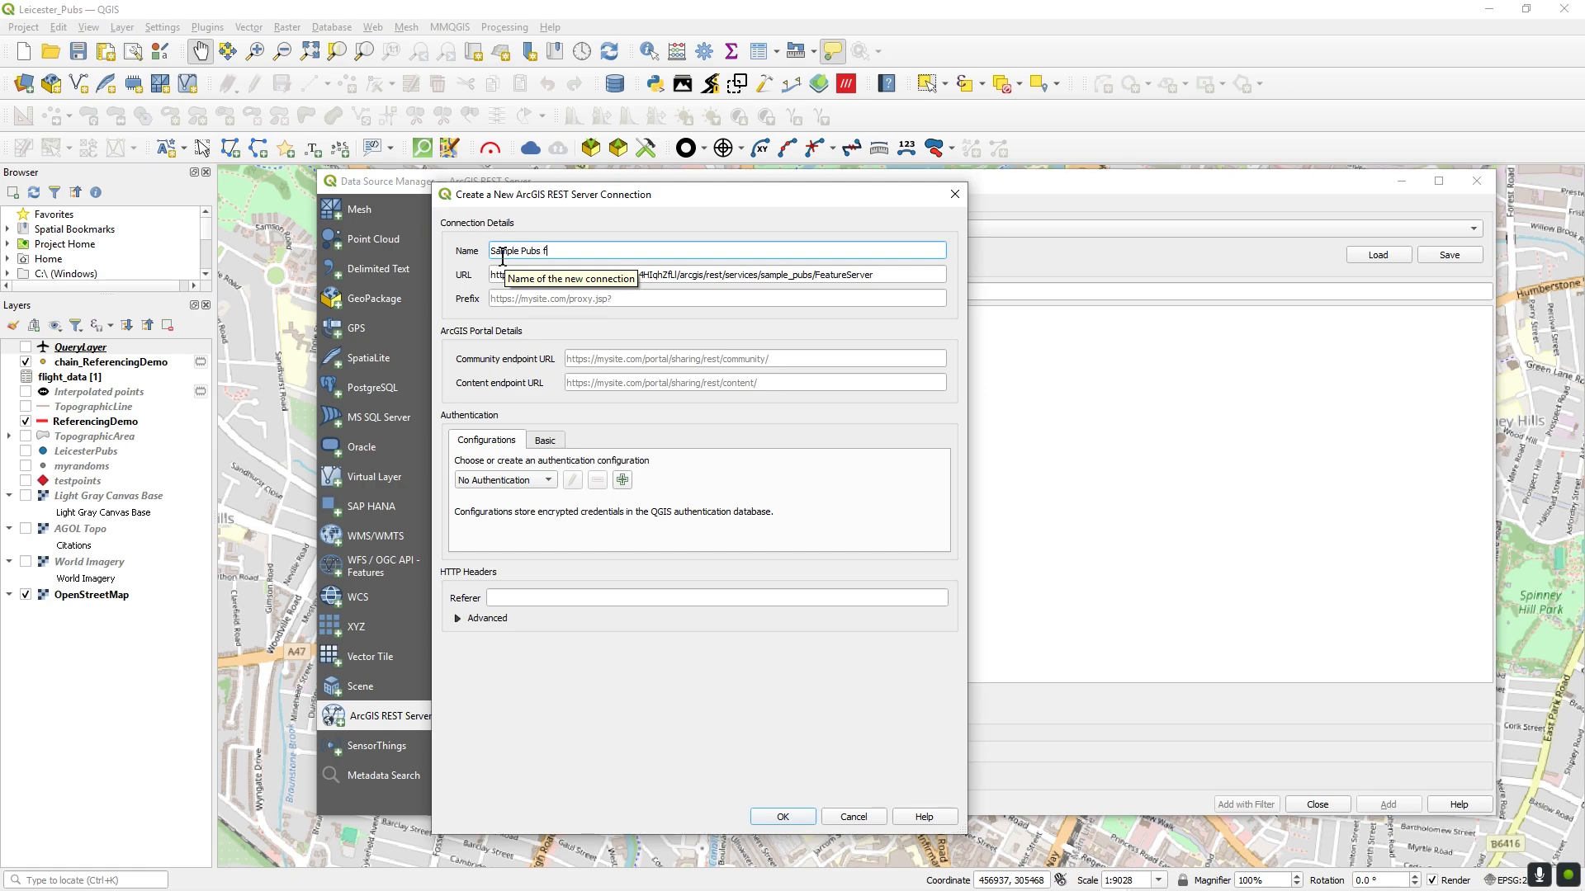
{"action": "type", "text": "rom AGOL"}
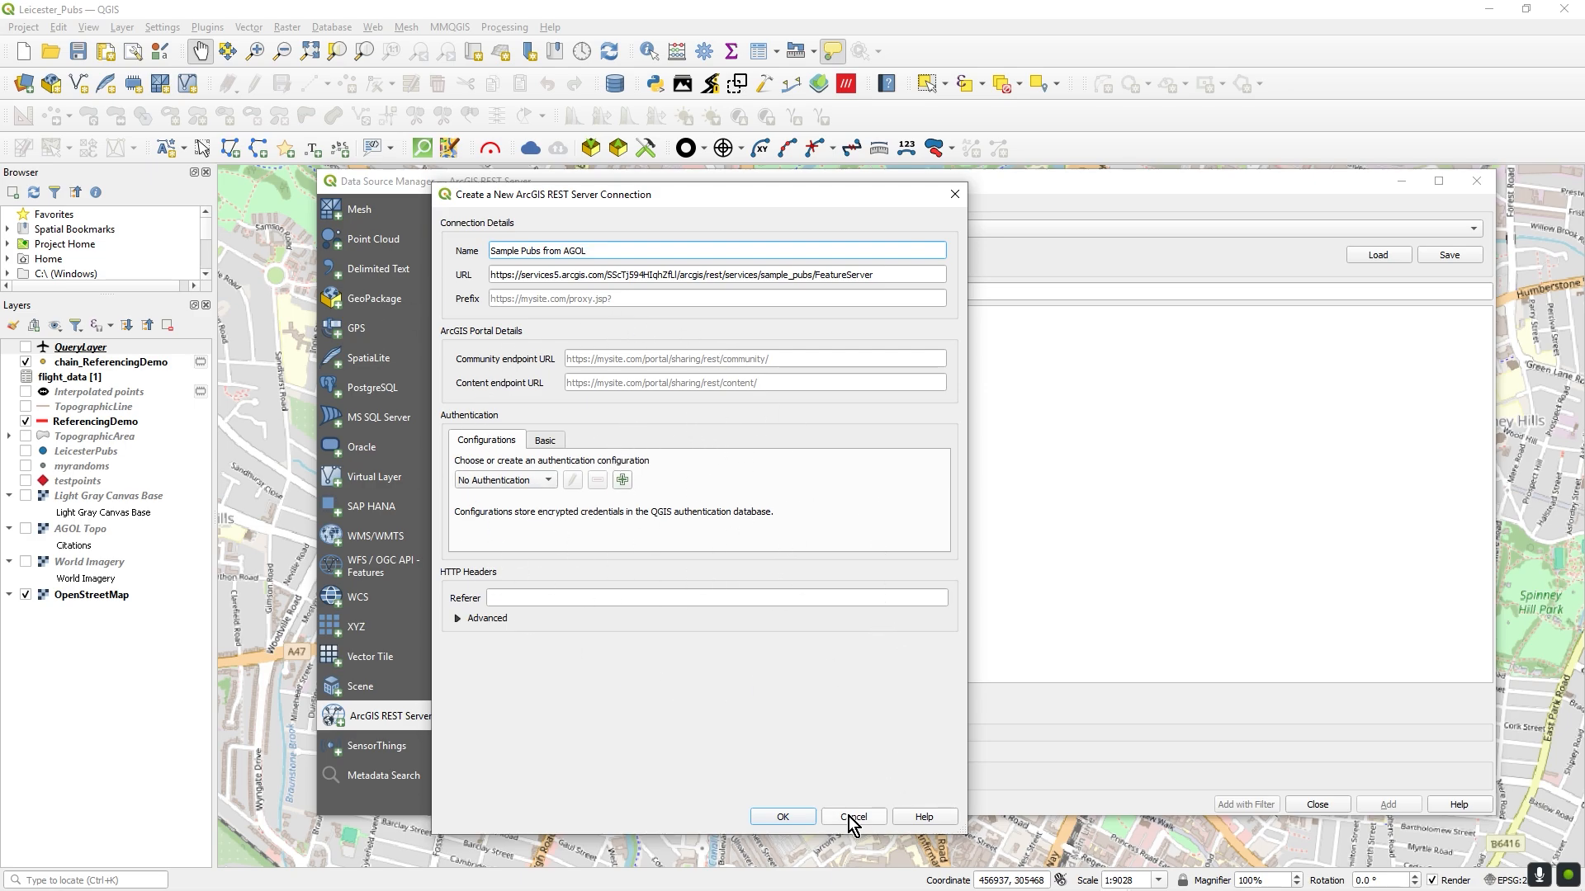
{"action": "left_click", "coordinate": [796, 817]}
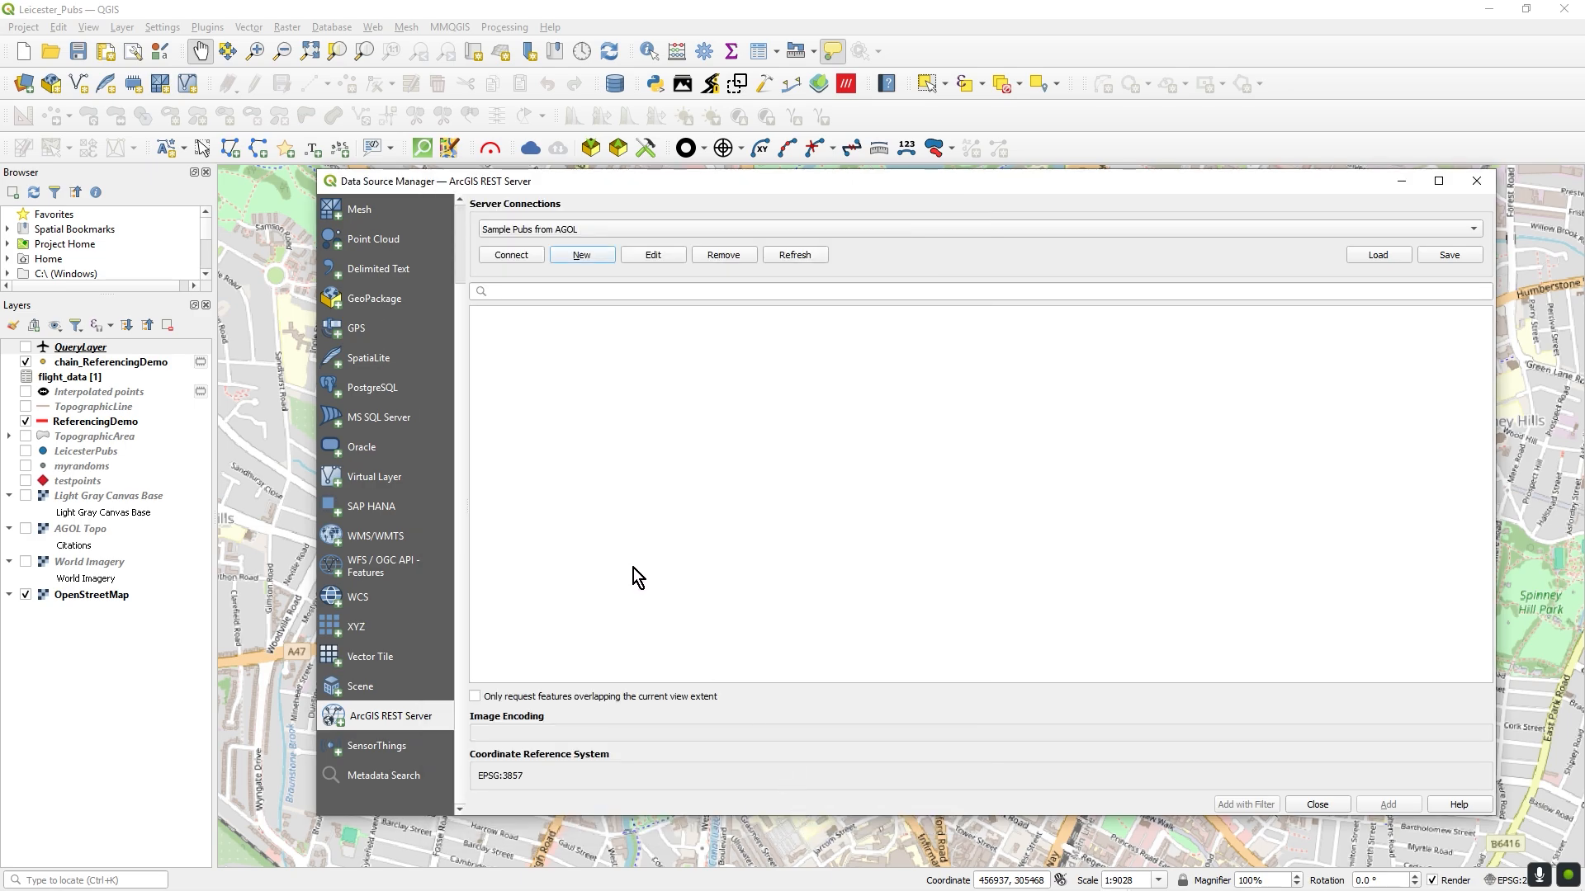
Connect to Sample Pubs from AGOL, add its main.sample_pubs layer to the project, and close the Data Source Manager.
{"action": "left_click", "coordinate": [527, 252]}
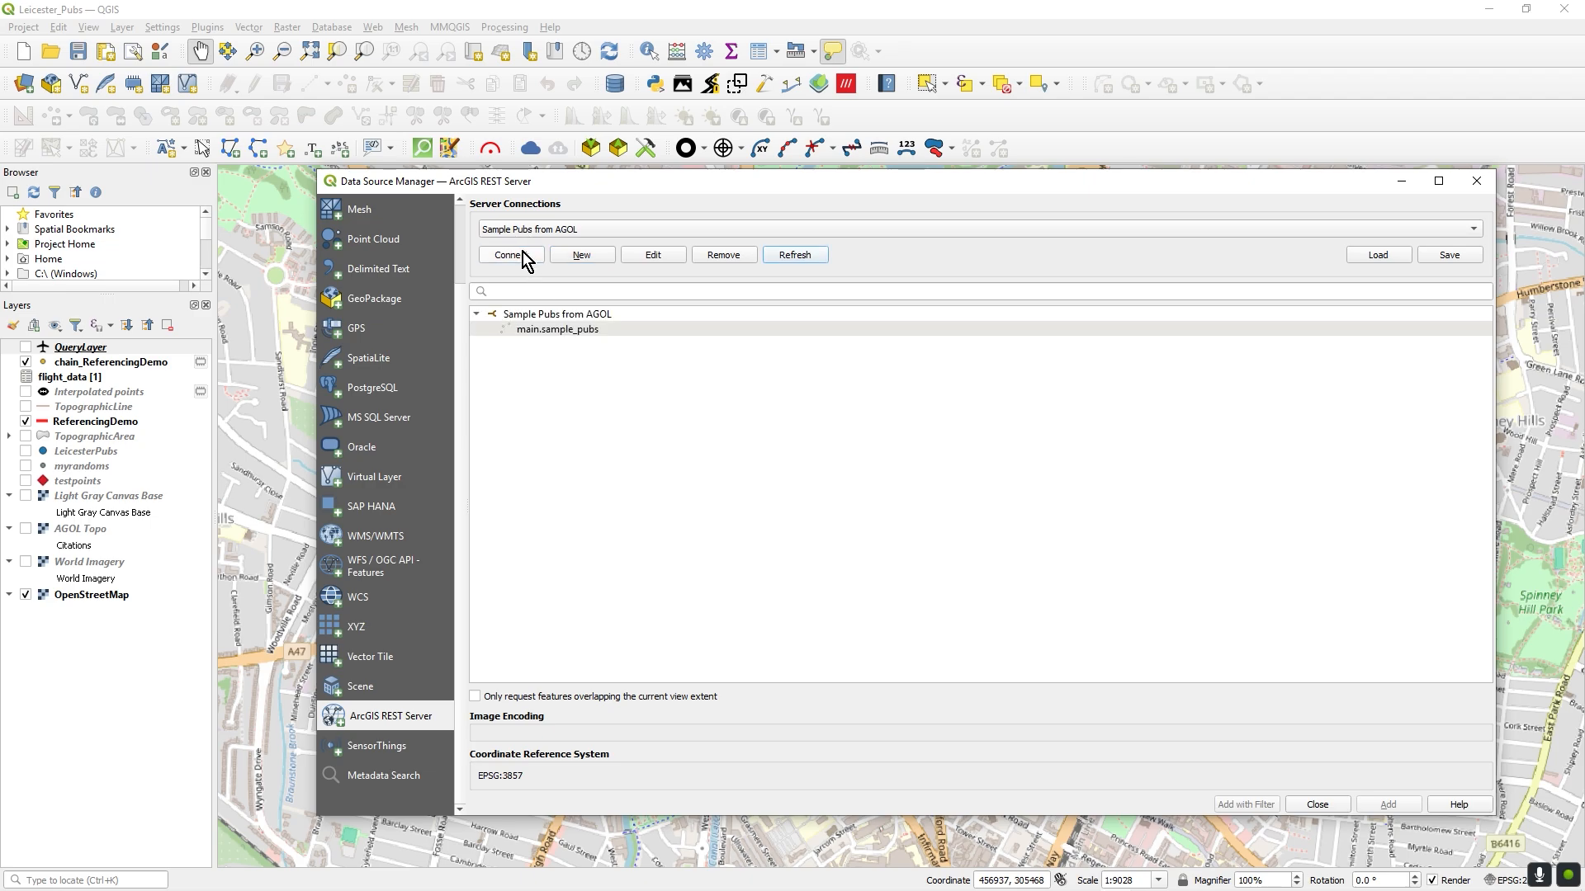
{"action": "left_click", "coordinate": [541, 331]}
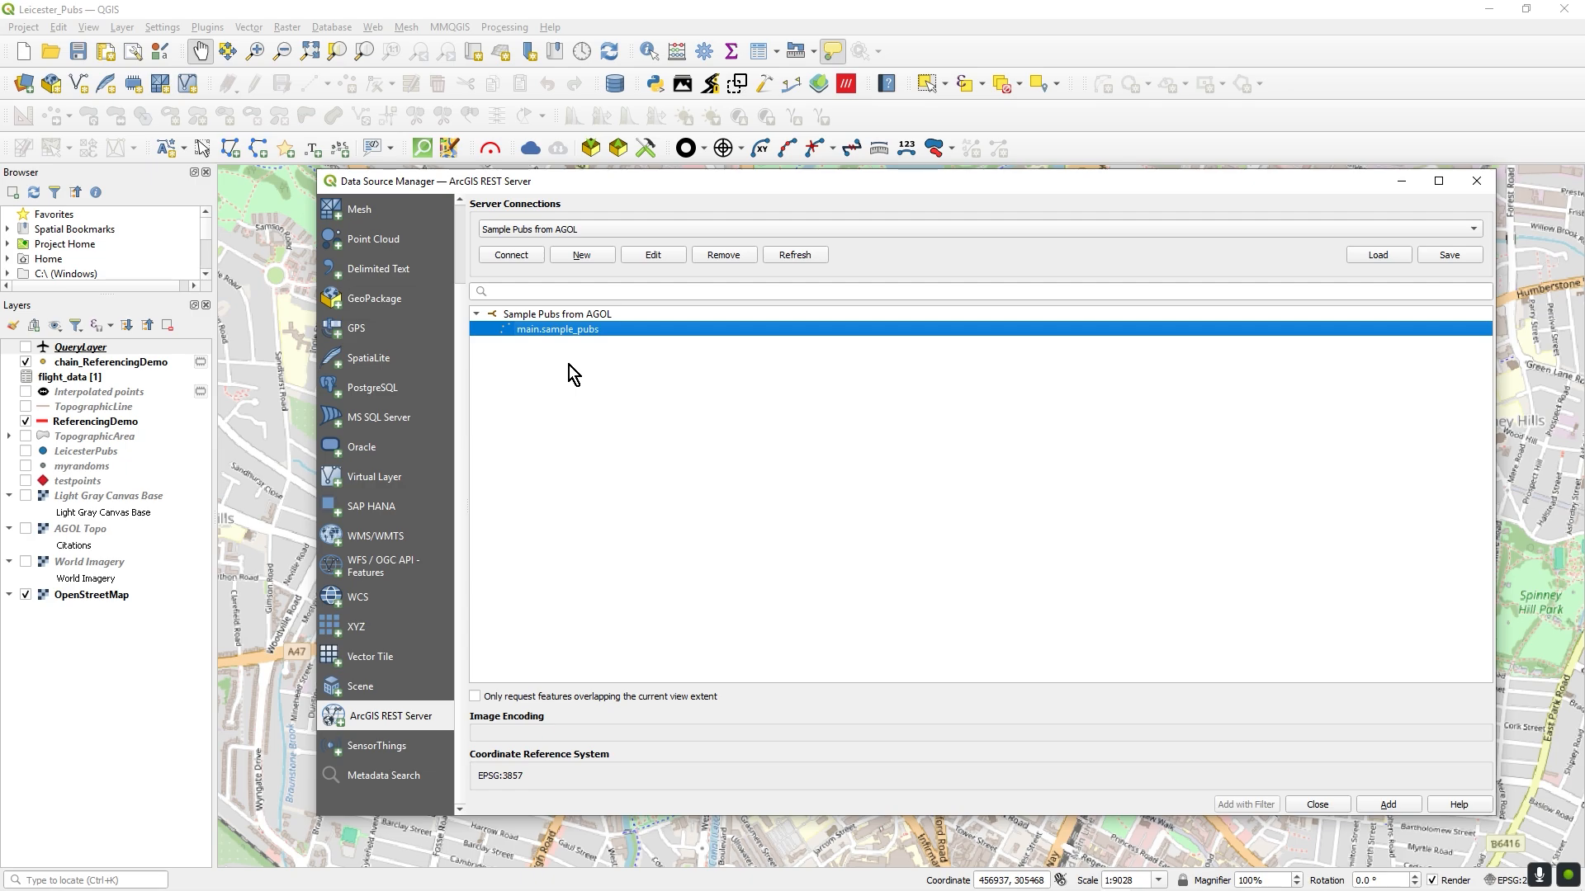
{"action": "left_click", "coordinate": [1394, 805]}
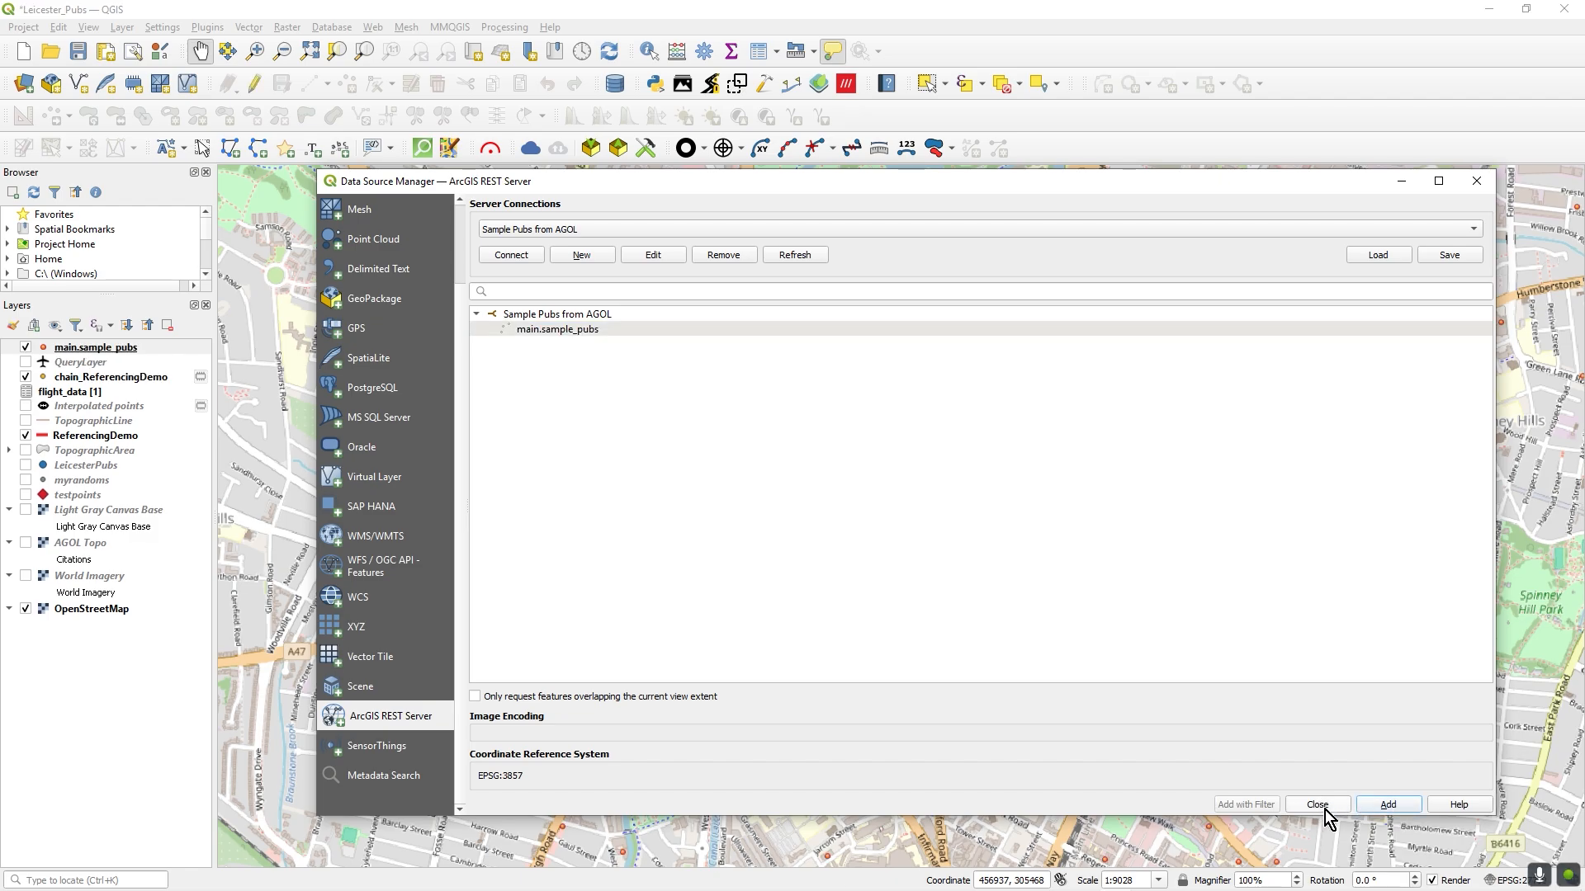
{"action": "left_click", "coordinate": [1325, 810]}
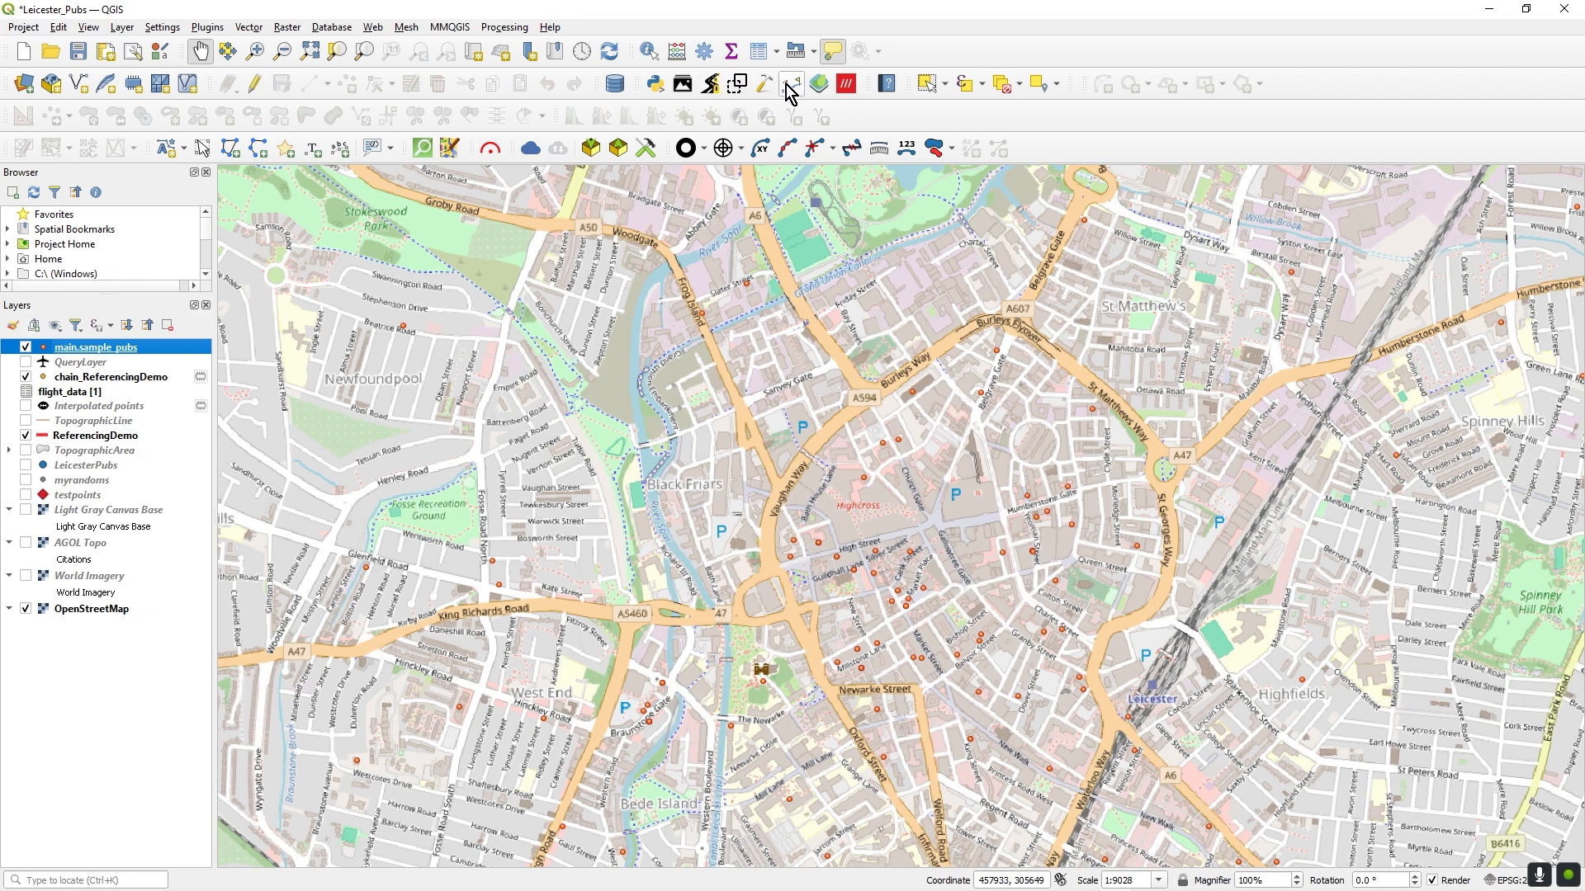
Identify the main.sample_pubs point just north of the Highcross label on the map.
{"action": "left_click", "coordinate": [650, 51]}
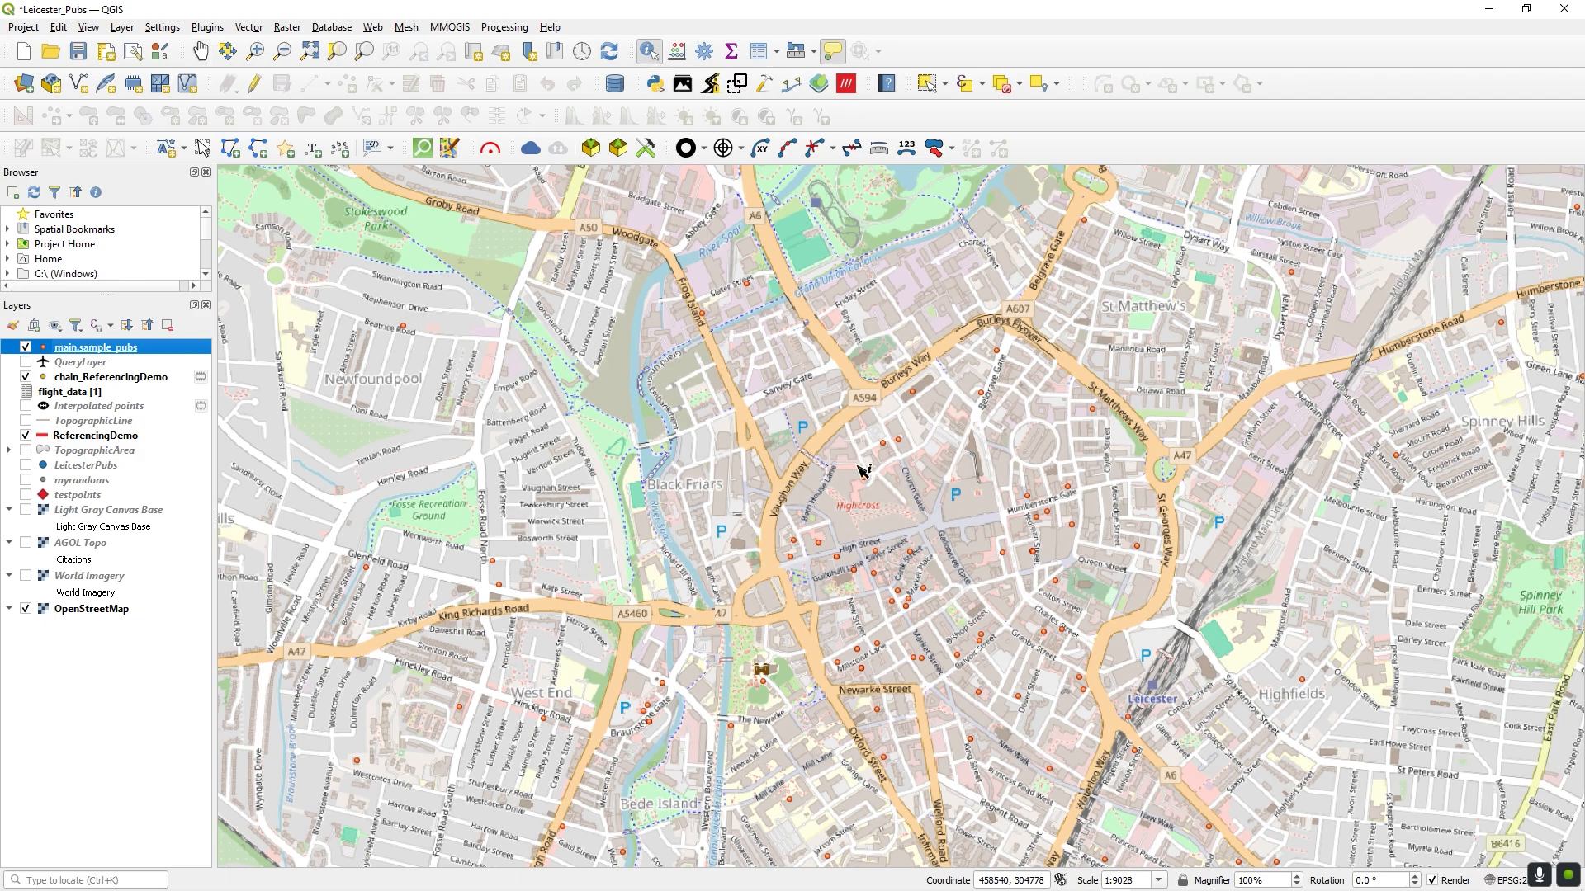
{"action": "left_click", "coordinate": [872, 481]}
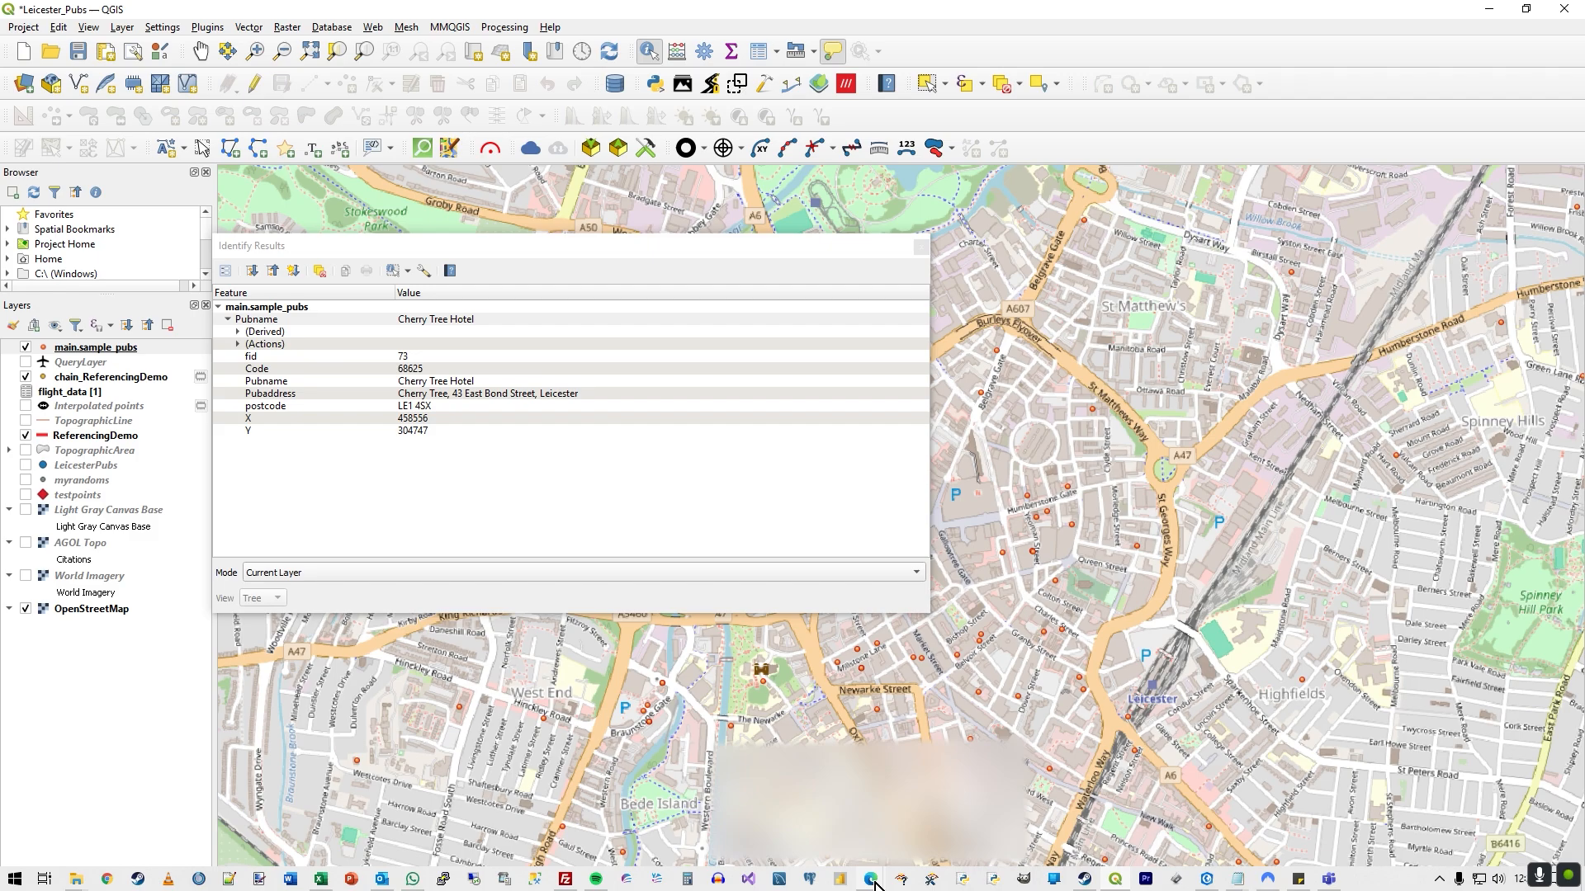
Switch to the web browser and view the Sample Pubs data table for comparison.
{"action": "left_click", "coordinate": [875, 885]}
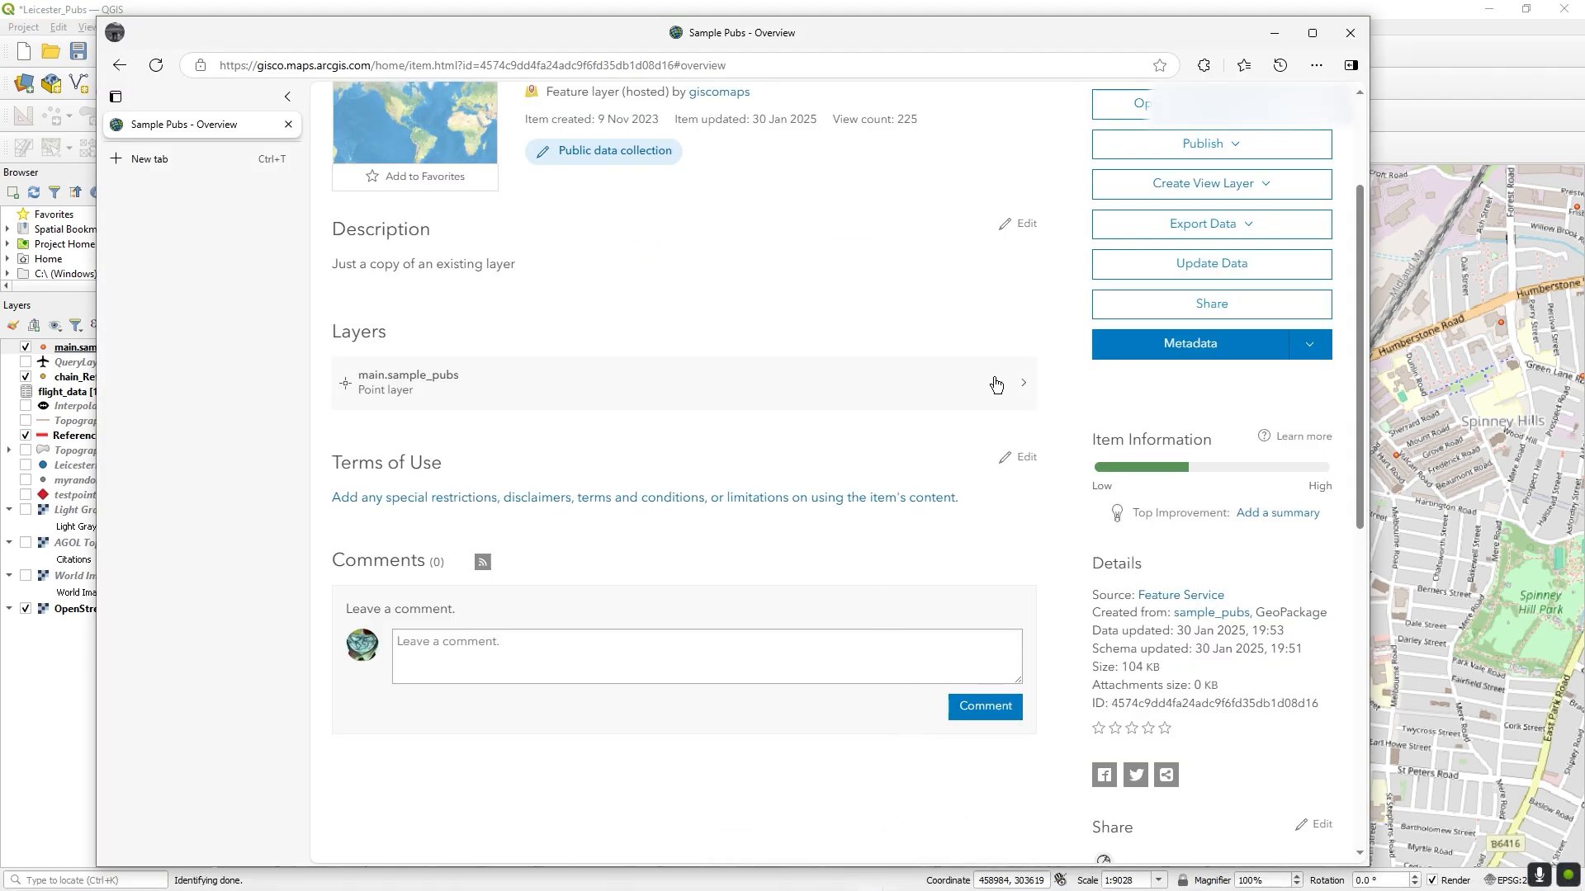
{"action": "scroll", "coordinate": [1008, 290], "scroll_direction": "up", "scroll_amount": 3}
{"action": "left_click", "coordinate": [996, 171]}
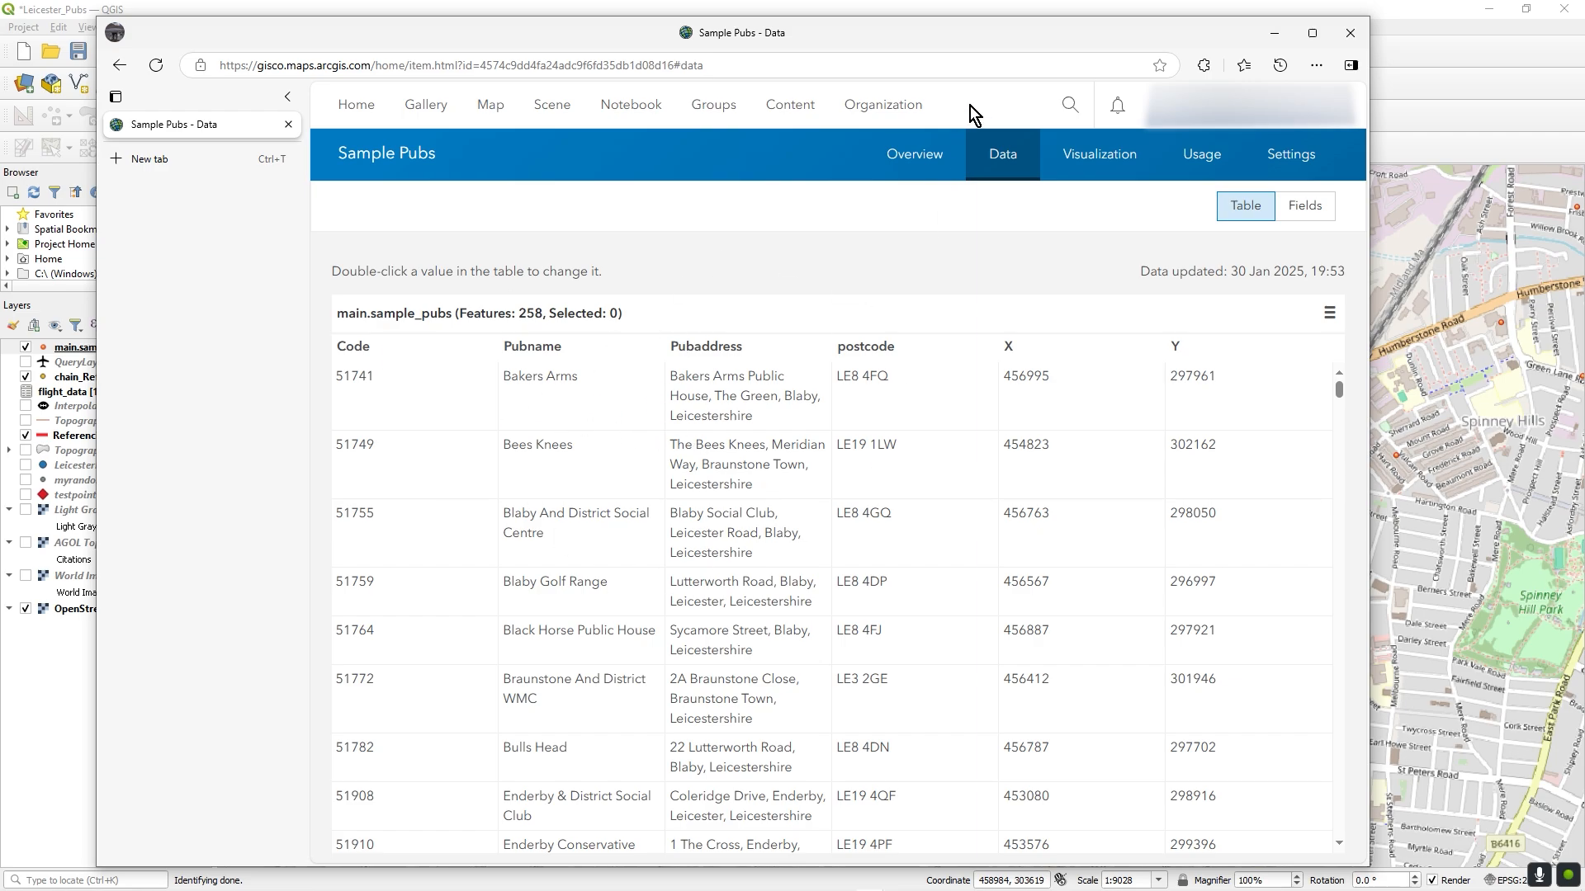
{"action": "left_click_drag", "start_coordinate": [1029, 42], "coordinate": [1007, 34]}
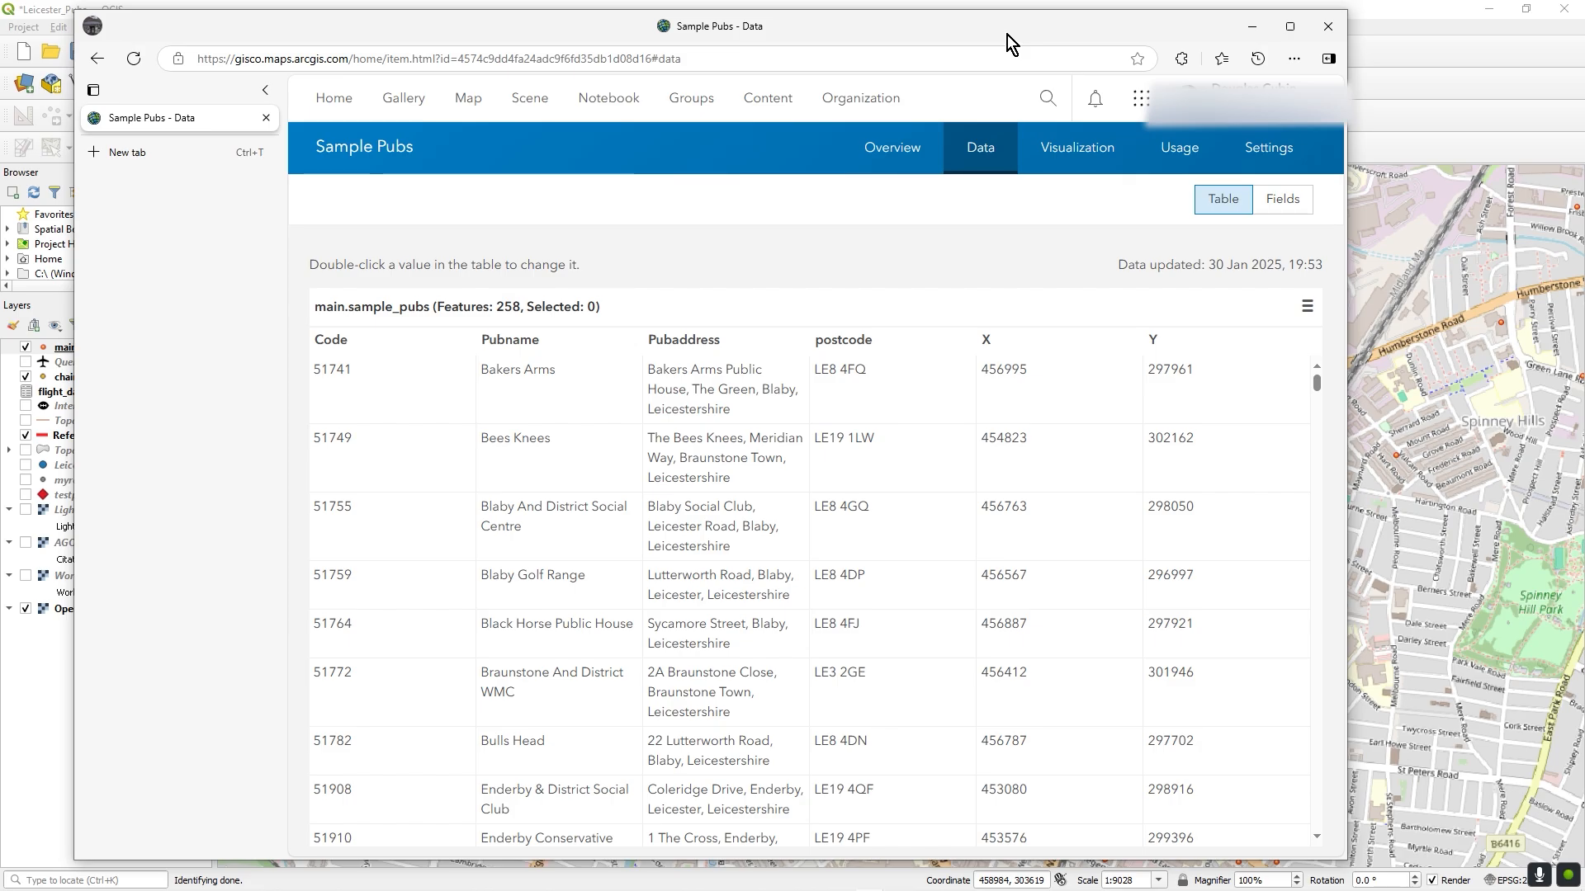
Return to QGIS, close the identify results, open the main.sample_pubs attribute table and select the Bakers Arms name cell.
{"action": "left_click", "coordinate": [1471, 86]}
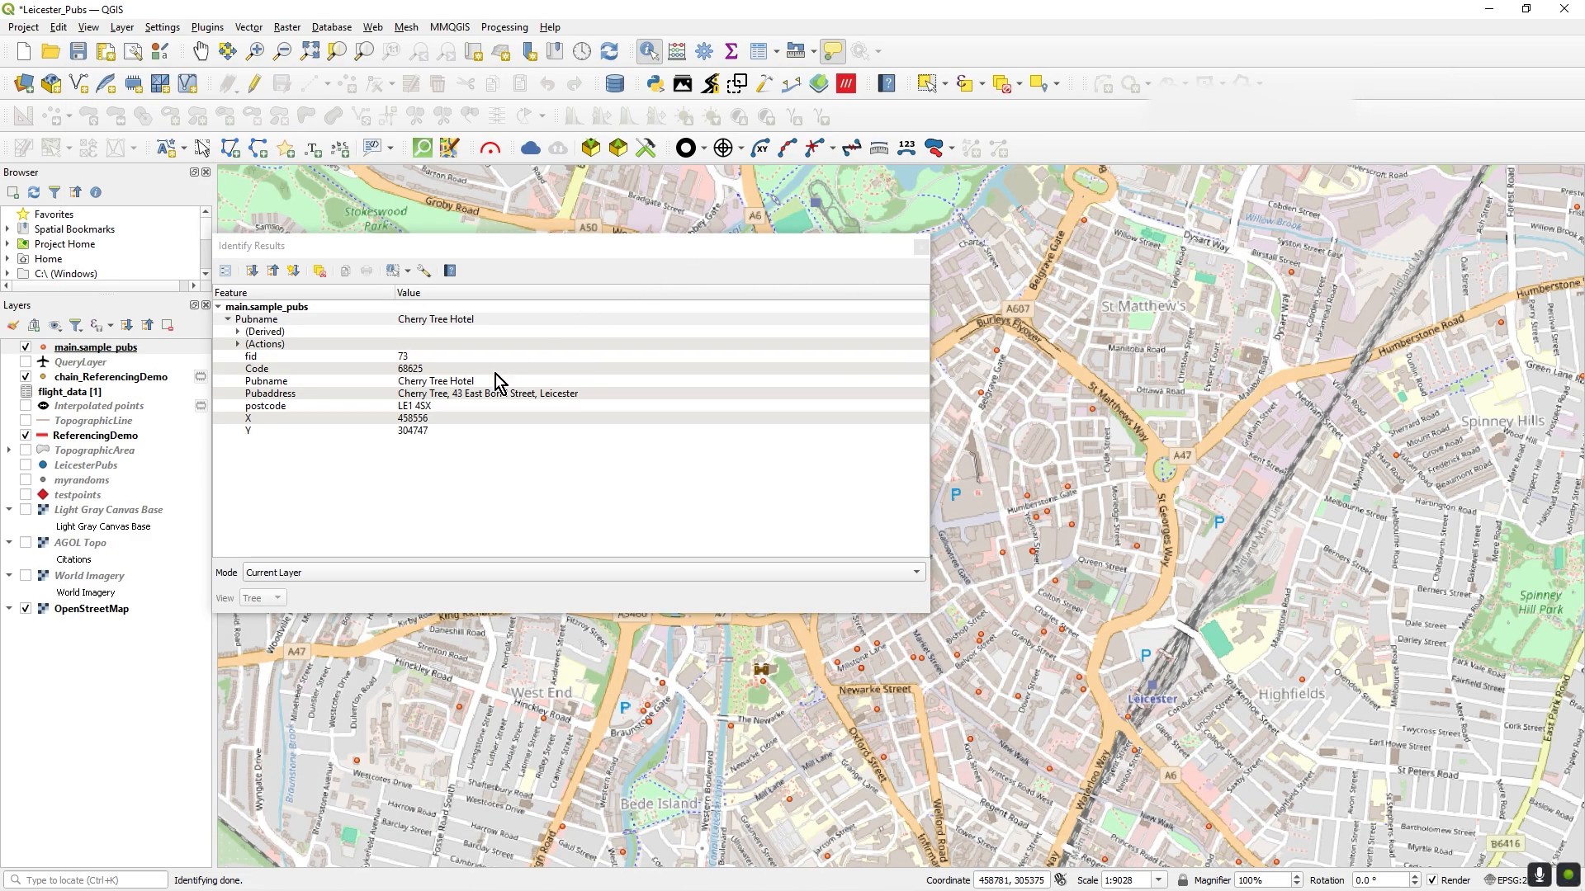
{"action": "left_click", "coordinate": [921, 247]}
{"action": "left_click", "coordinate": [758, 51]}
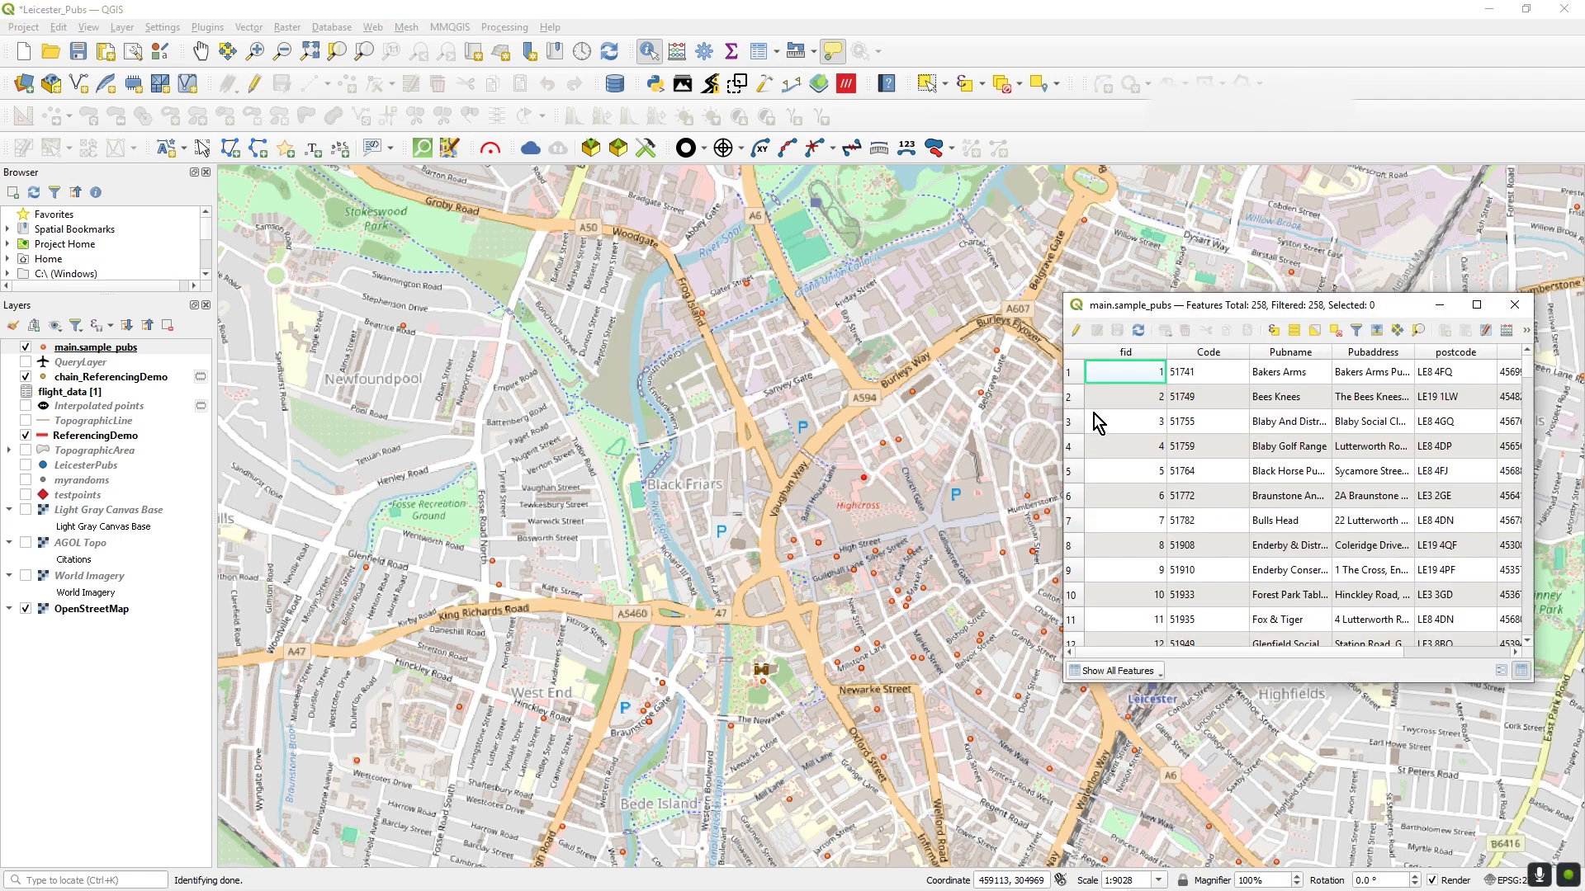
{"action": "left_click", "coordinate": [1306, 373]}
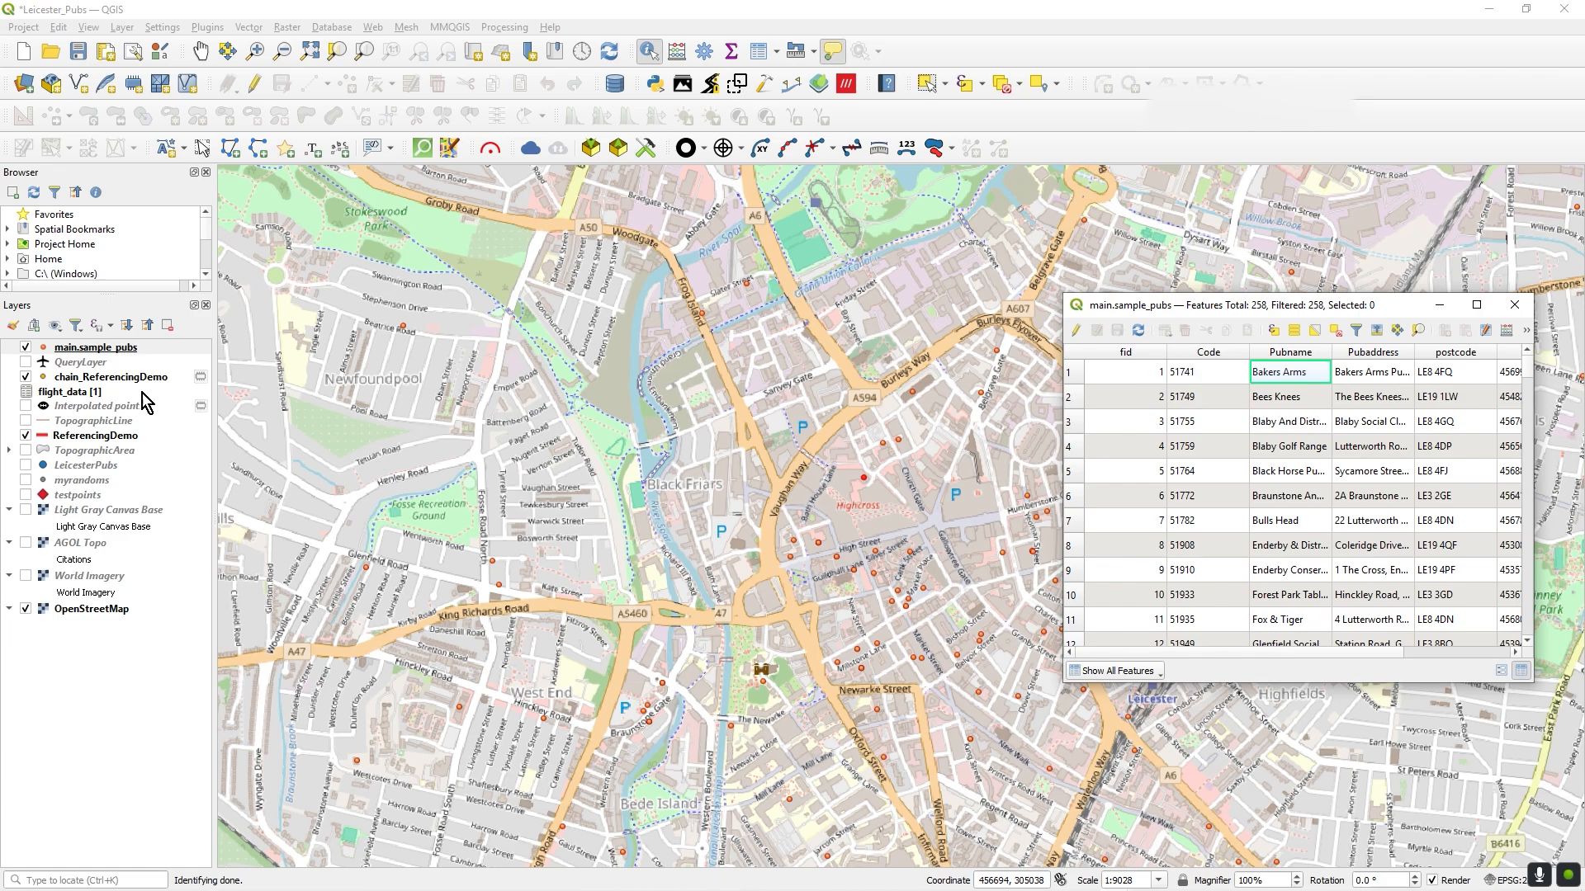
Turn on editing for the main.sample_pubs layer.
{"action": "left_click", "coordinate": [99, 348]}
{"action": "right_click", "coordinate": [101, 348]}
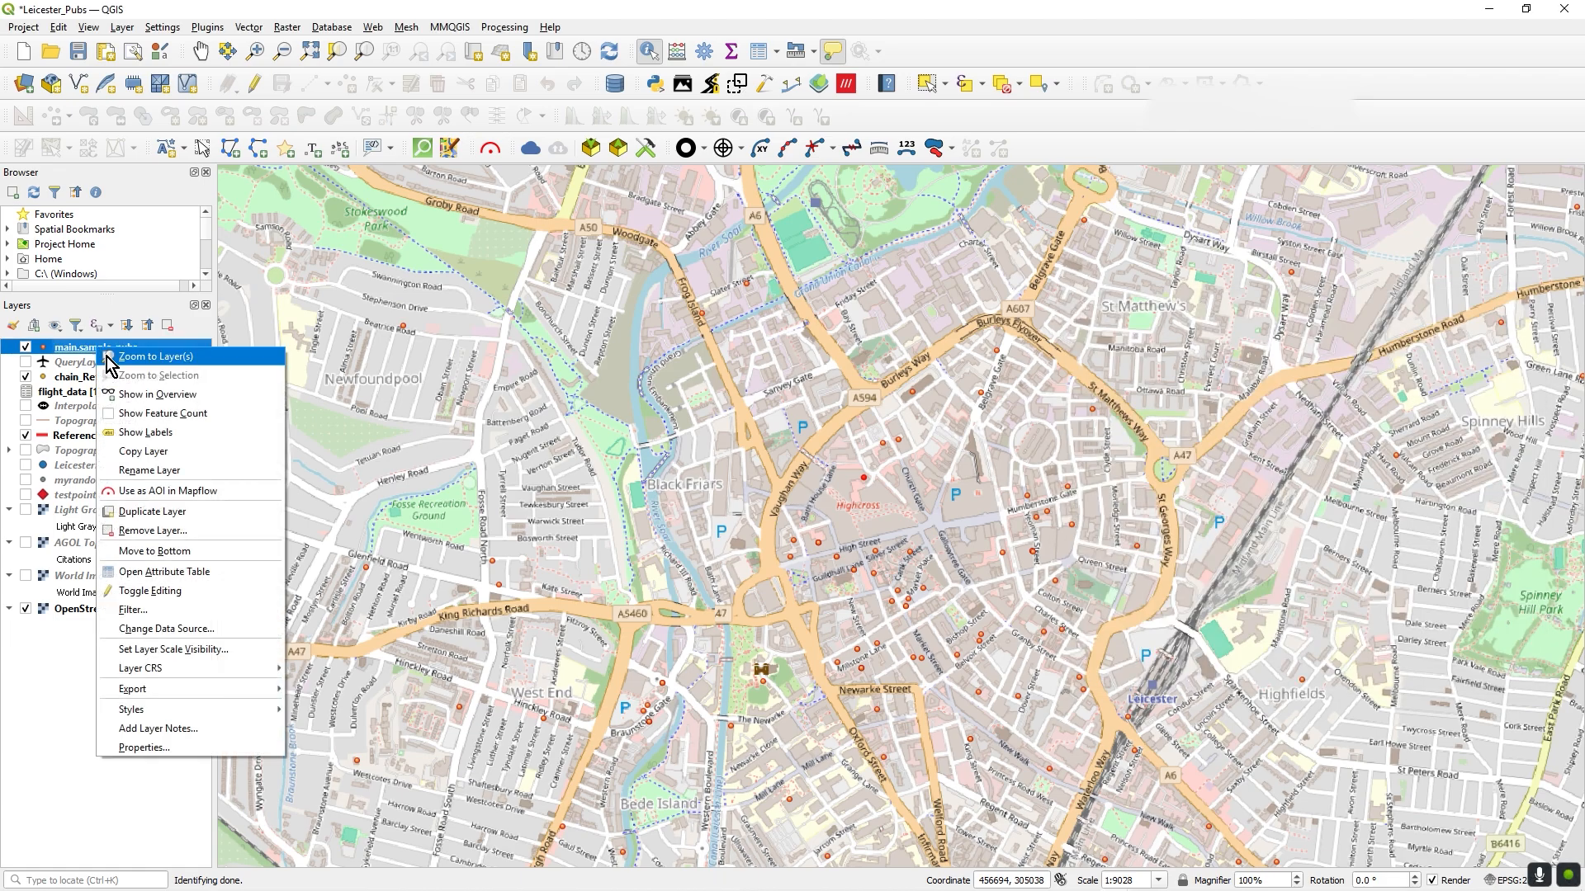
{"action": "left_click", "coordinate": [170, 600]}
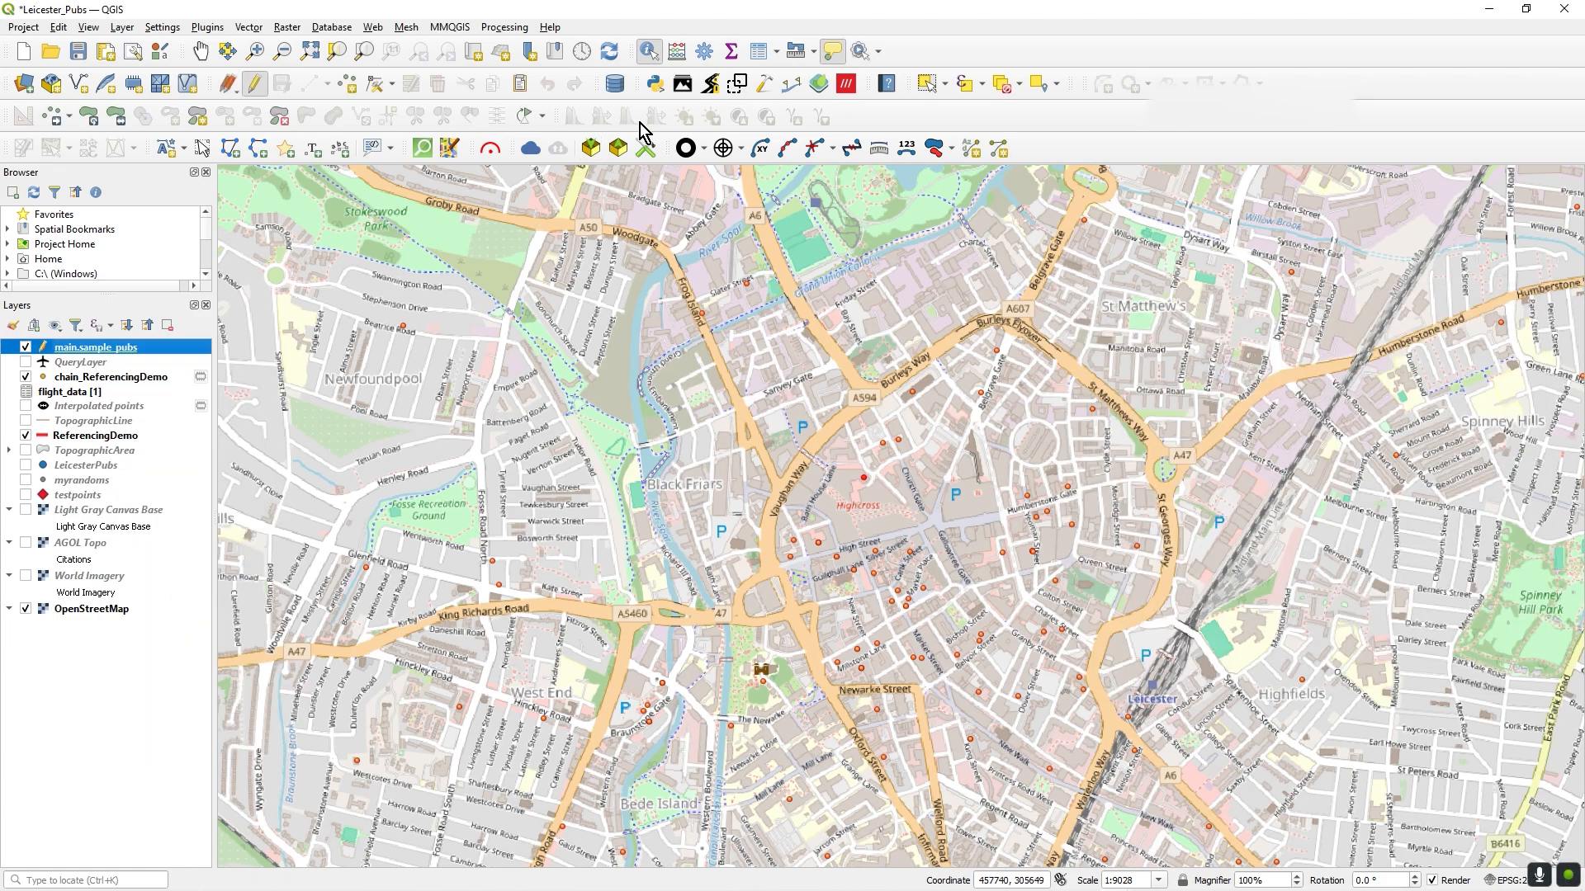
Change the Pubname of record 51741 to "Bakers Arms 2" in the main.sample_pubs attribute table and save the layer edits.
{"action": "left_click", "coordinate": [757, 53]}
{"action": "double_click", "coordinate": [1306, 395]}
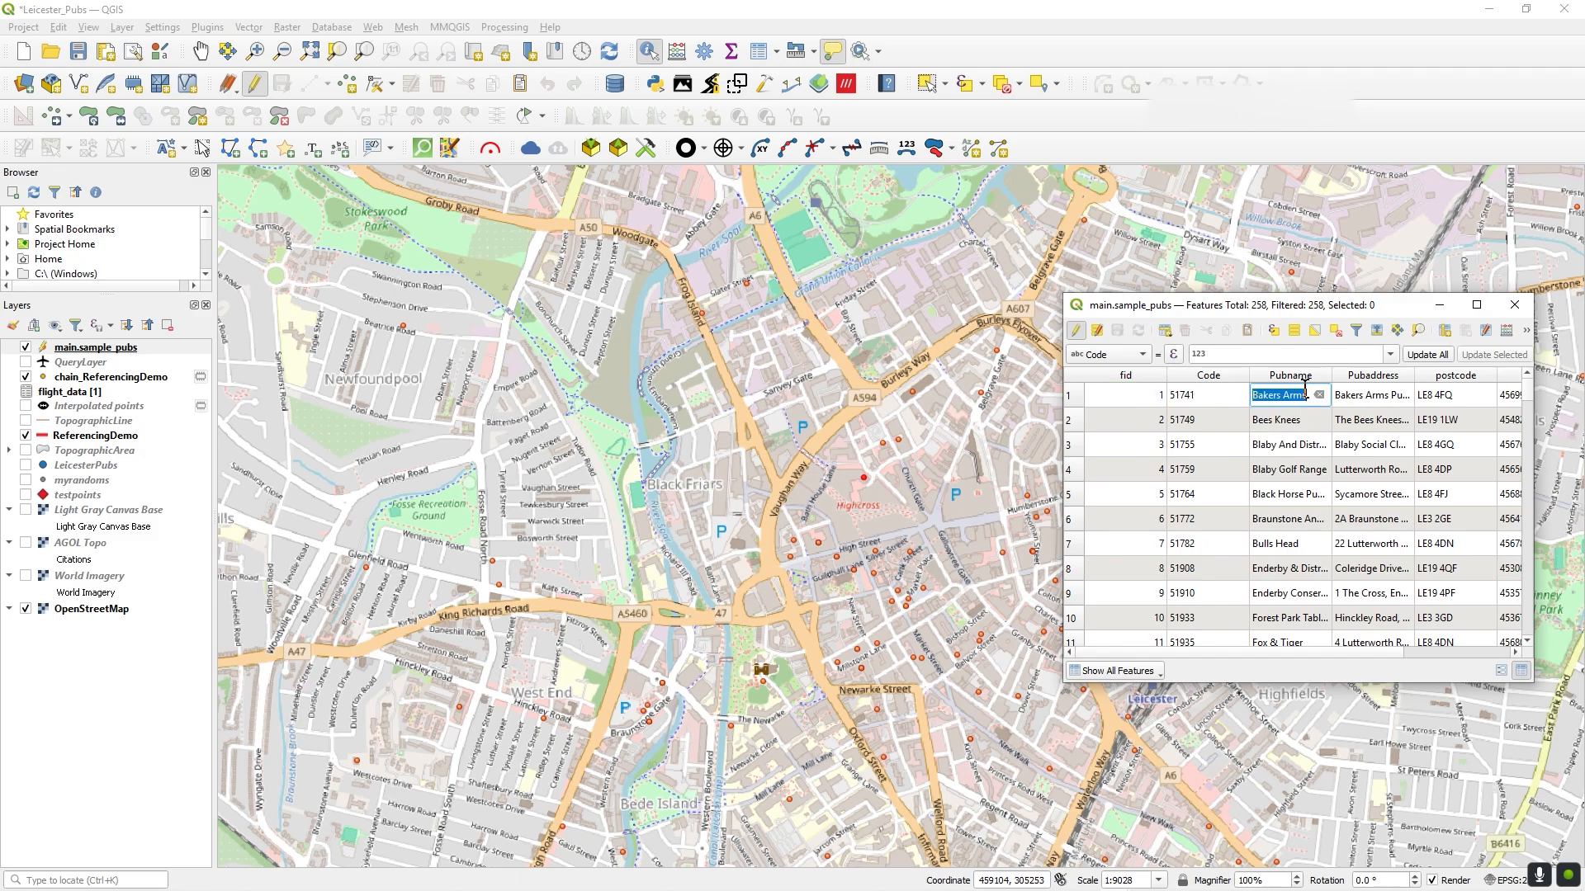
{"action": "left_click", "coordinate": [1305, 395]}
{"action": "type", "text": "2"}
{"action": "key", "text": "Tab"}
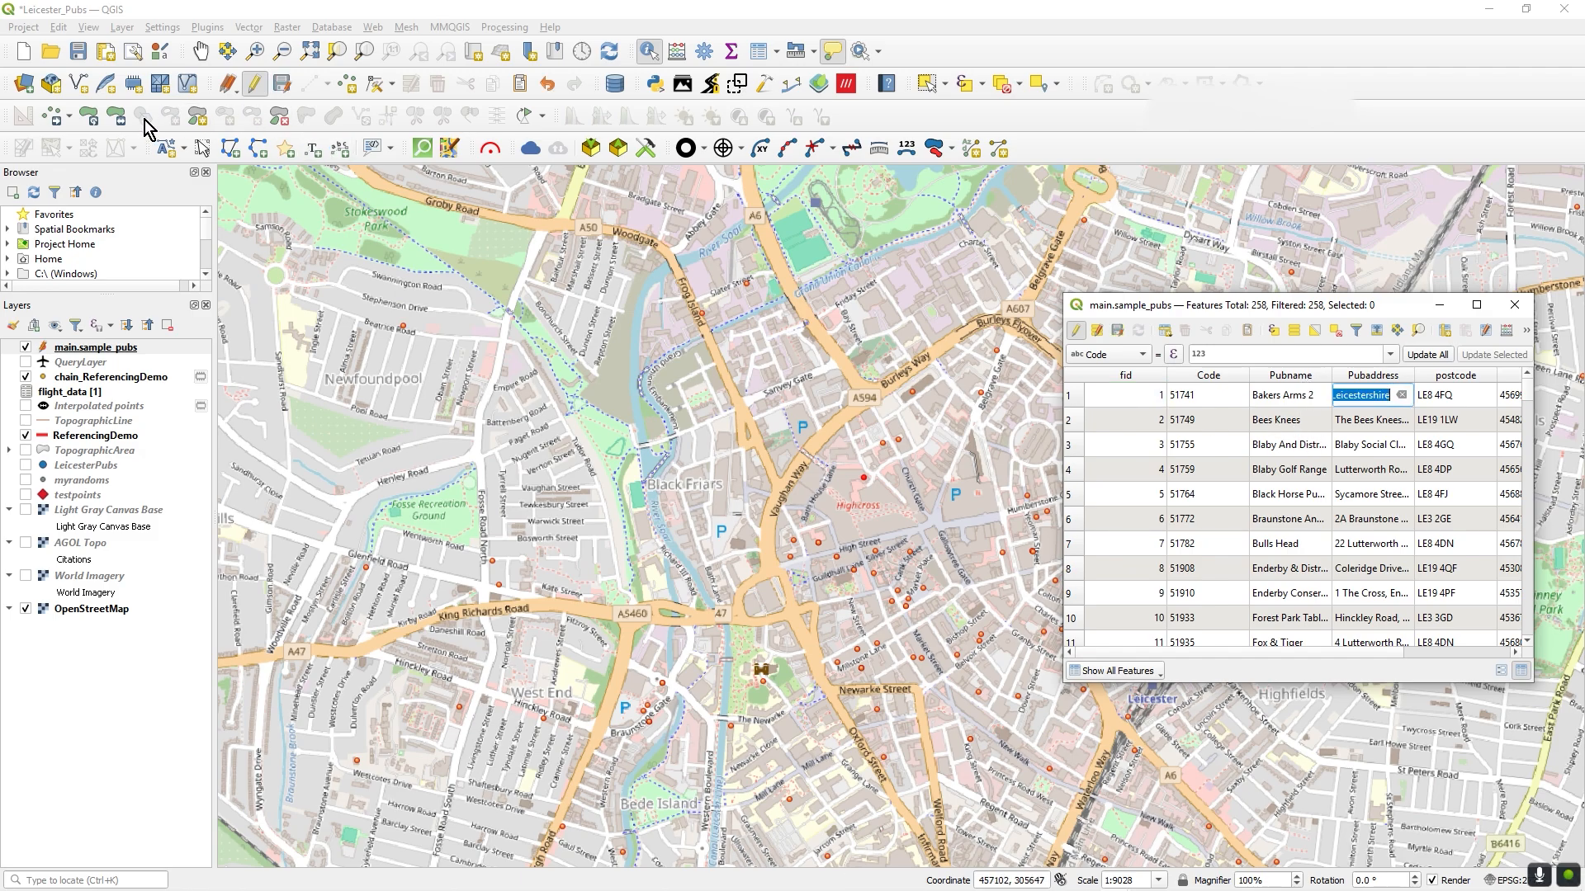
{"action": "left_click", "coordinate": [285, 86]}
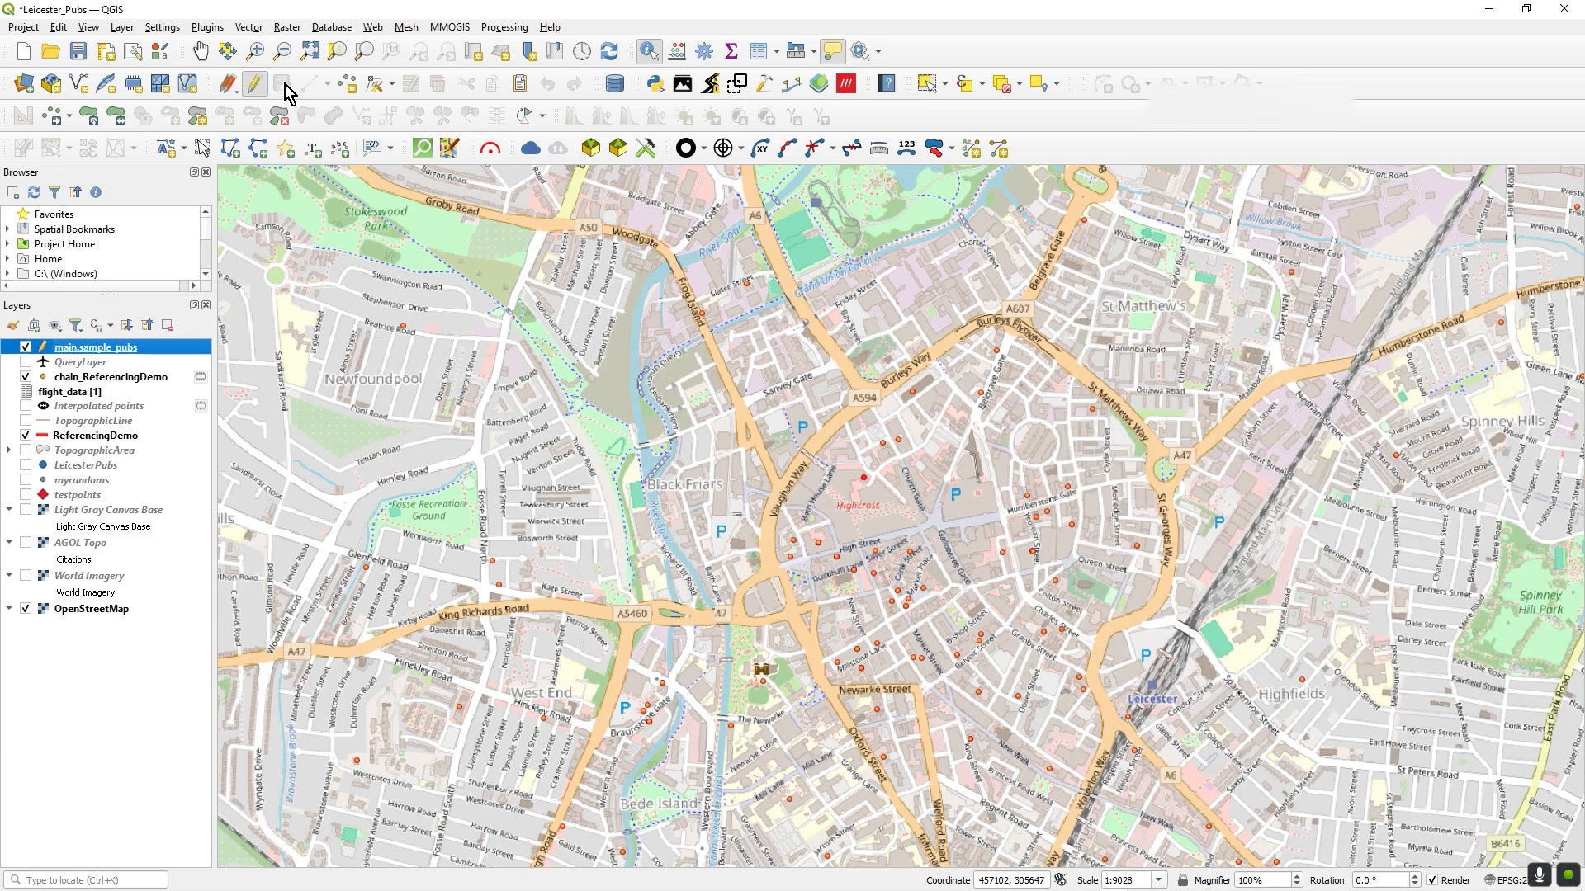
Switch to the web browser and reload the Sample Pubs data table to check the Pubname of record 51741.
{"action": "mouse_move", "coordinate": [837, 887]}
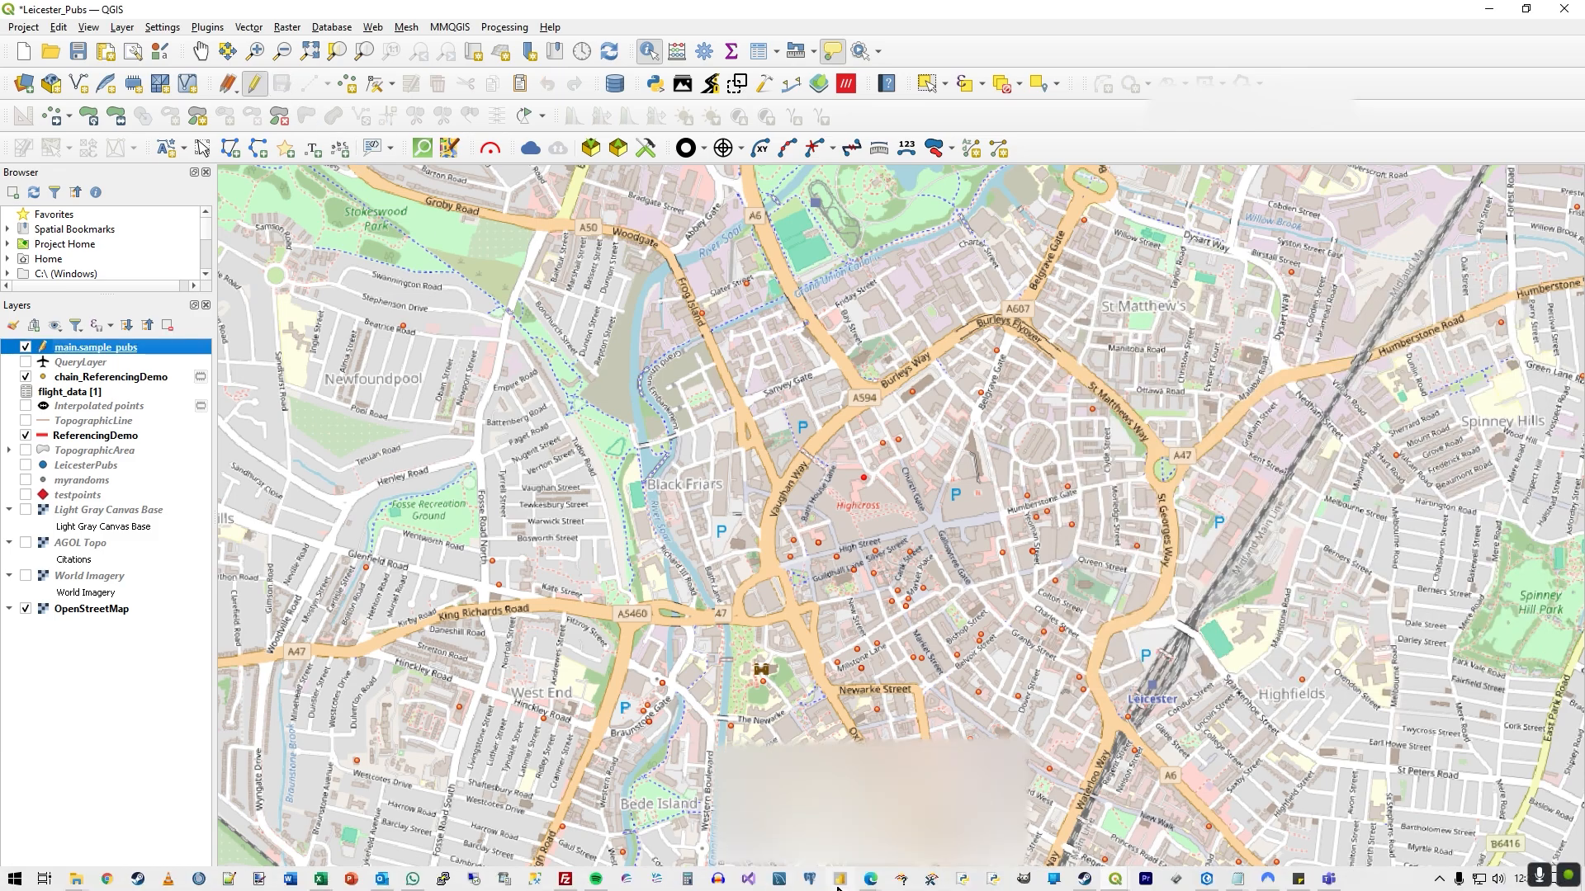
{"action": "left_click", "coordinate": [871, 879]}
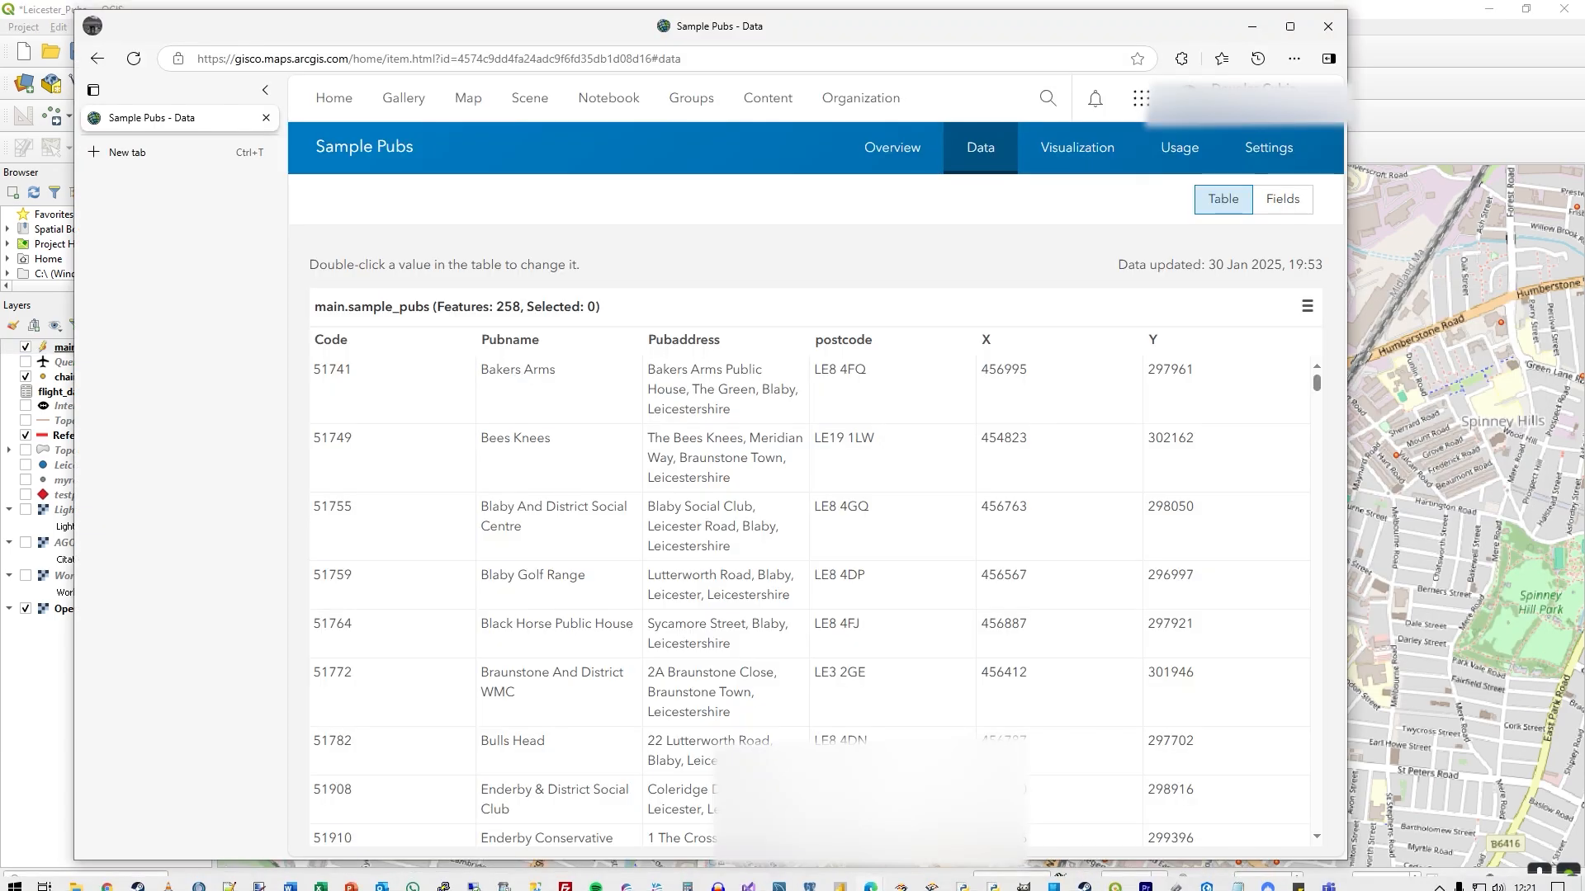
{"action": "left_click", "coordinate": [1271, 207]}
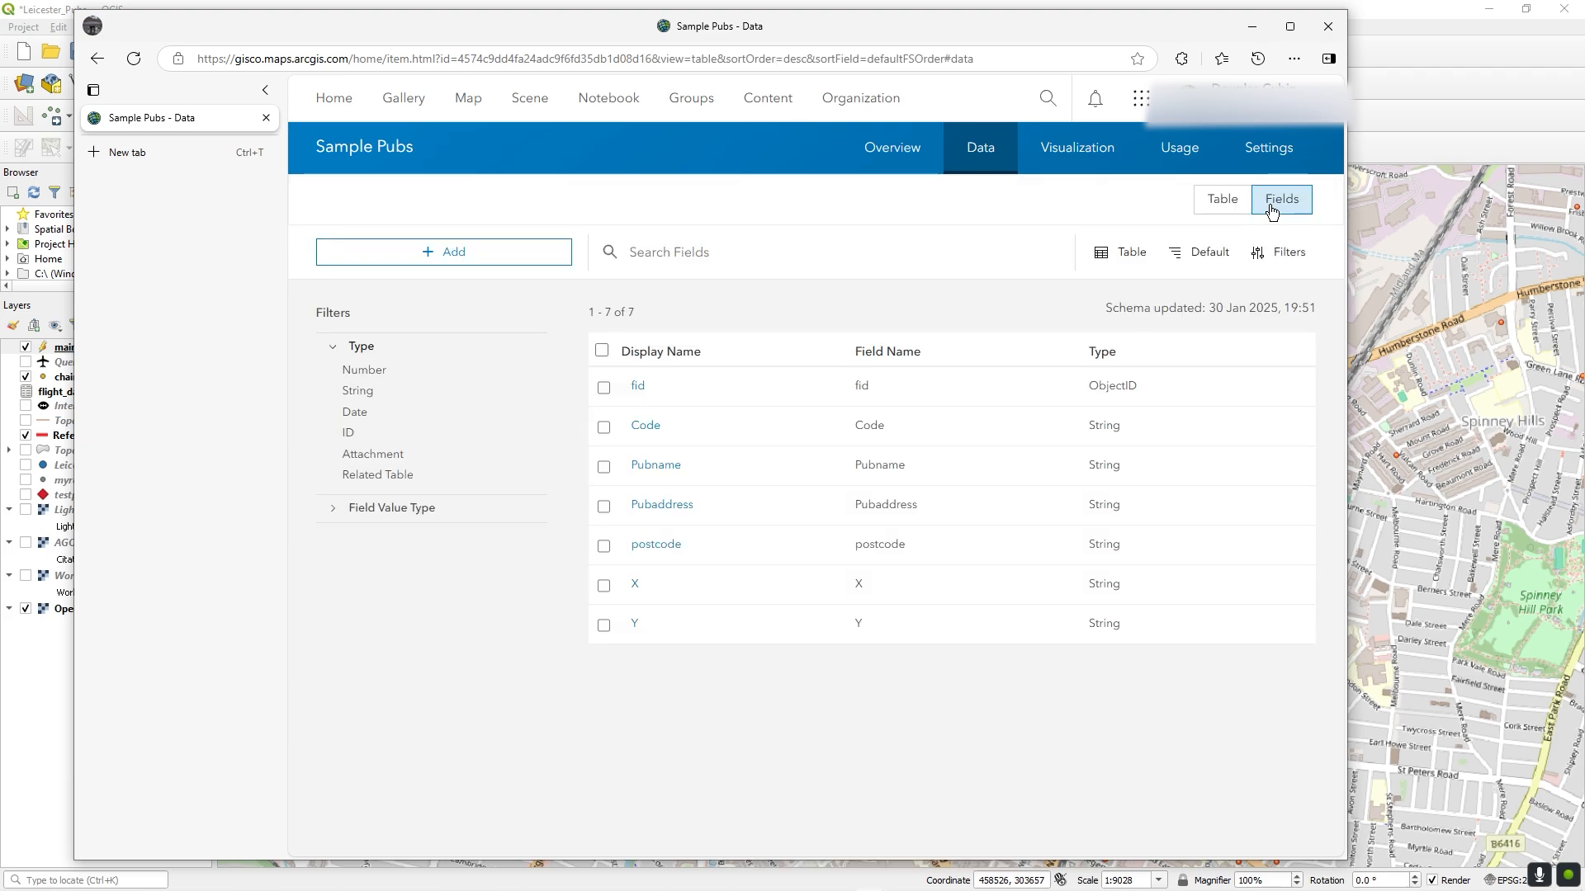
{"action": "left_click", "coordinate": [1234, 205]}
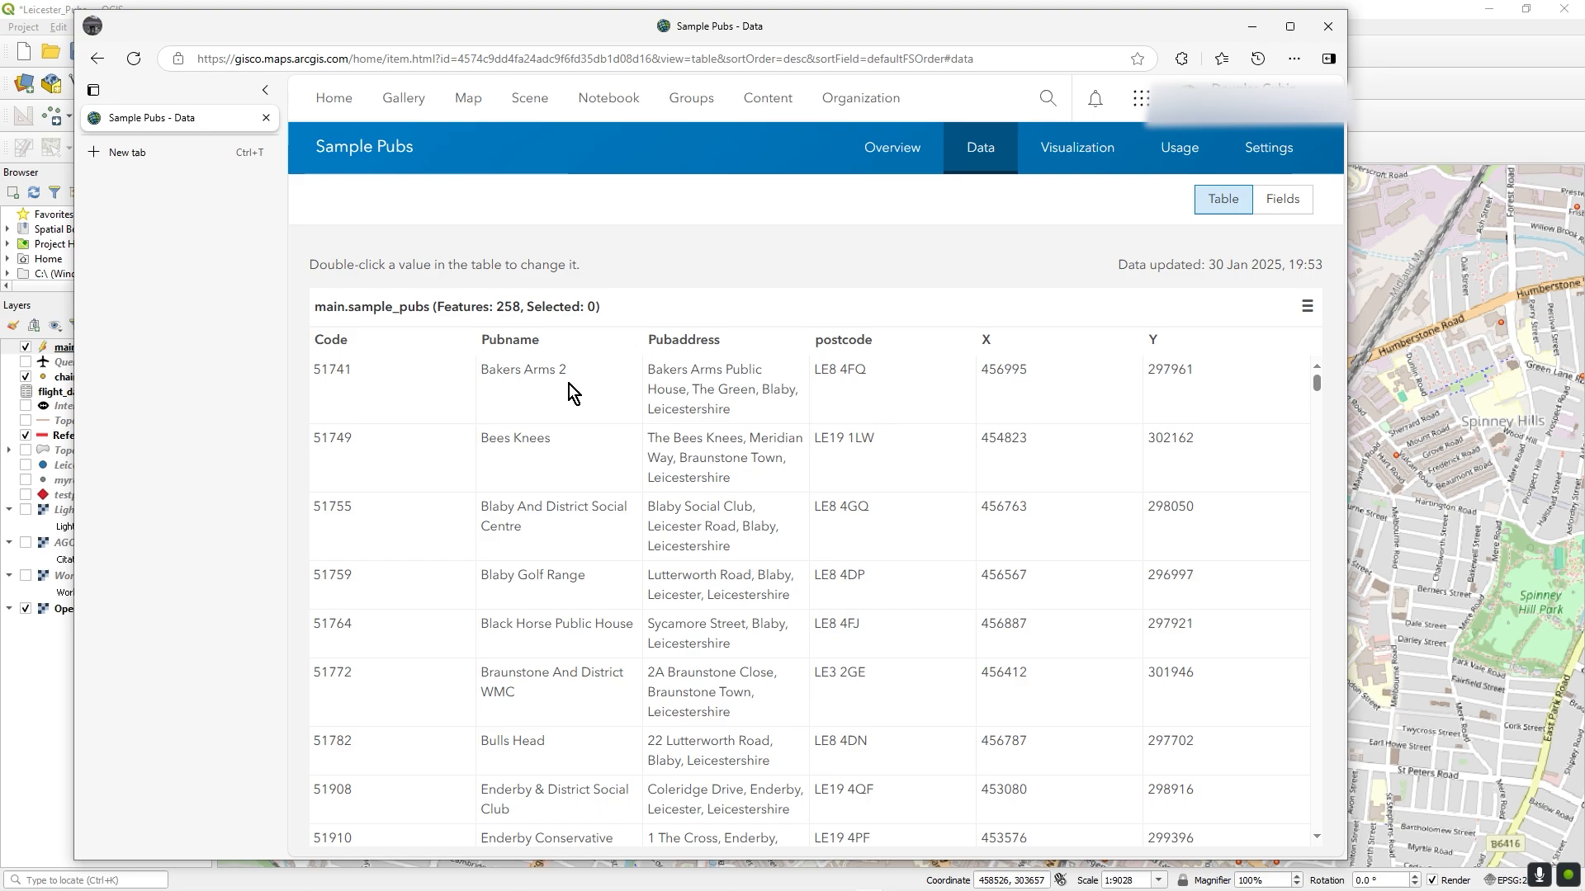
Change the Pubname of record 51741 back to "Bakers Arms" in the online Sample Pubs table.
{"action": "double_click", "coordinate": [568, 375]}
{"action": "left_click", "coordinate": [571, 377]}
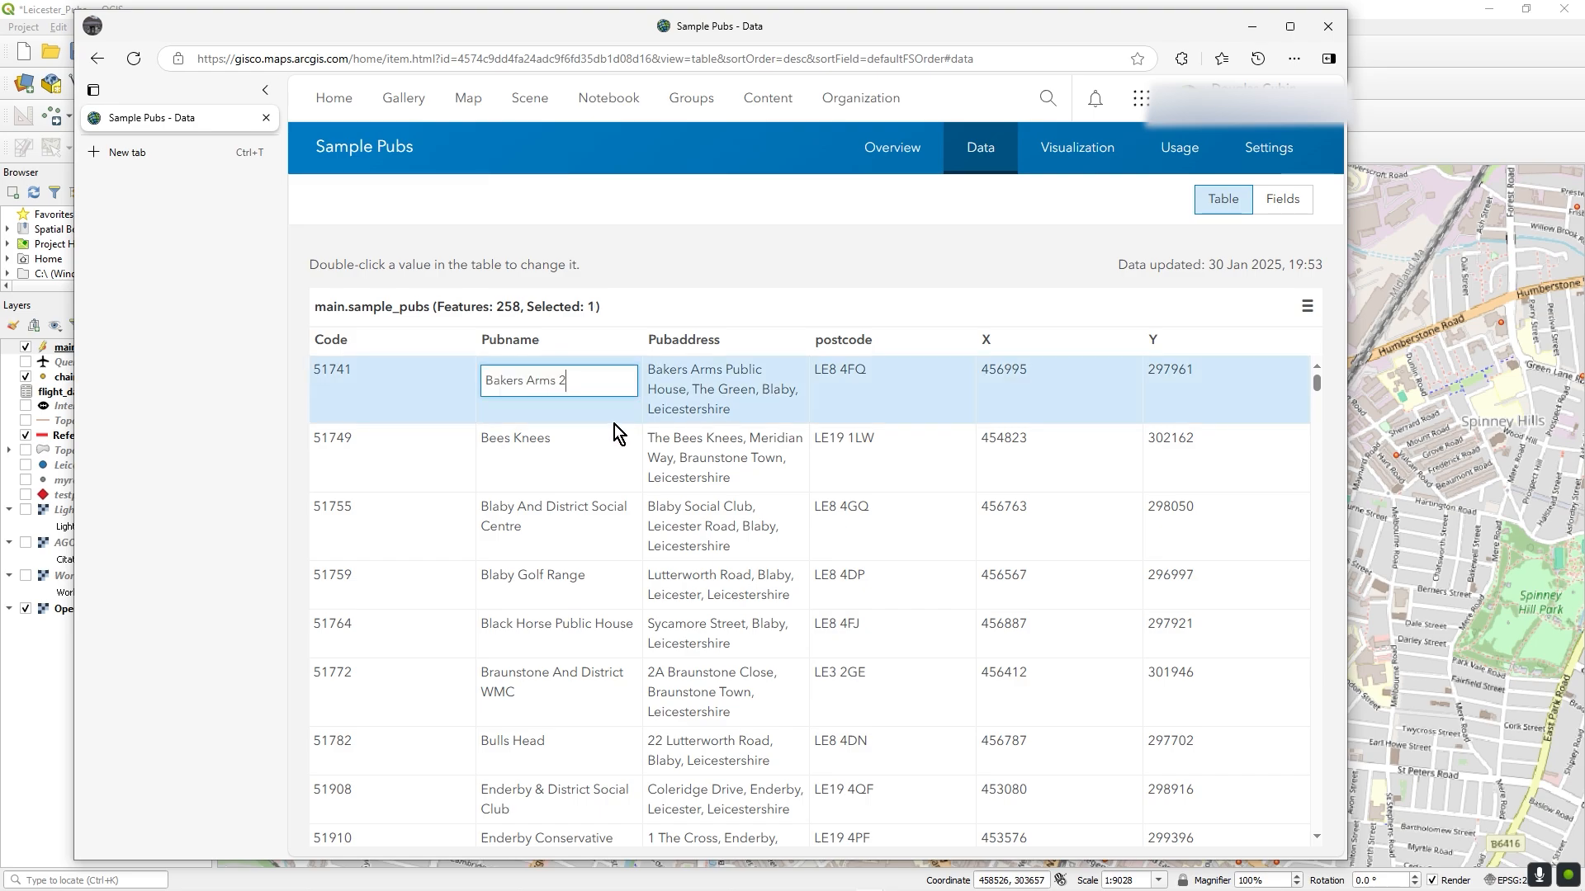
{"action": "key", "text": "BackSpace"}
{"action": "key", "text": "BackSpace"}
{"action": "key", "text": "Return"}
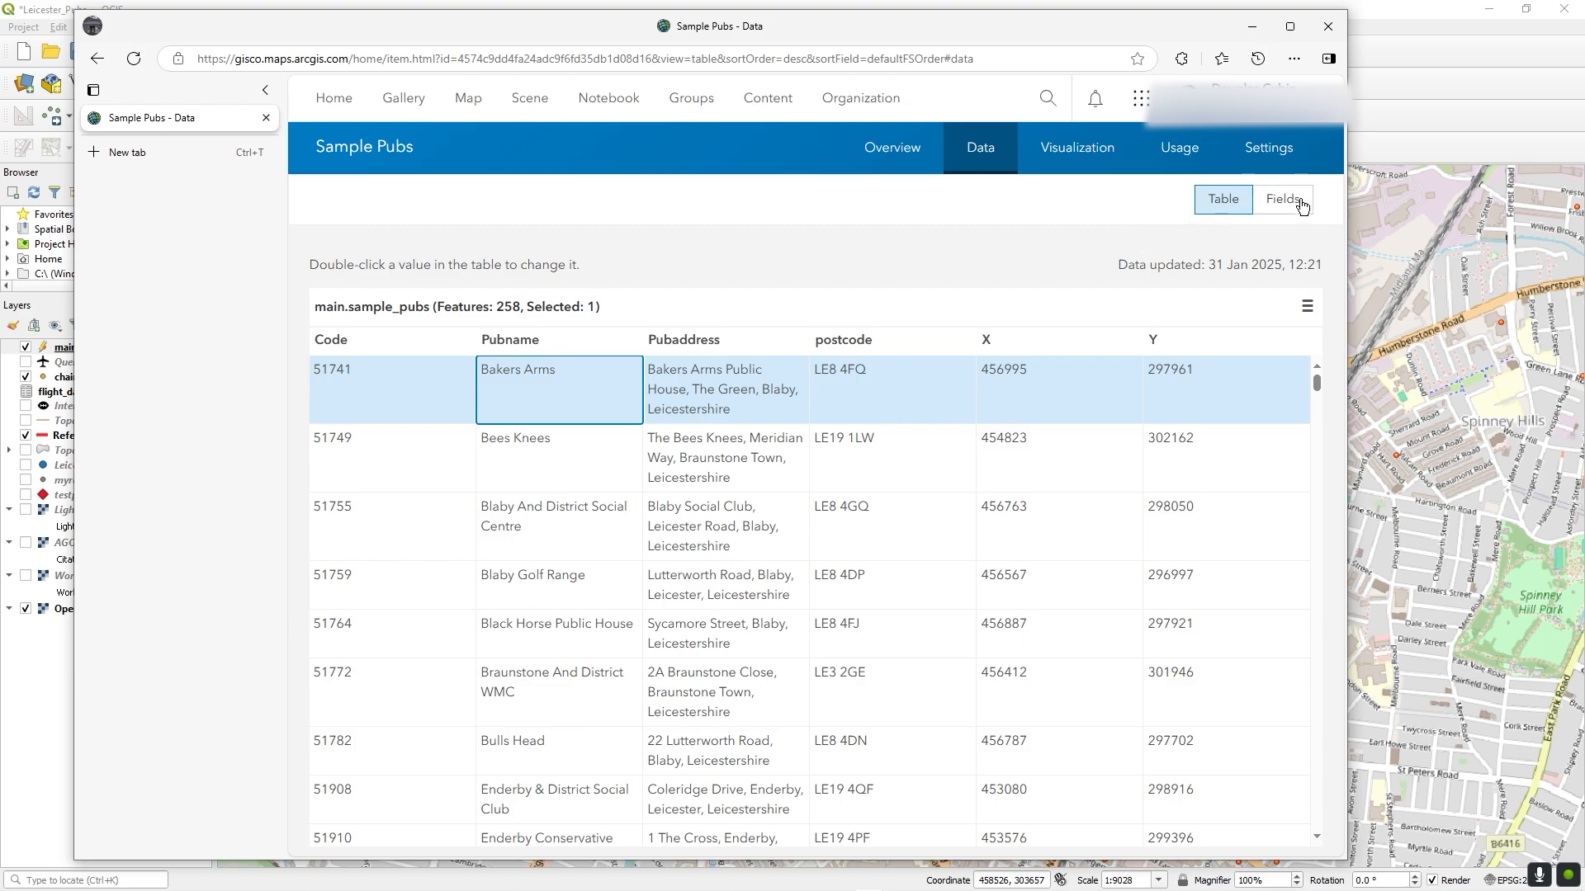
Open the Sample Pubs item overview, return to QGIS, and check the first record in the main.sample_pubs attribute table.
{"action": "left_click", "coordinate": [874, 164]}
{"action": "left_click", "coordinate": [1403, 57]}
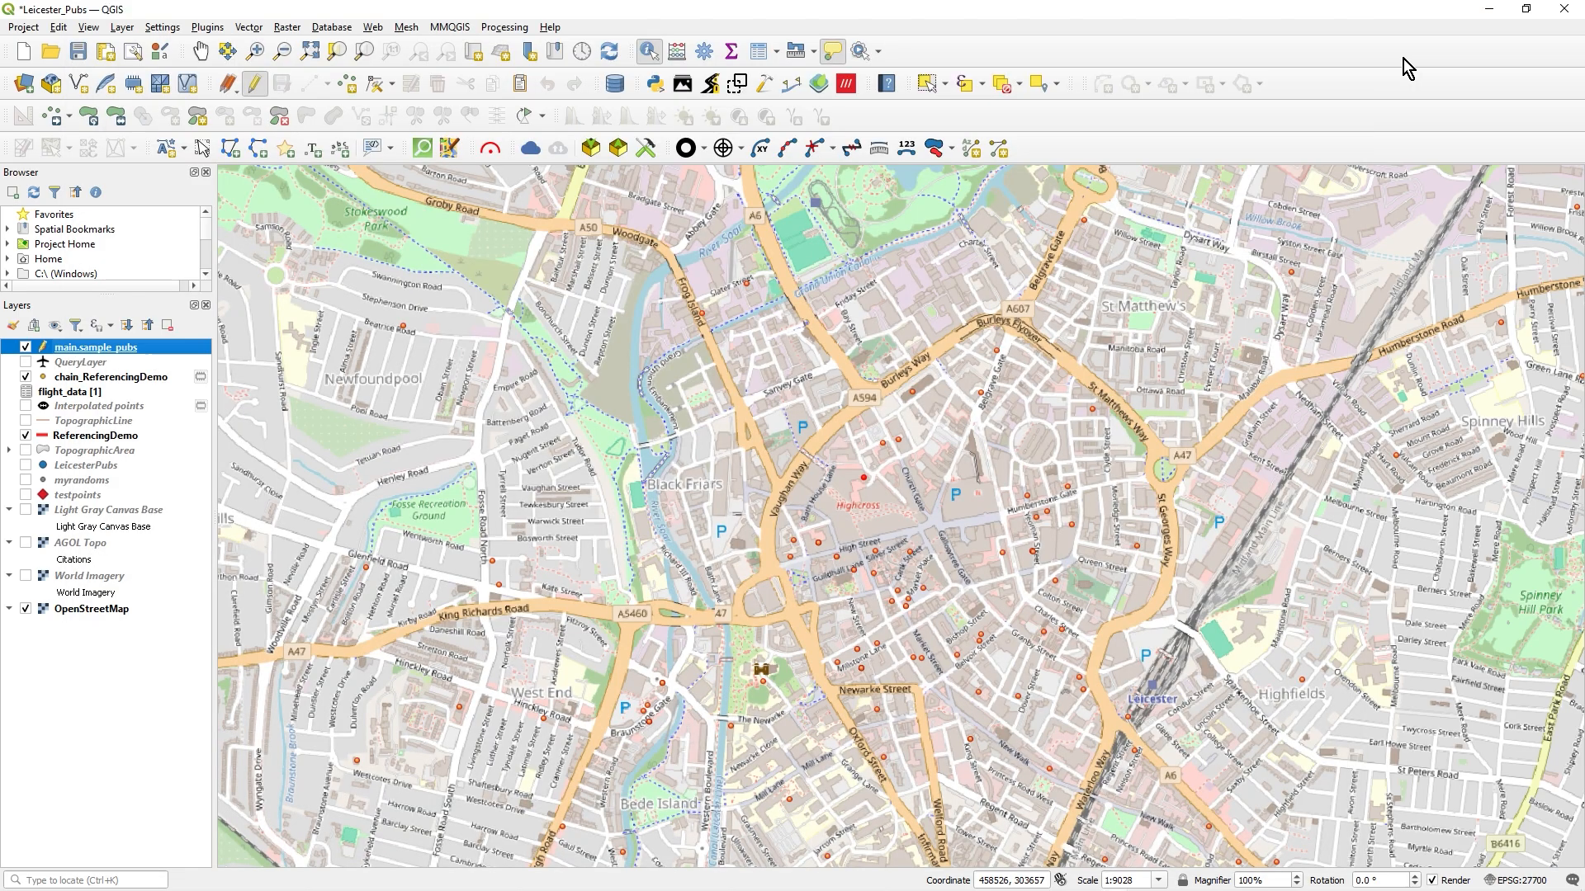
{"action": "left_click", "coordinate": [760, 52]}
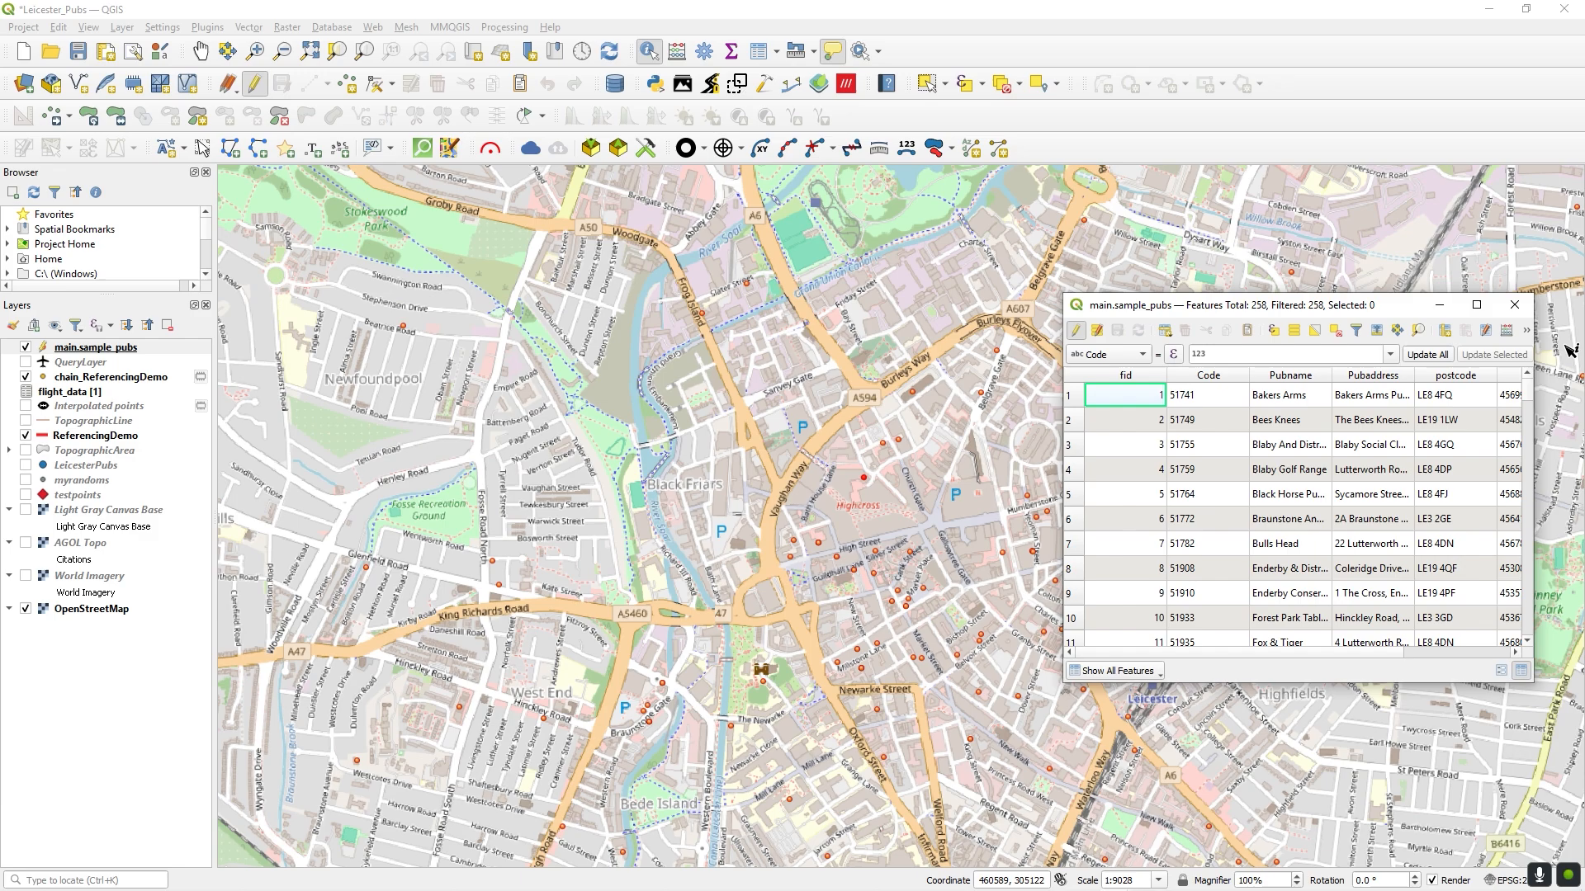
{"action": "left_click", "coordinate": [1523, 314]}
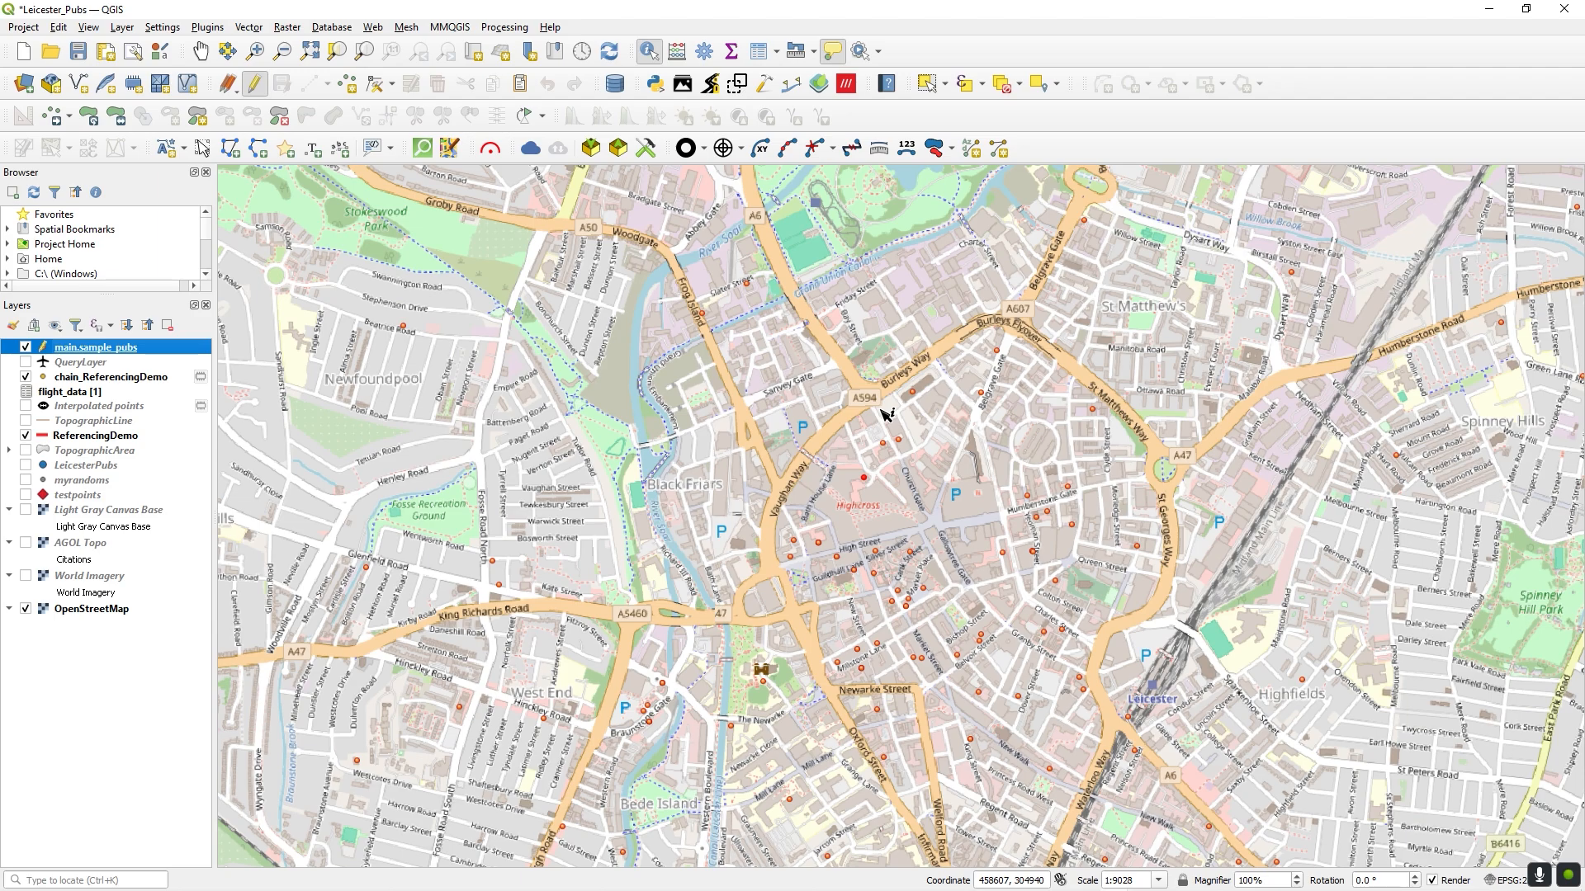
Remove the main.sample_pubs layer from the QGIS project.
{"action": "right_click", "coordinate": [109, 349]}
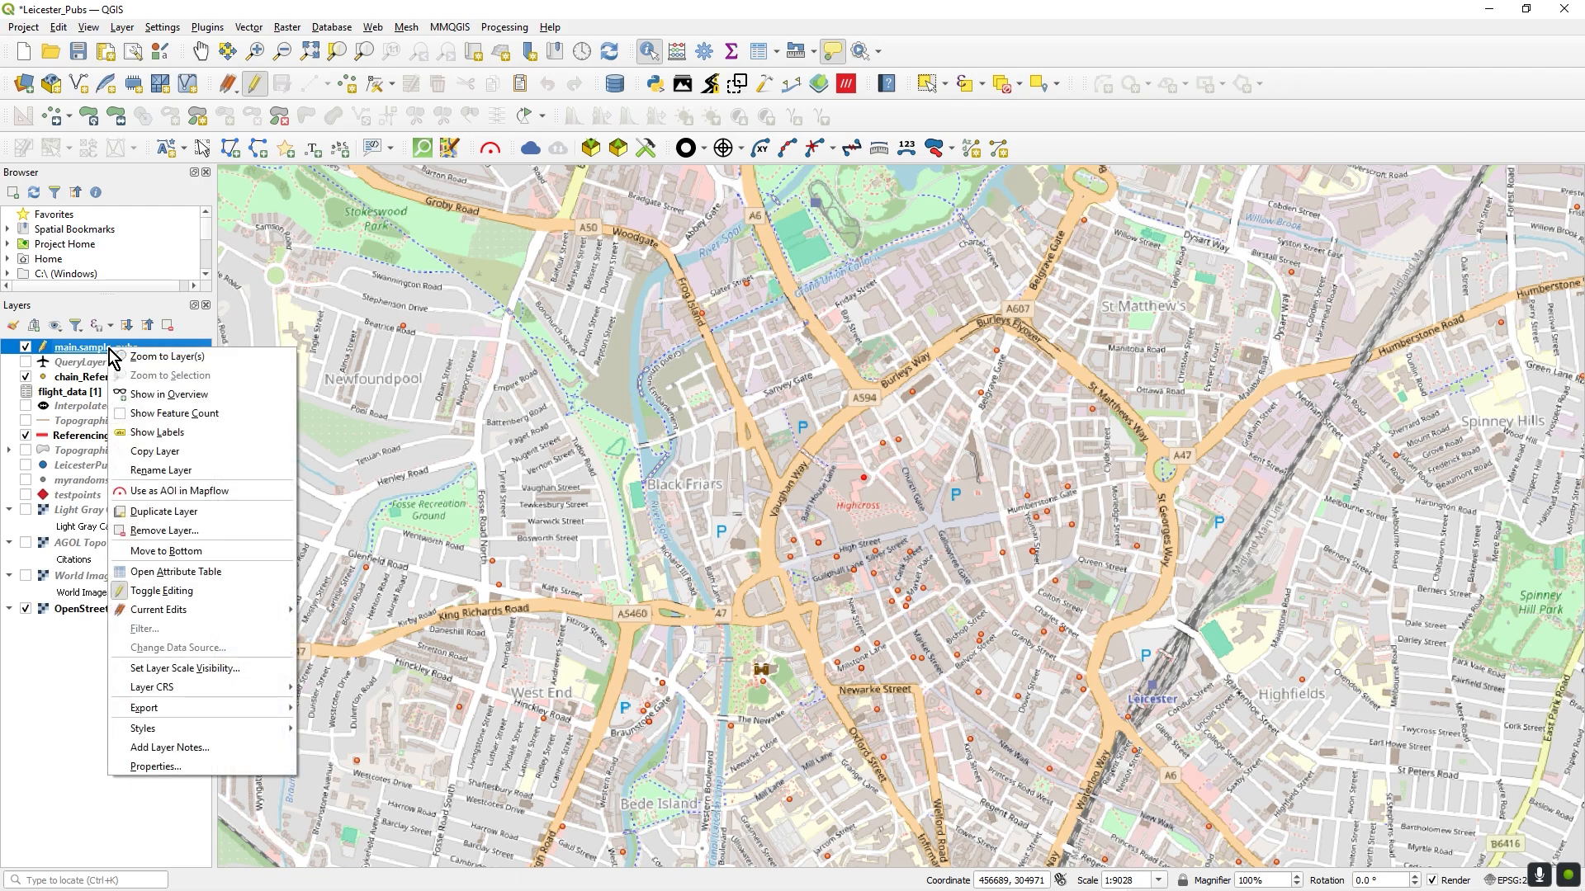
{"action": "left_click", "coordinate": [208, 532]}
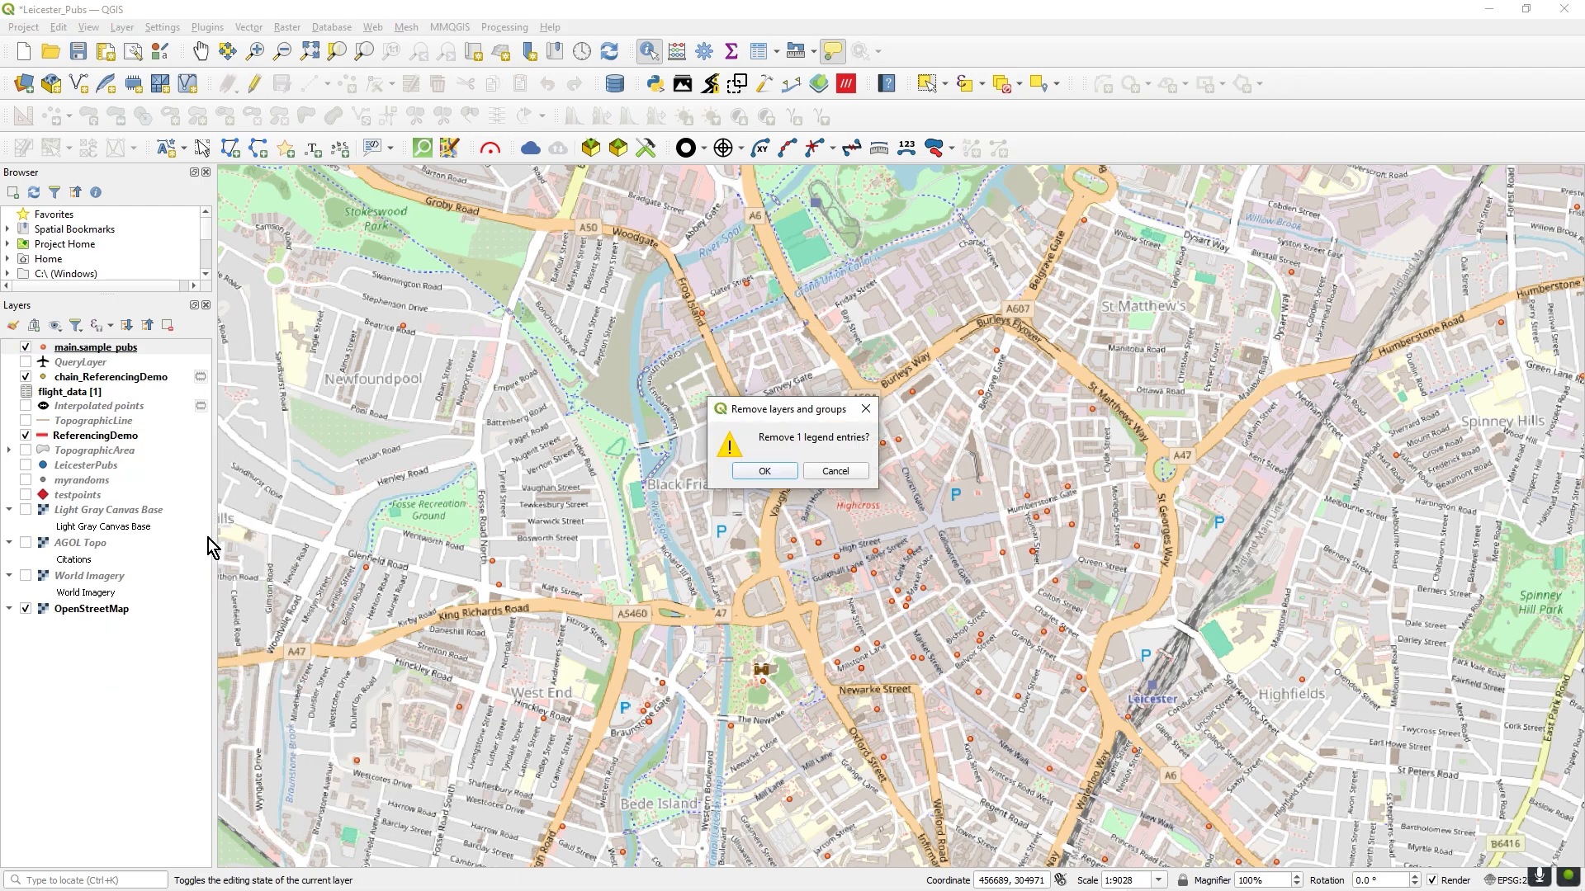
{"action": "left_click", "coordinate": [765, 471]}
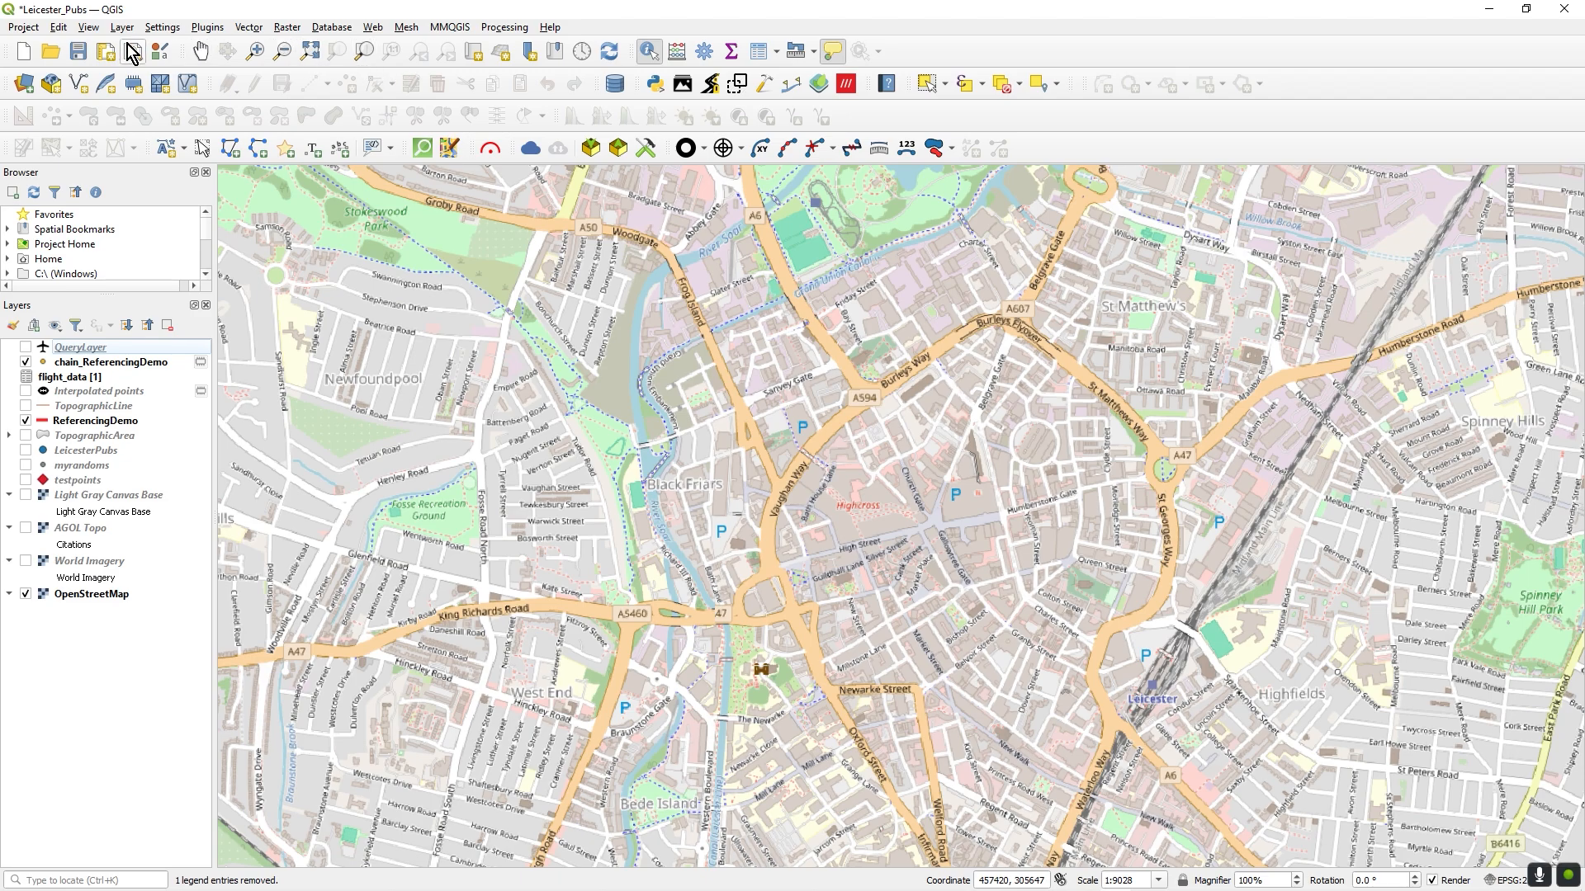
{"action": "left_click", "coordinate": [24, 83]}
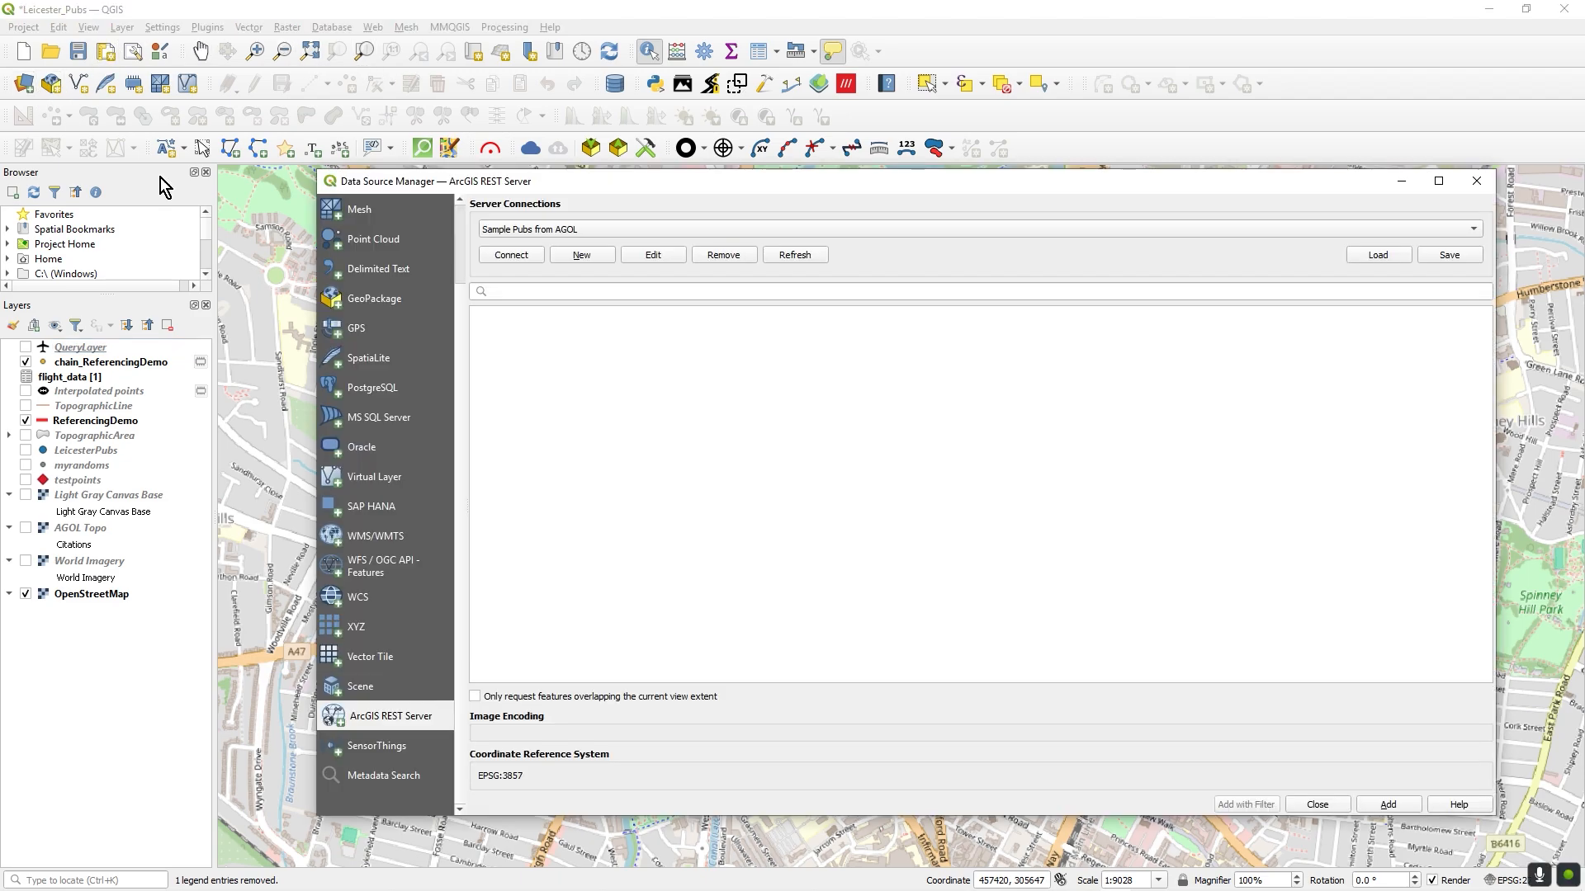
{"action": "left_click", "coordinate": [715, 257]}
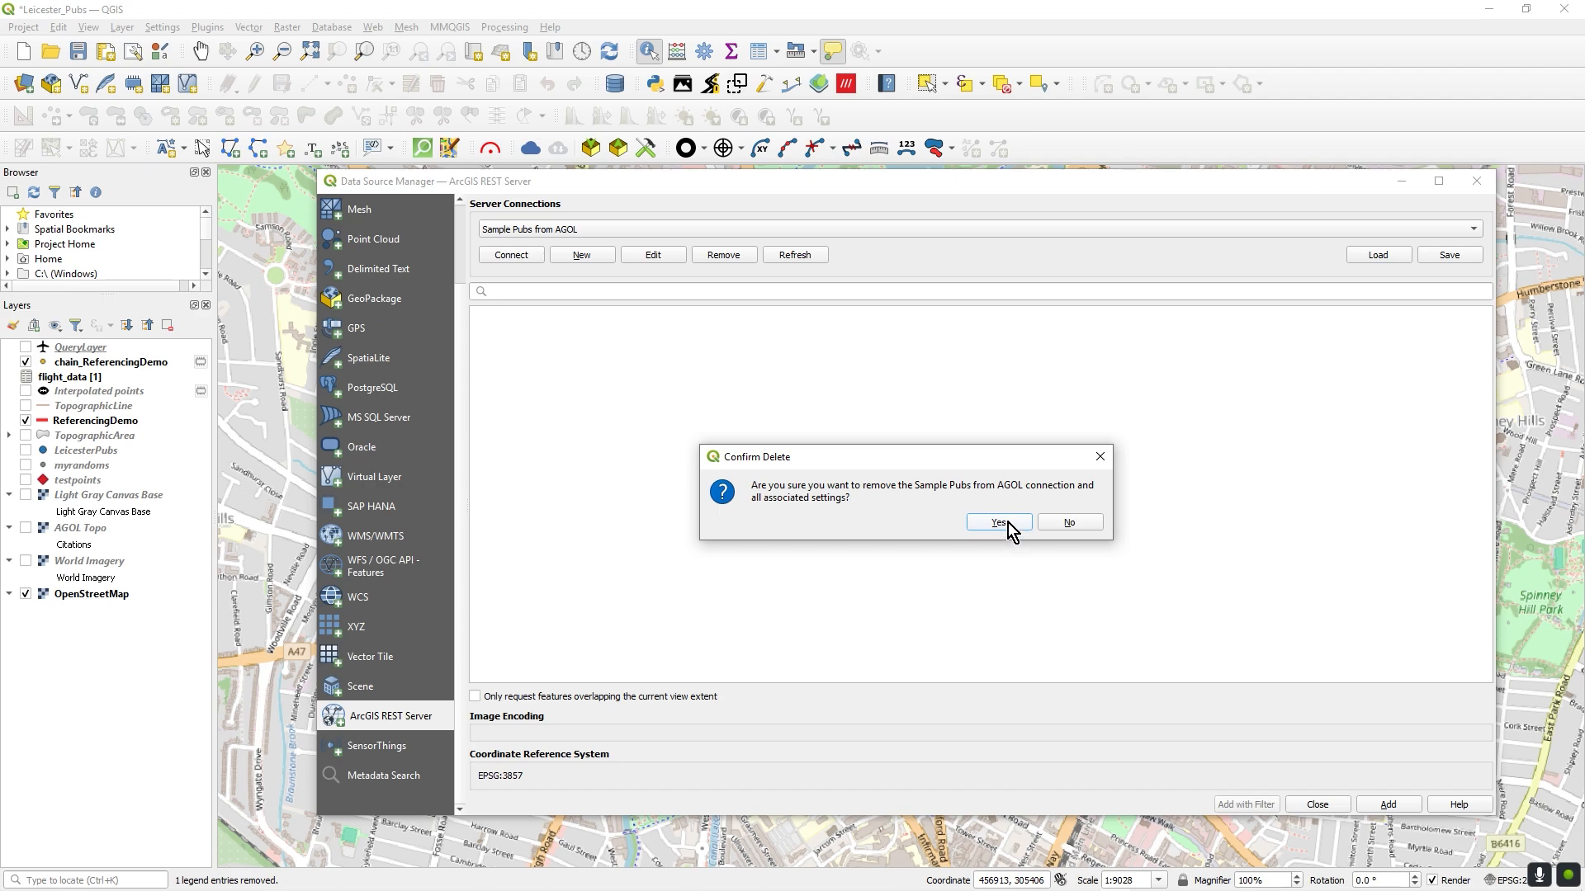
{"action": "left_click", "coordinate": [1095, 528]}
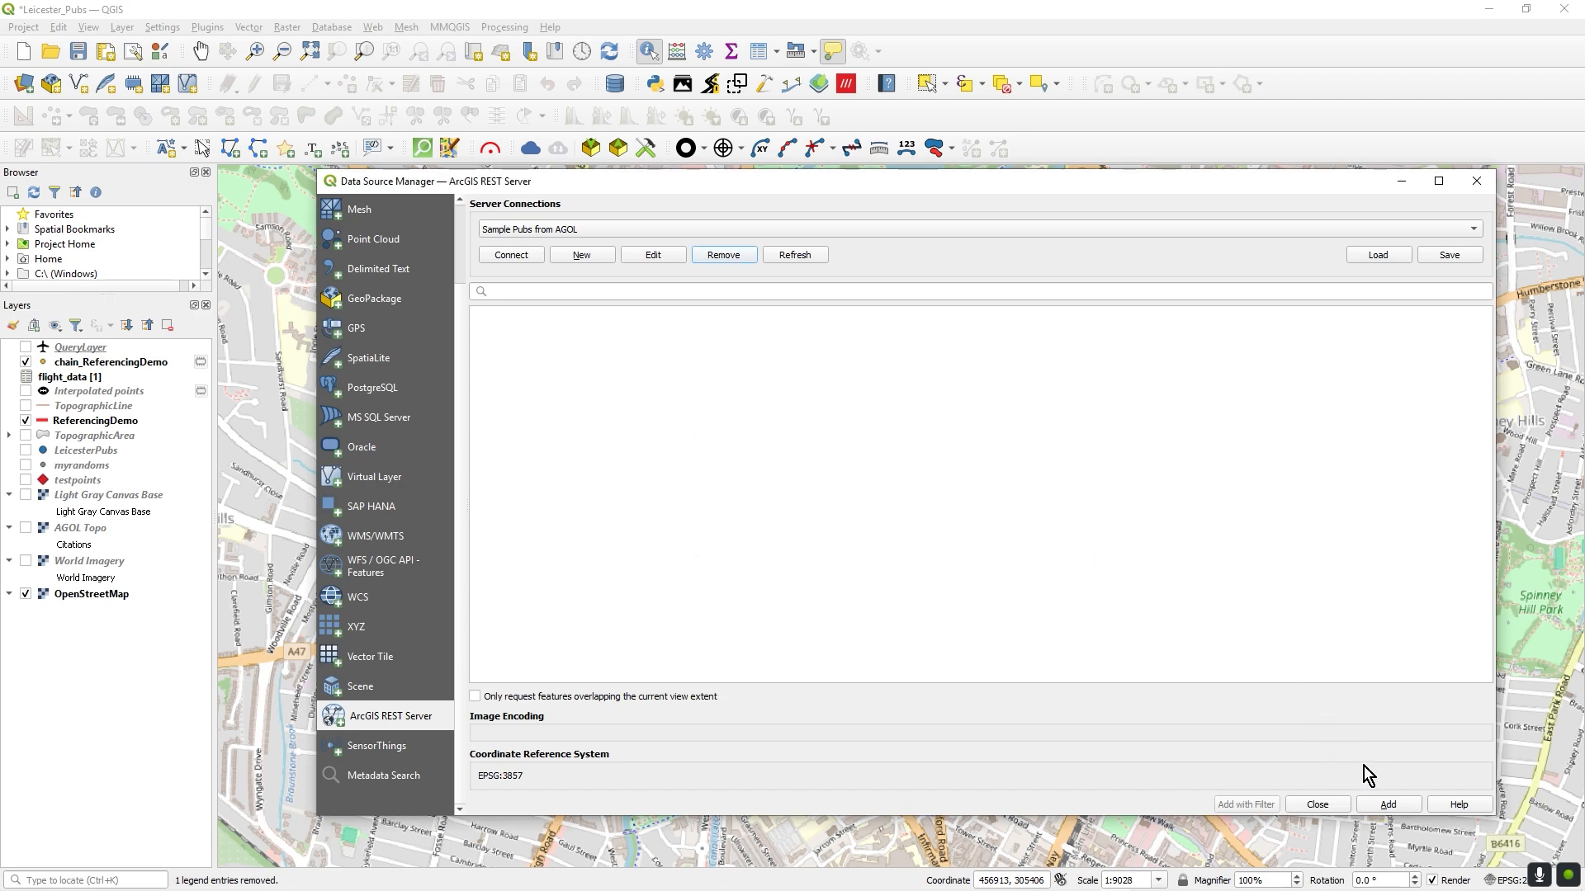
{"action": "left_click", "coordinate": [1337, 805]}
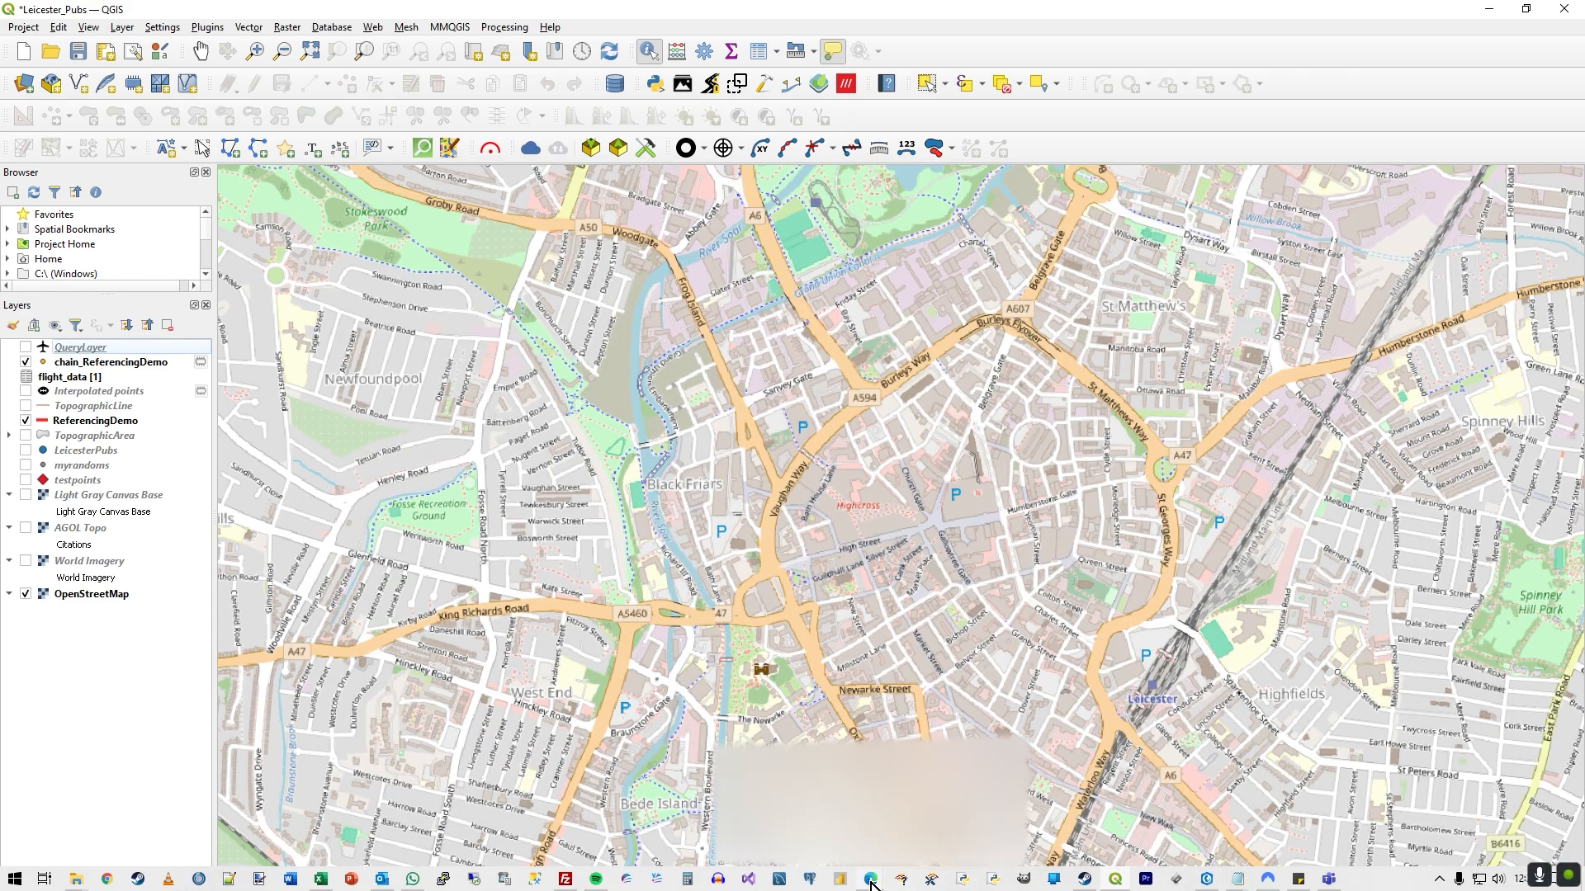
Switch to the web browser and set the Sample Pubs sharing level to Owner, saving the change.
{"action": "left_click", "coordinate": [871, 883]}
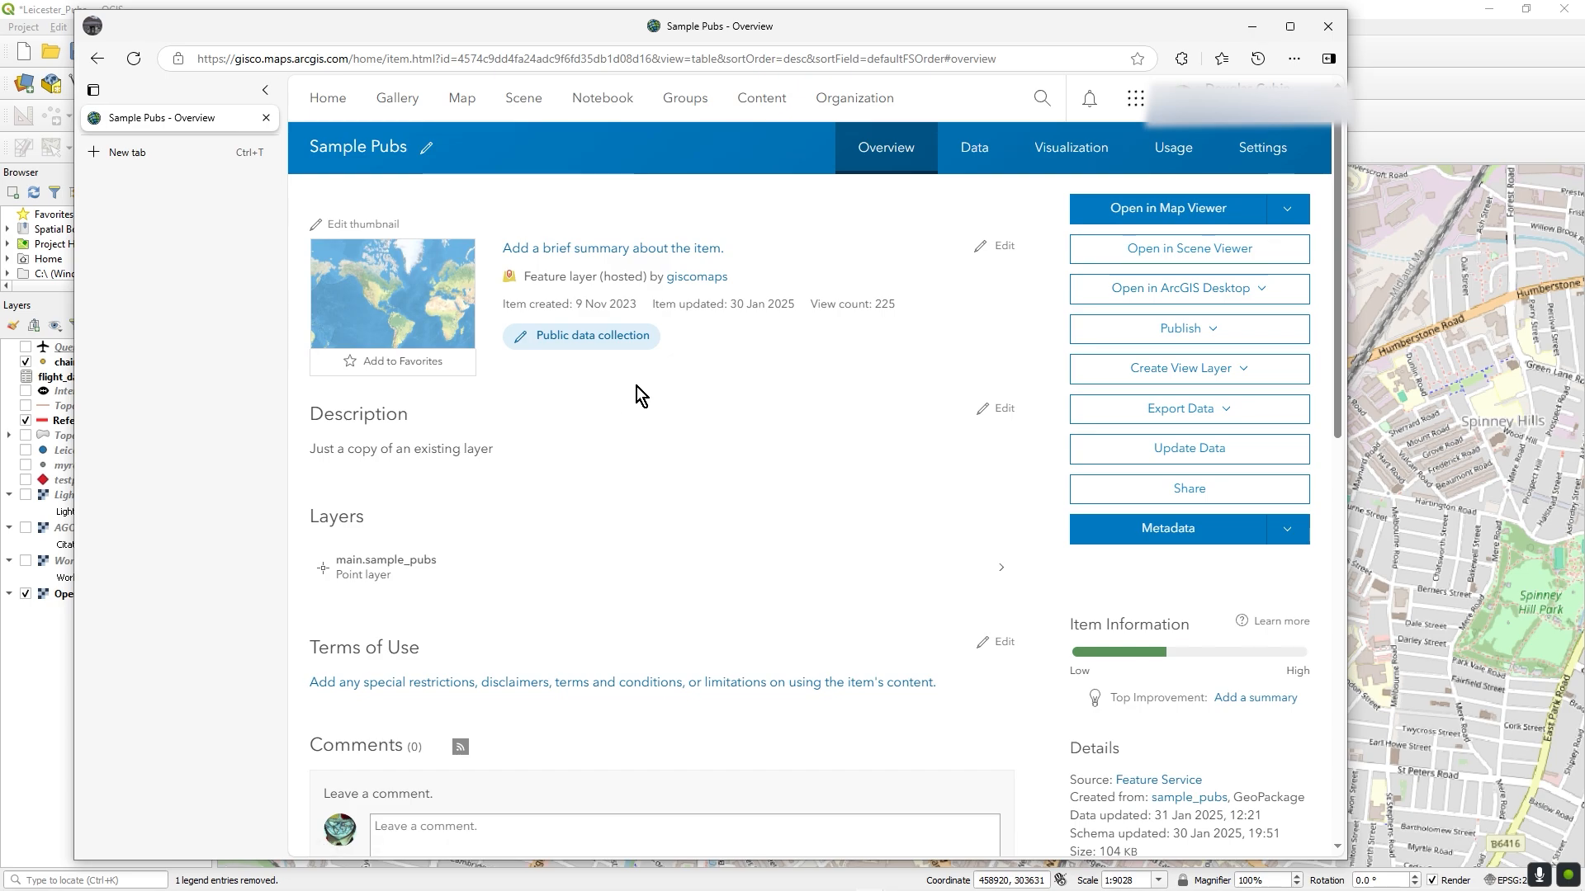
{"action": "left_click", "coordinate": [1181, 490]}
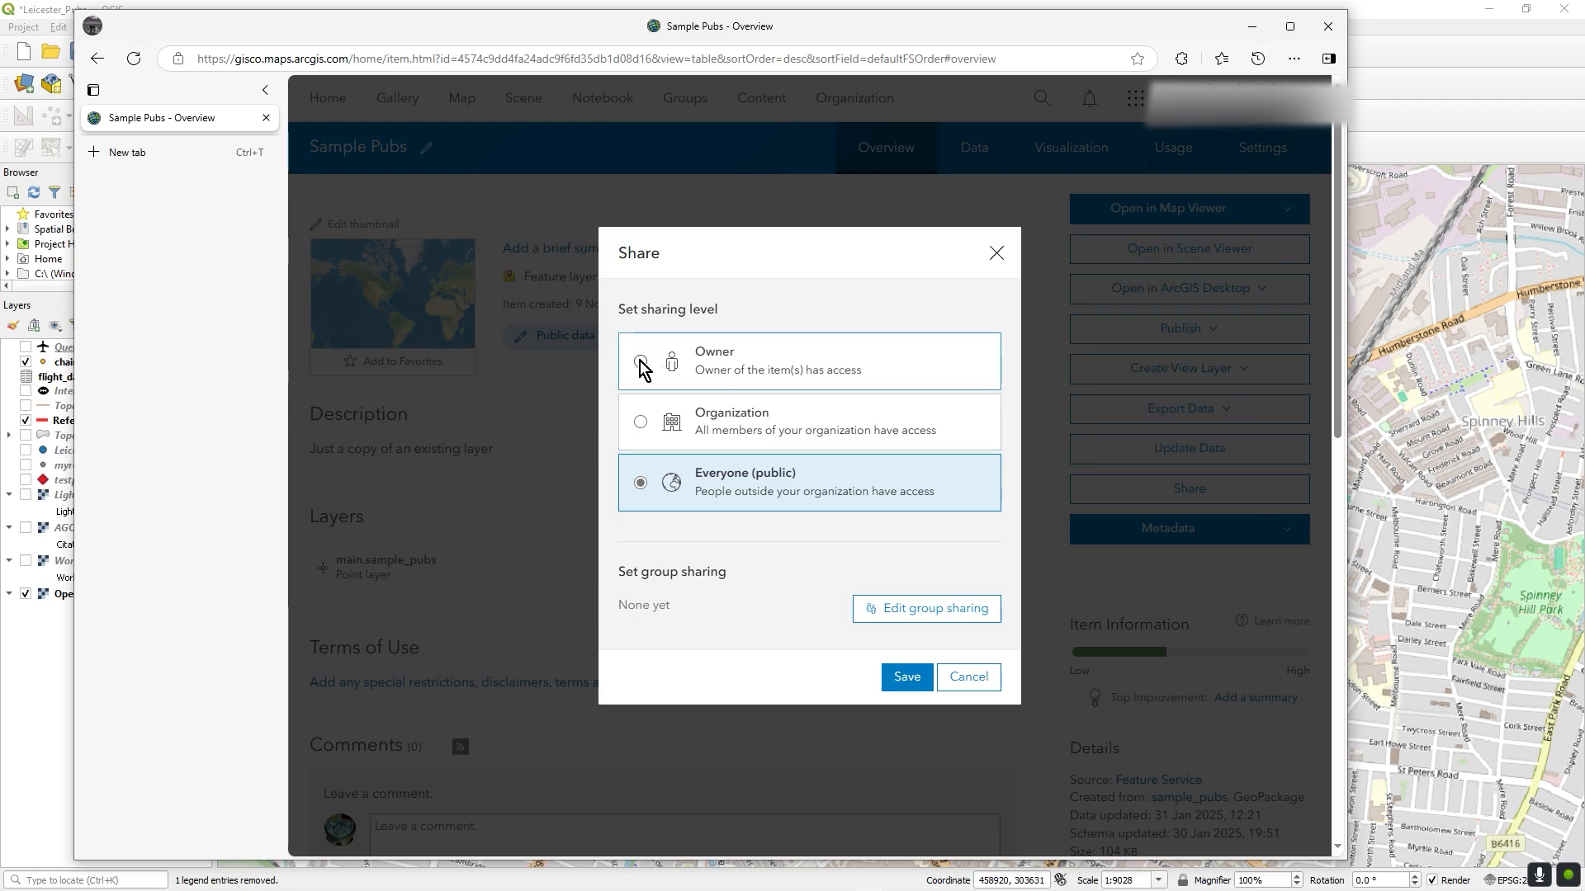
{"action": "left_click", "coordinate": [640, 363]}
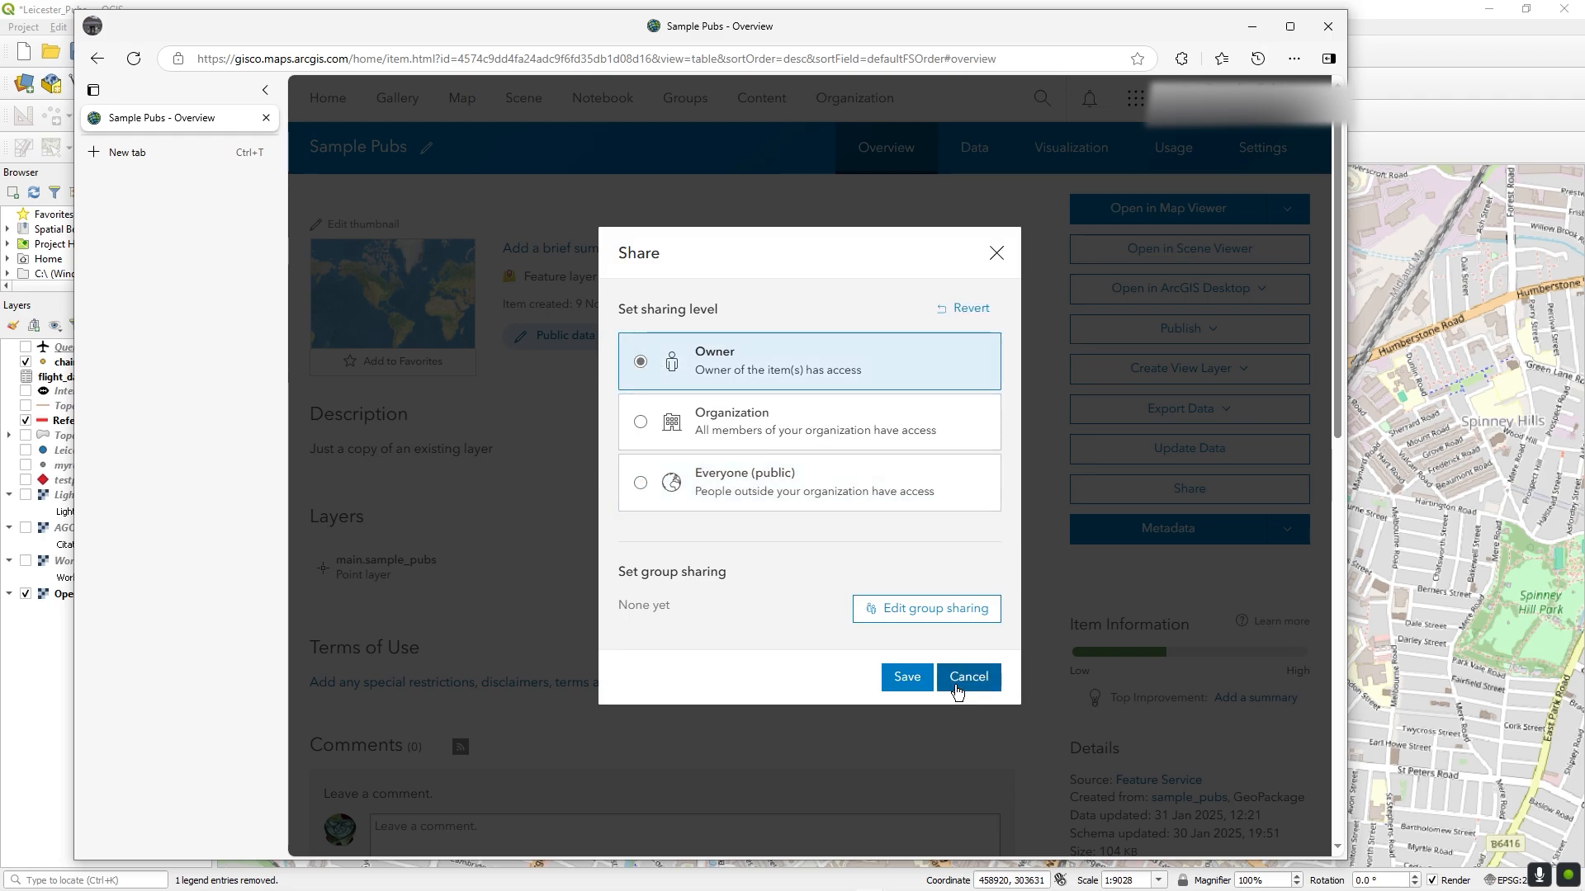
{"action": "left_click", "coordinate": [907, 678]}
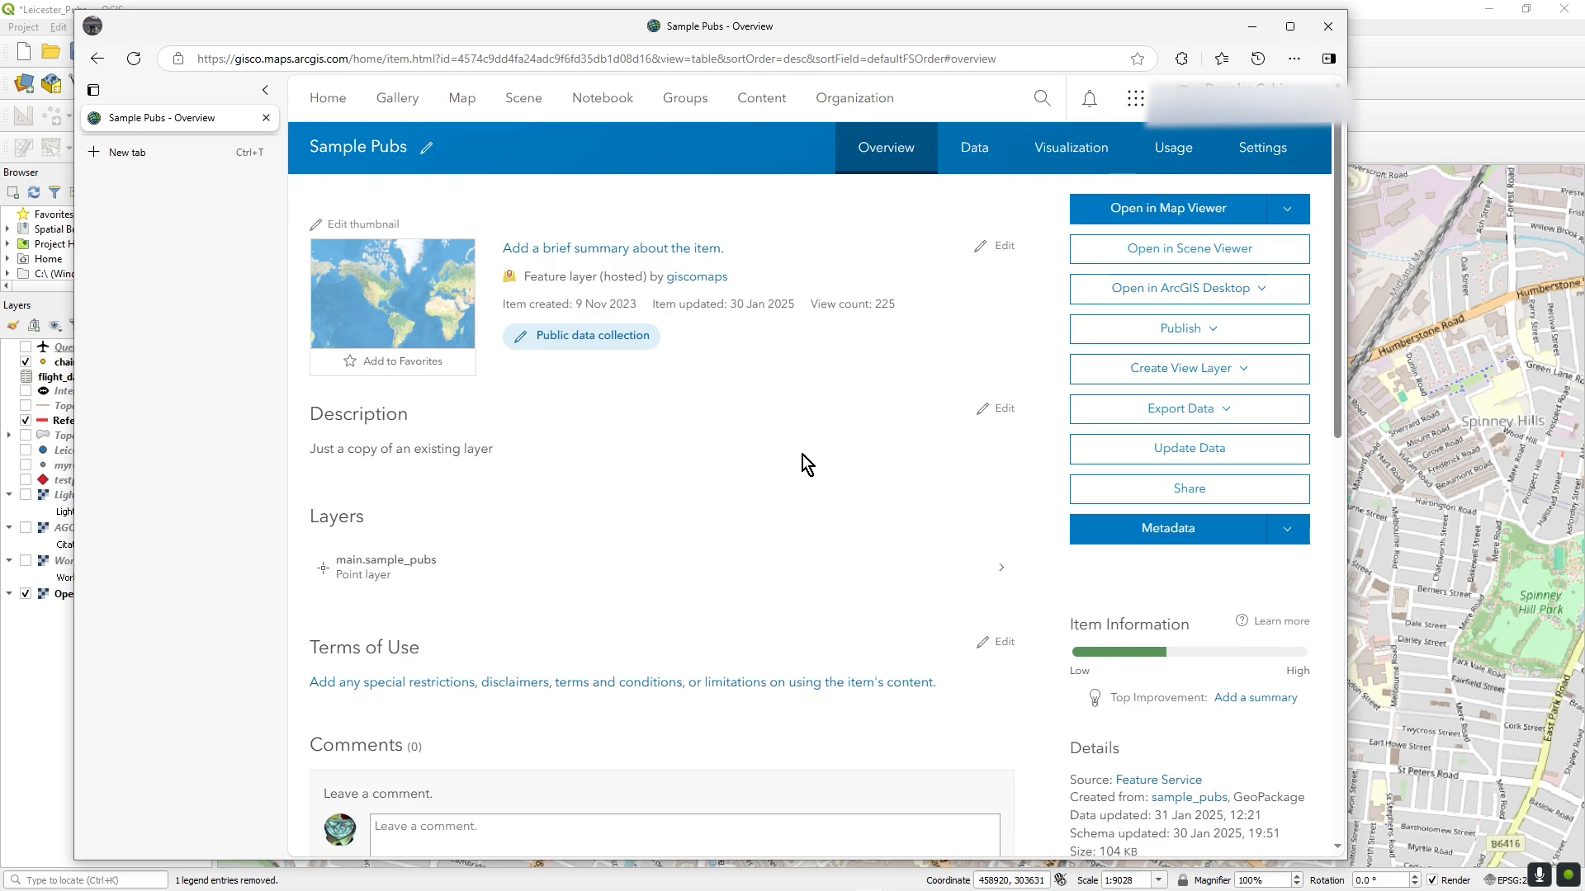
Examine the Sample Pubs item settings for Public Data Collection and feature layer editing.
{"action": "left_click", "coordinate": [1262, 147]}
{"action": "scroll", "coordinate": [743, 537], "scroll_direction": "down", "scroll_amount": 4}
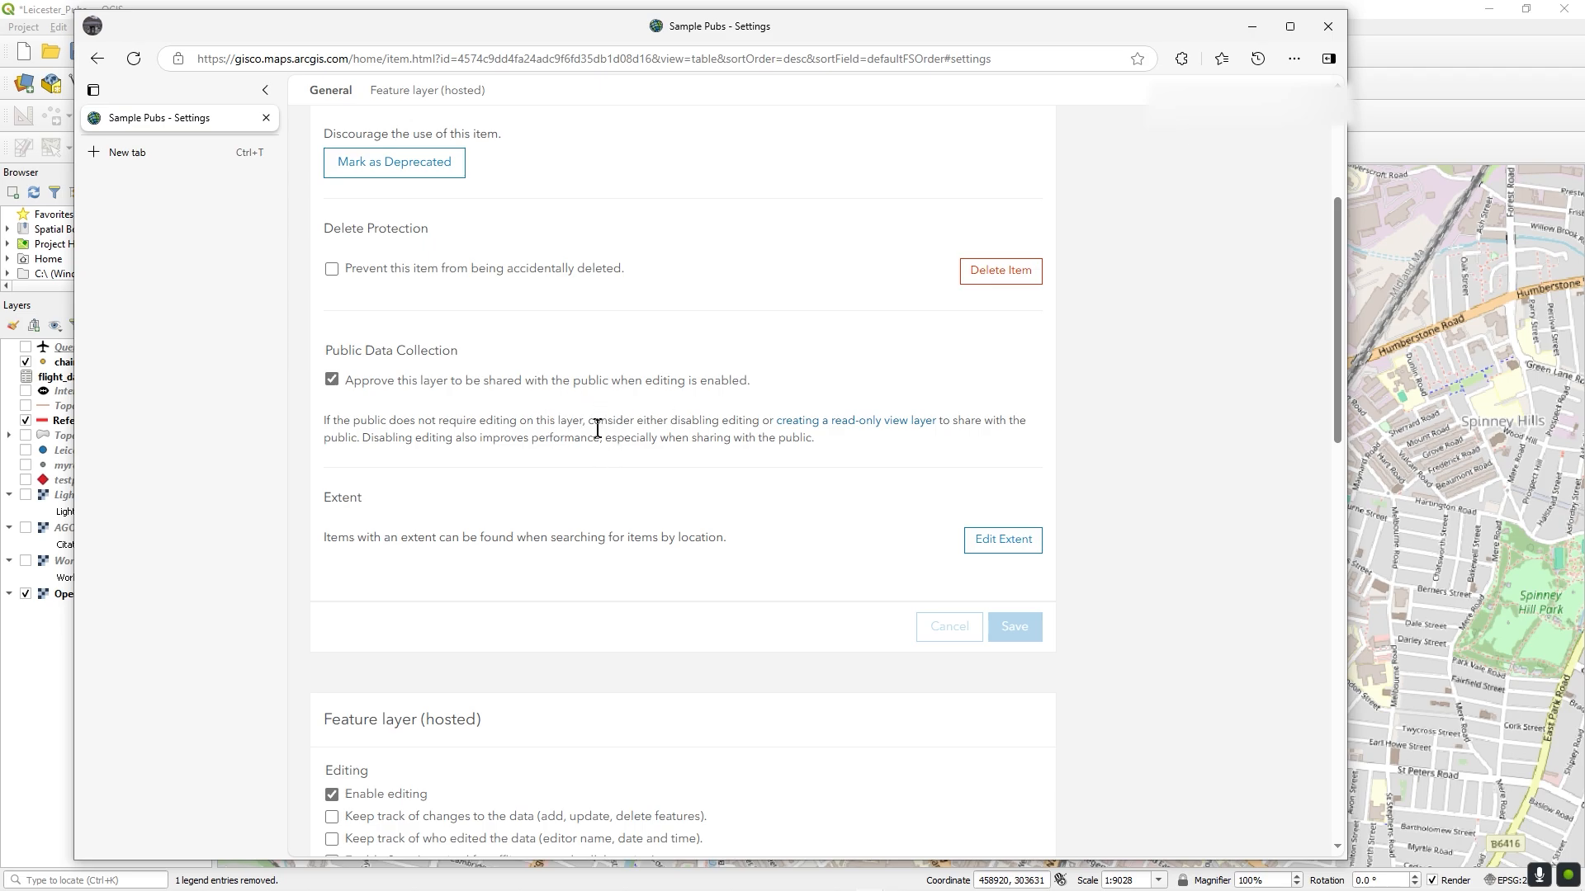
{"action": "scroll", "coordinate": [622, 520], "scroll_direction": "up", "scroll_amount": 3}
{"action": "scroll", "coordinate": [619, 528], "scroll_direction": "down", "scroll_amount": 3}
{"action": "scroll", "coordinate": [736, 582], "scroll_direction": "up", "scroll_amount": 5}
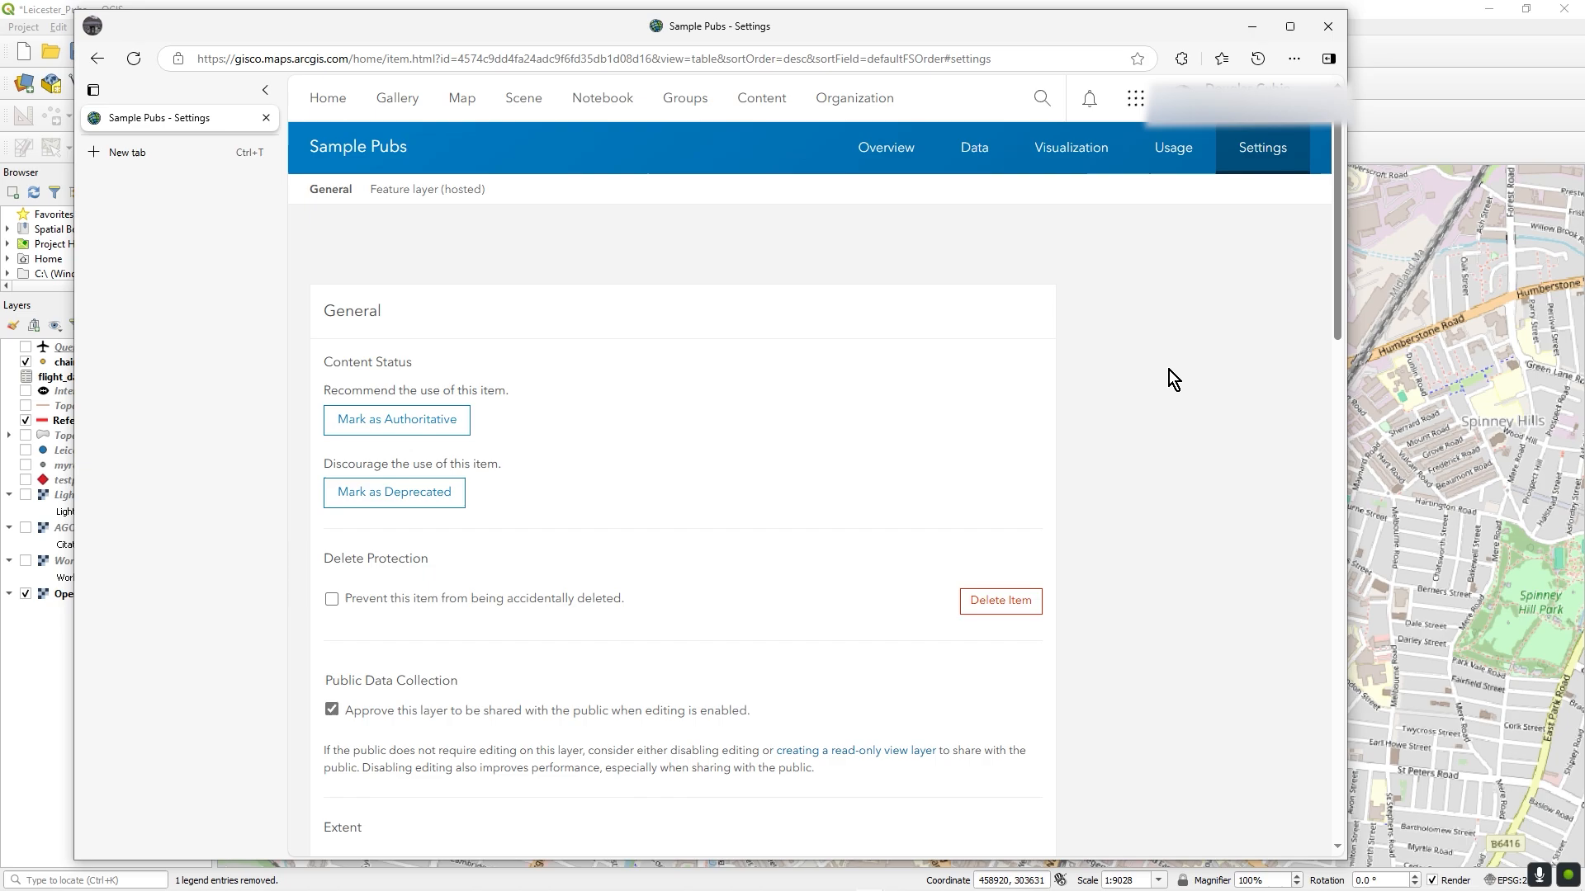
Return to QGIS and try to connect to the Sample Pubs from AGOL server connection.
{"action": "left_click", "coordinate": [1464, 116]}
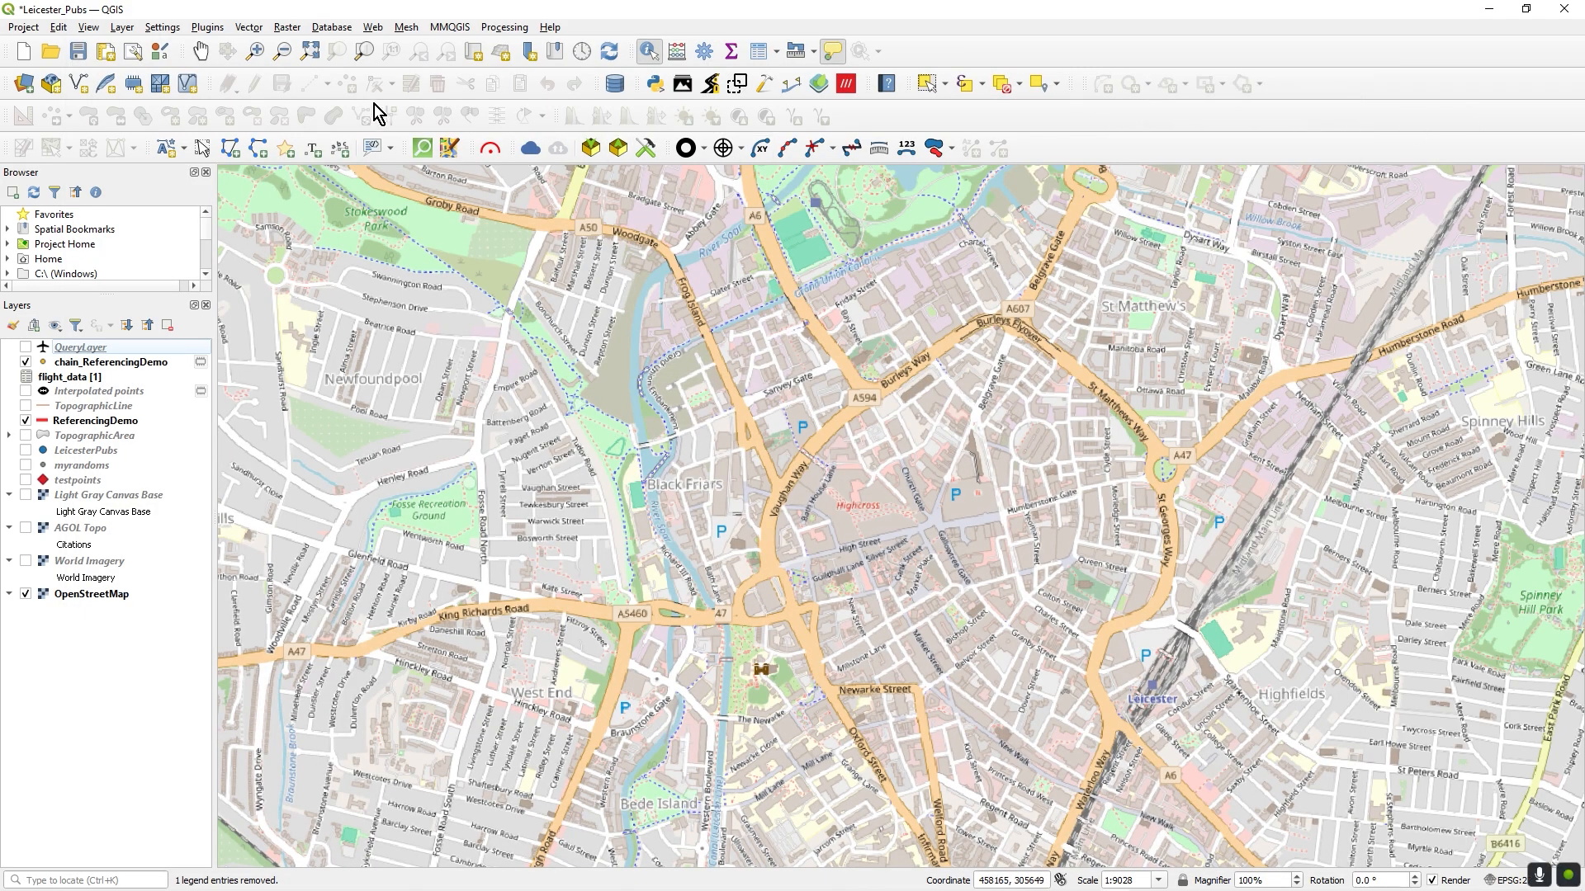
{"action": "left_click", "coordinate": [24, 85]}
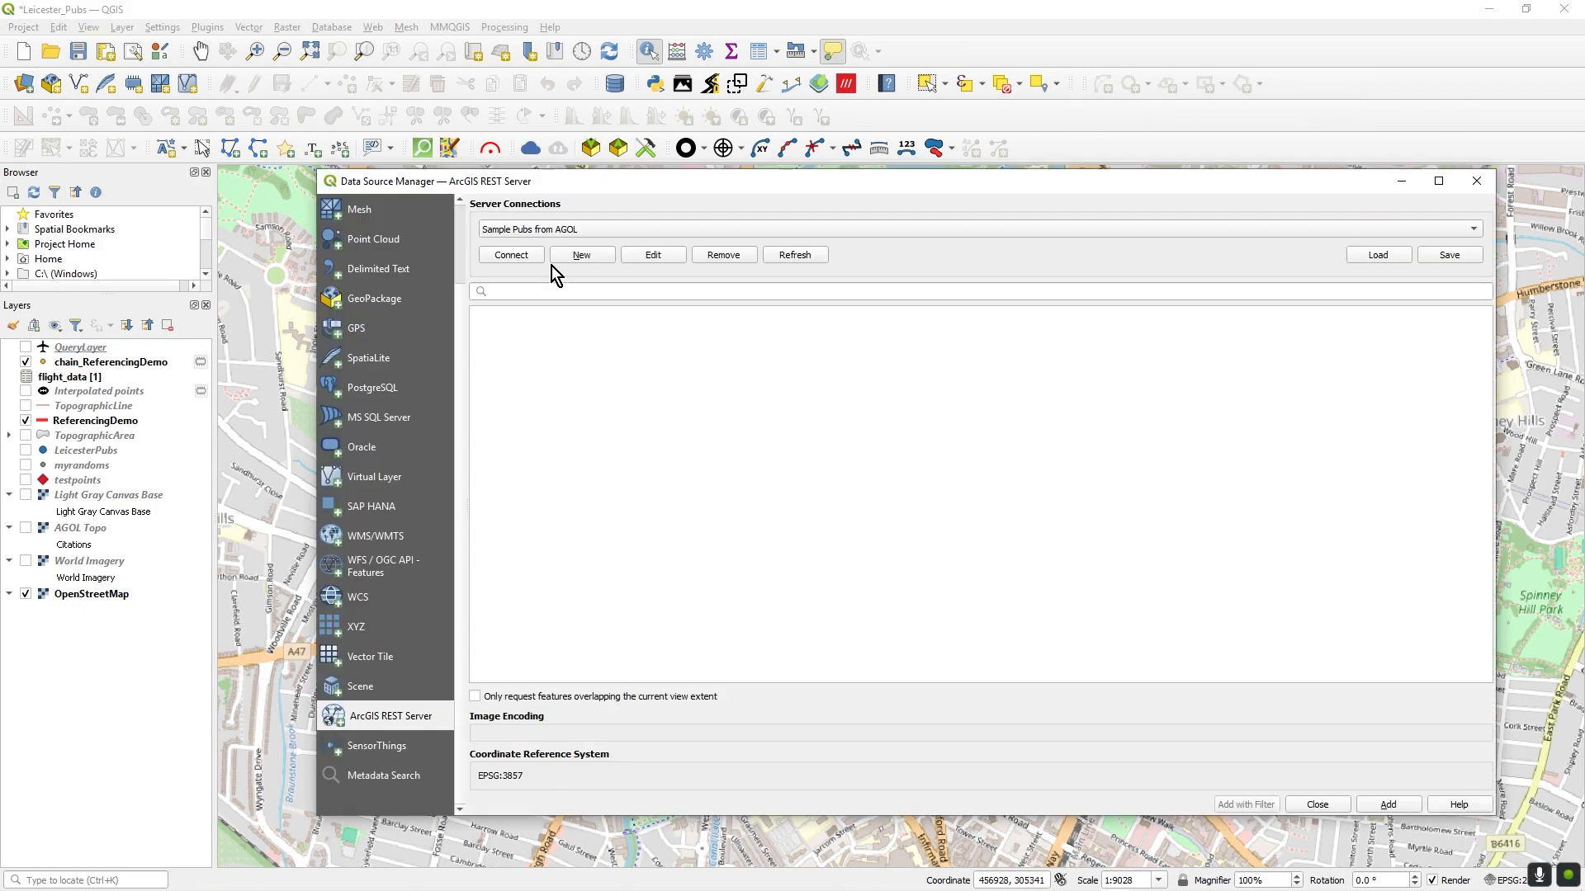
{"action": "left_click", "coordinate": [529, 256]}
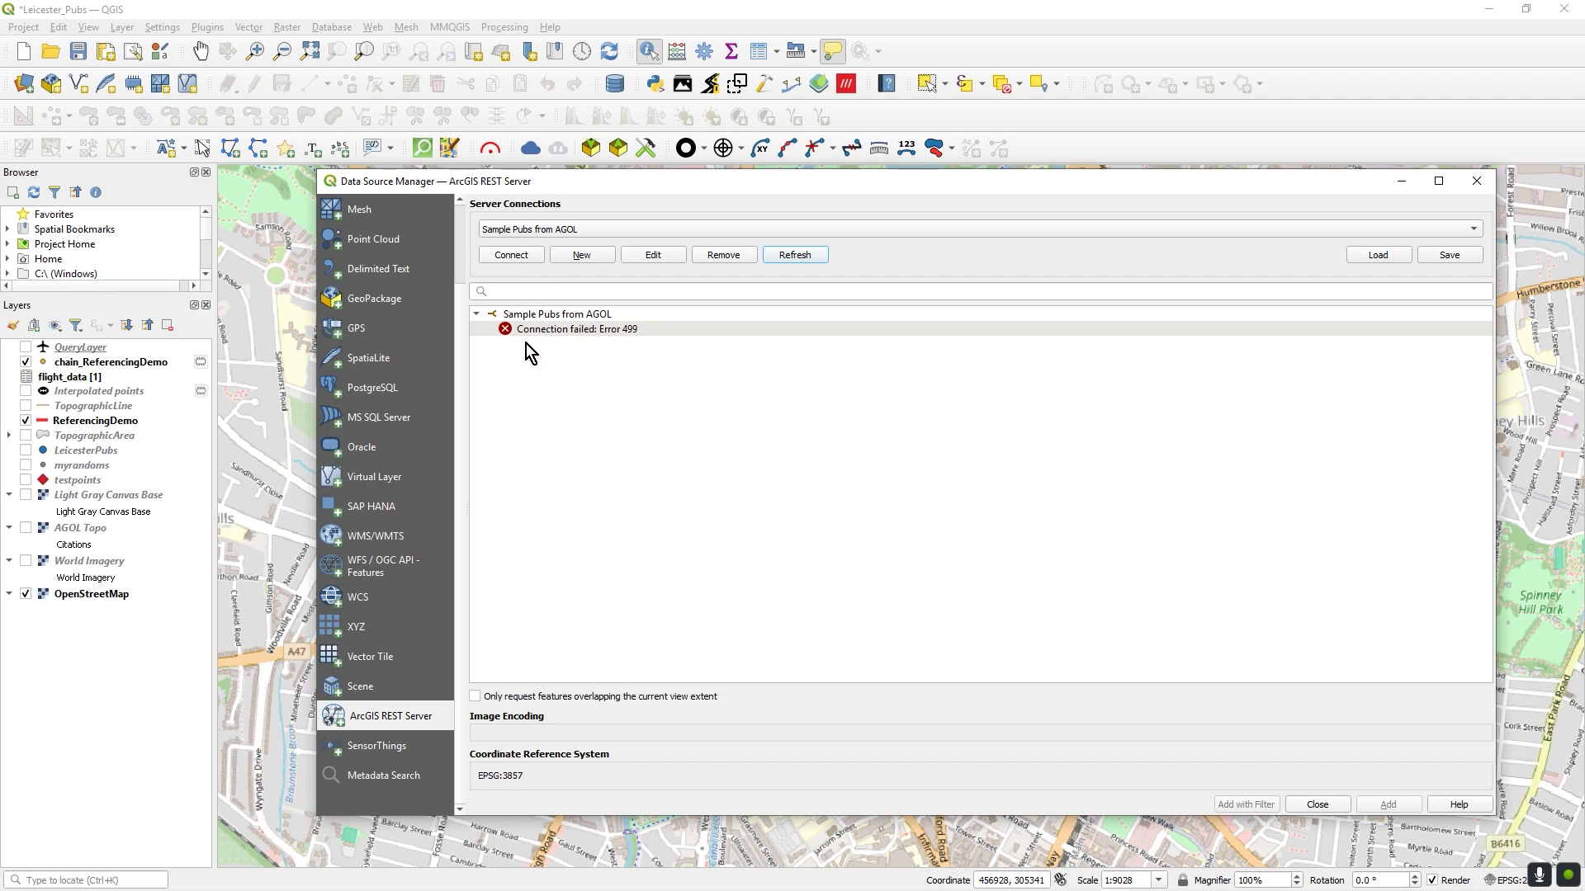
{"action": "mouse_move", "coordinate": [632, 334]}
Delete the Sample Pubs from AGOL ArcGIS REST Server connection and close the Data Source Manager.
{"action": "left_click", "coordinate": [717, 261]}
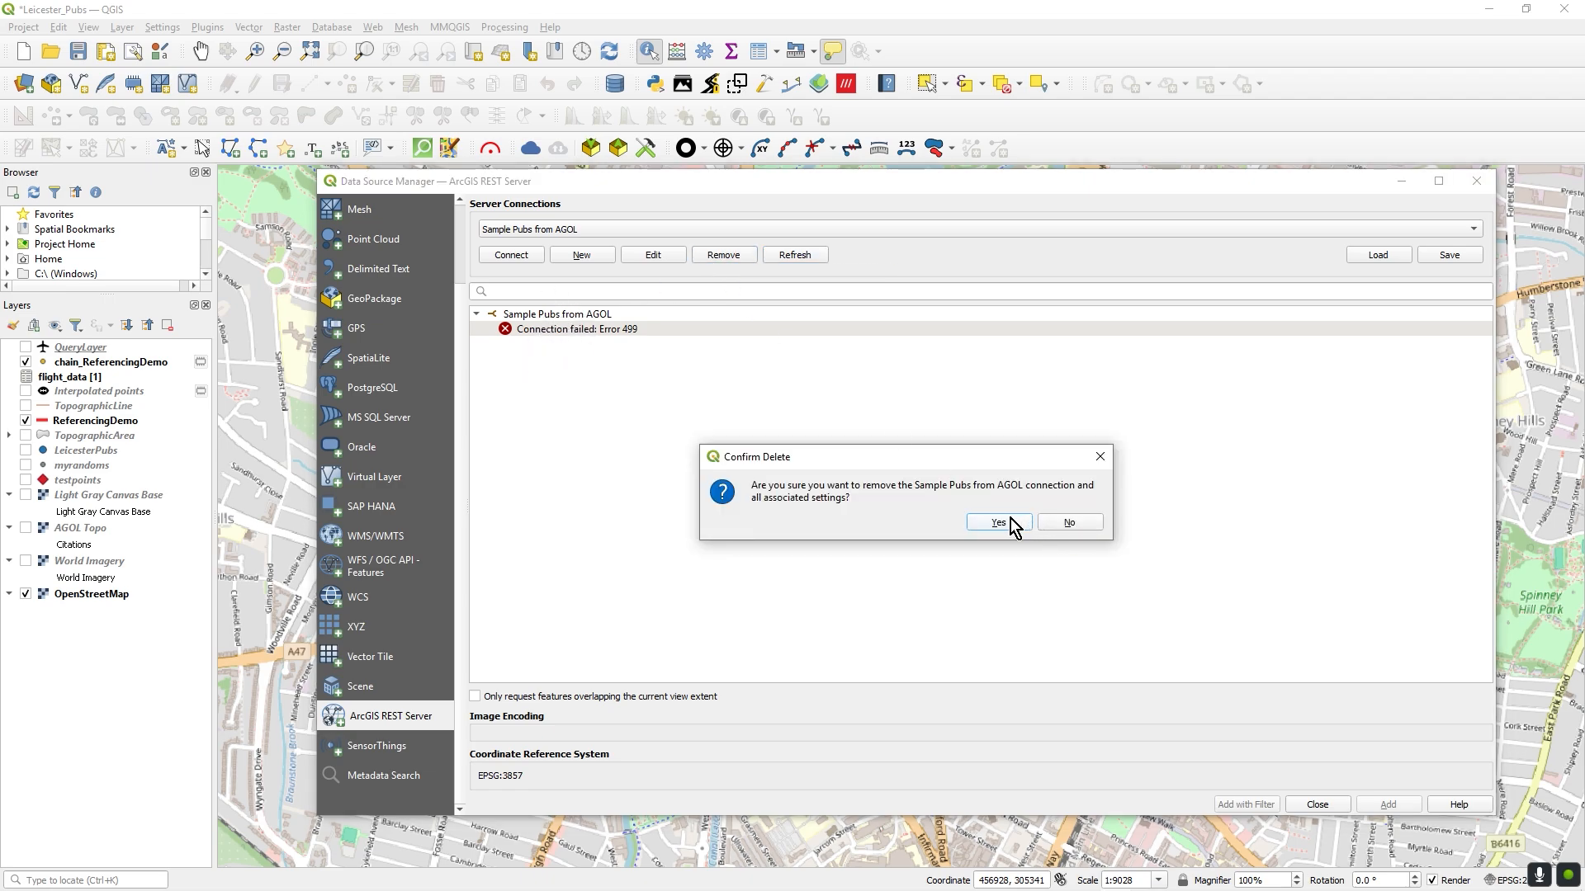
{"action": "left_click", "coordinate": [1009, 526]}
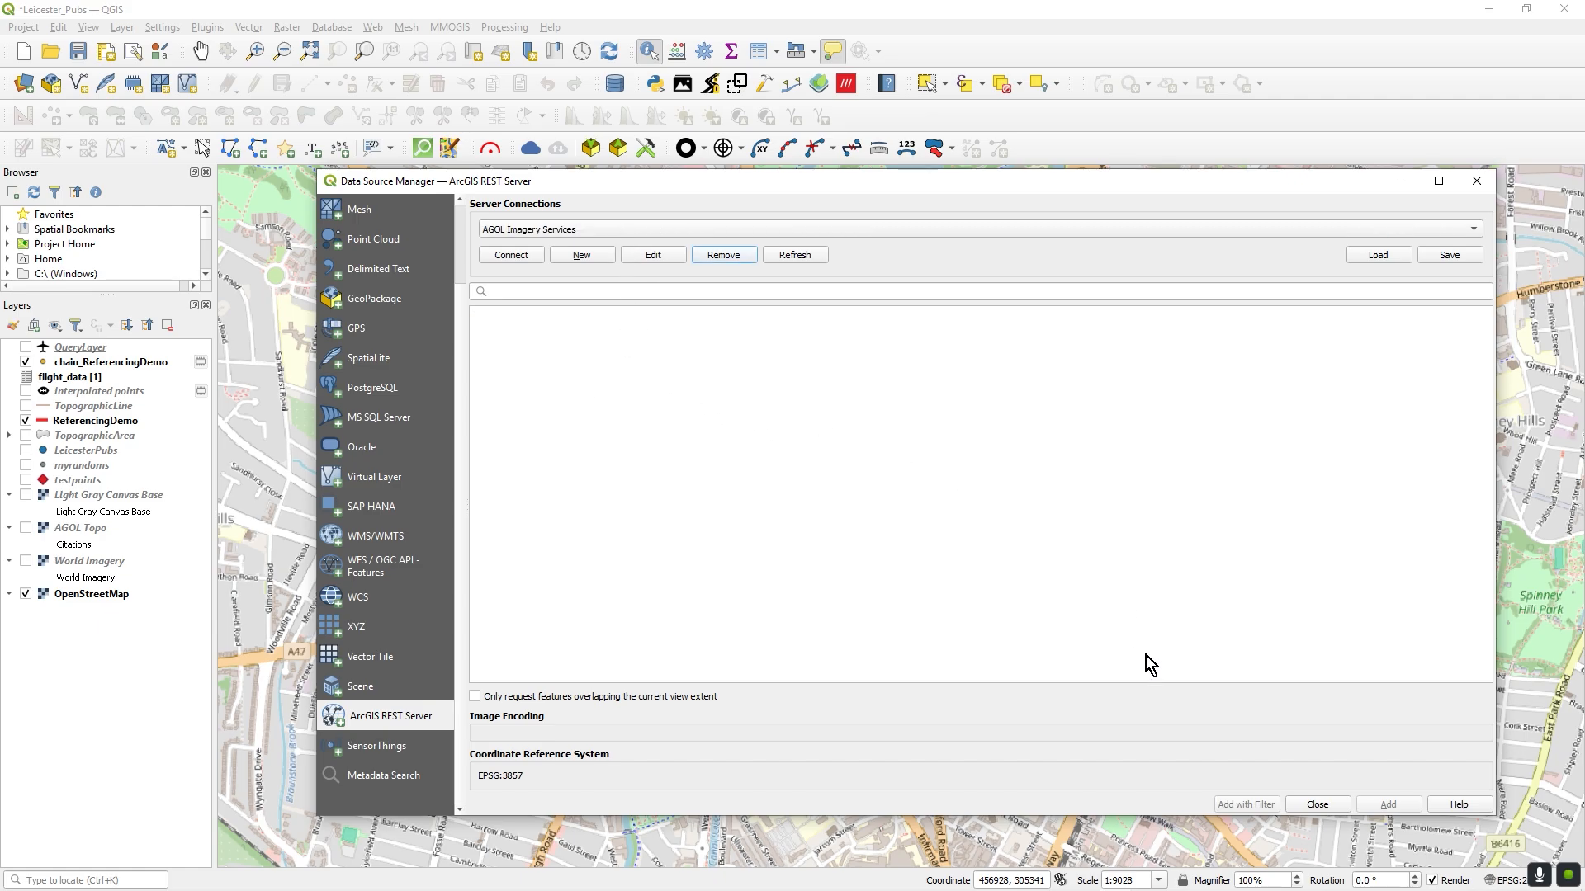
{"action": "left_click", "coordinate": [1329, 803]}
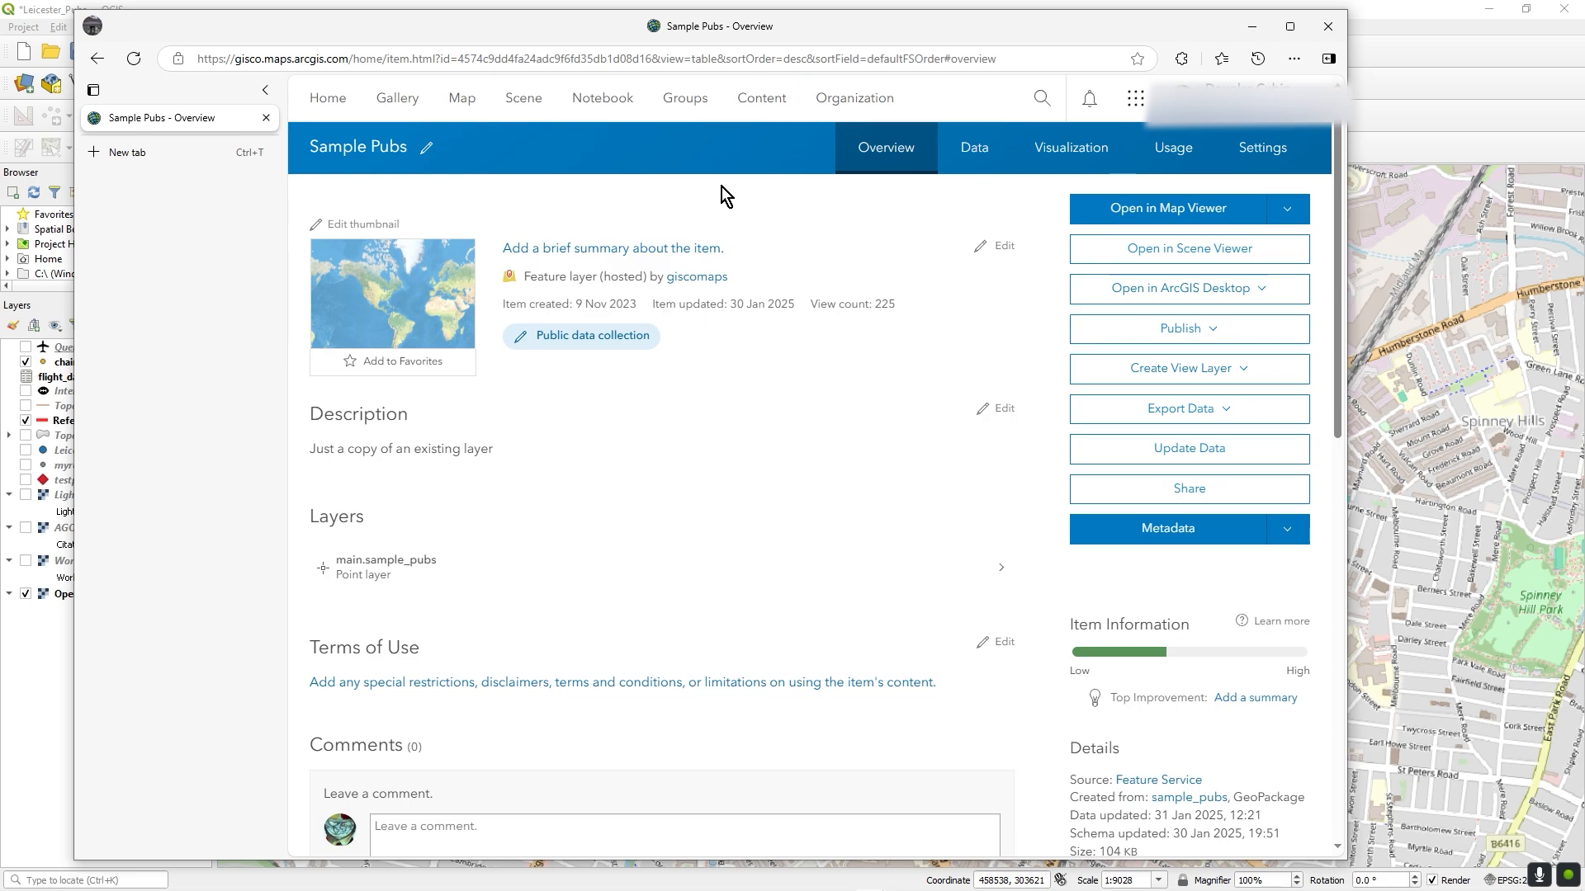
Start a new Application item in My content of the ArcGIS Online portal.
{"action": "left_click", "coordinate": [748, 108]}
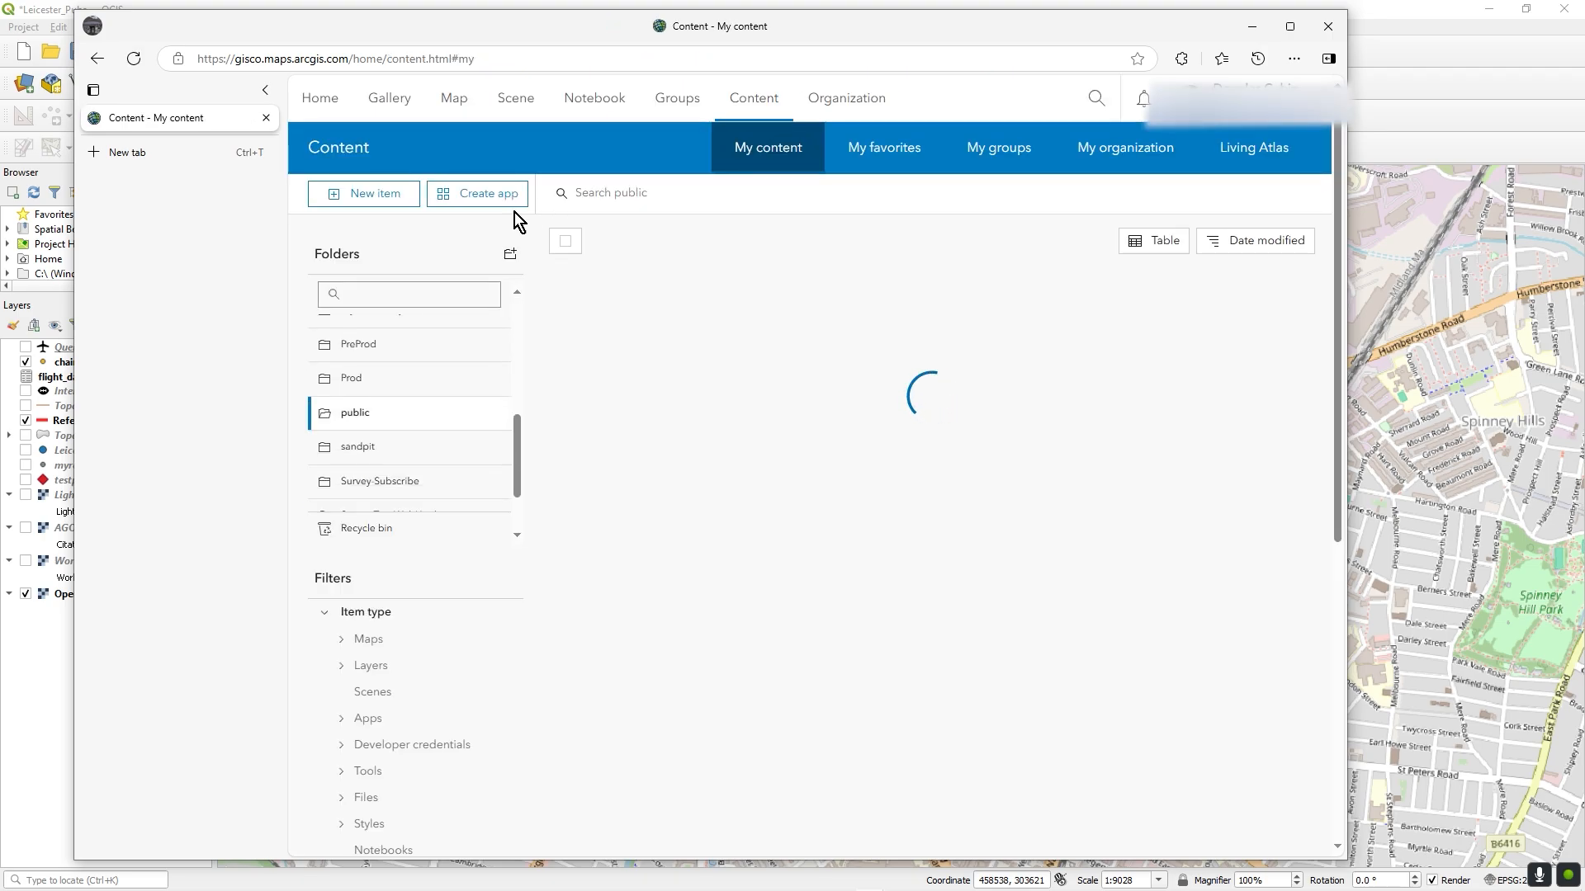
{"action": "left_click", "coordinate": [380, 196]}
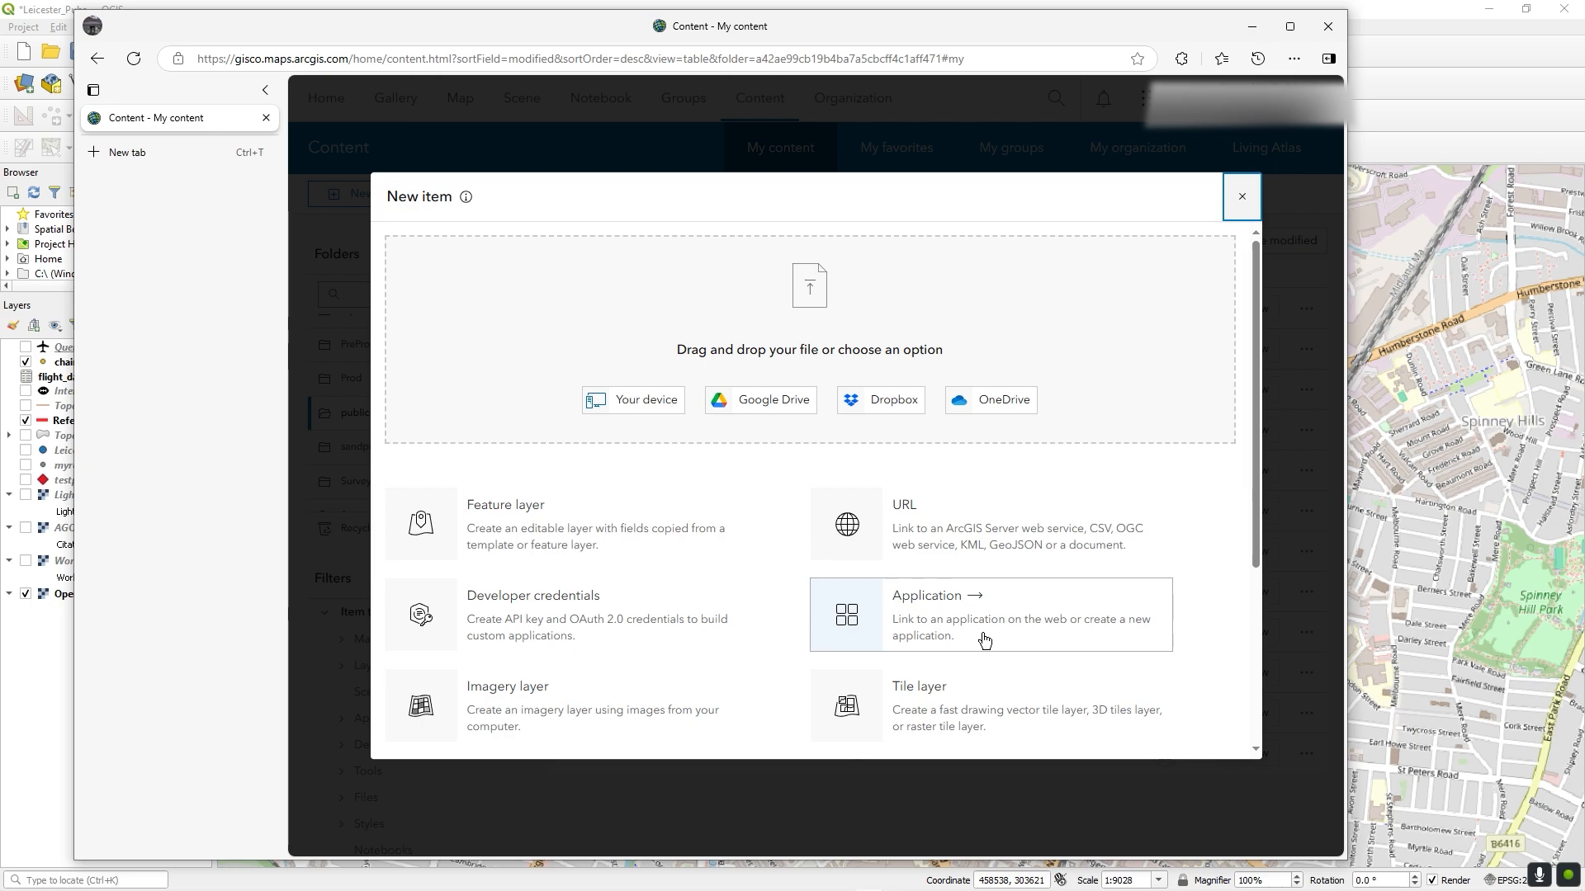
{"action": "left_click", "coordinate": [933, 636]}
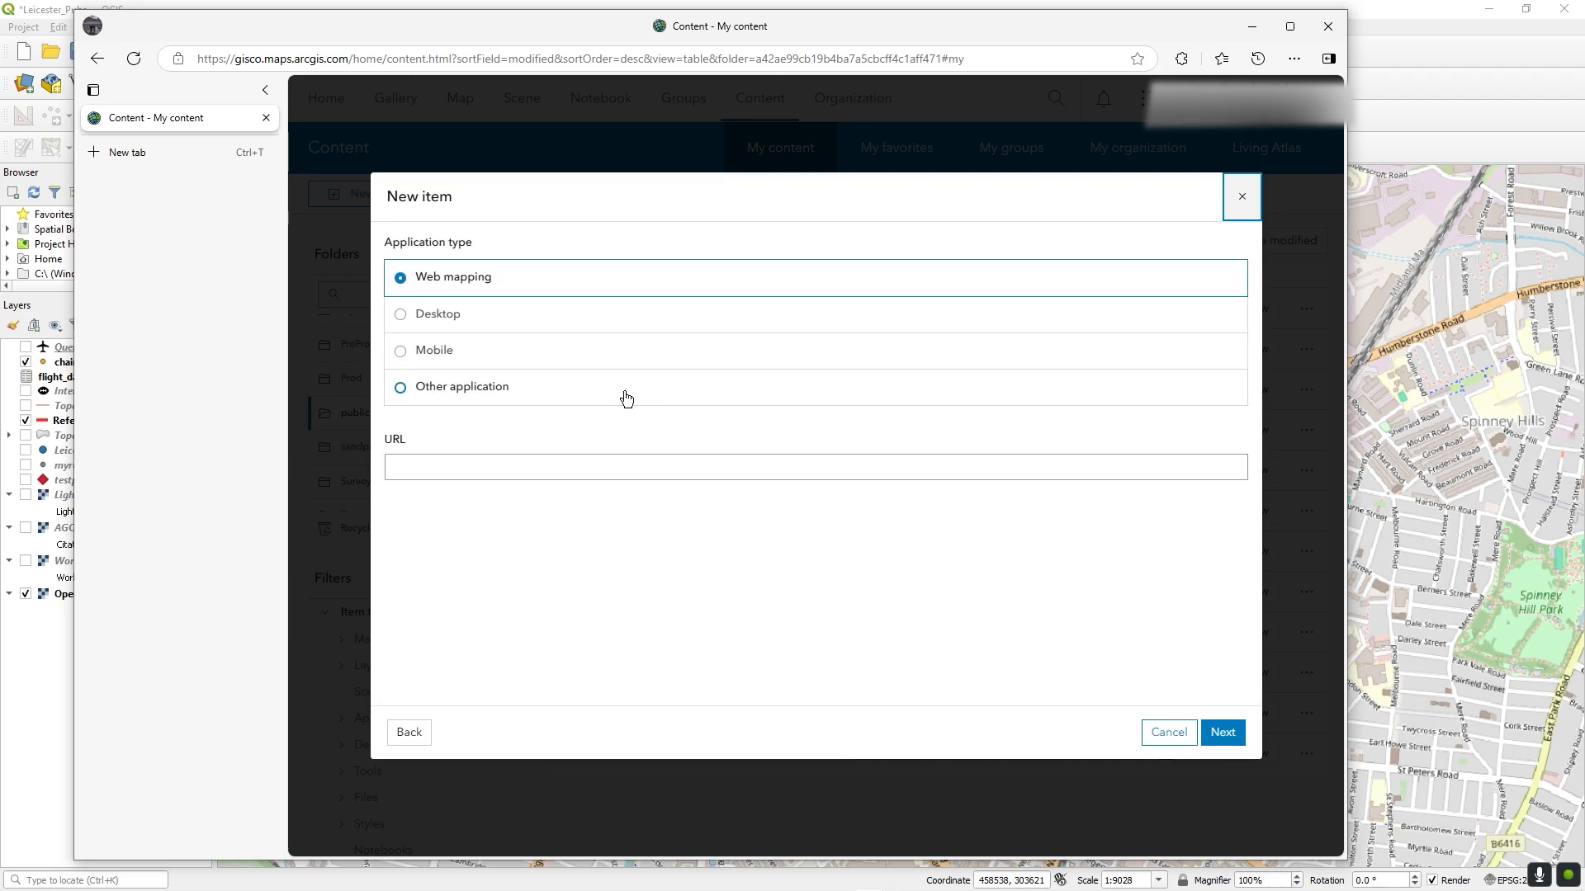
Try the Desktop, Mobile and Other application types, returning the selection to Web mapping.
{"action": "left_click", "coordinate": [442, 313]}
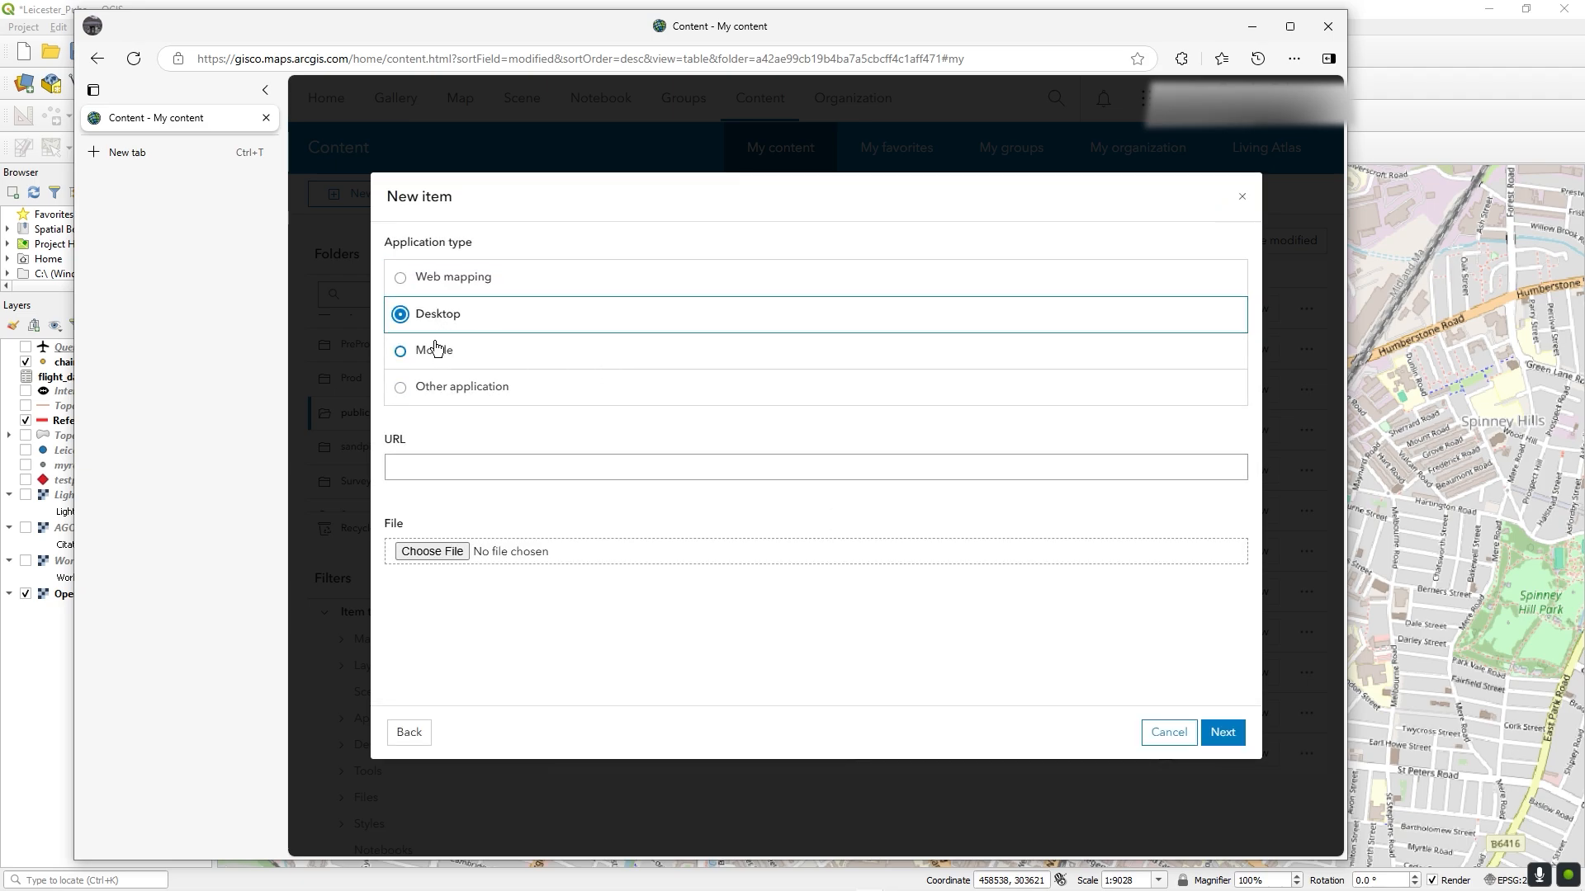
{"action": "left_click", "coordinate": [432, 352]}
{"action": "left_click", "coordinate": [427, 386]}
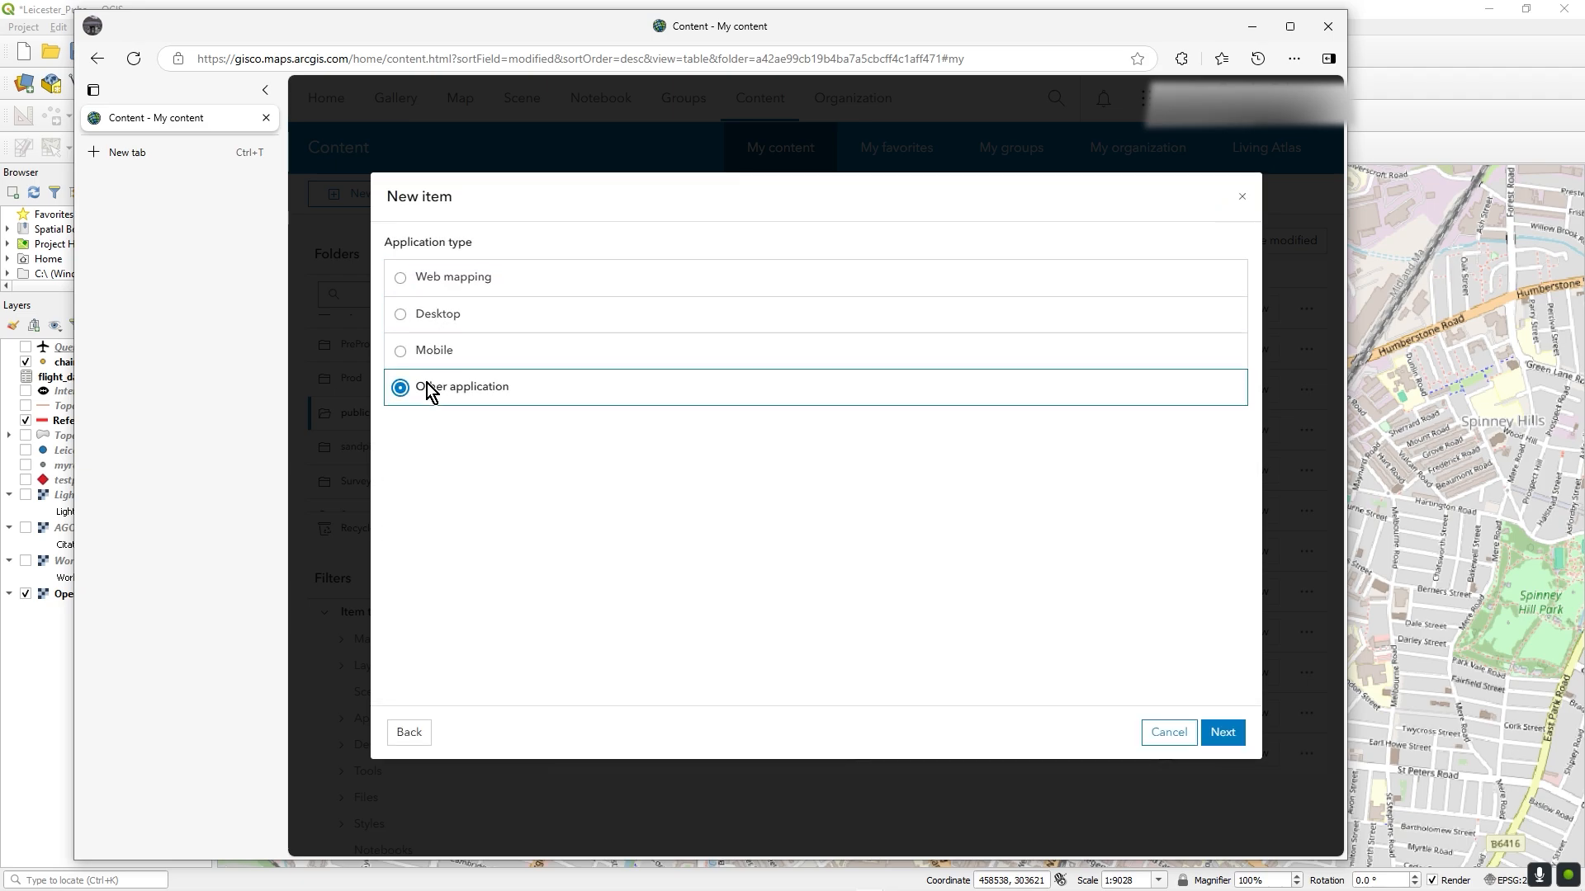
{"action": "left_click", "coordinate": [426, 368]}
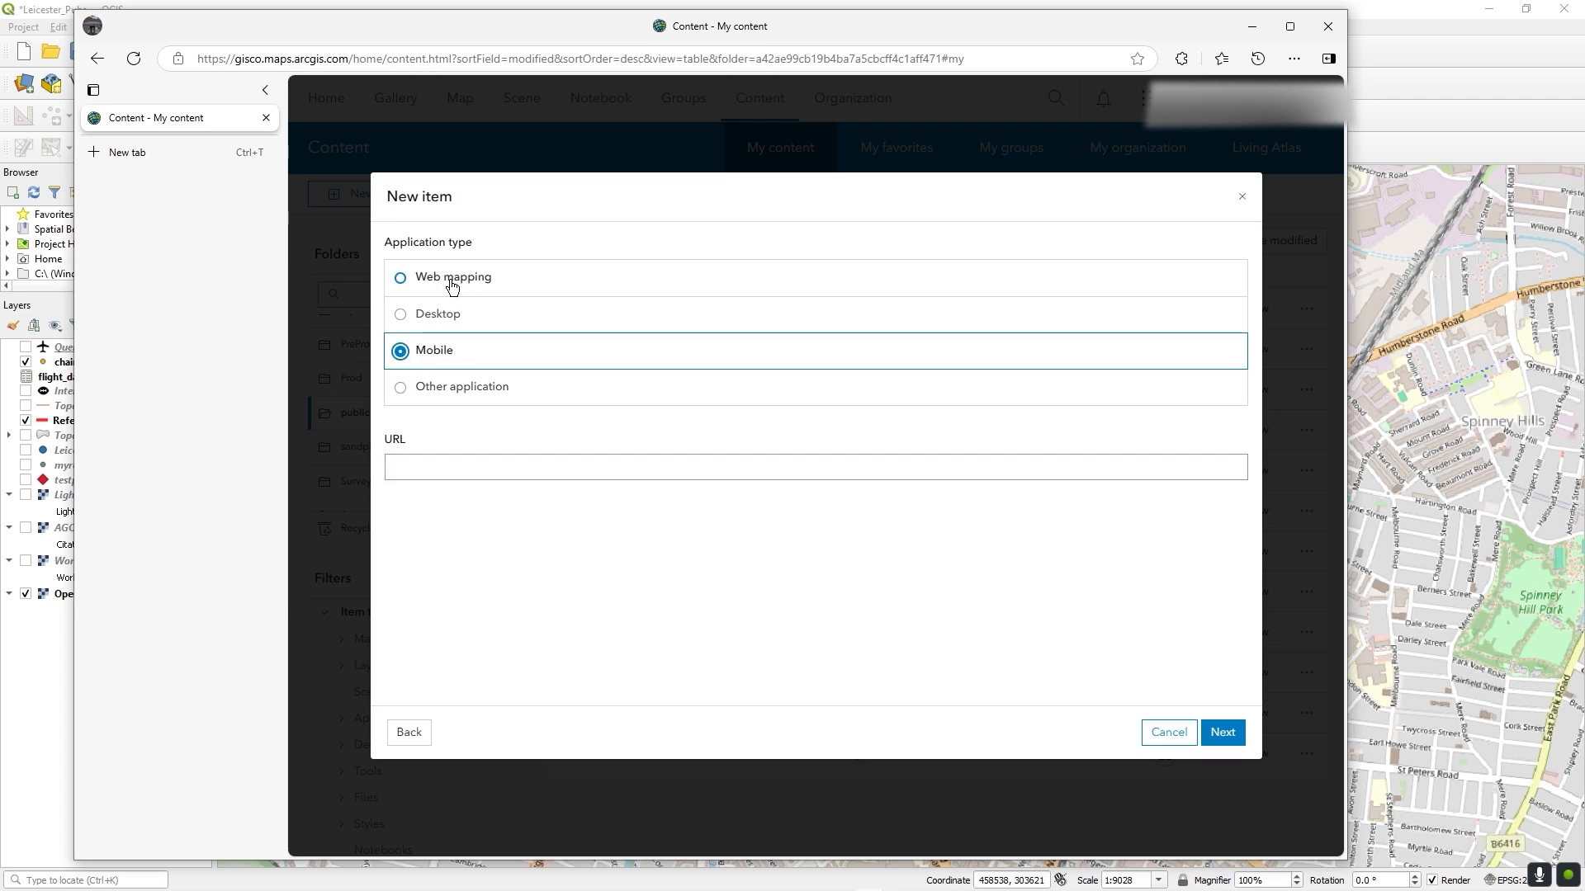
{"action": "left_click", "coordinate": [451, 280]}
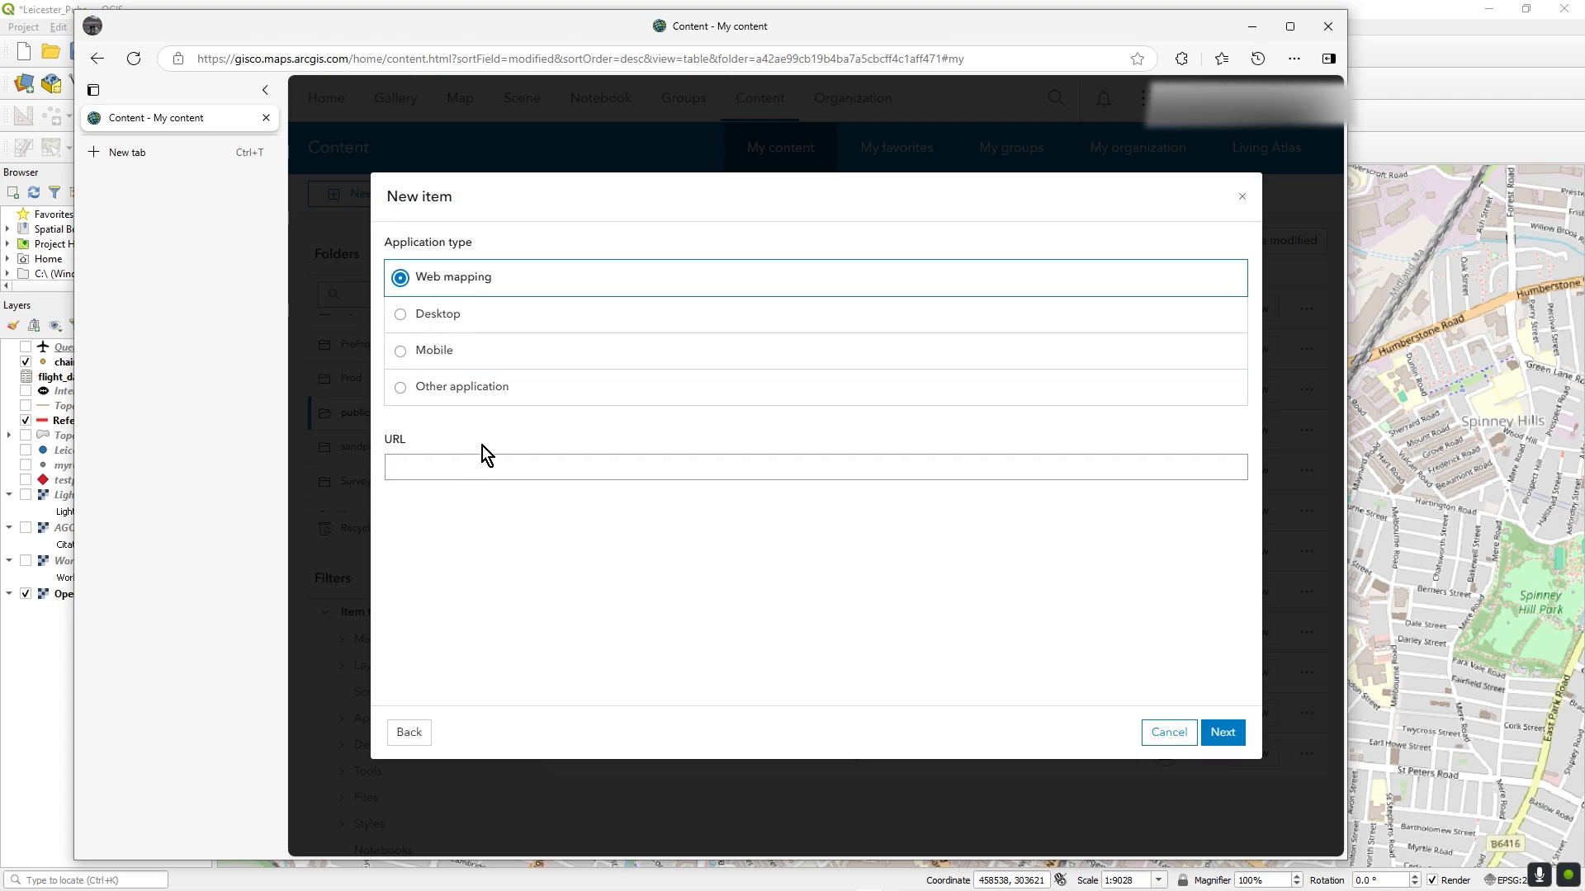
{"action": "left_click", "coordinate": [476, 468]}
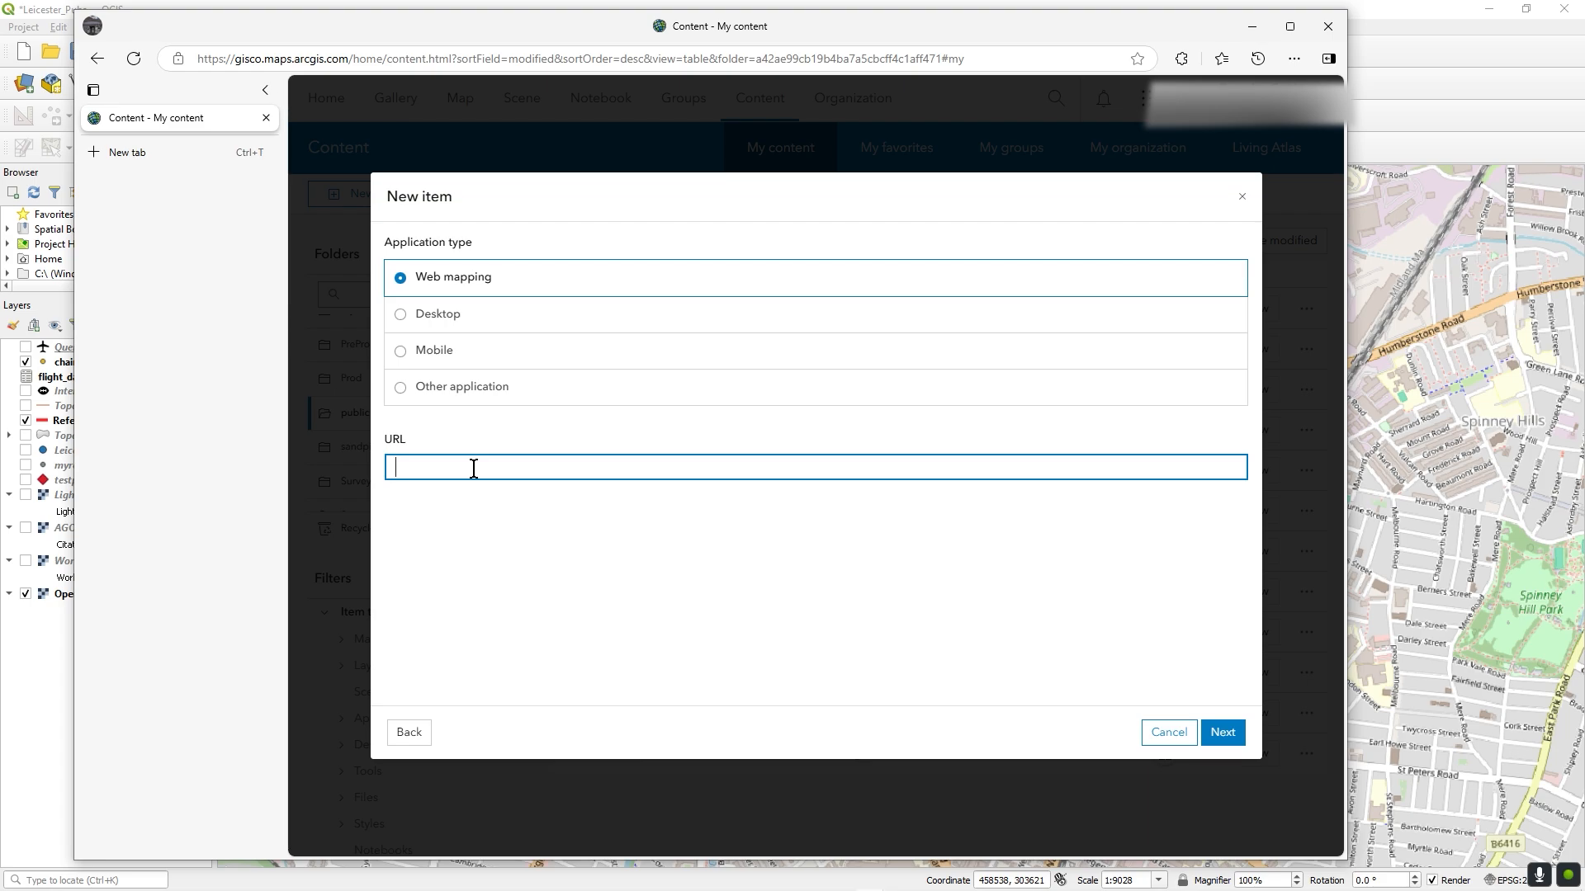
{"action": "type", "text": "www.gis-solved.com"}
{"action": "key", "text": "Tab"}
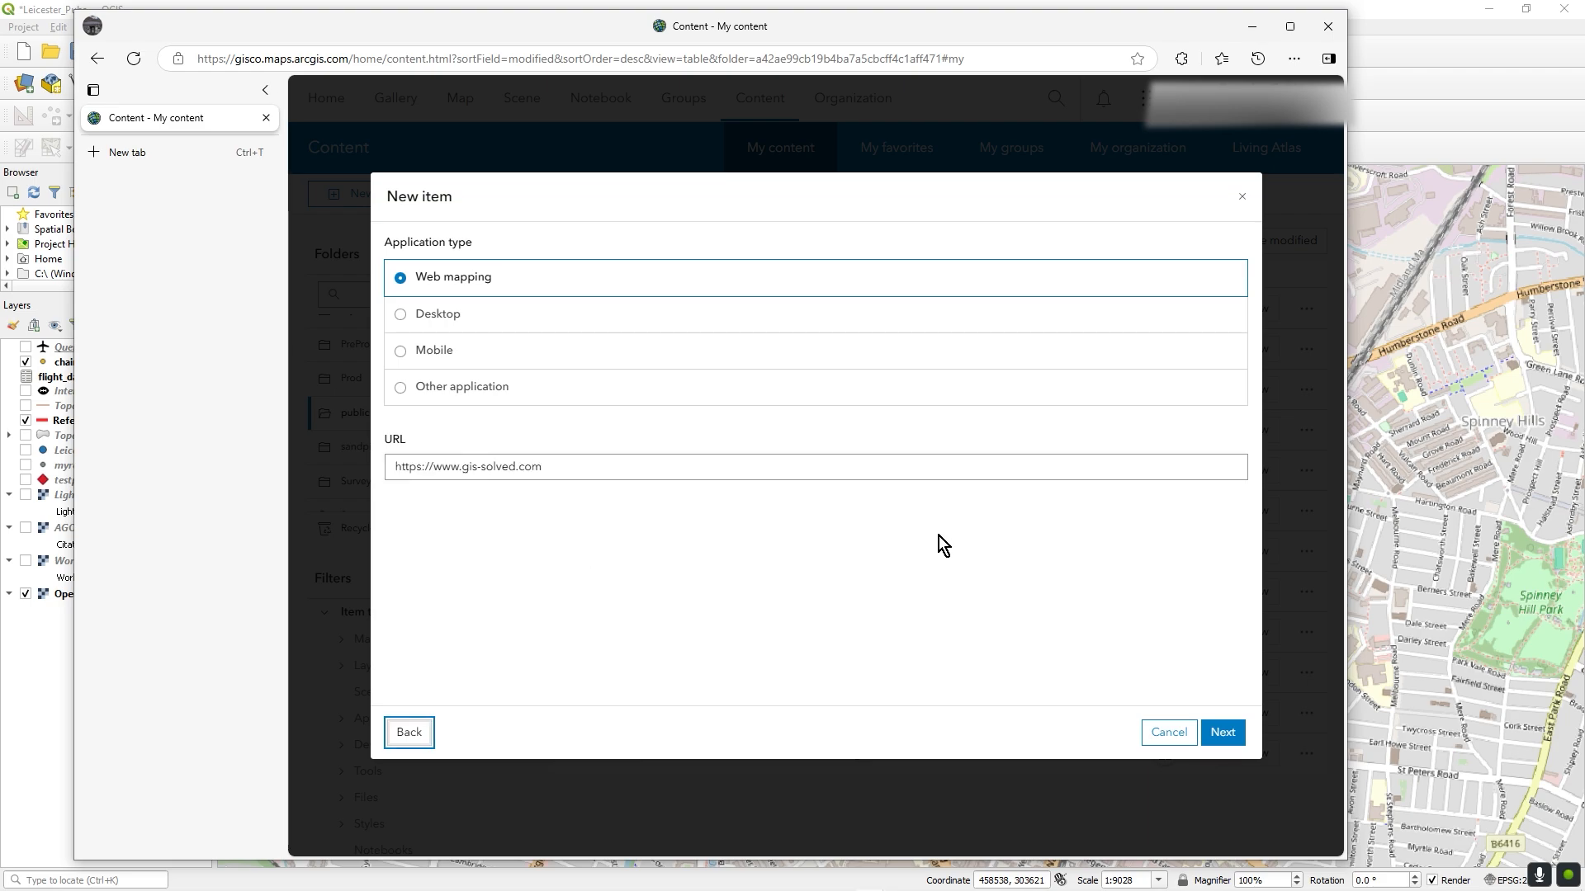
{"action": "left_click", "coordinate": [1223, 737]}
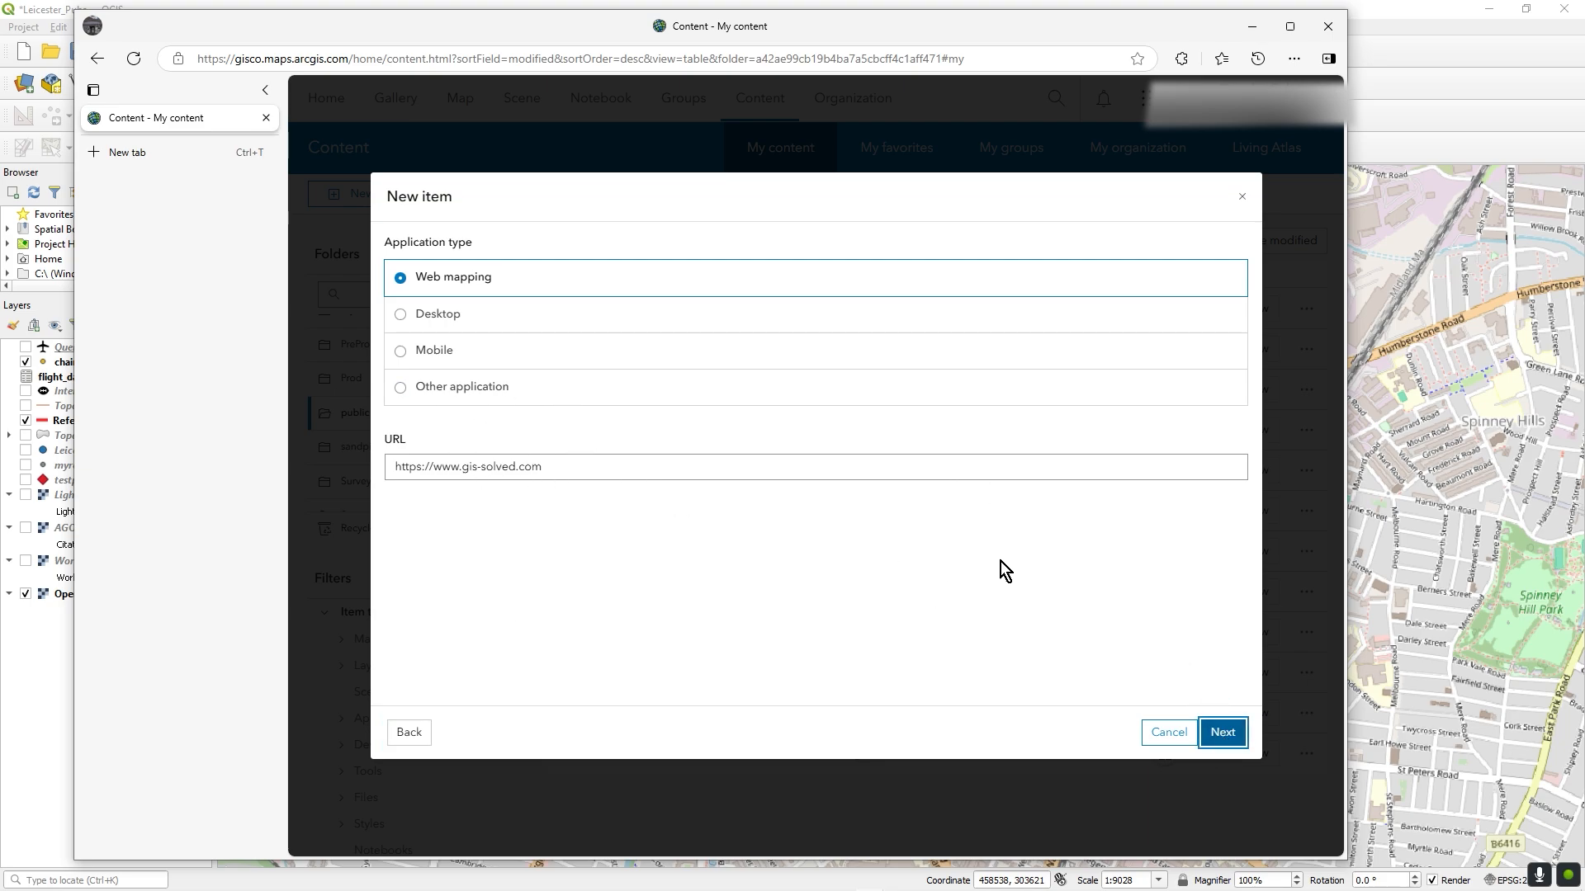
{"action": "left_click", "coordinate": [1222, 732]}
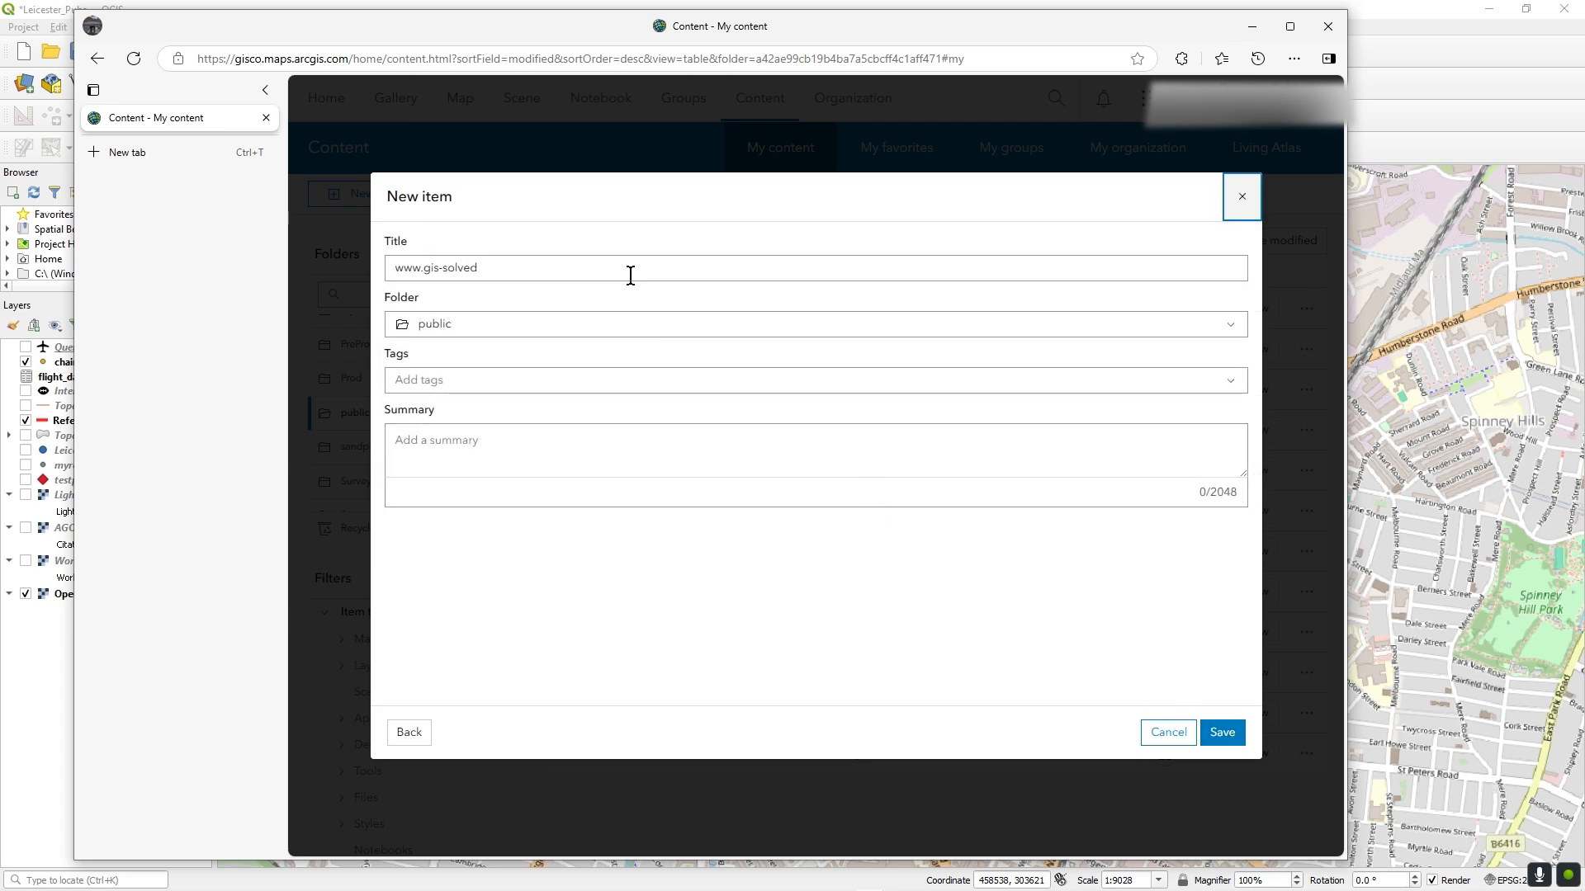
Title the item with the owner's first name followed by "QGIS Desktop" and save it in the public folder without tags.
{"action": "left_click_drag", "start_coordinate": [577, 269], "coordinate": [359, 243]}
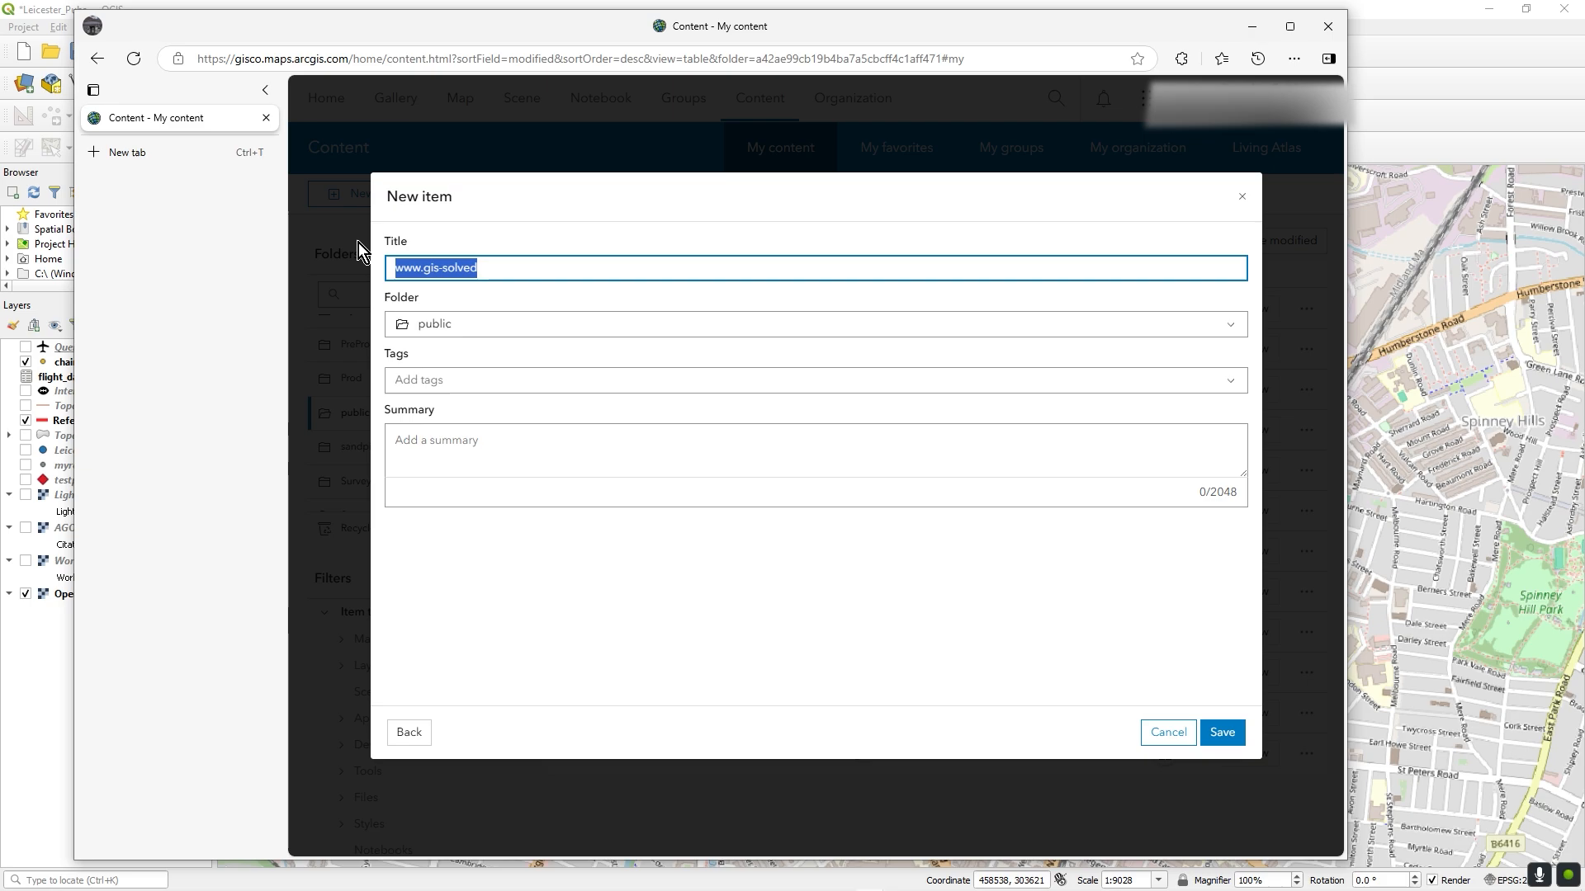
{"action": "type", "text": "QGIS Desktop"}
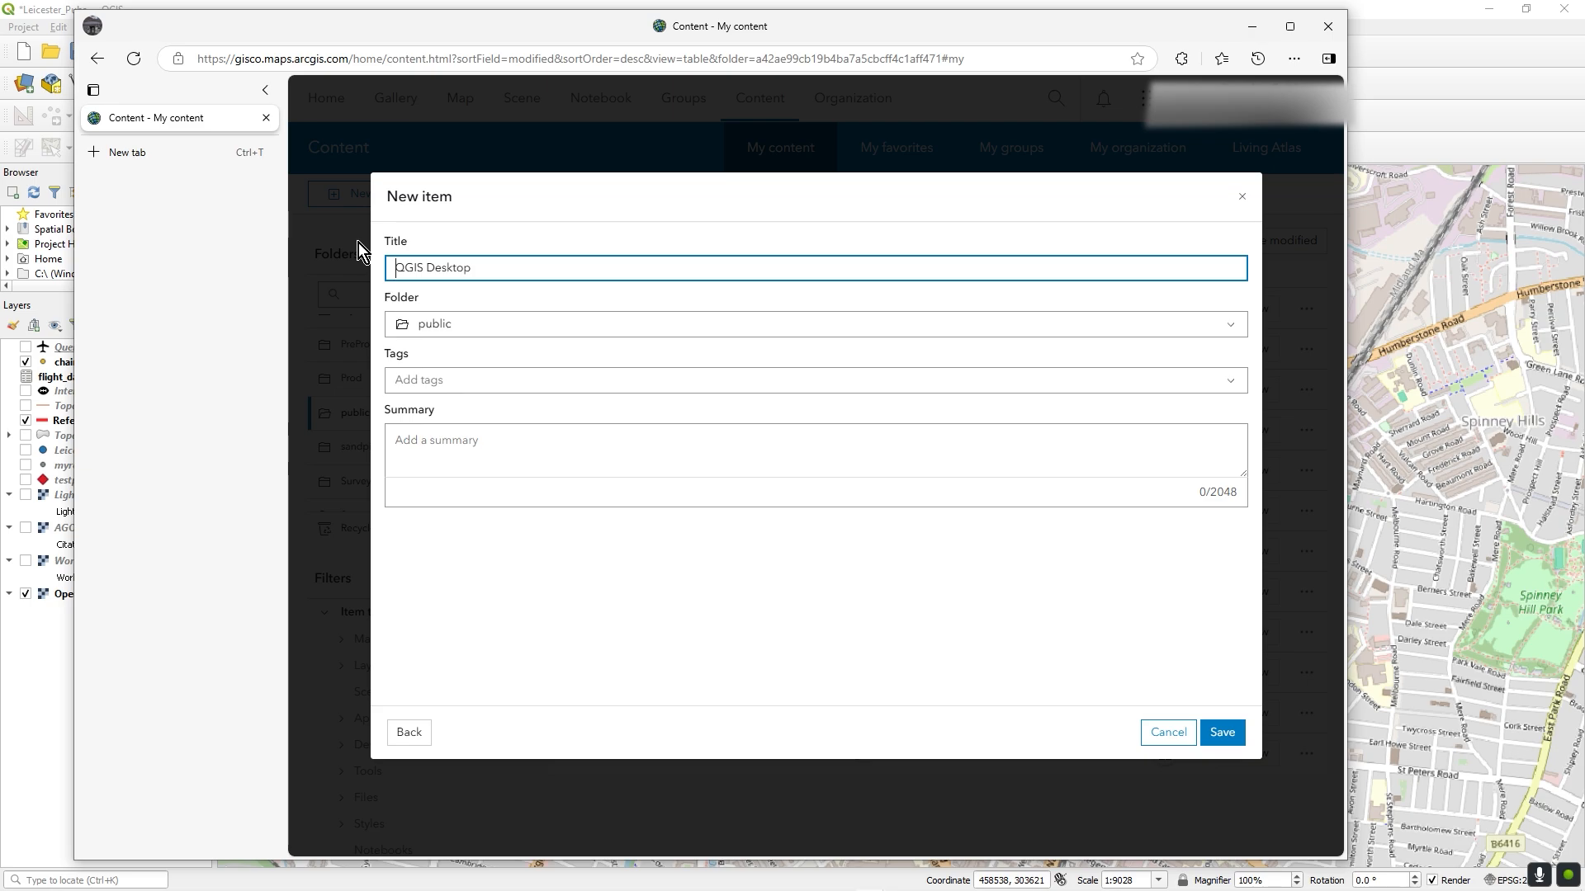
{"action": "type", "text": "Dougs"}
{"action": "left_click", "coordinate": [474, 385]}
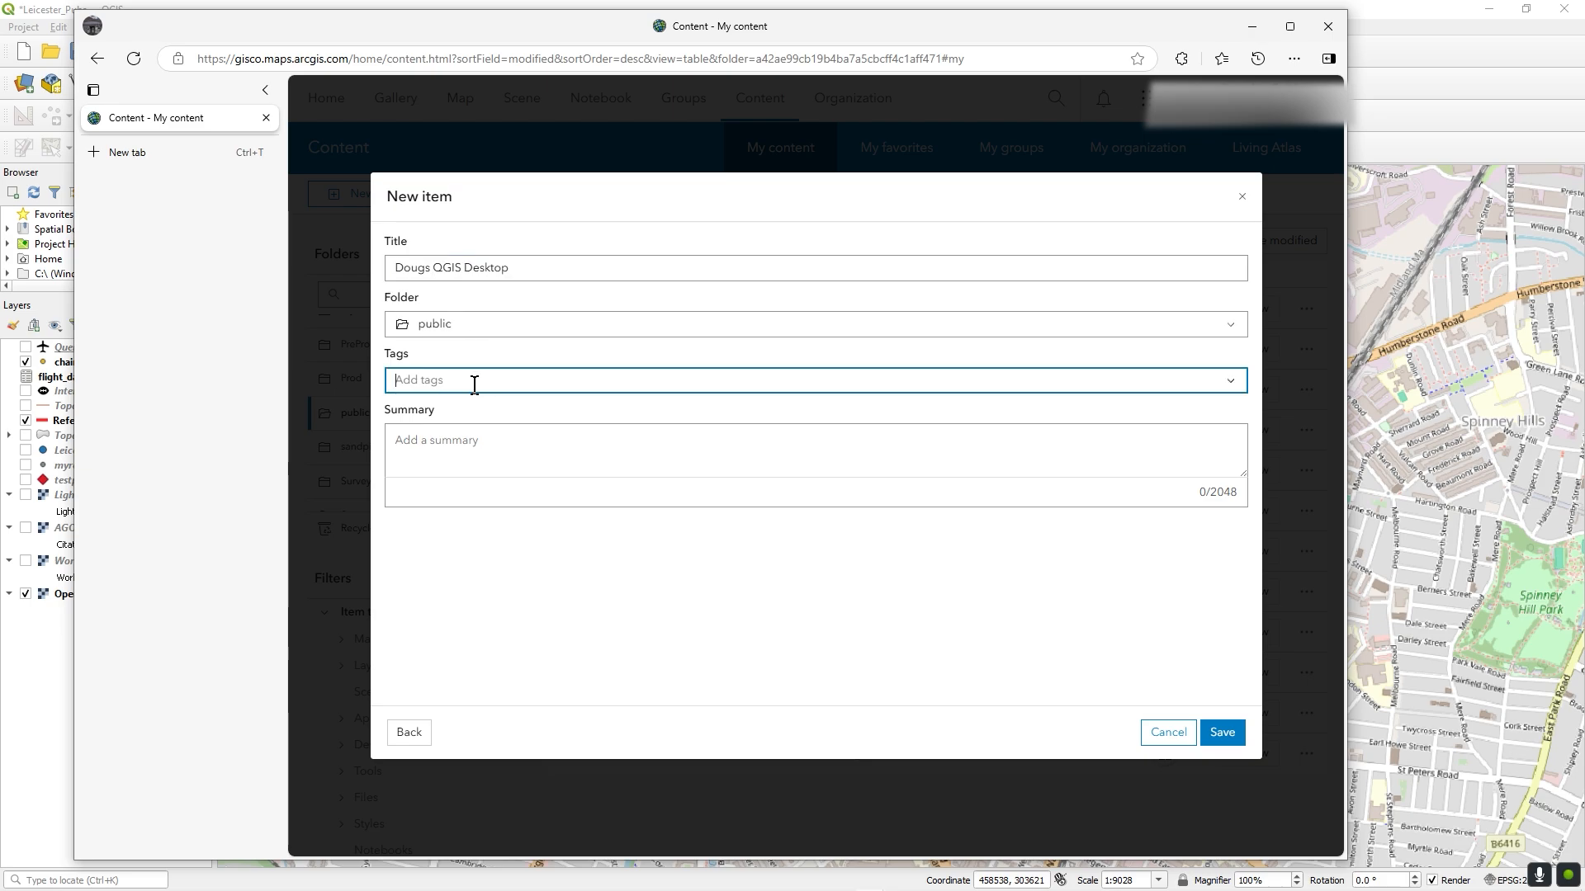
{"action": "left_click", "coordinate": [437, 413]}
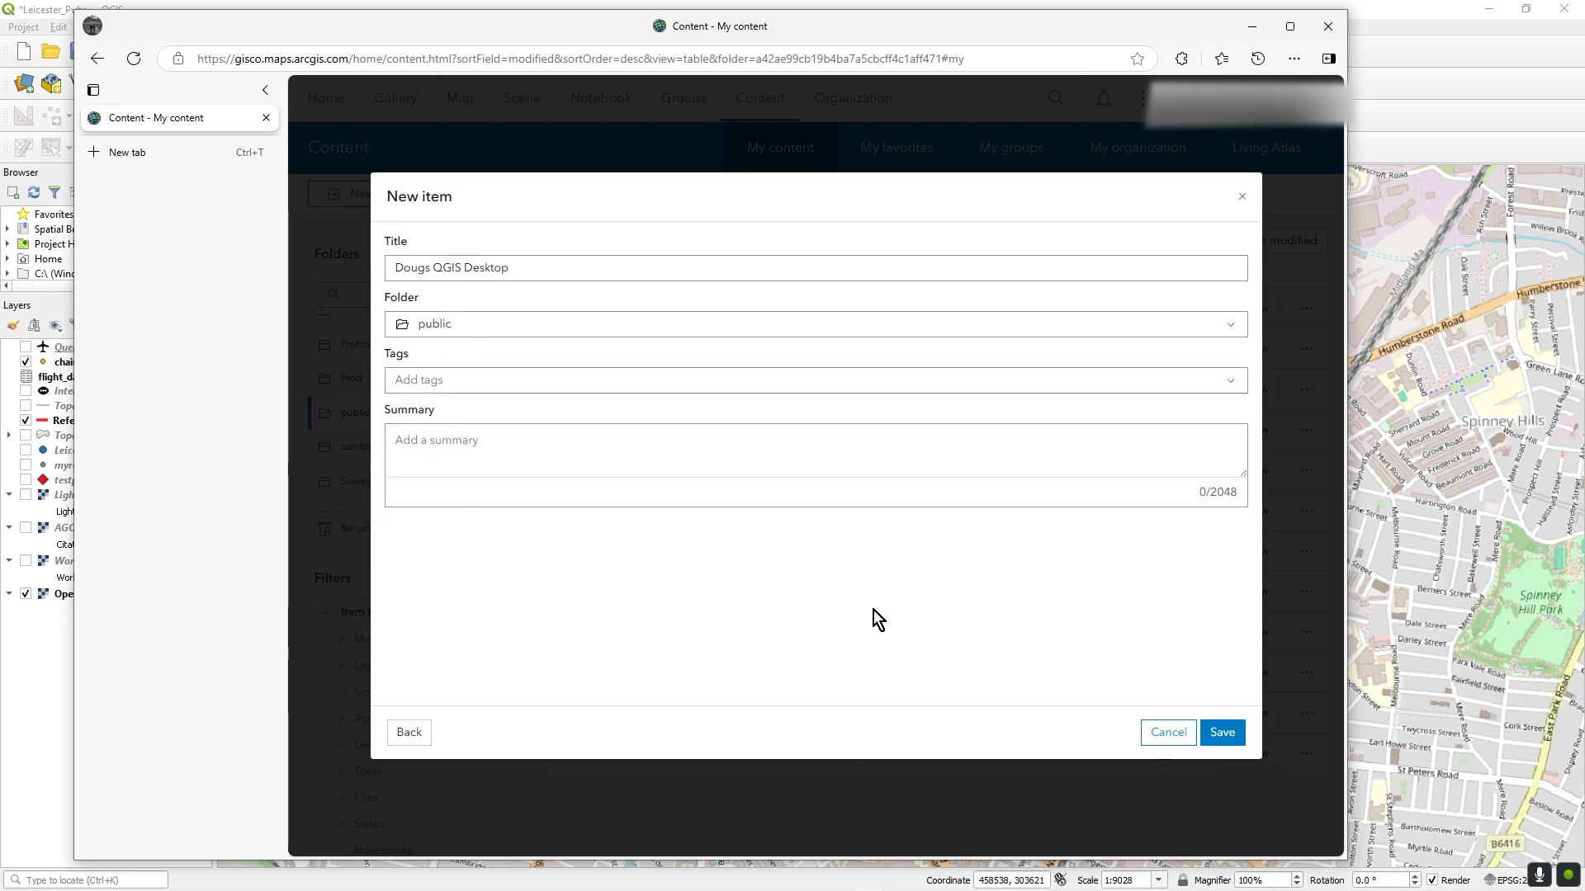
{"action": "left_click", "coordinate": [1221, 737]}
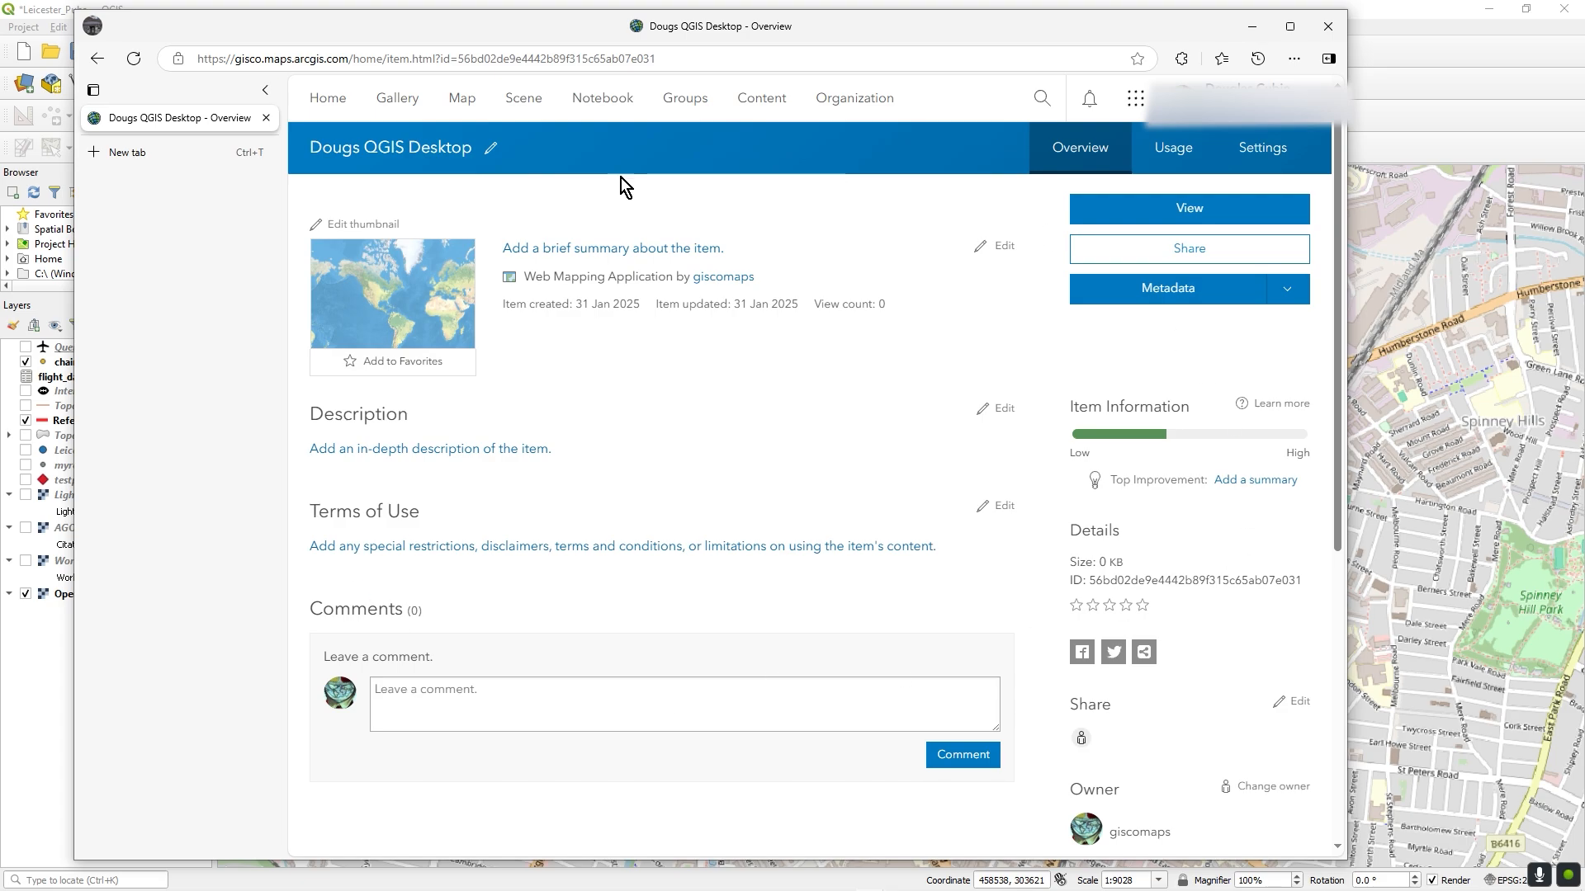
Examine the new application item's overview details and its General and Web Mapping Application settings.
{"action": "scroll", "coordinate": [669, 638], "scroll_direction": "down", "scroll_amount": 5}
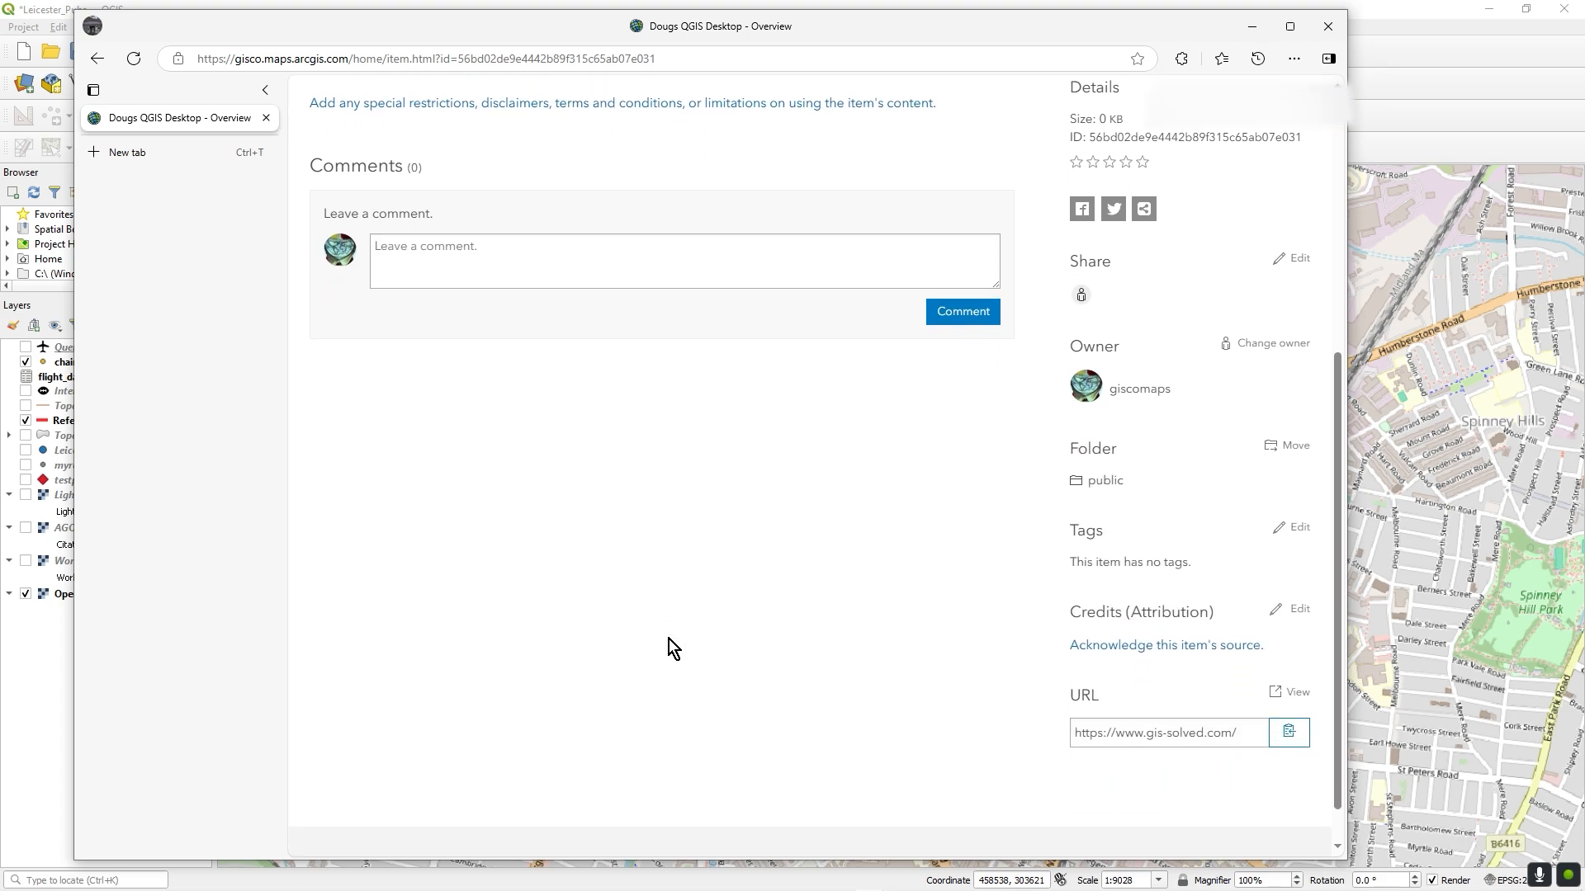
{"action": "scroll", "coordinate": [669, 647], "scroll_direction": "up", "scroll_amount": 5}
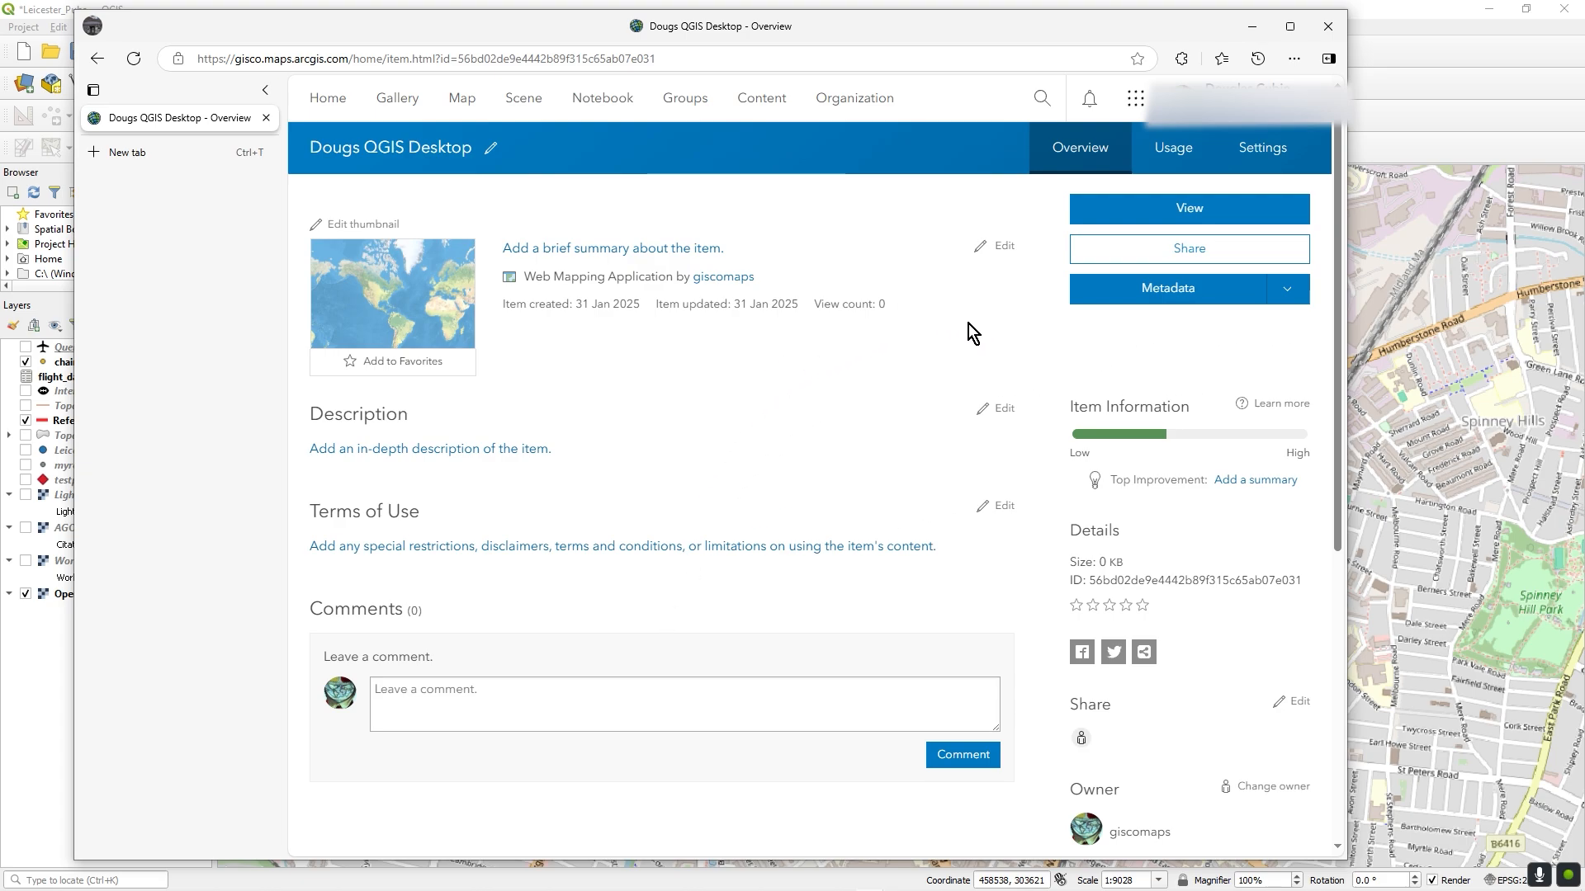
{"action": "left_click", "coordinate": [1261, 147]}
{"action": "scroll", "coordinate": [781, 551], "scroll_direction": "down", "scroll_amount": 8}
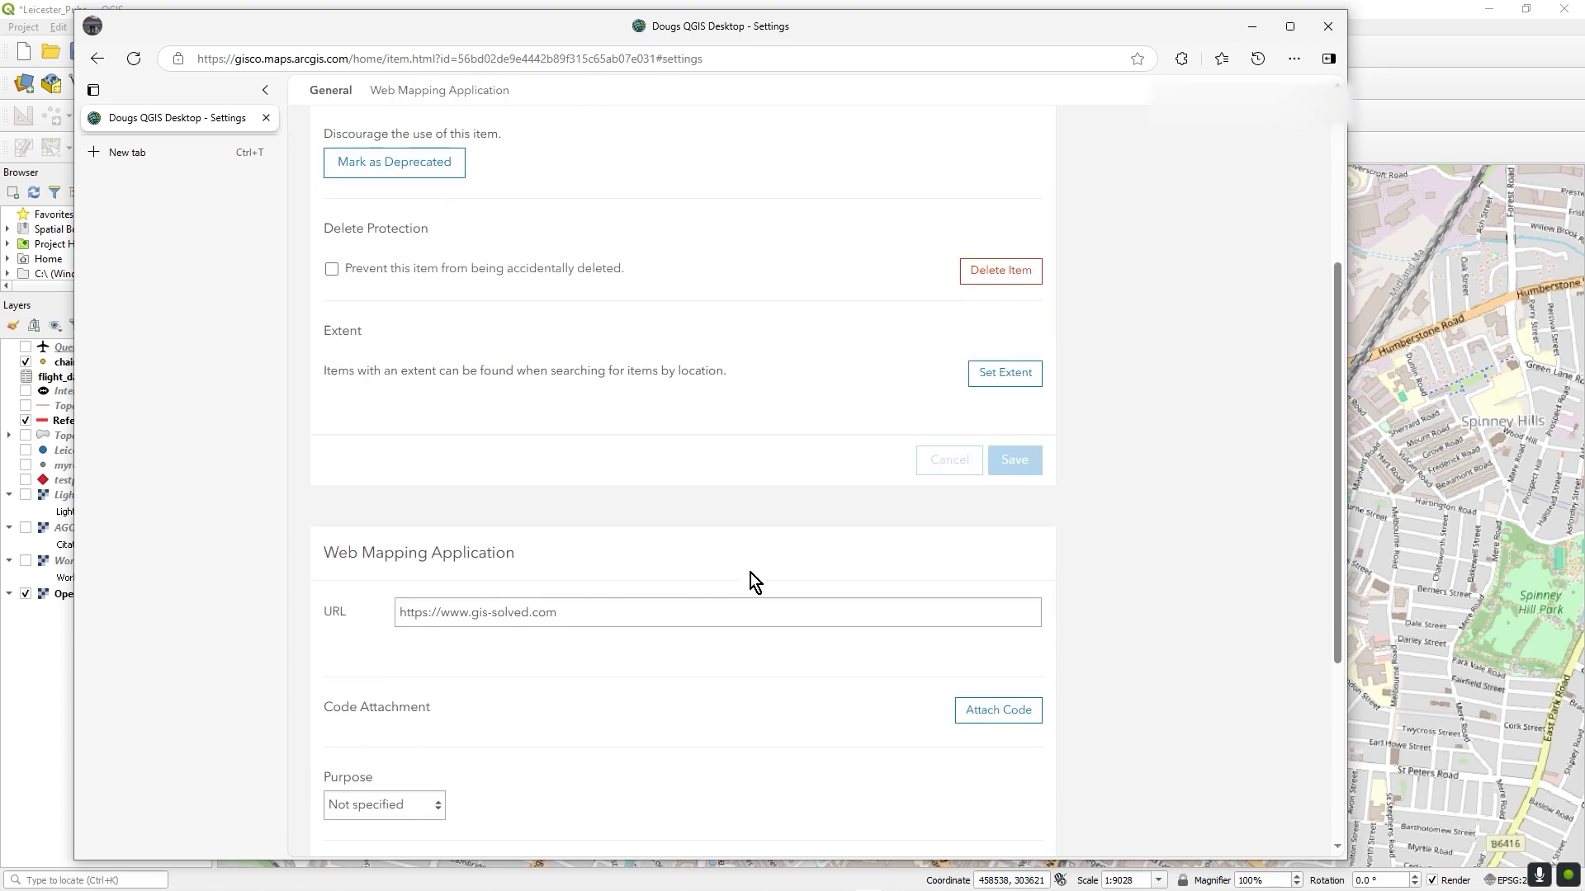
{"action": "scroll", "coordinate": [748, 587], "scroll_direction": "up", "scroll_amount": 8}
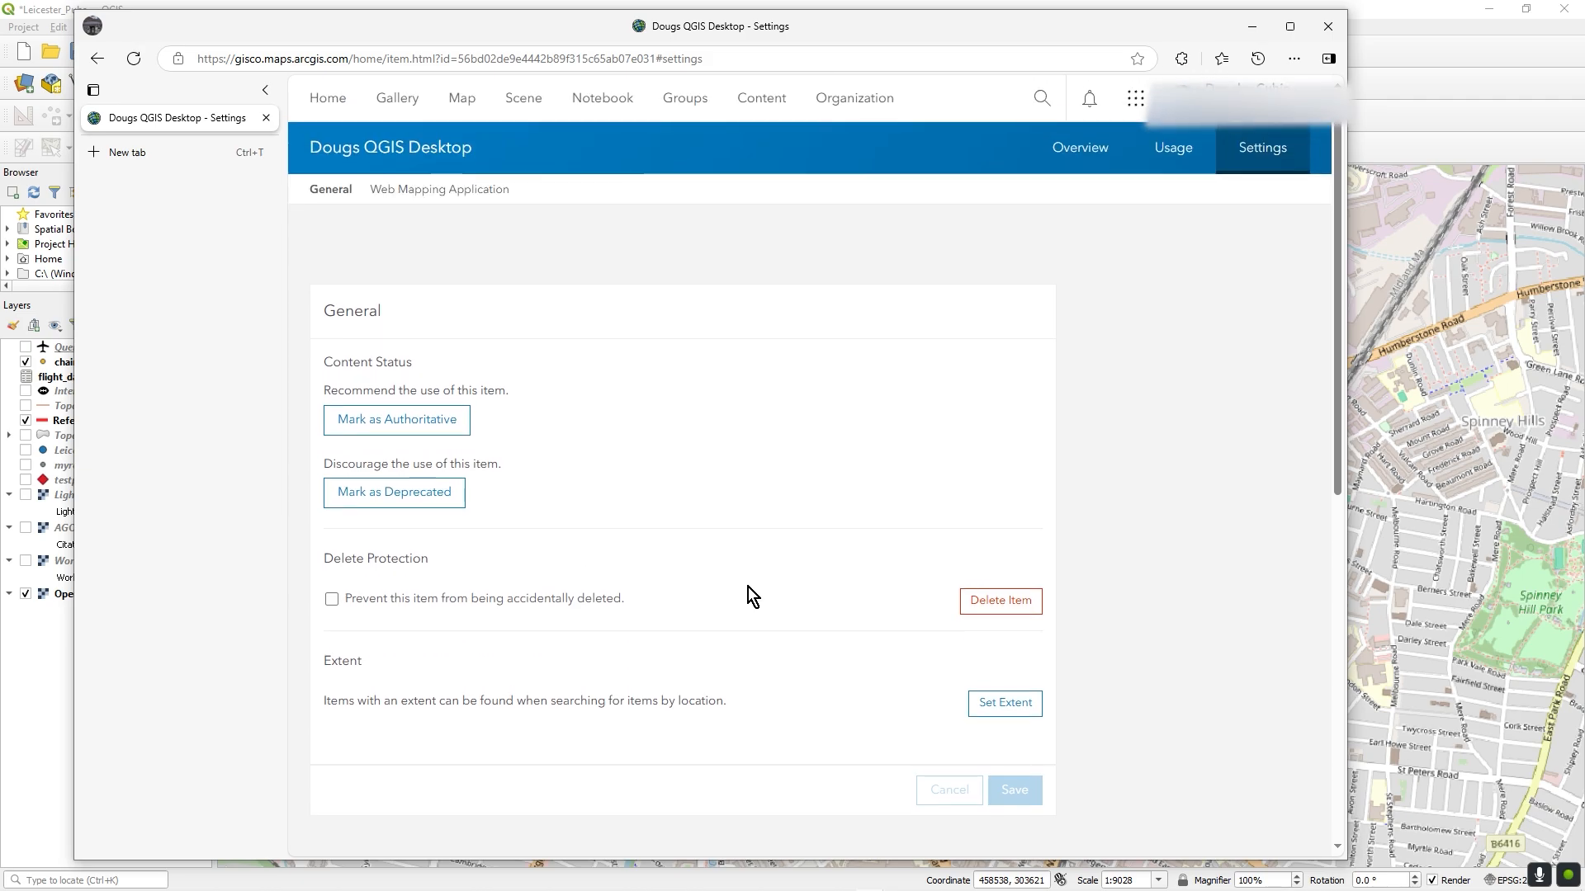
{"action": "scroll", "coordinate": [748, 587], "scroll_direction": "down", "scroll_amount": 5}
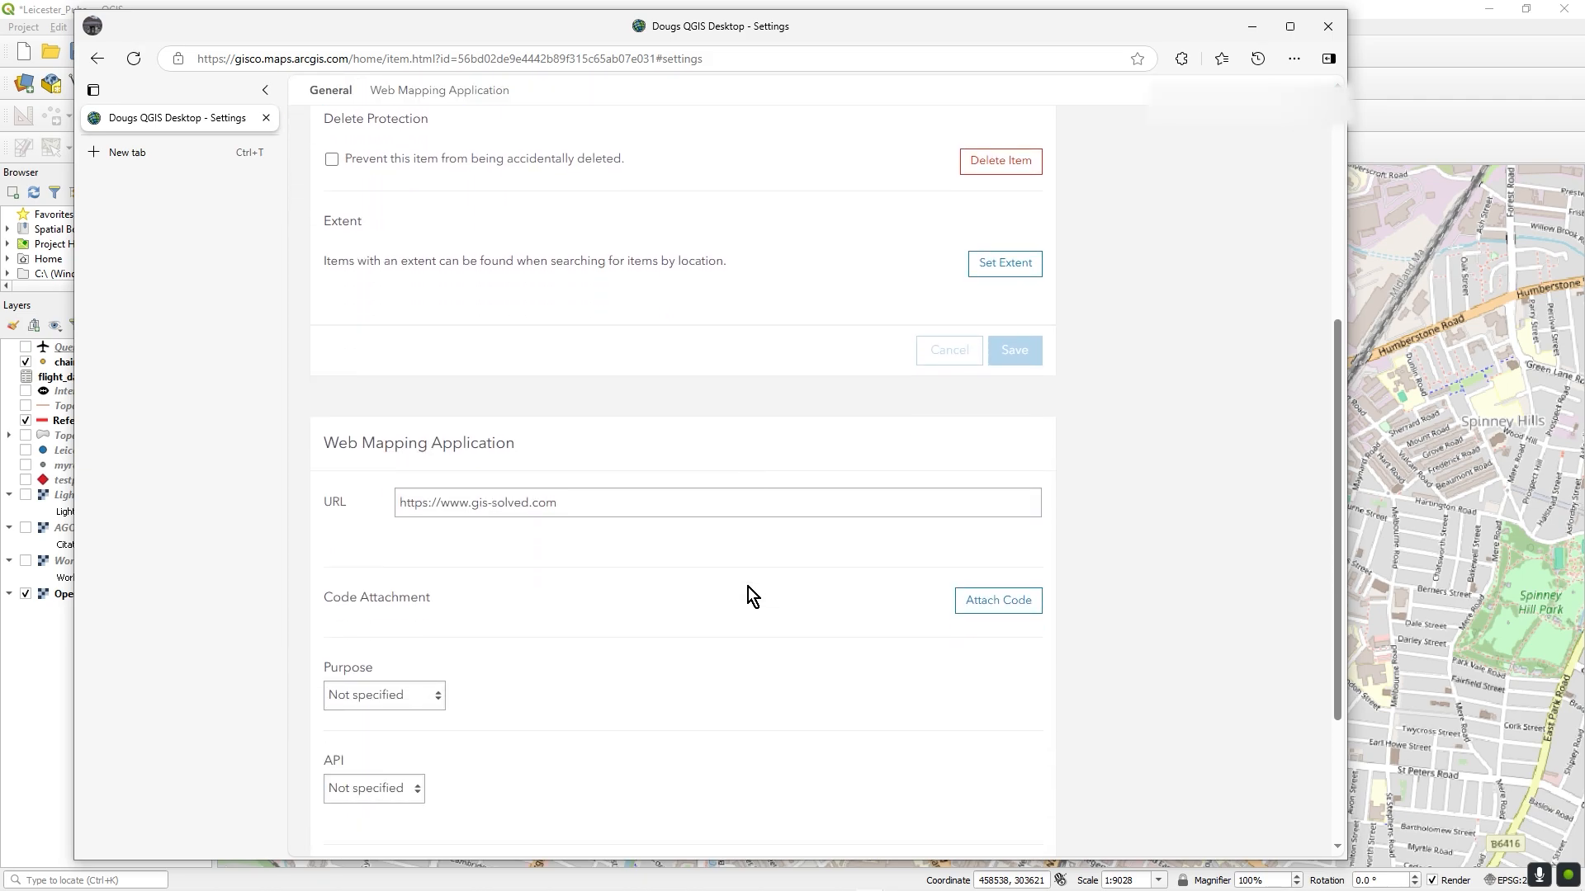
{"action": "scroll", "coordinate": [748, 586], "scroll_direction": "down", "scroll_amount": 3}
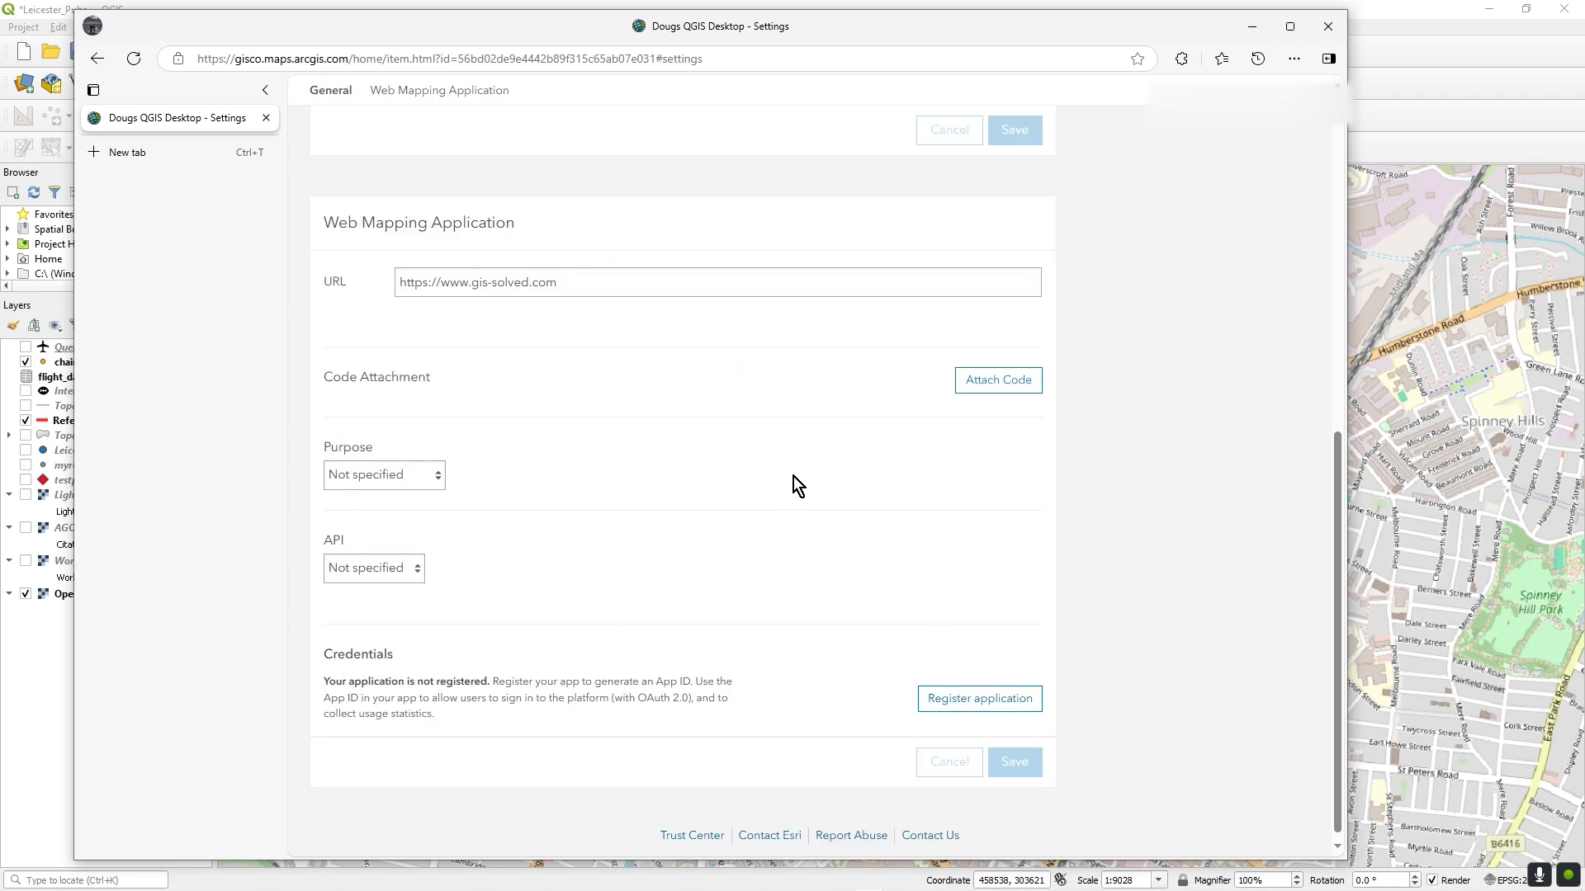
{"action": "scroll", "coordinate": [1013, 512], "scroll_direction": "up", "scroll_amount": 8}
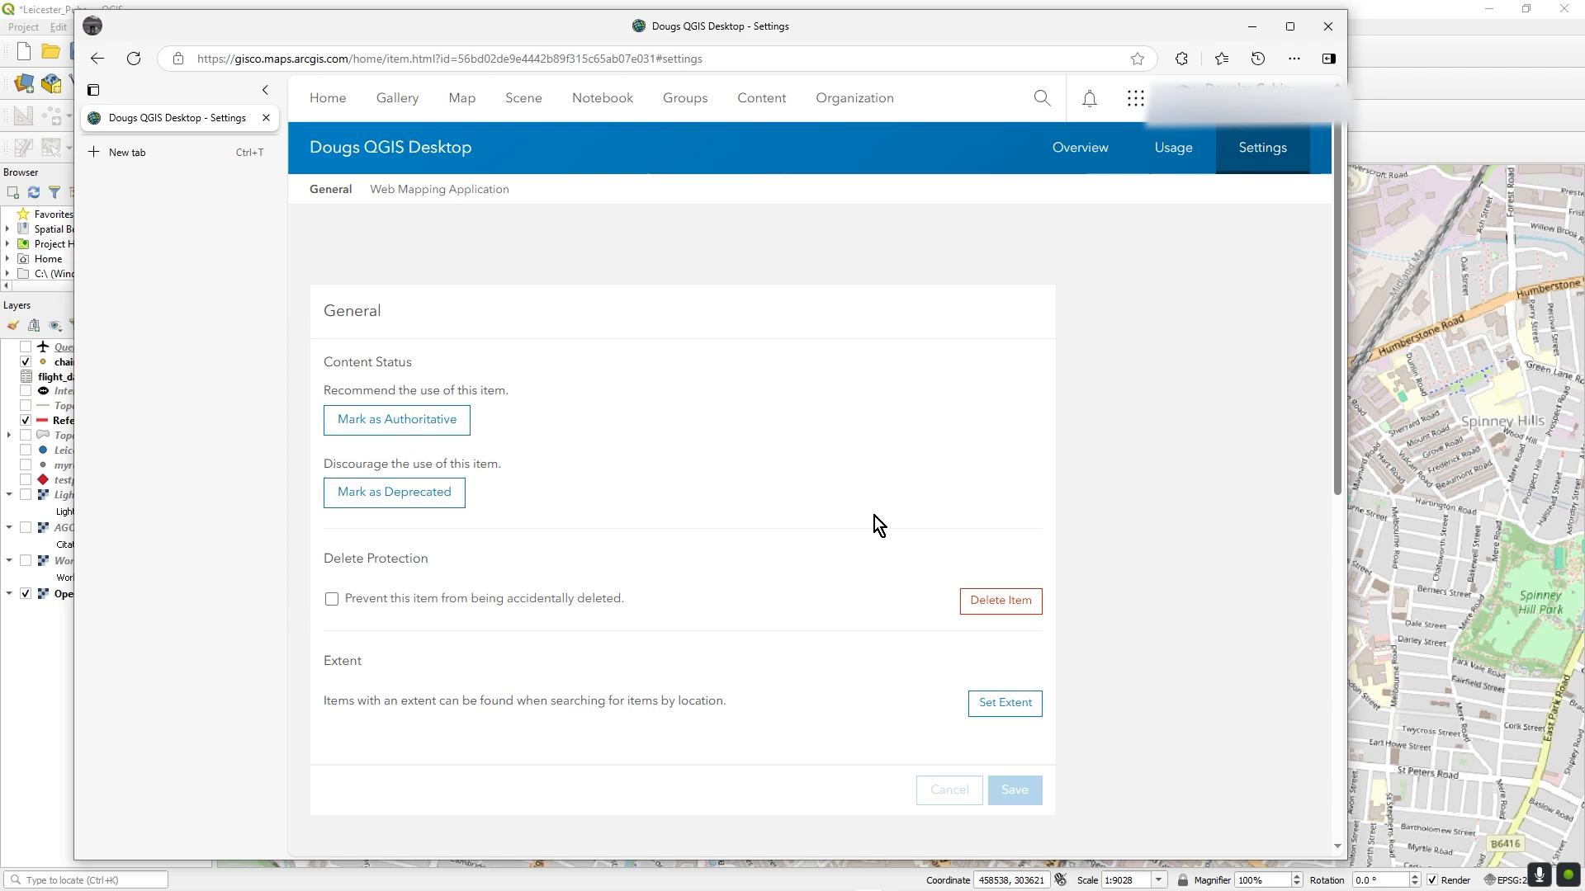
Begin registering the application under its credentials and enter localhost as the first redirect URL.
{"action": "scroll", "coordinate": [871, 536], "scroll_direction": "down", "scroll_amount": 6}
{"action": "scroll", "coordinate": [1270, 602], "scroll_direction": "down", "scroll_amount": 3}
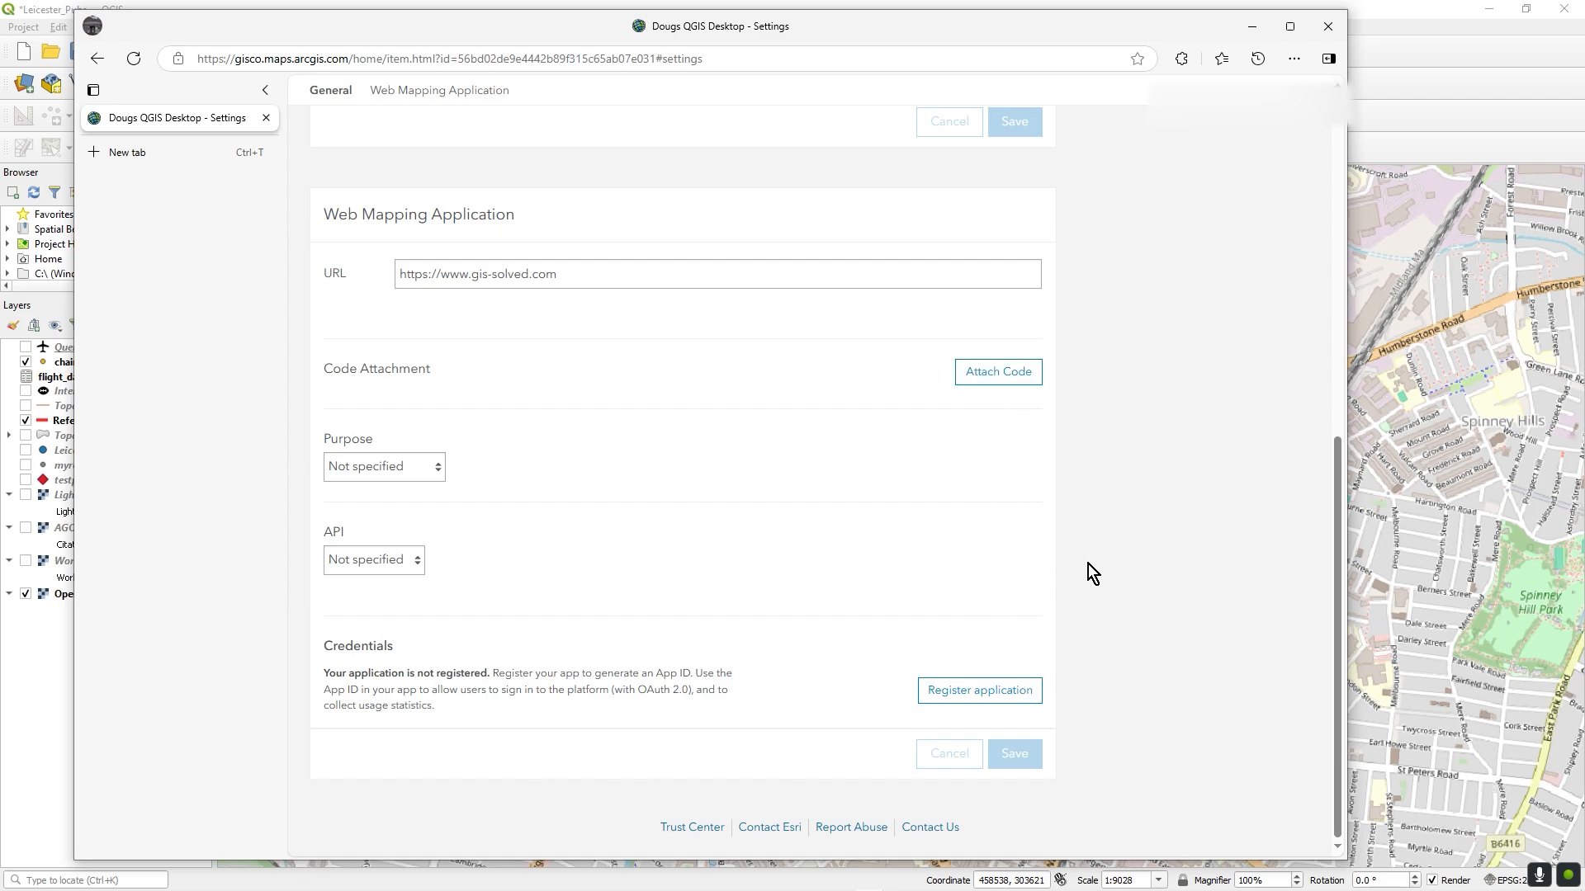
{"action": "left_click", "coordinate": [962, 695]}
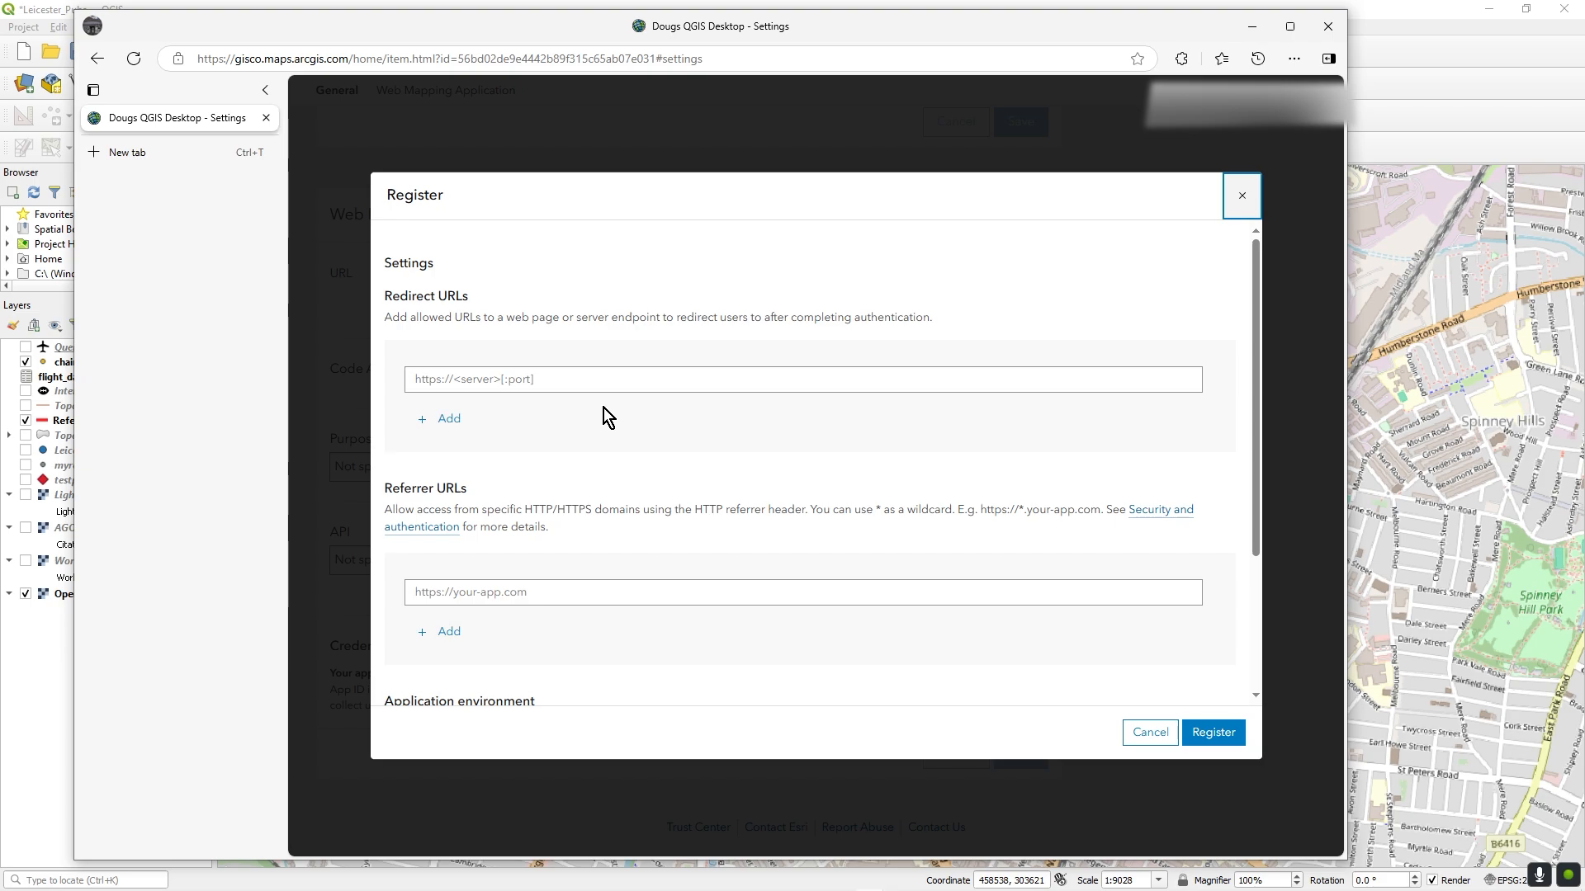
{"action": "scroll", "coordinate": [919, 555], "scroll_direction": "down", "scroll_amount": 2}
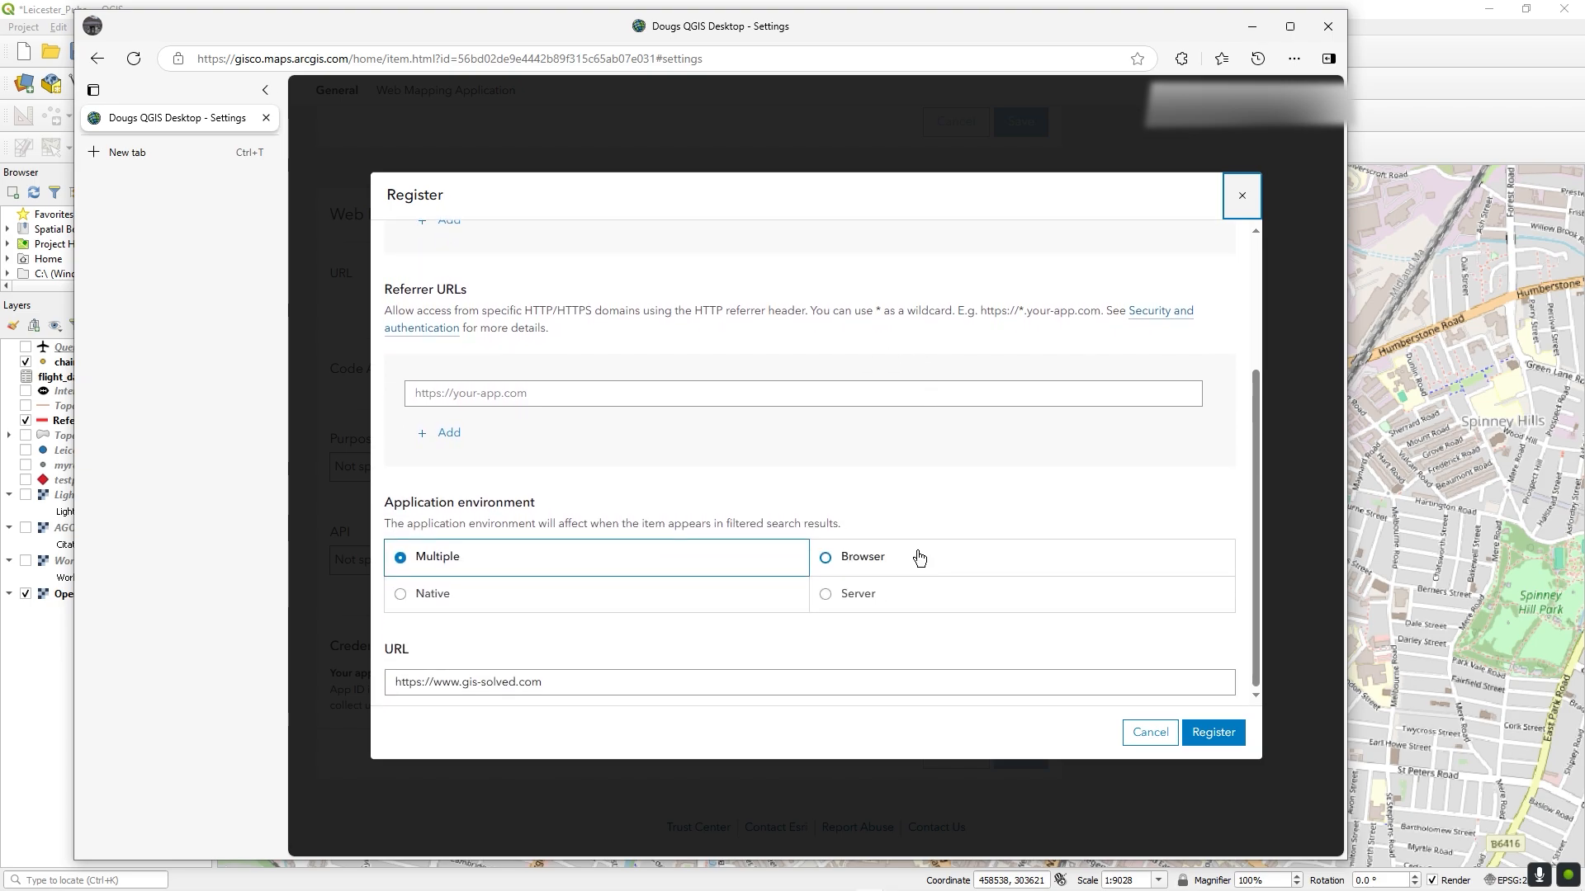
{"action": "scroll", "coordinate": [919, 557], "scroll_direction": "up", "scroll_amount": 2}
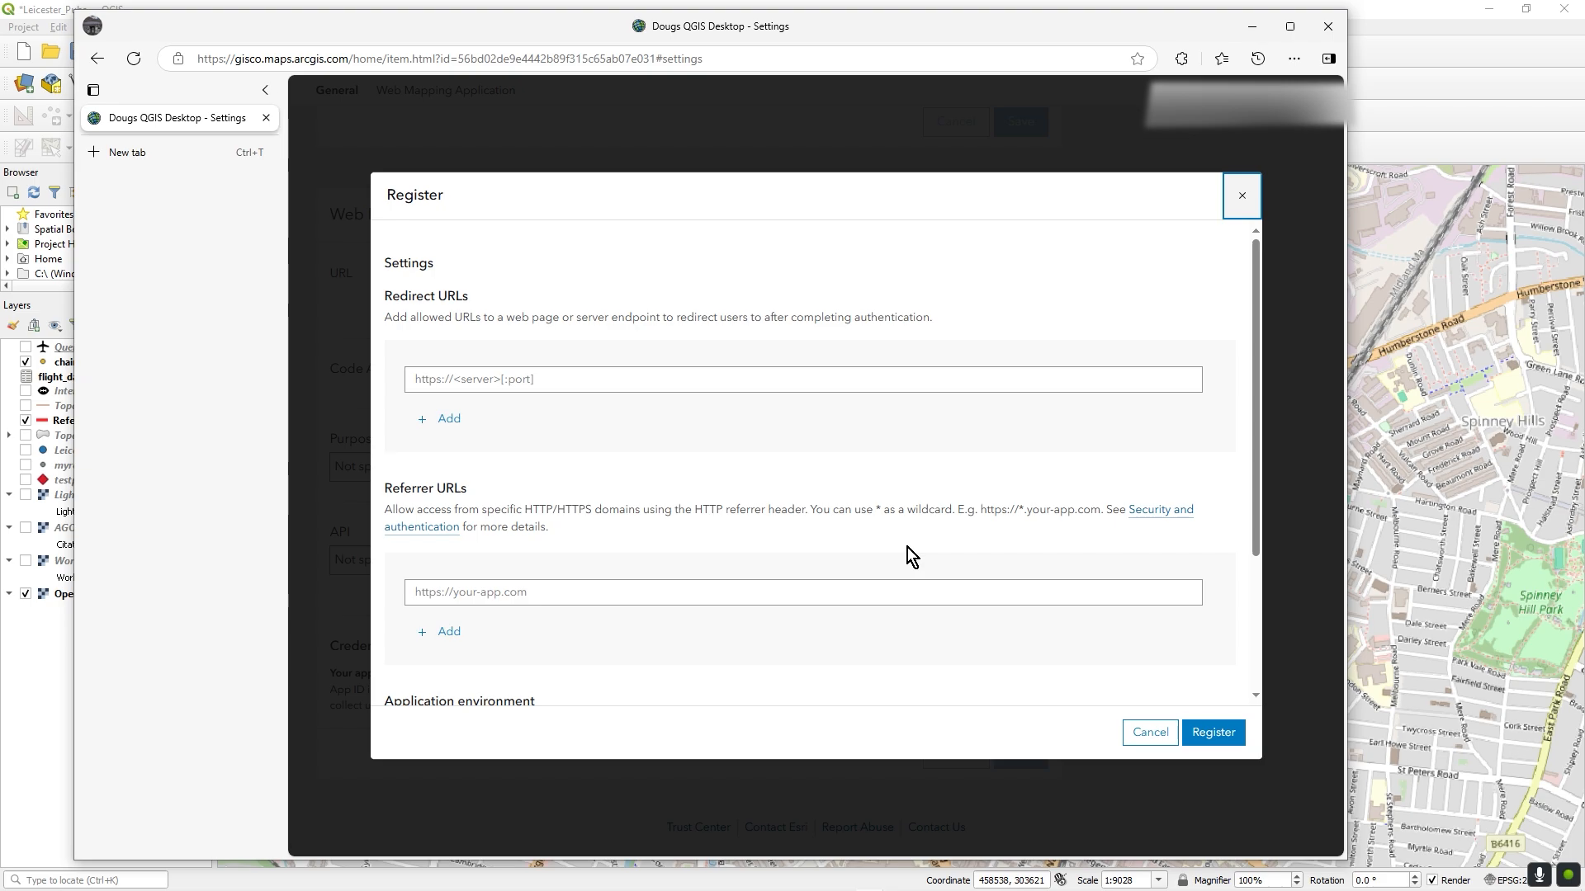
{"action": "left_click", "coordinate": [619, 379]}
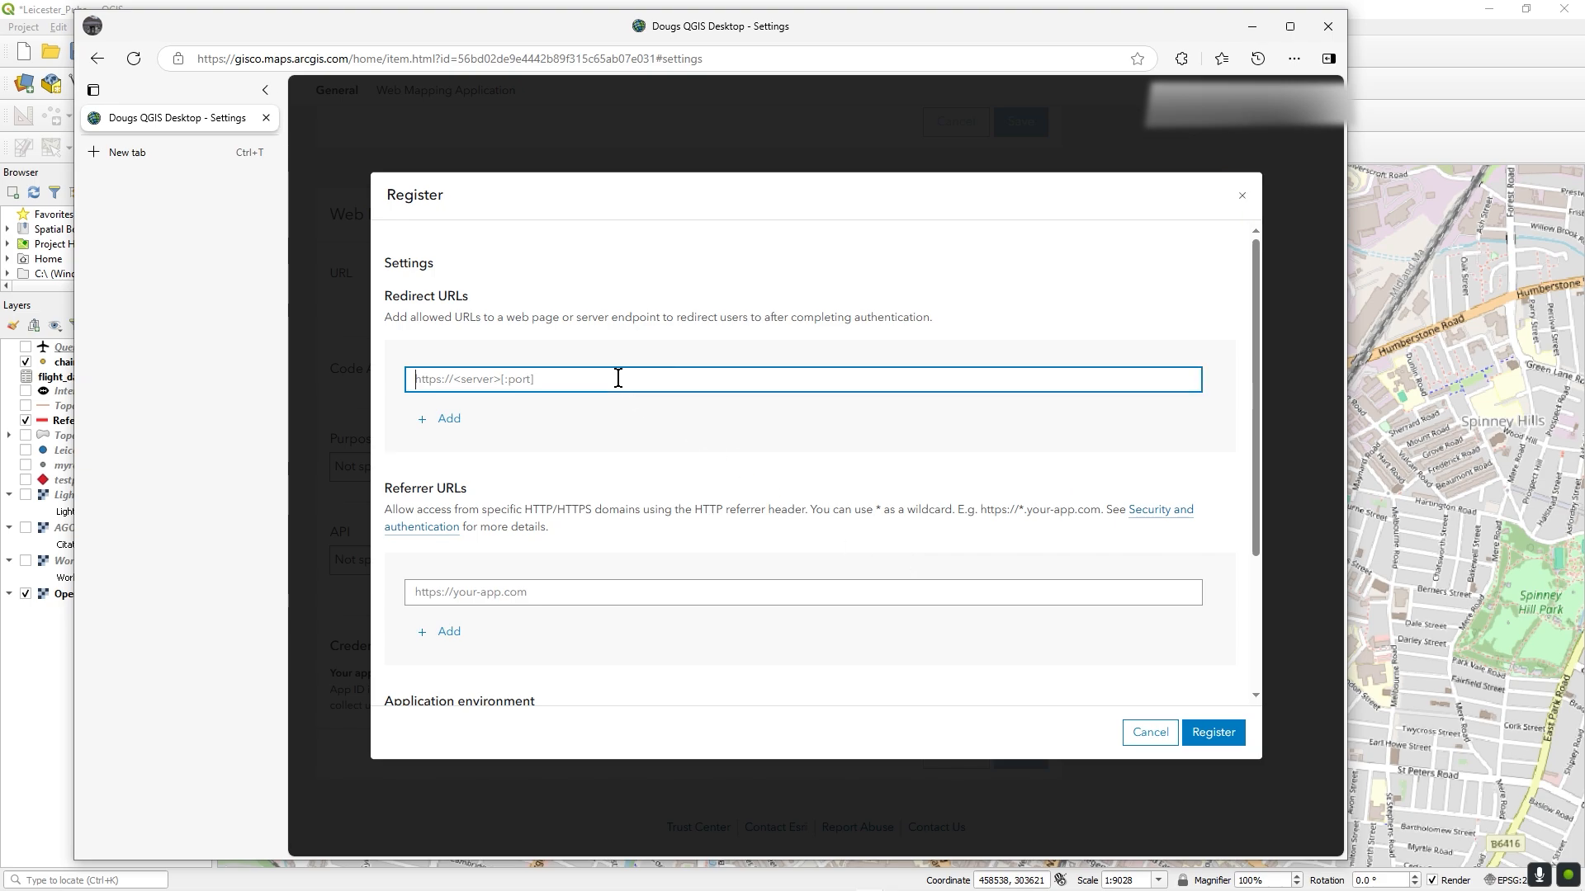
{"action": "type", "text": "localhost"}
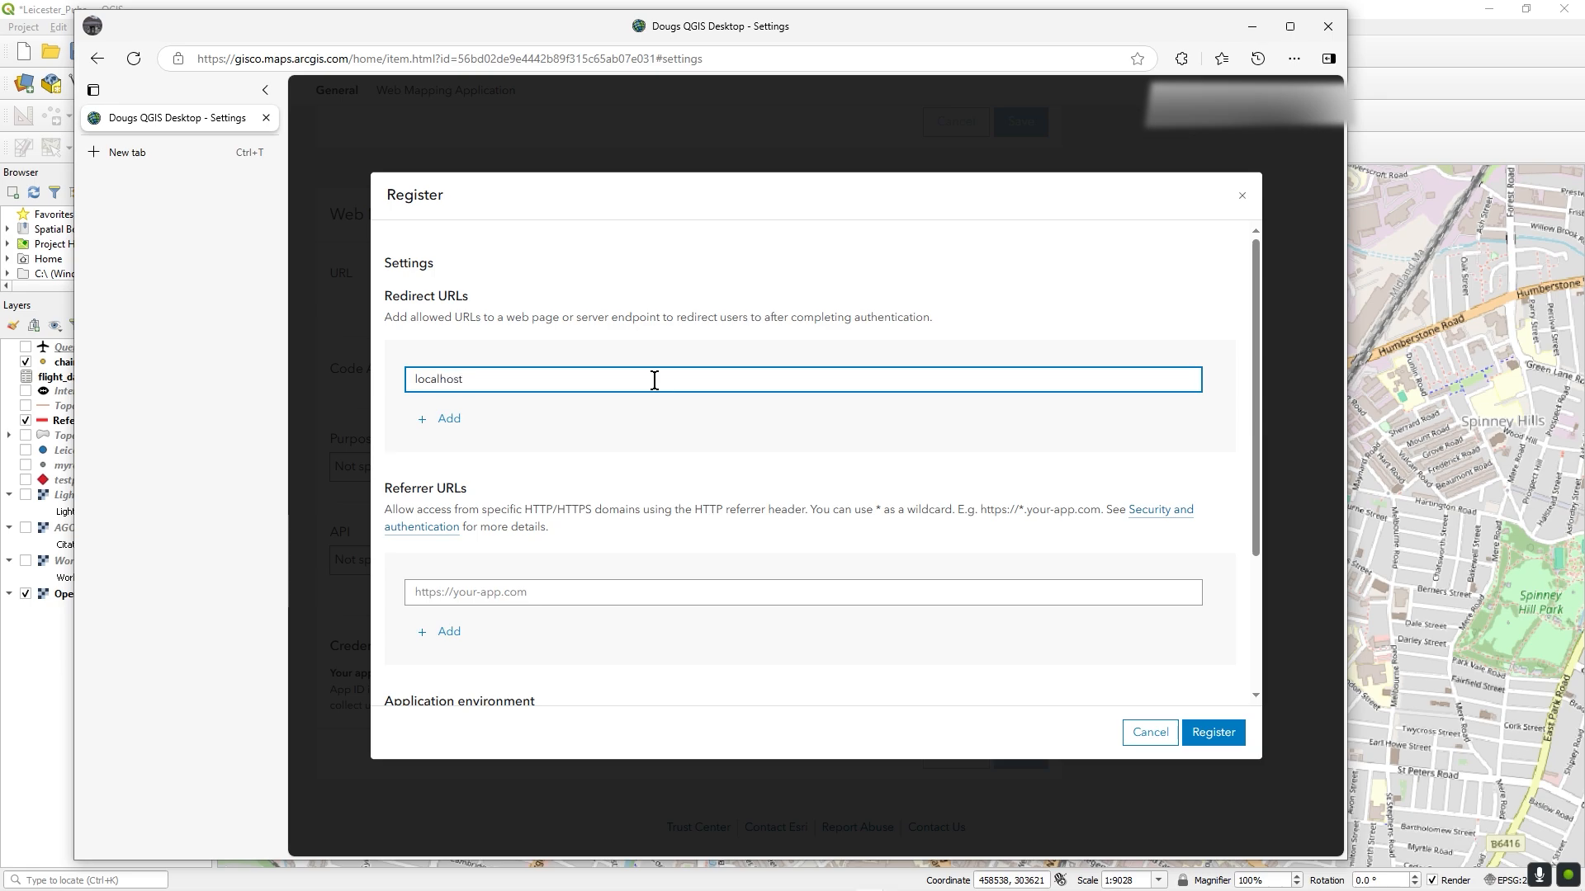
{"action": "left_click", "coordinate": [644, 343]}
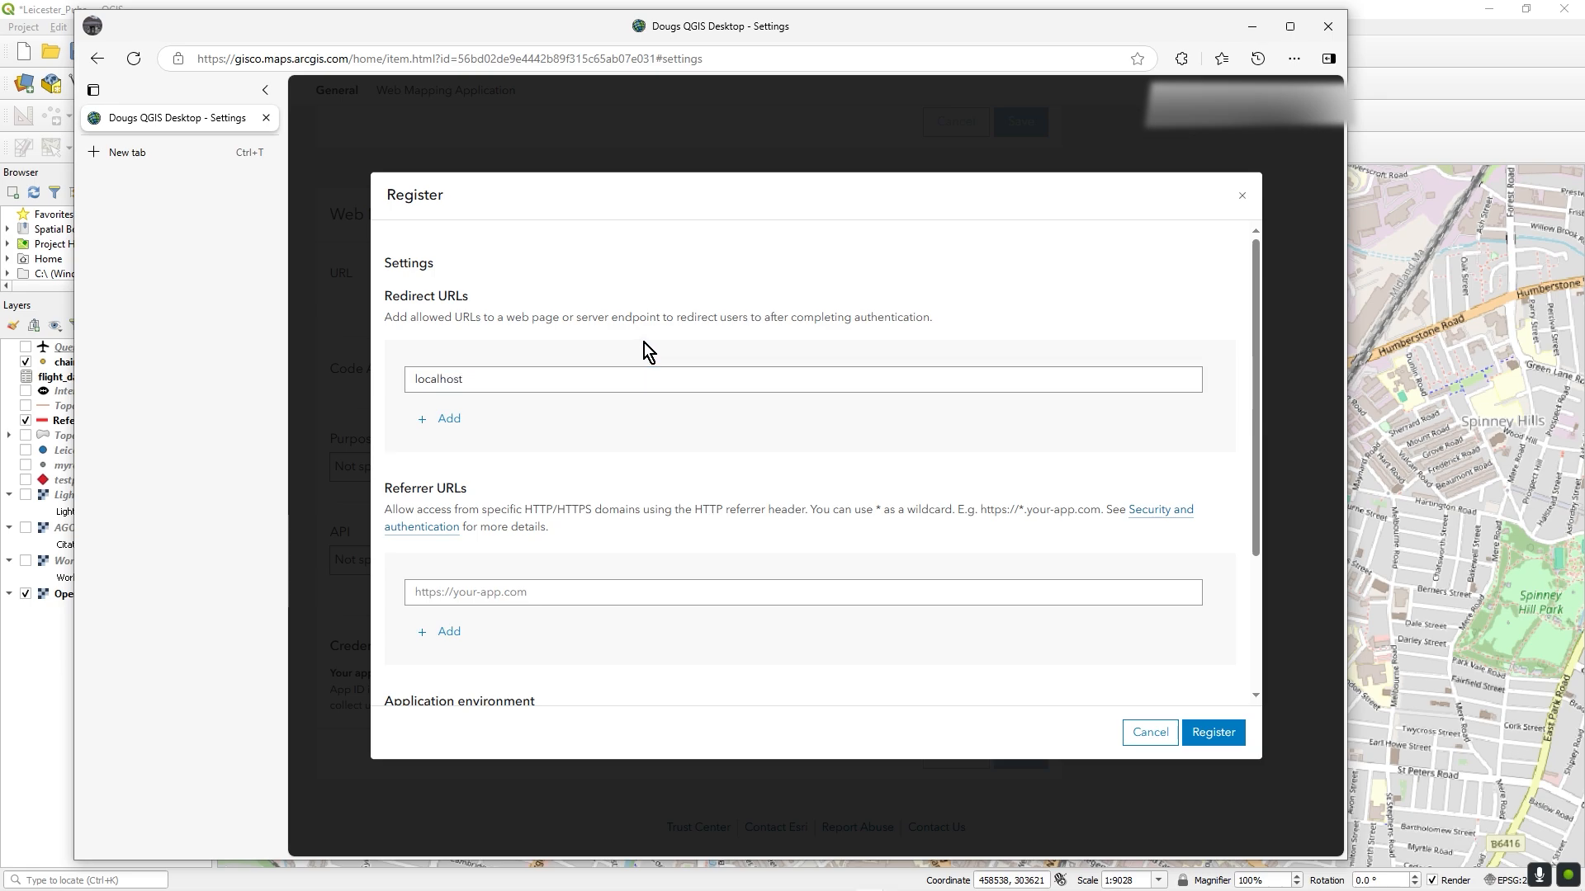
{"action": "left_click", "coordinate": [450, 418]}
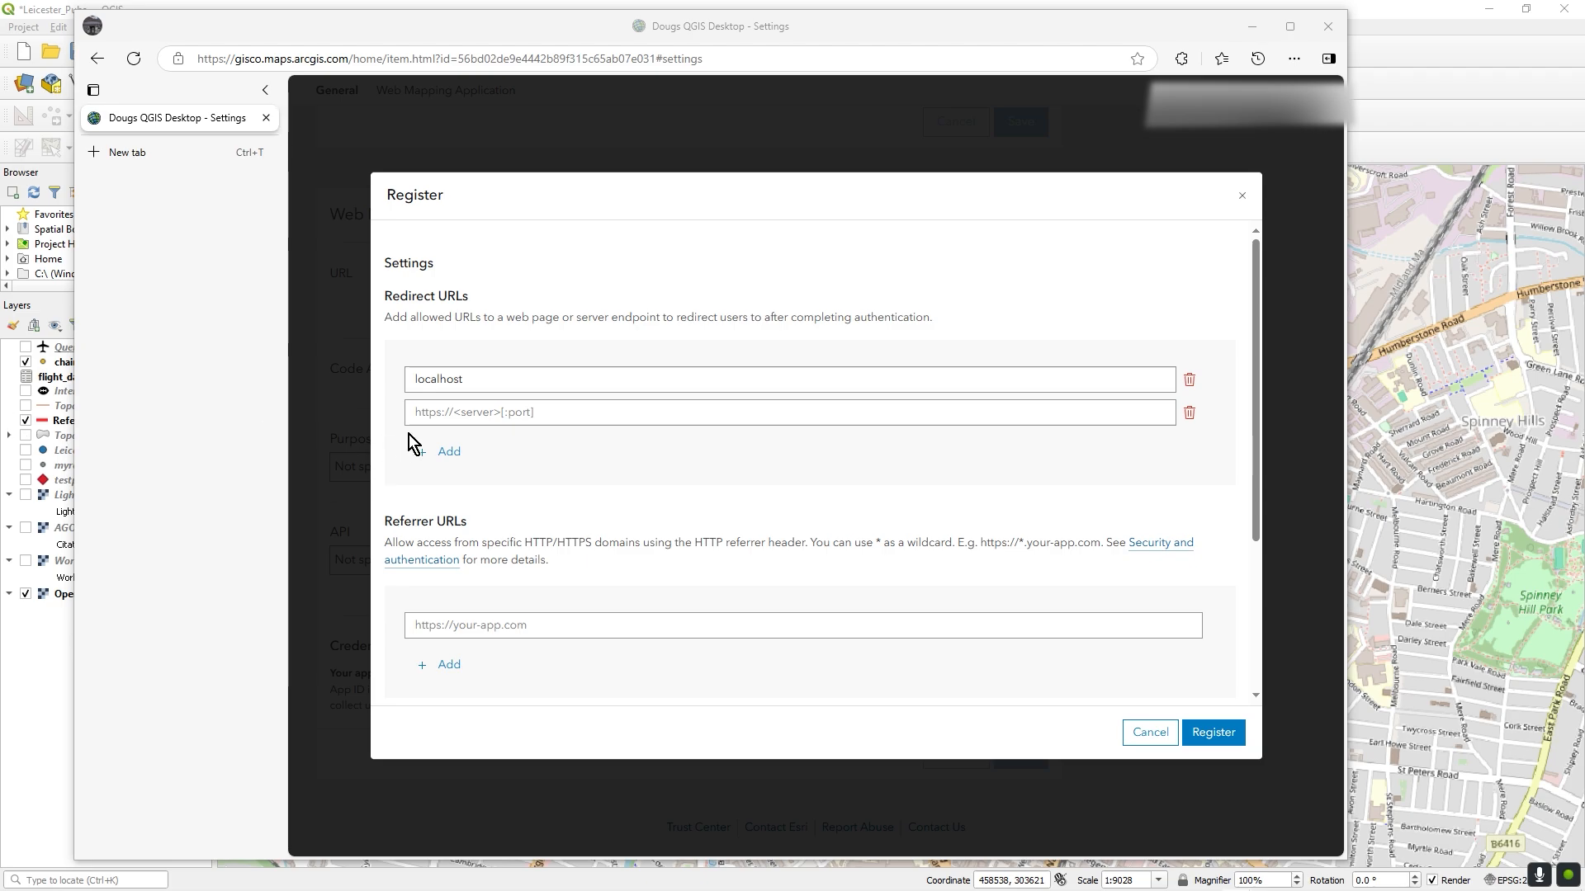
{"action": "left_click", "coordinate": [448, 412]}
{"action": "type", "text": "http://127.0.0.1:7070"}
{"action": "left_click", "coordinate": [451, 454]}
{"action": "type", "text": "https://127.0.0.1:7070"}
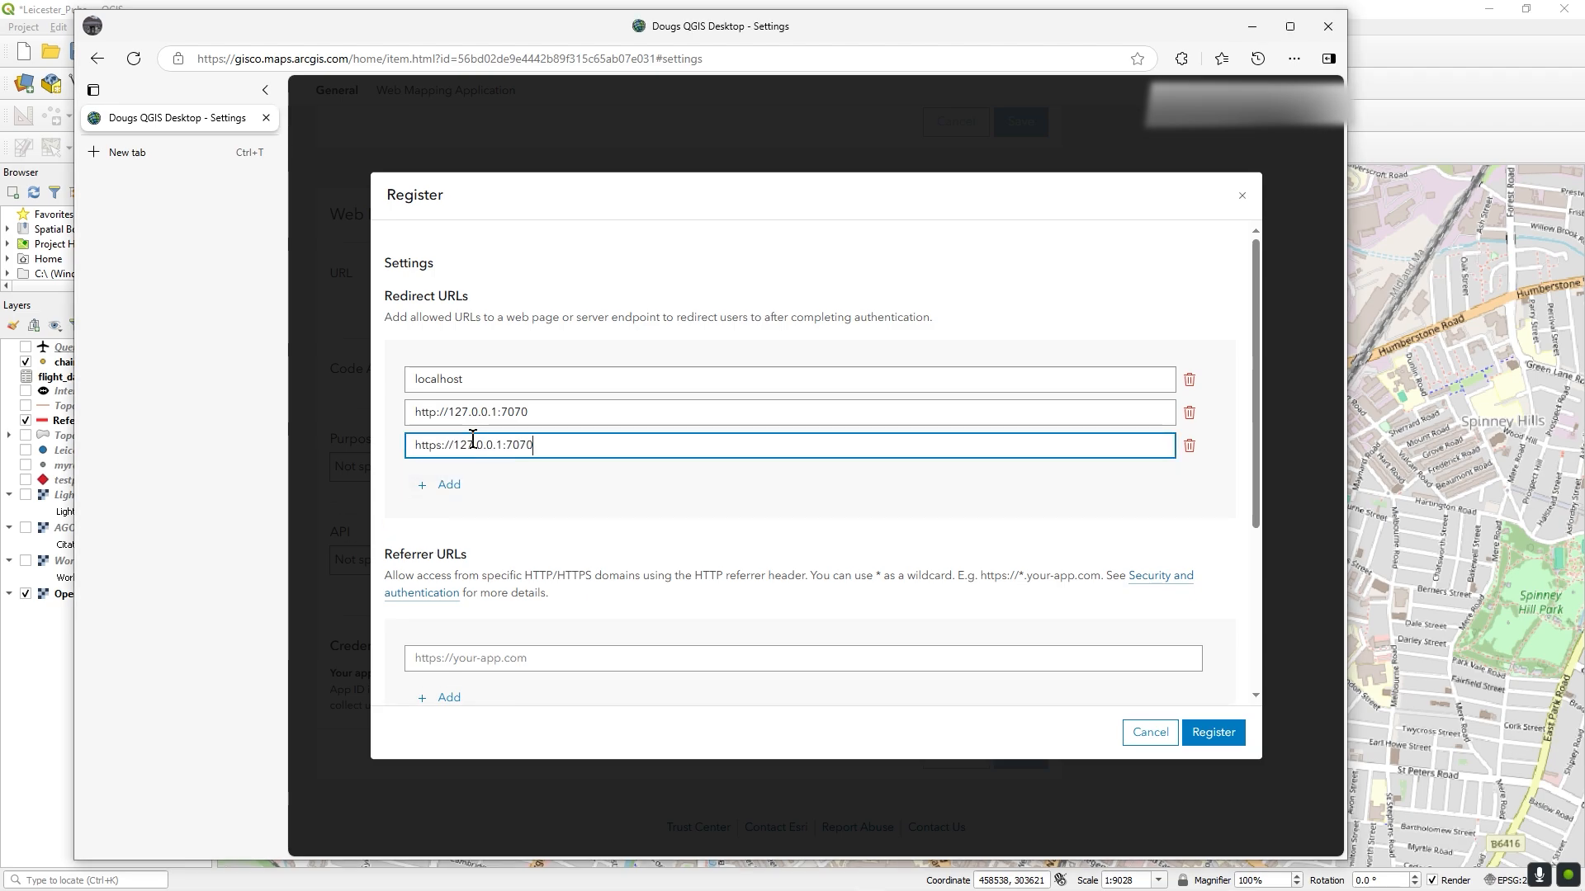
{"action": "left_click", "coordinate": [398, 520]}
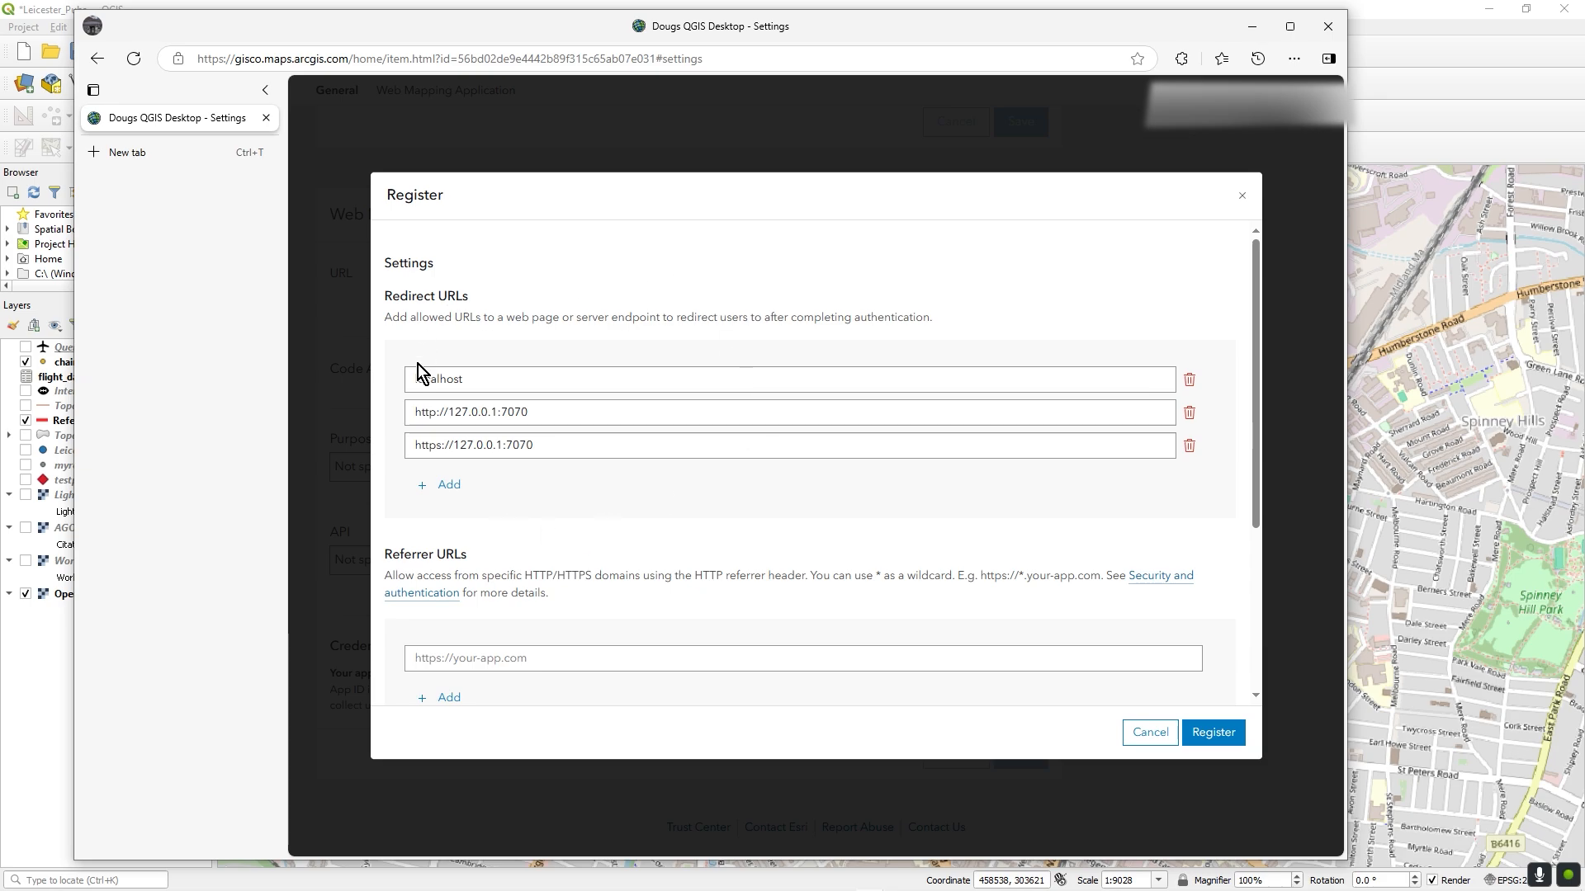
Review the redirect URLs' port number and the remaining referrer, application environment and URL registration settings.
{"action": "left_click", "coordinate": [524, 412]}
{"action": "double_click", "coordinate": [523, 412]}
{"action": "left_click", "coordinate": [524, 412]}
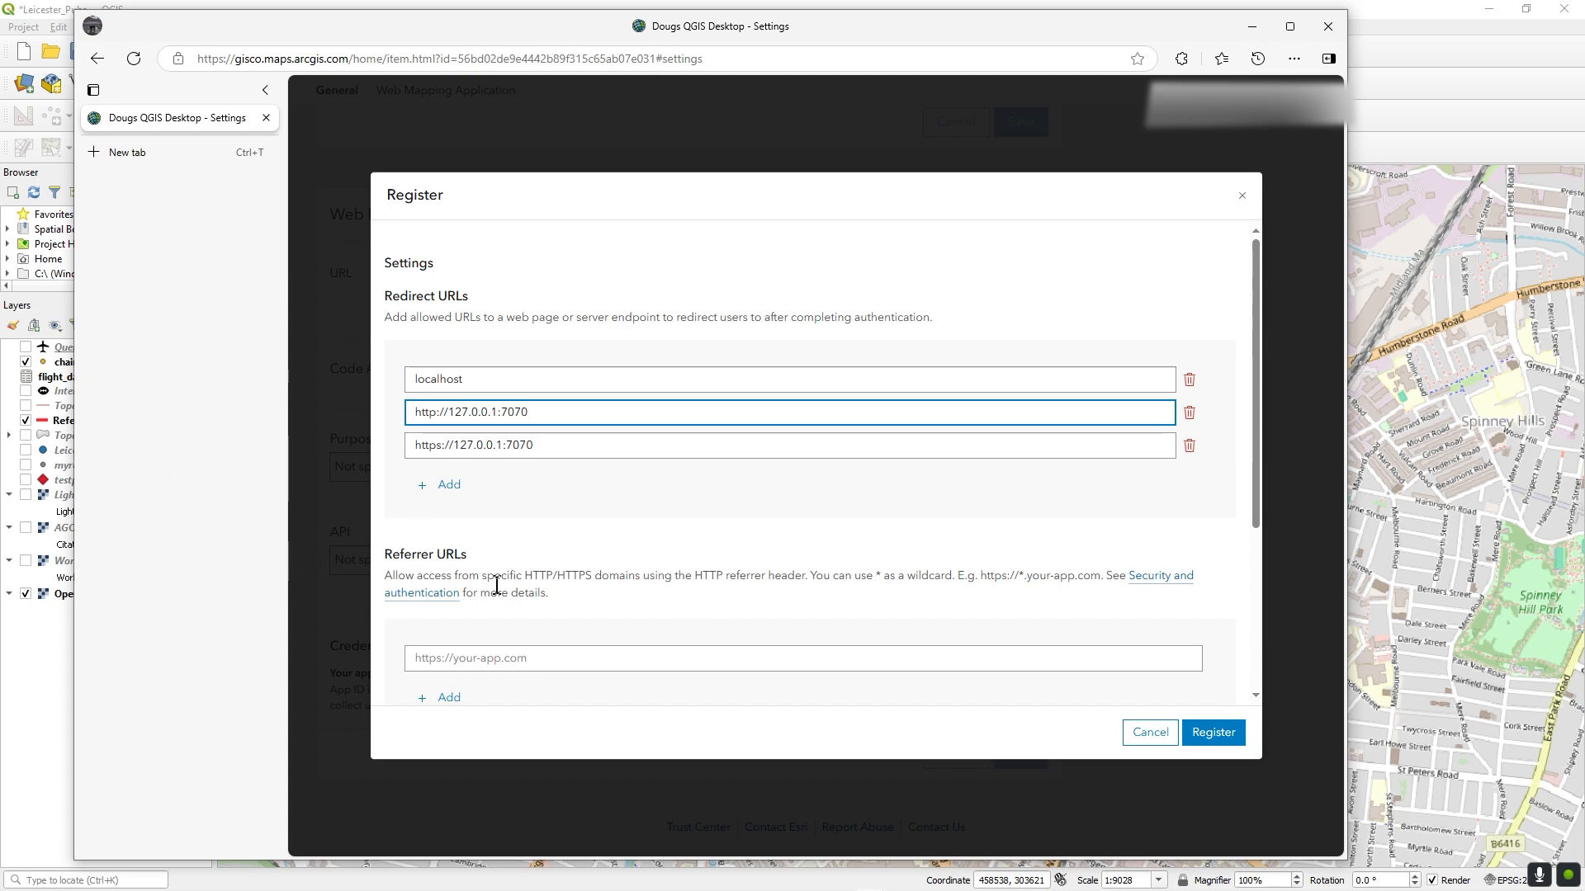
{"action": "scroll", "coordinate": [782, 640], "scroll_direction": "down", "scroll_amount": 3}
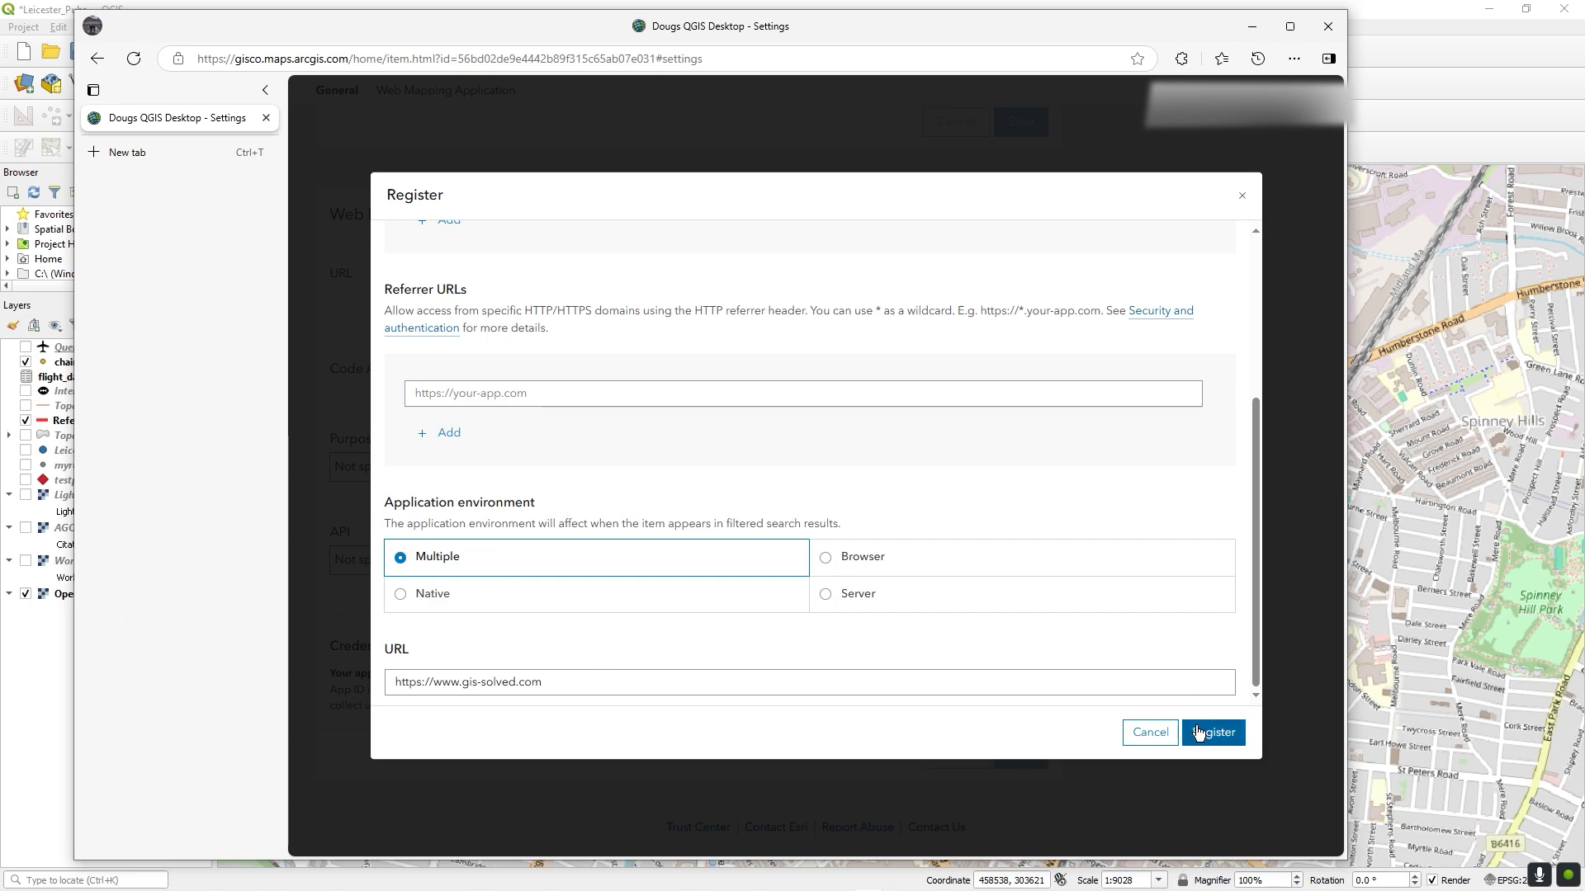
Complete the application's registration and examine its credentials, redirect URLs, application environment, referrers and privileges.
{"action": "left_click", "coordinate": [1210, 732]}
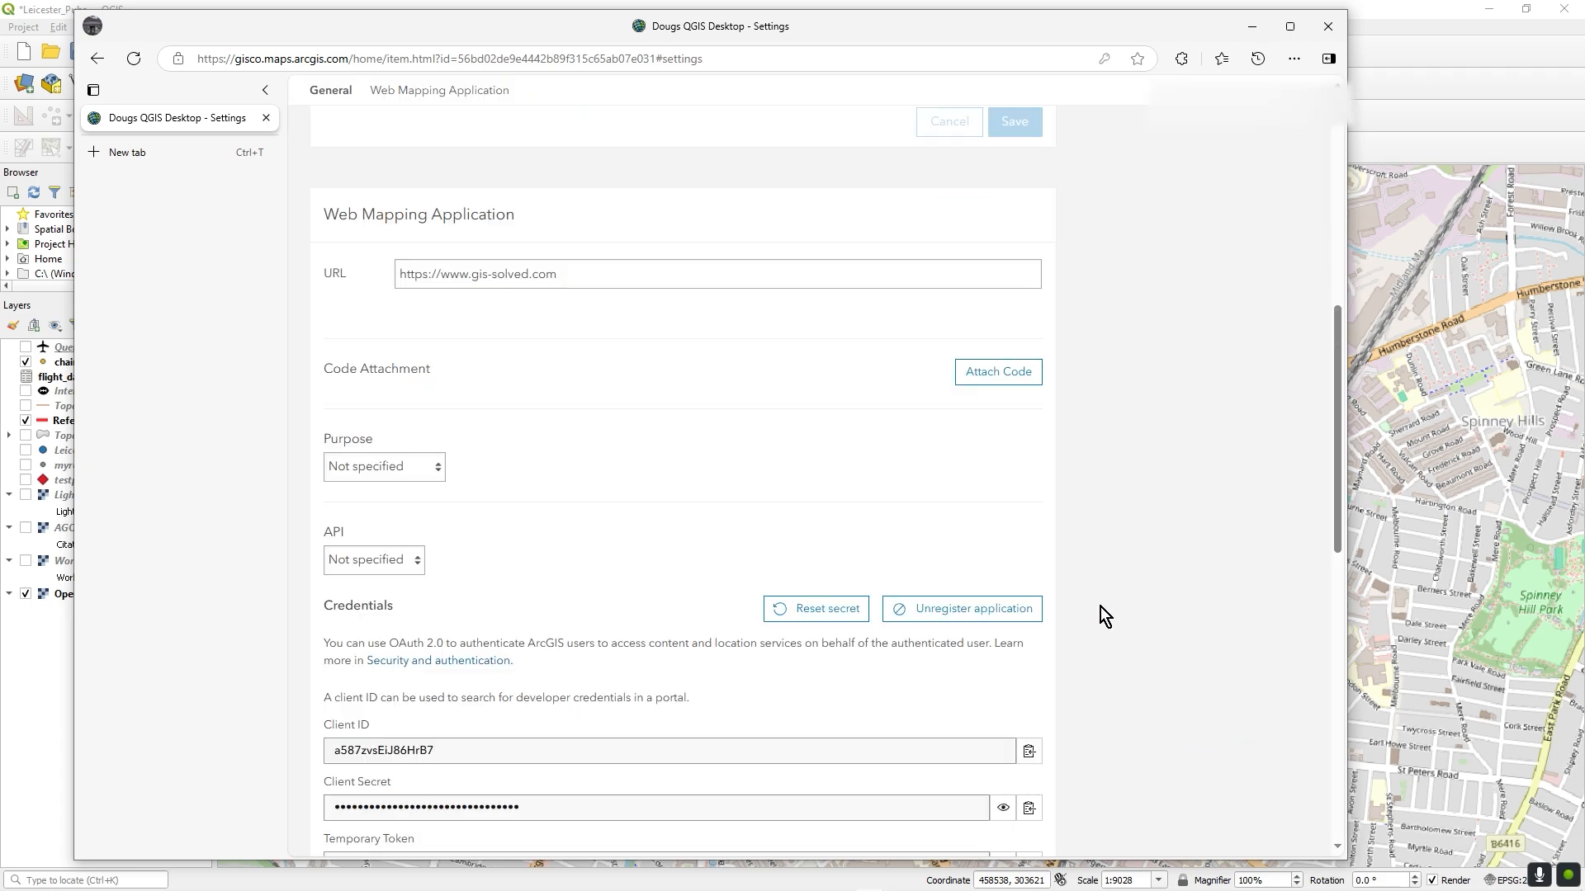
{"action": "scroll", "coordinate": [1103, 608], "scroll_direction": "down", "scroll_amount": 5}
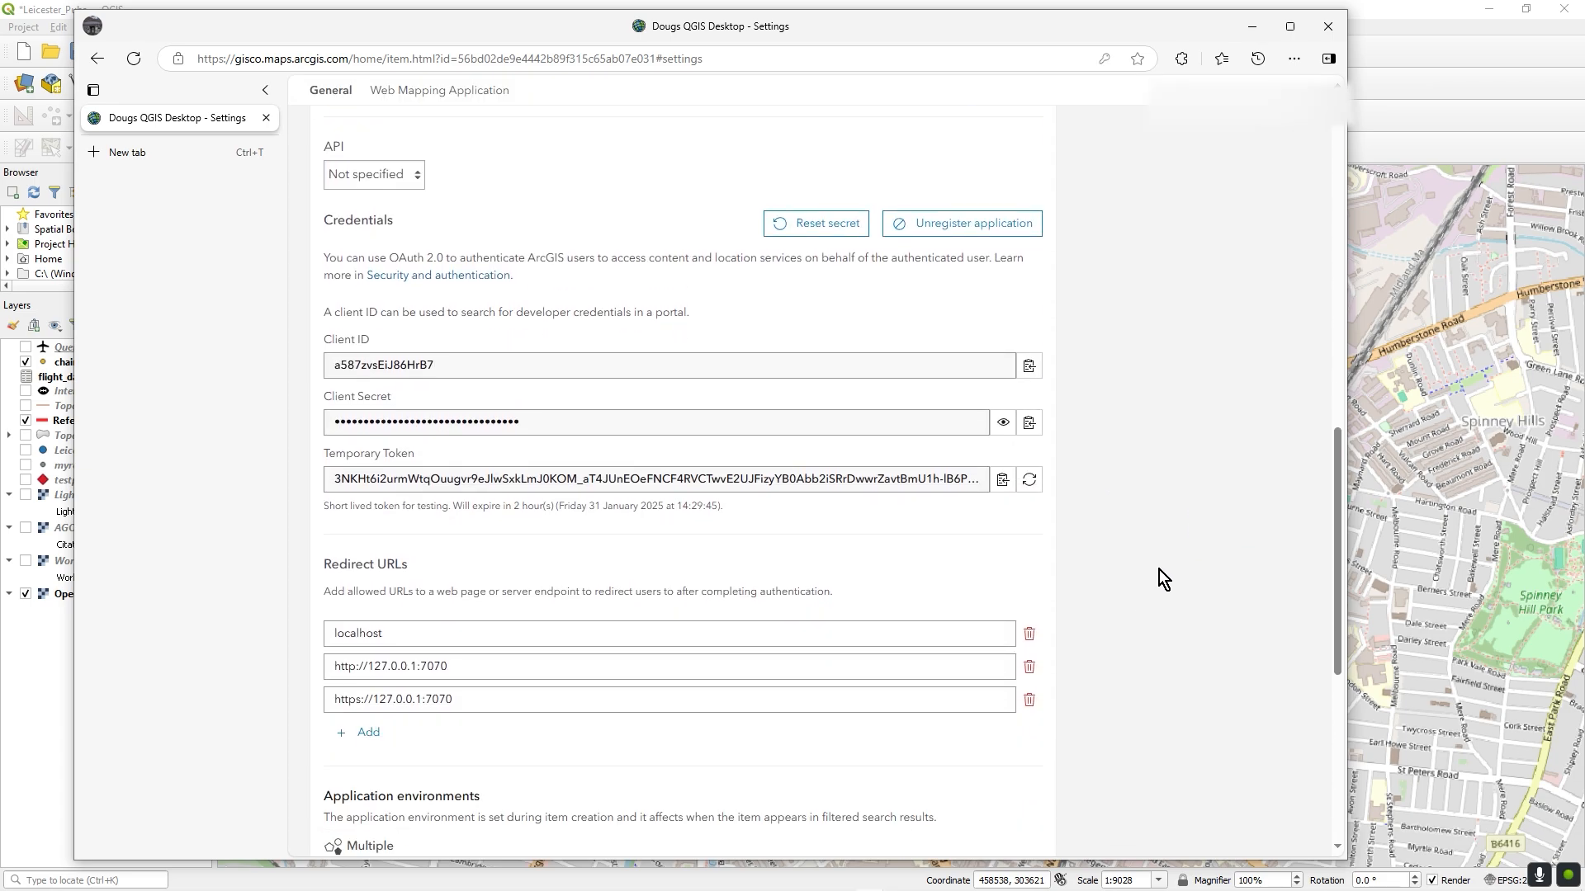
{"action": "scroll", "coordinate": [1159, 569], "scroll_direction": "down", "scroll_amount": 6}
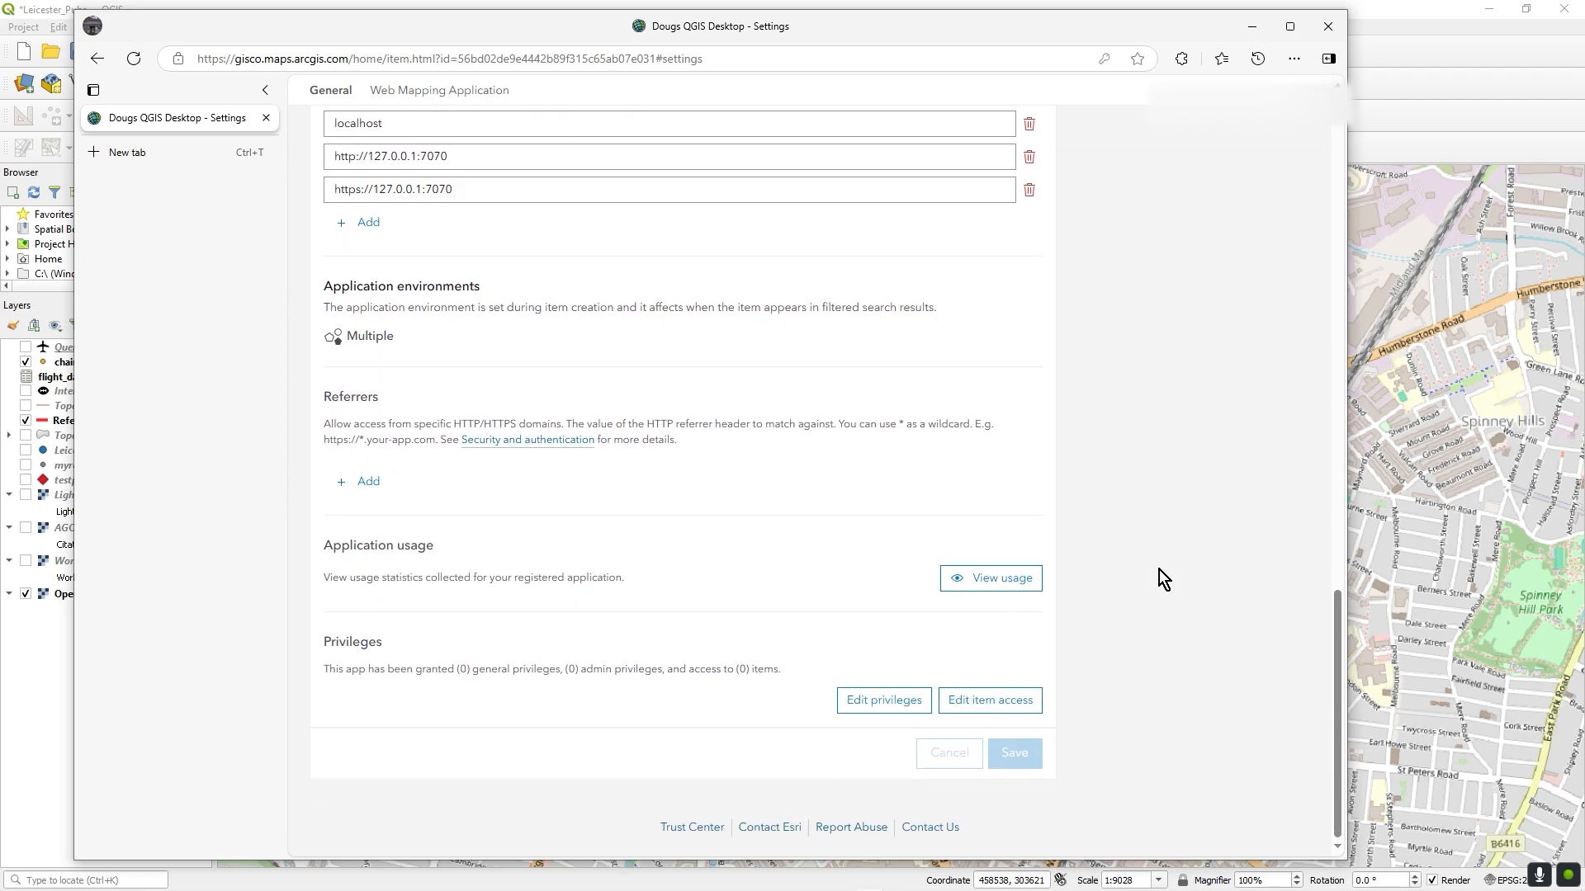
{"action": "scroll", "coordinate": [1158, 570], "scroll_direction": "up", "scroll_amount": 5}
{"action": "scroll", "coordinate": [1159, 569], "scroll_direction": "up", "scroll_amount": 6}
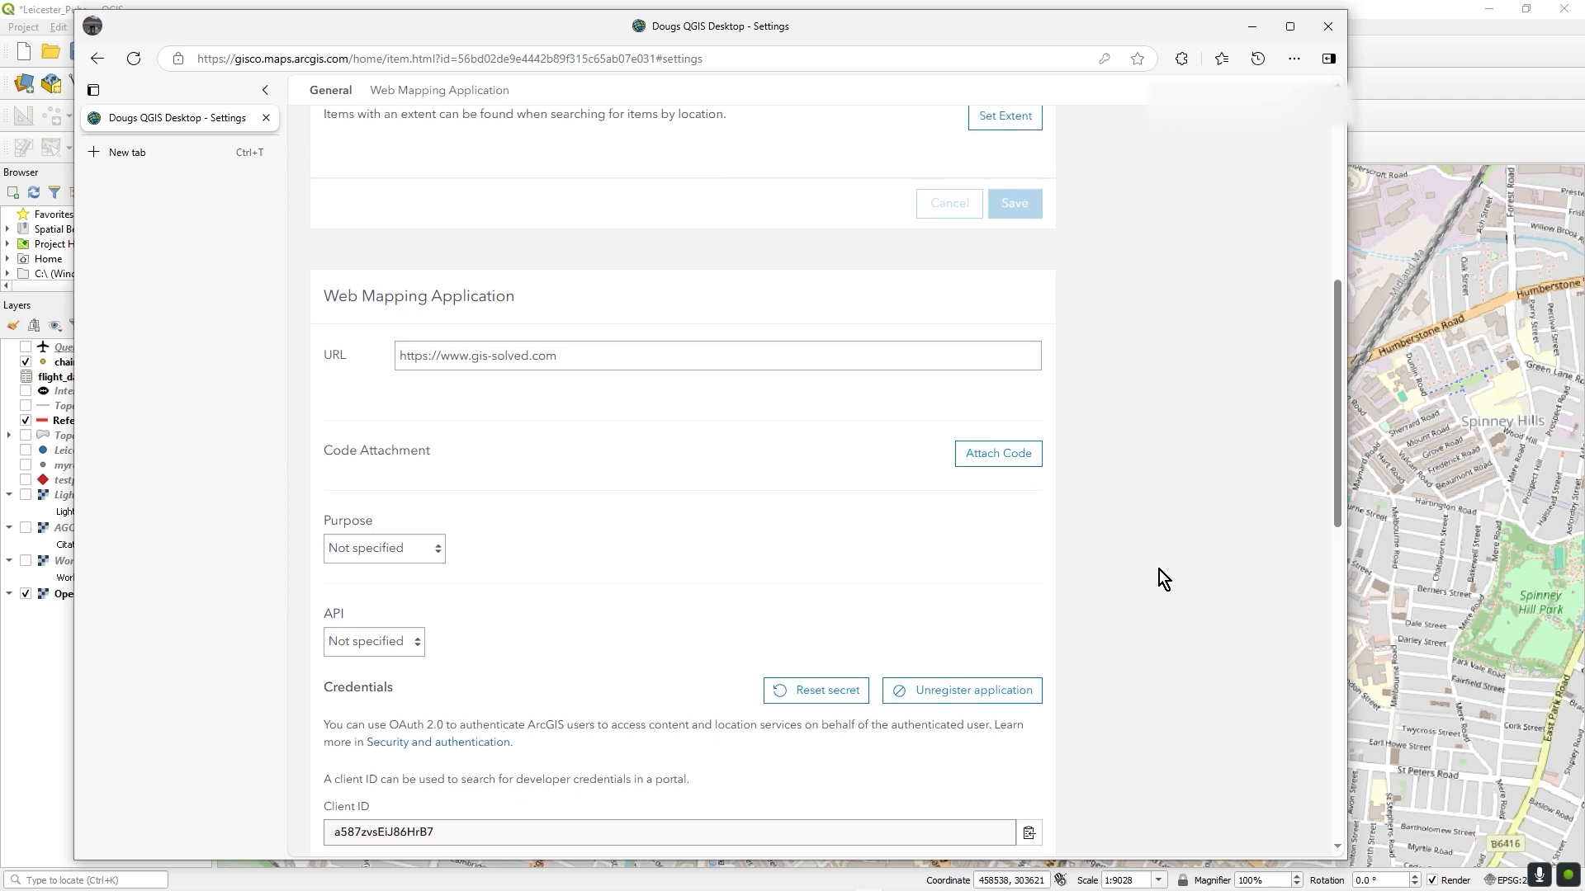
{"action": "scroll", "coordinate": [1159, 570], "scroll_direction": "down", "scroll_amount": 2}
{"action": "scroll", "coordinate": [1158, 569], "scroll_direction": "down", "scroll_amount": 1}
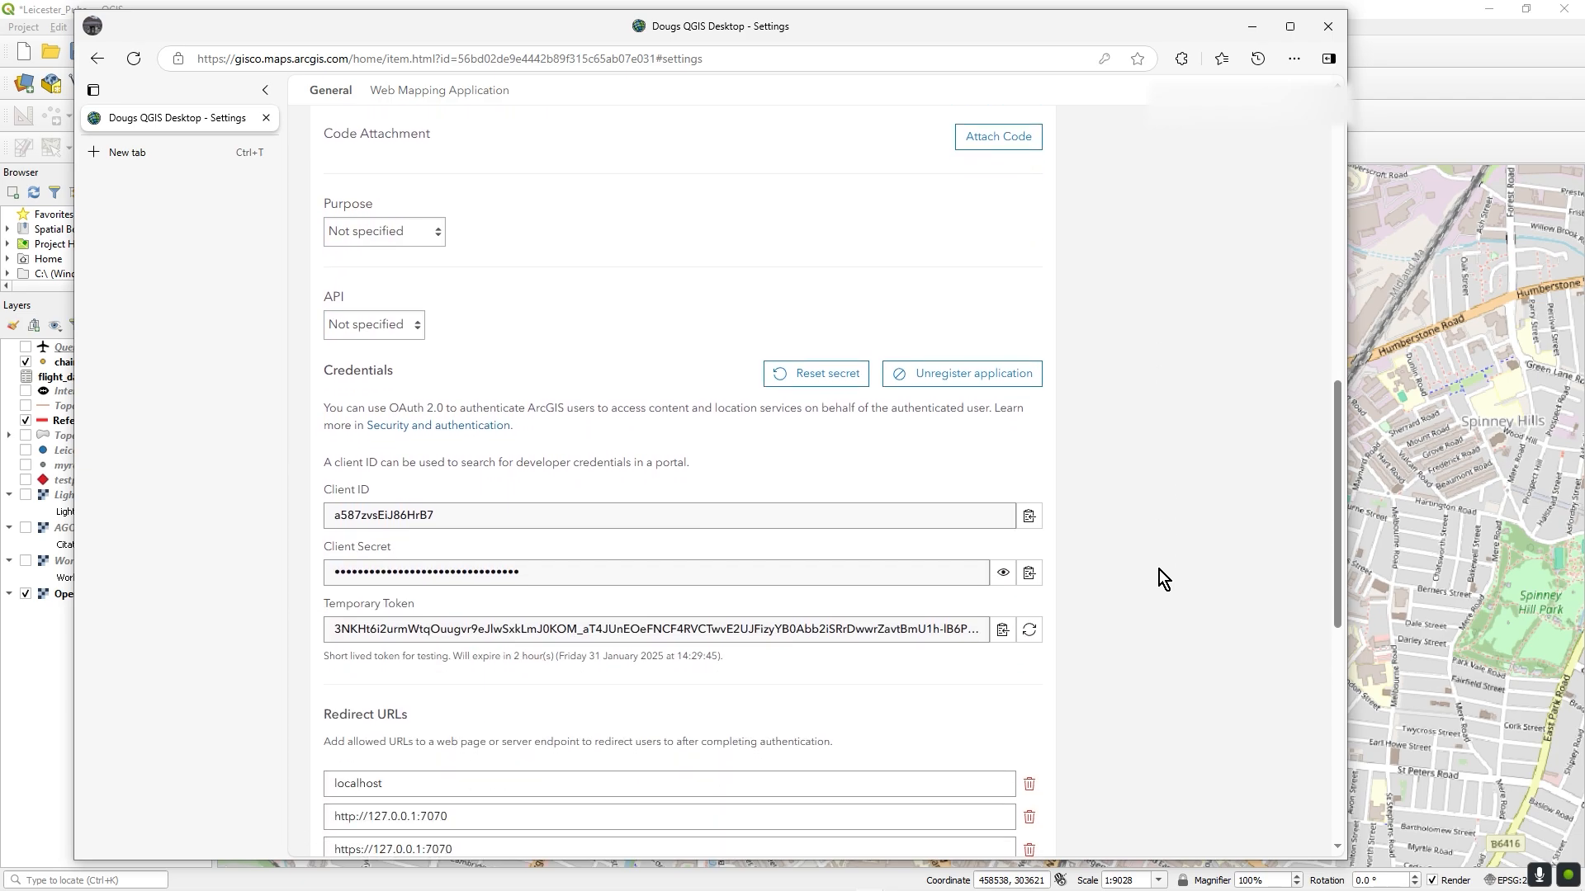
{"action": "scroll", "coordinate": [1162, 577], "scroll_direction": "down", "scroll_amount": 1}
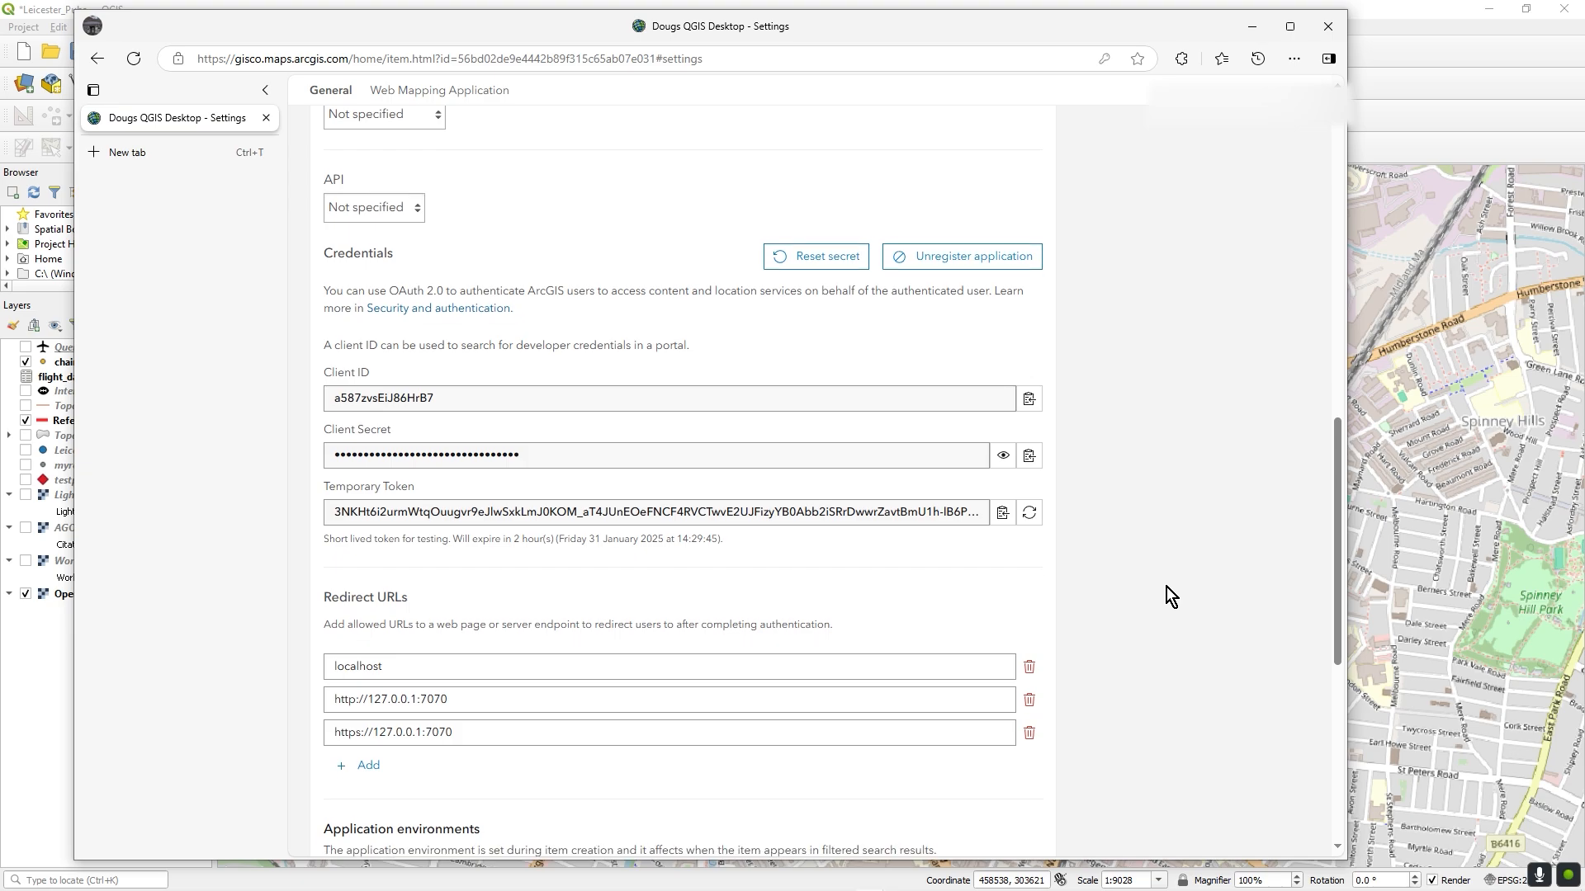
{"action": "scroll", "coordinate": [1166, 587], "scroll_direction": "down", "scroll_amount": 1}
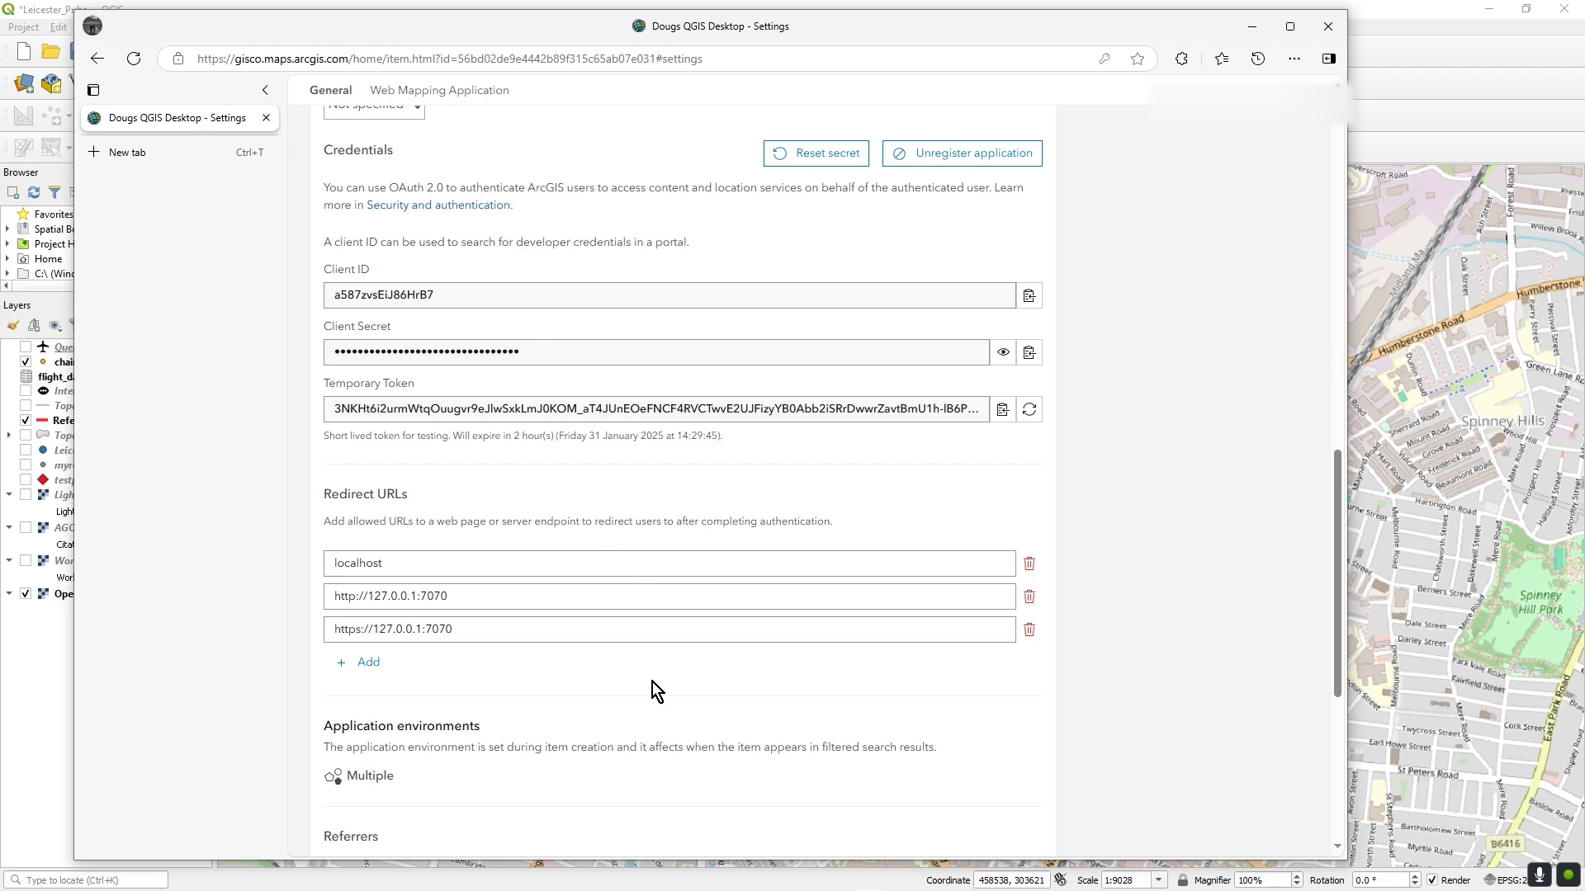
Open a new Notepad document and copy the application's client ID and client secret into it.
{"action": "mouse_move", "coordinate": [594, 888]}
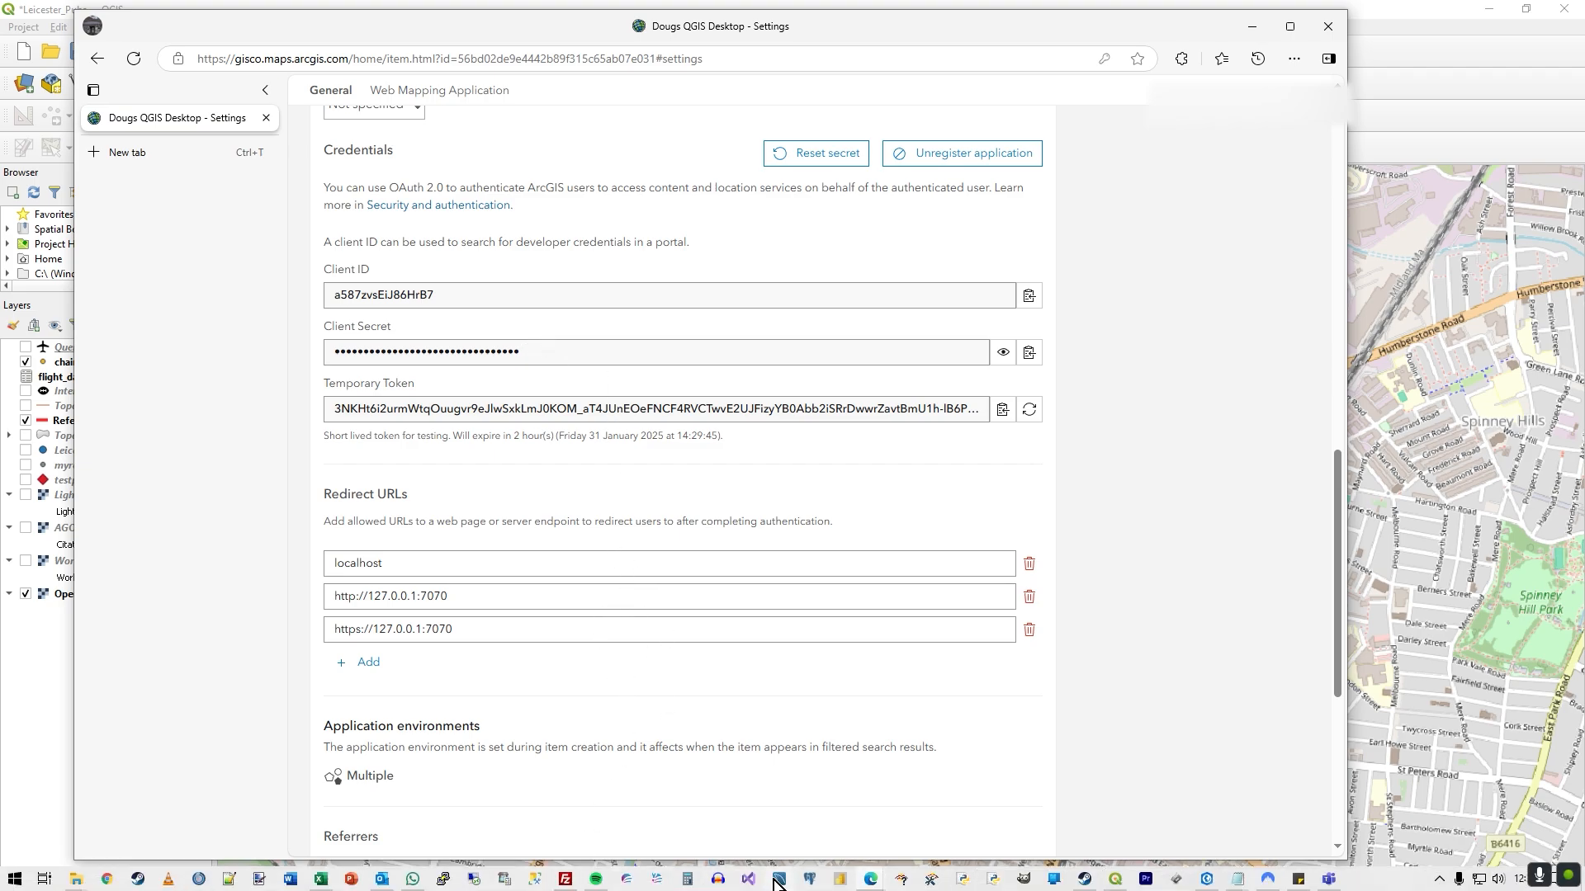
{"action": "right_click", "coordinate": [1238, 881]}
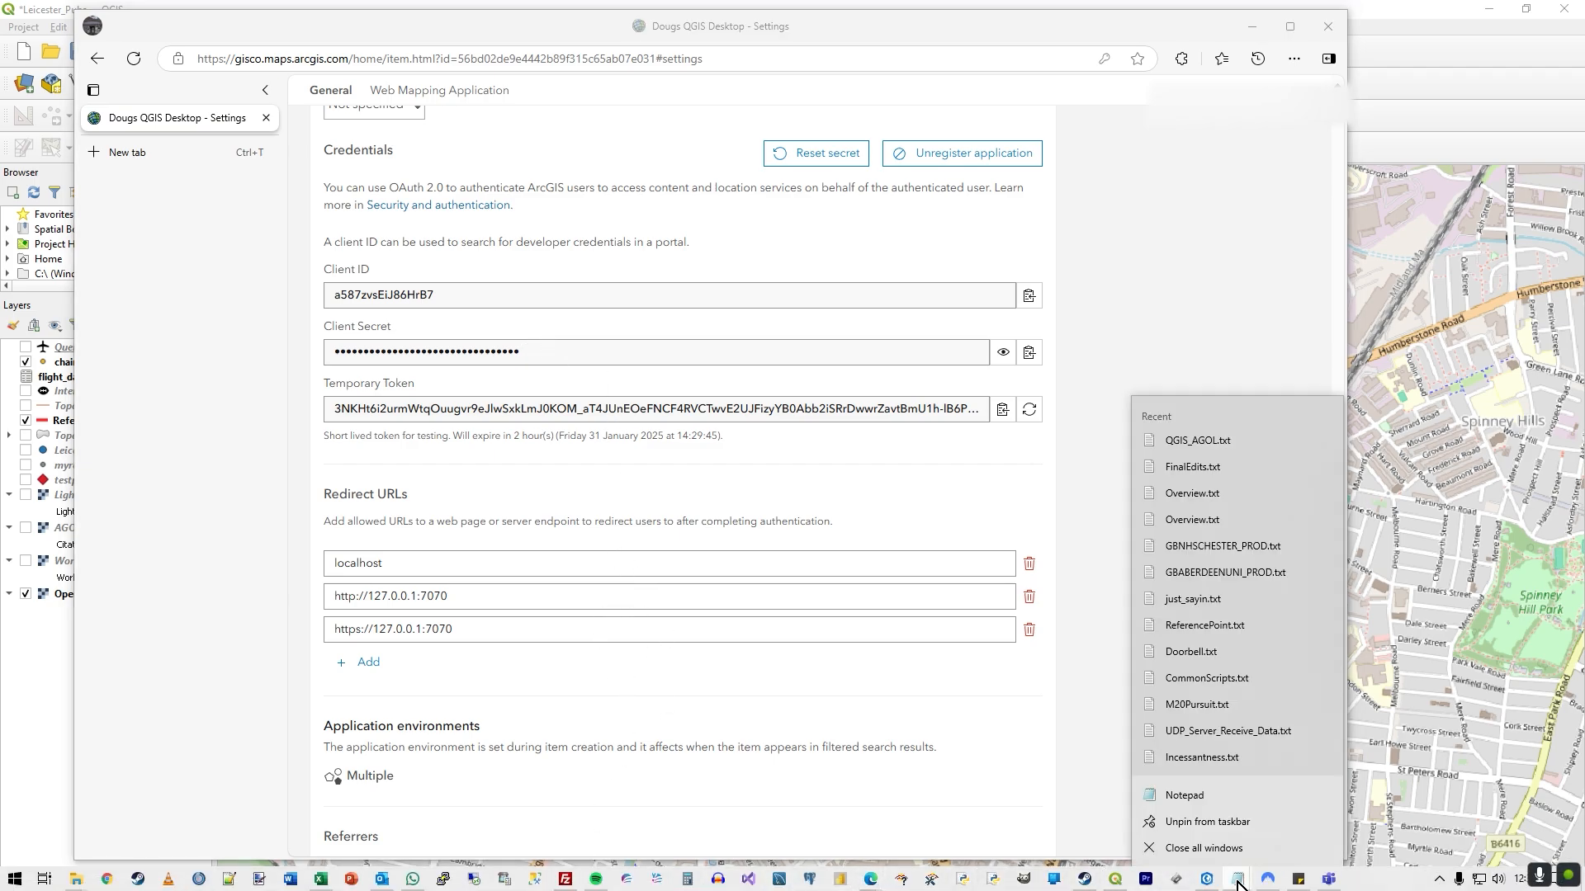
{"action": "left_click", "coordinate": [1228, 799]}
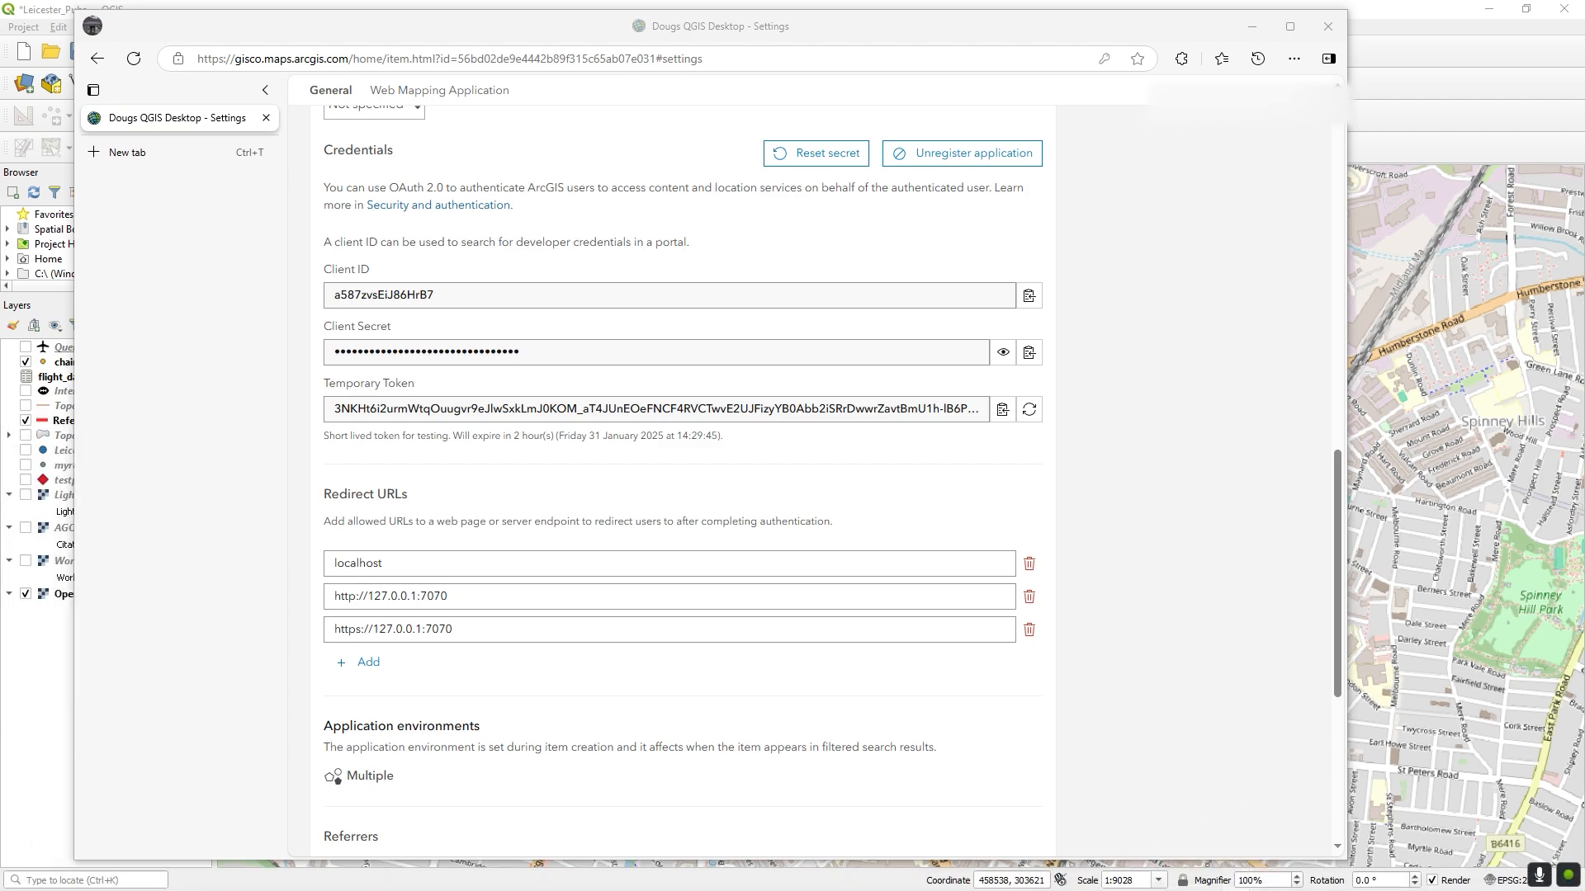
{"action": "left_click", "coordinate": [1030, 297]}
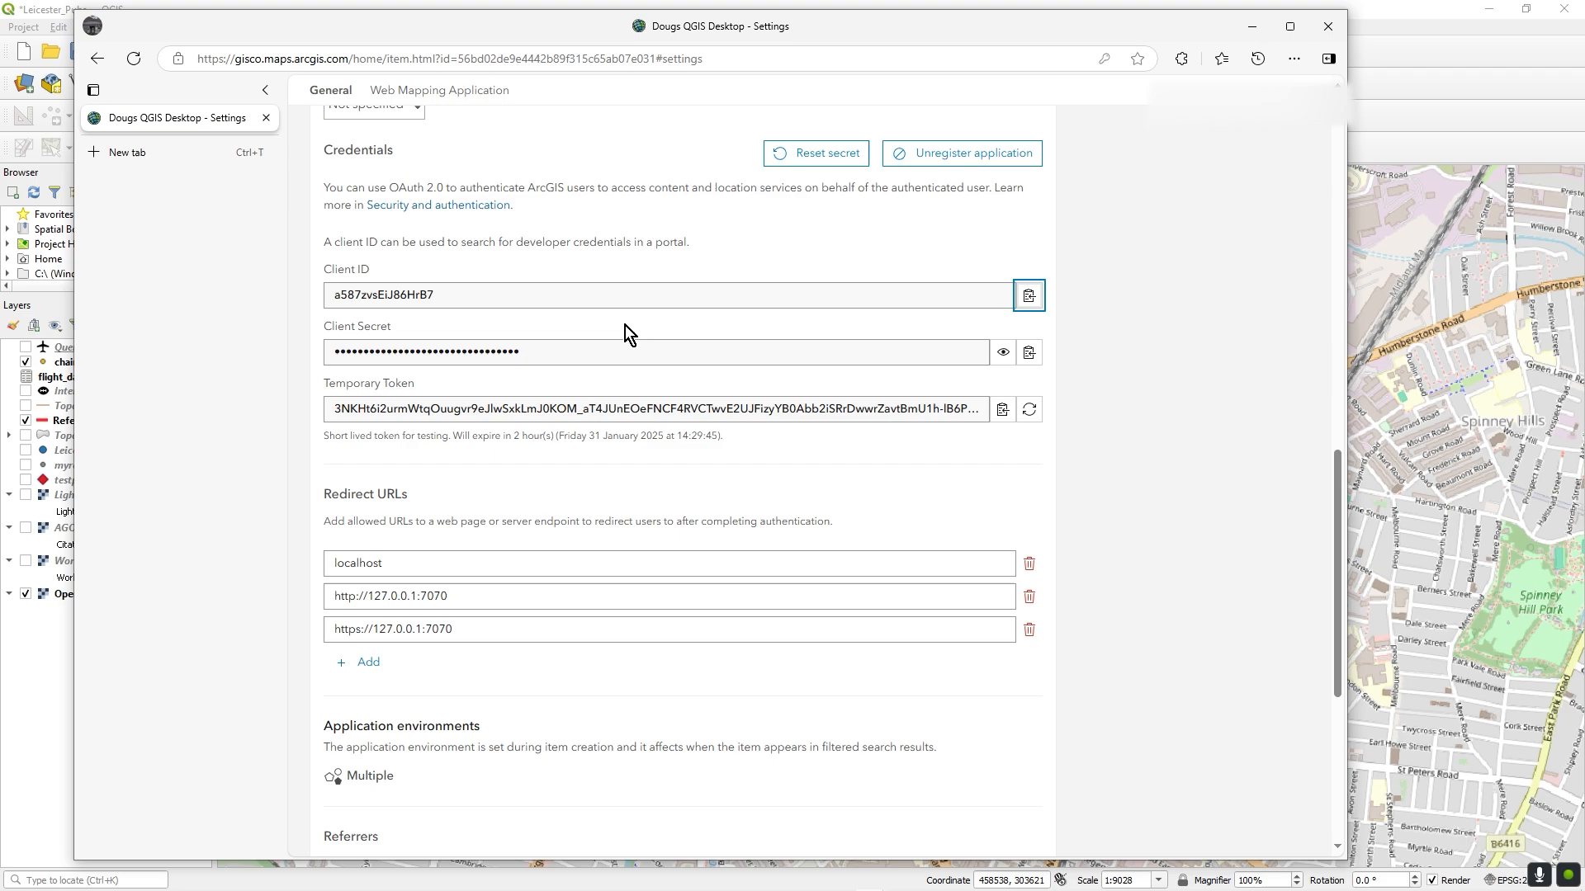
{"action": "key", "text": "alt+Tab"}
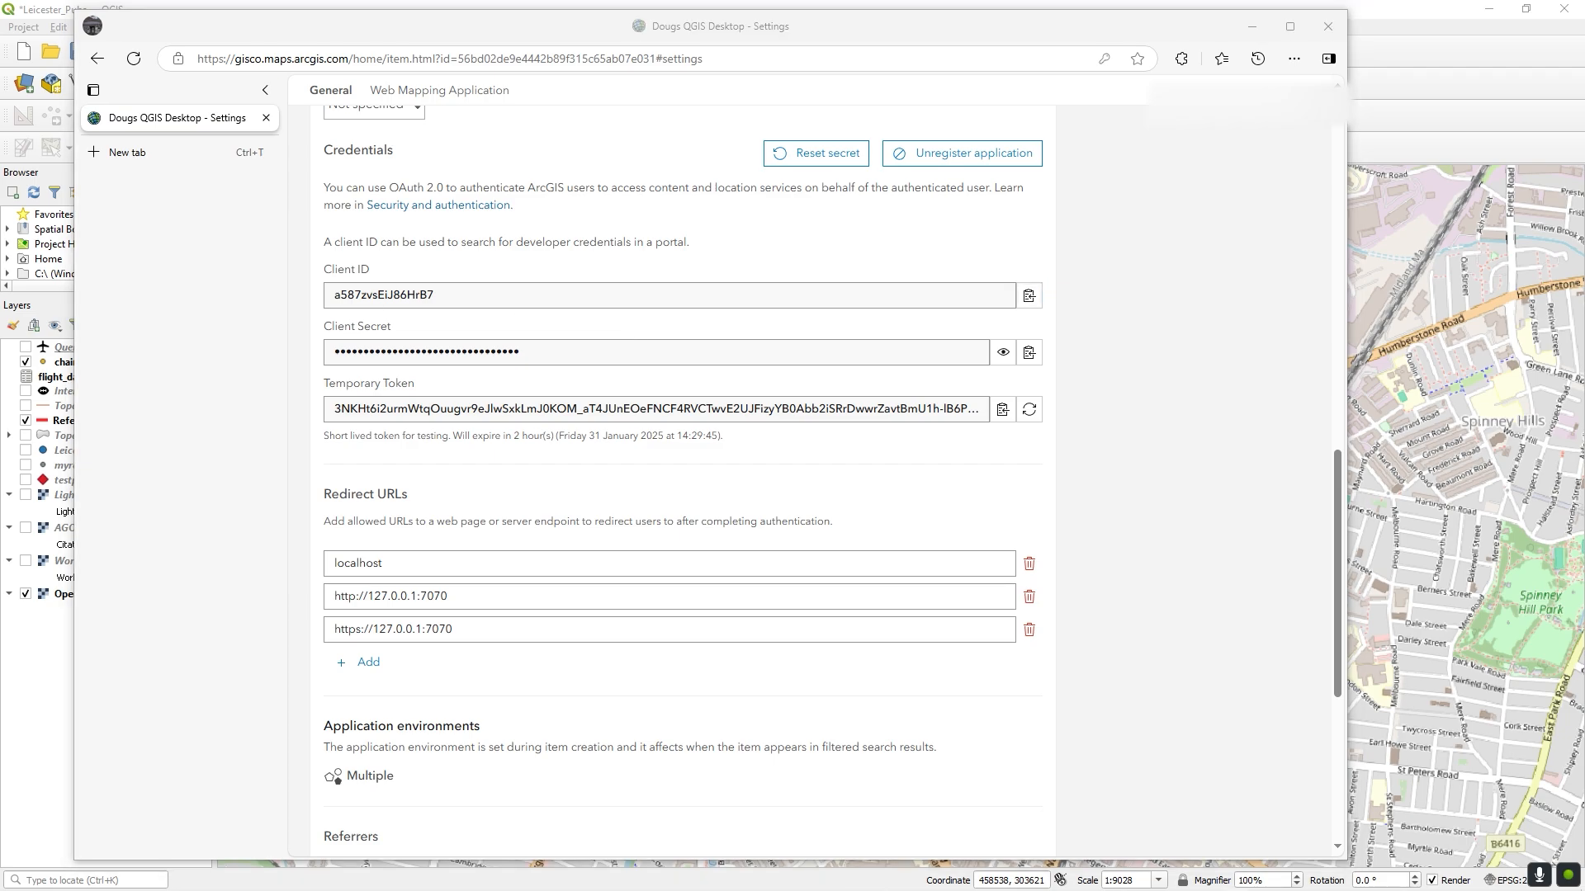
{"action": "left_click", "coordinate": [1029, 355]}
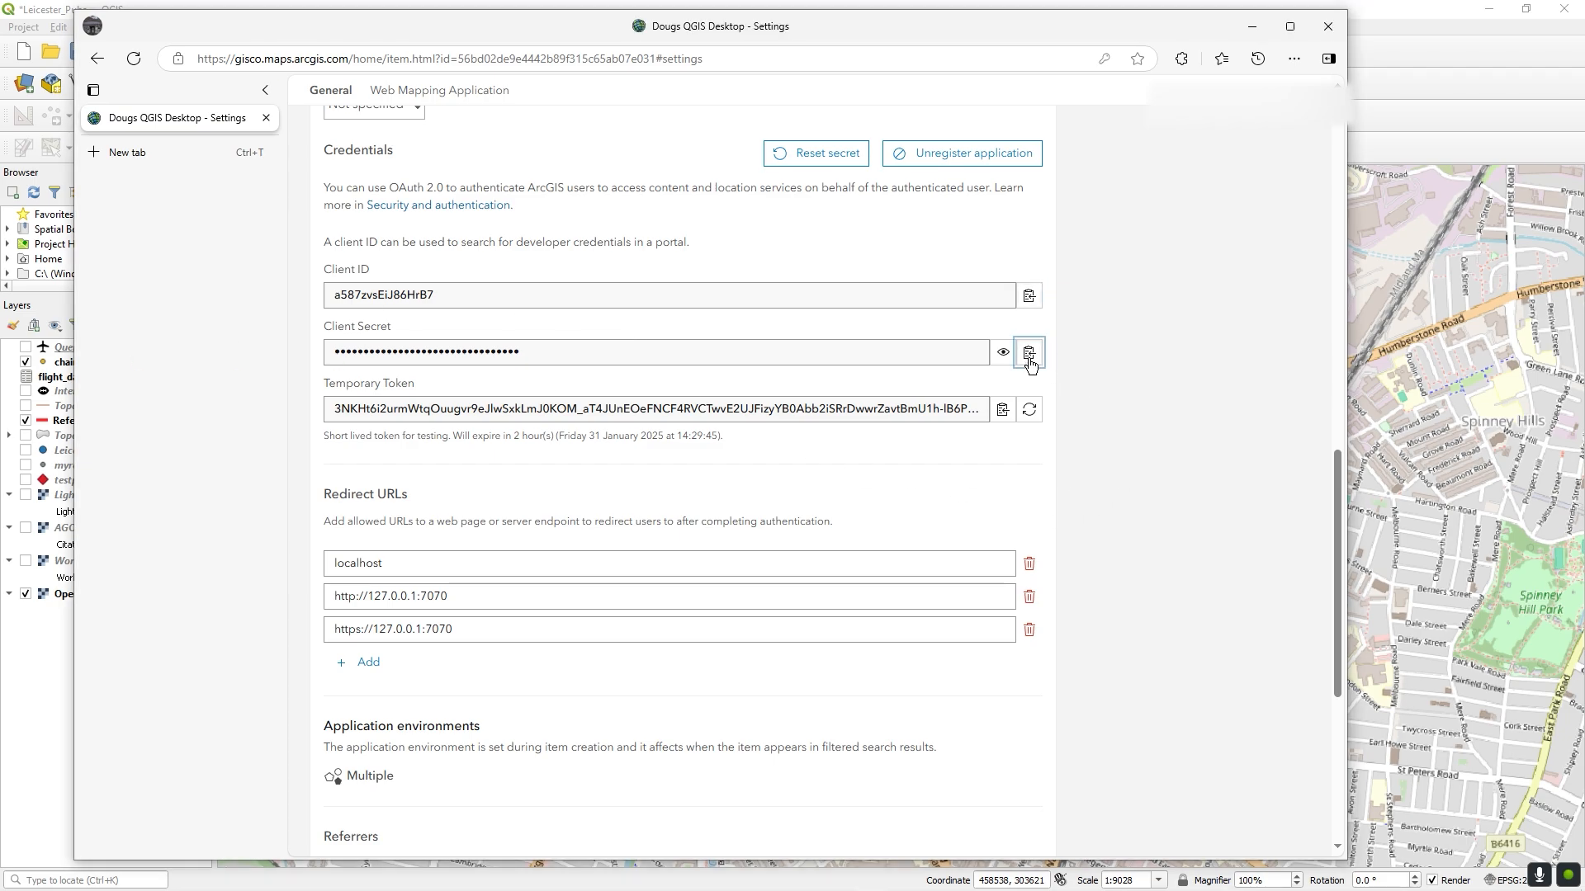
{"action": "key", "text": "alt+Tab"}
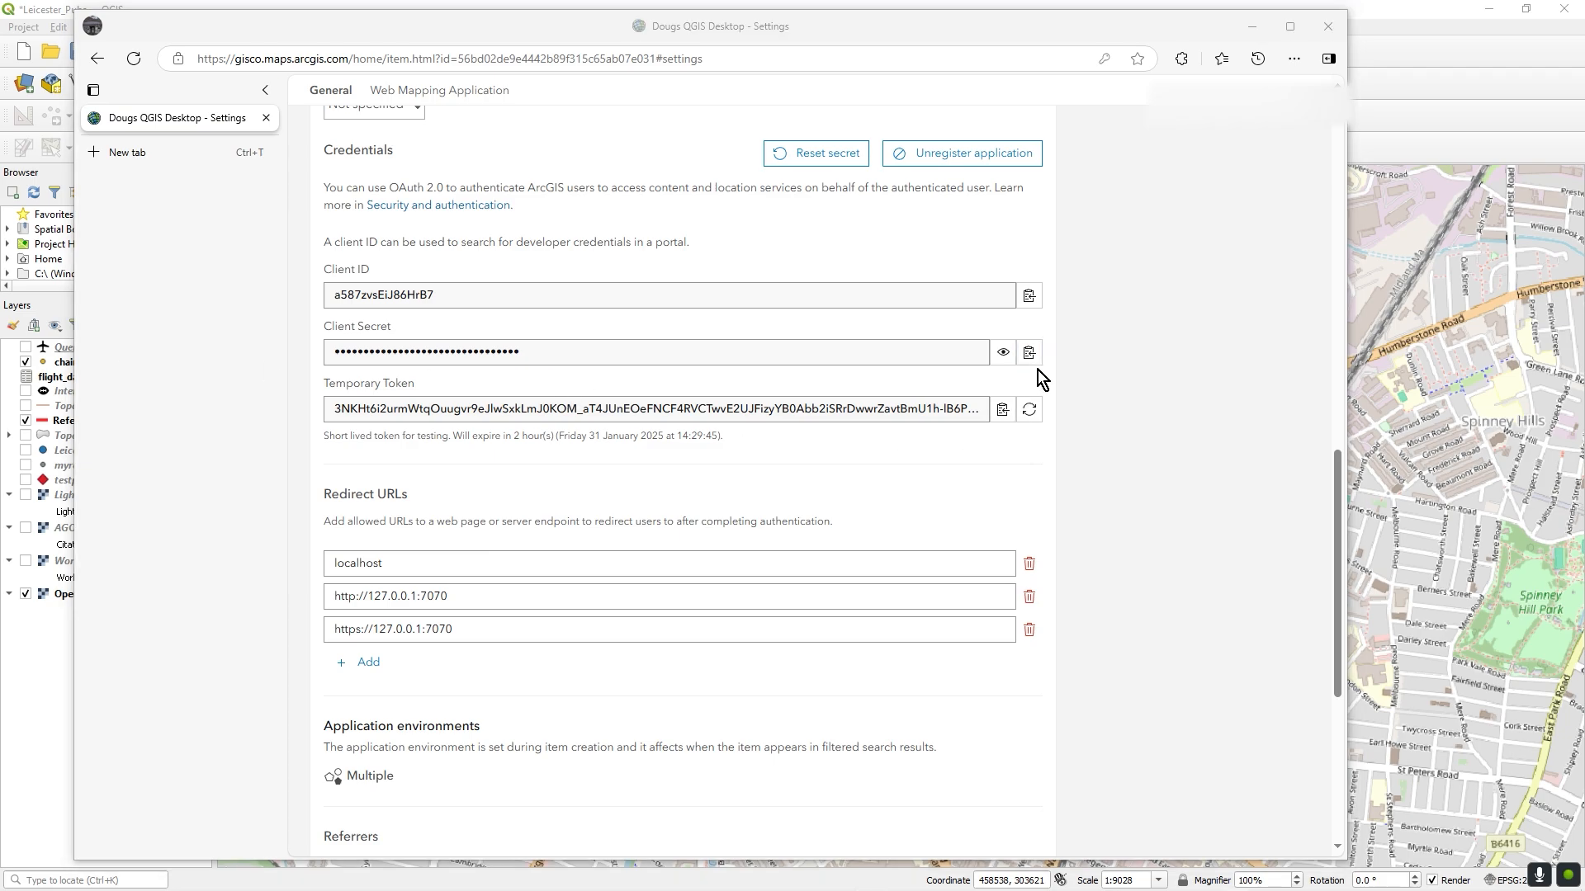
Reveal and hide the client secret again, and check the temporary token's expiry date.
{"action": "left_click", "coordinate": [1004, 357]}
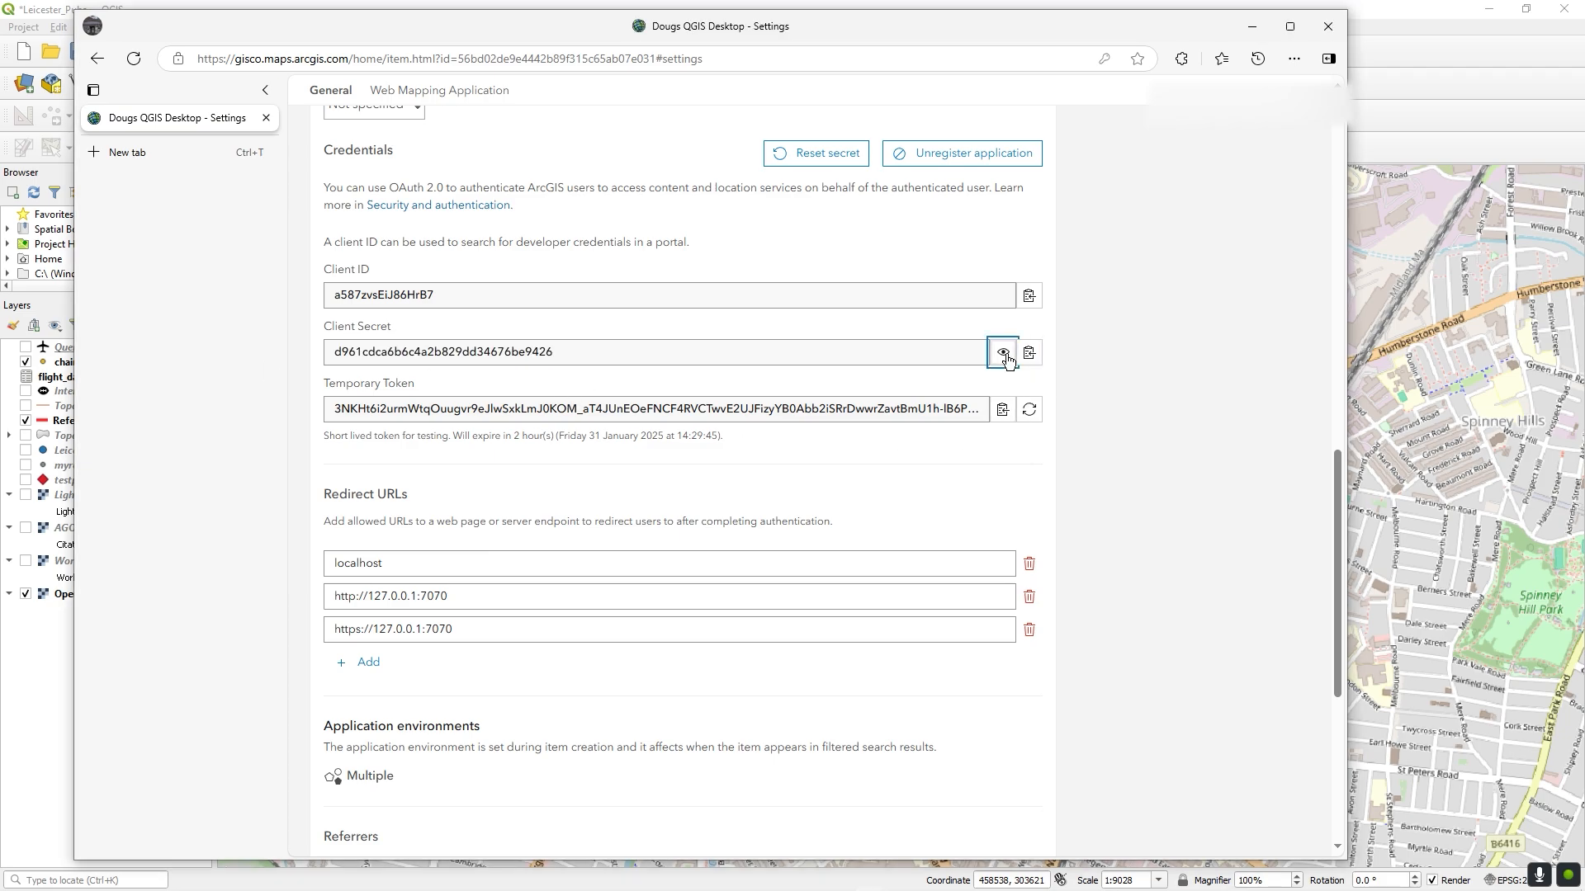
{"action": "left_click", "coordinate": [1004, 355]}
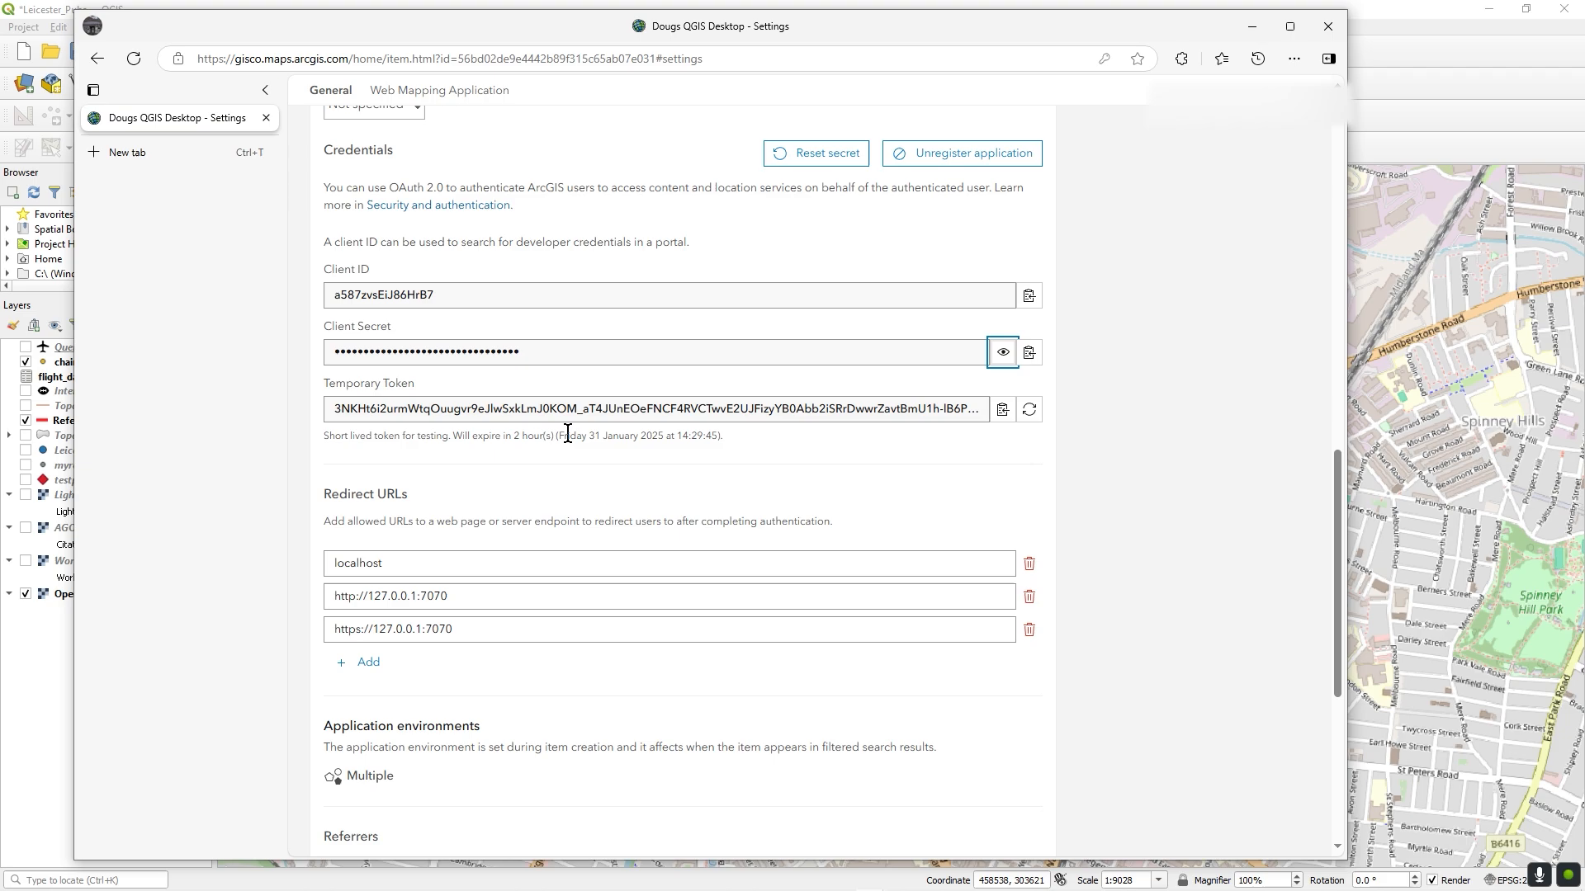
{"action": "left_click_drag", "start_coordinate": [558, 436], "coordinate": [665, 439]}
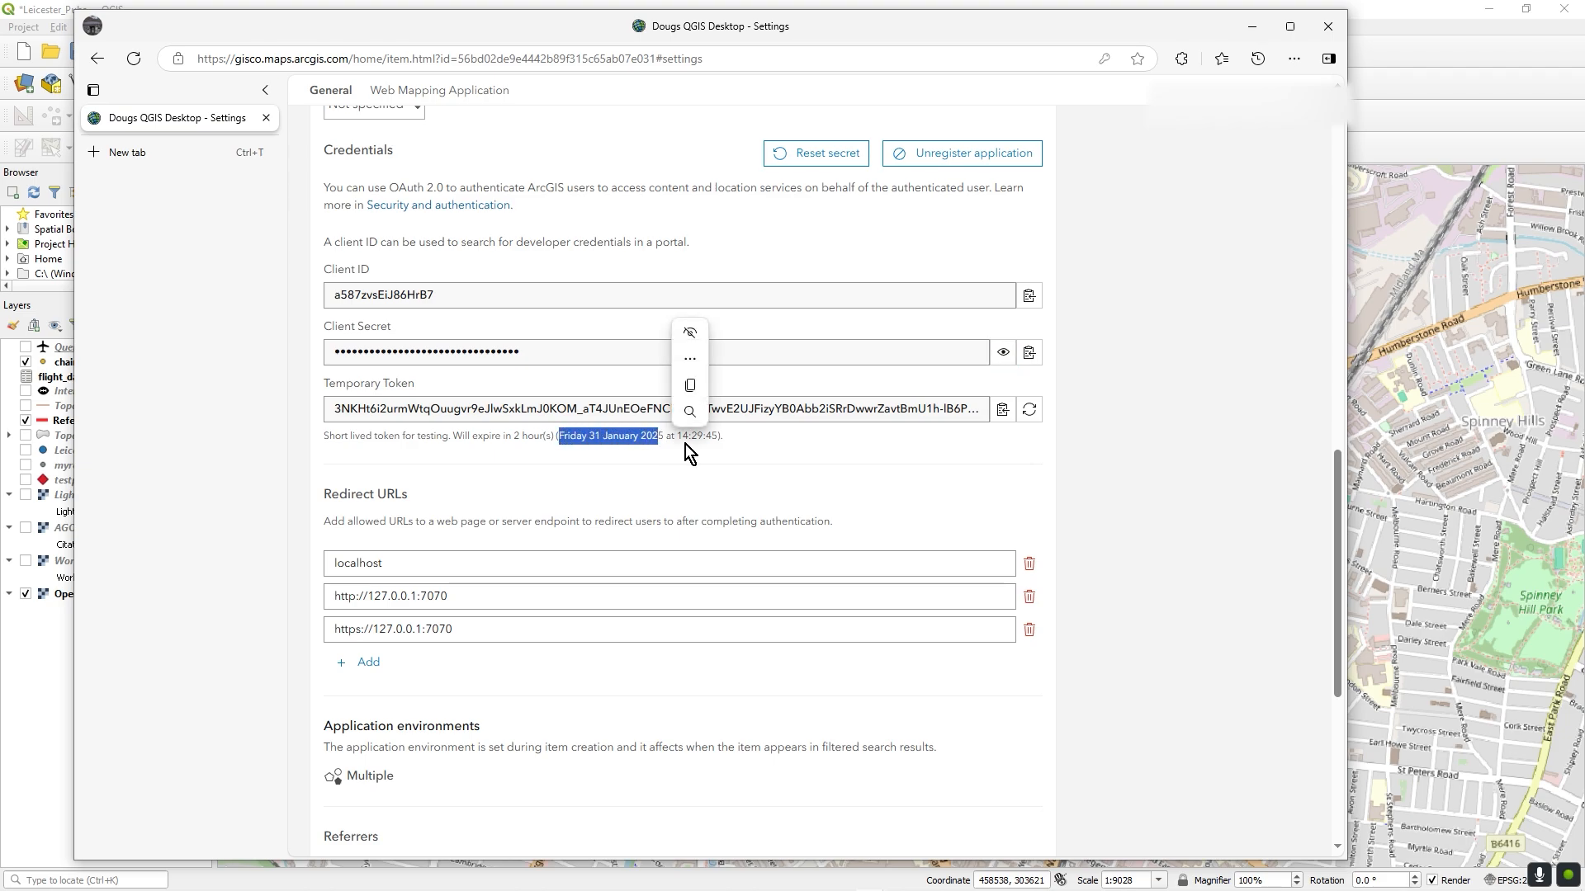
{"action": "left_click", "coordinate": [685, 444]}
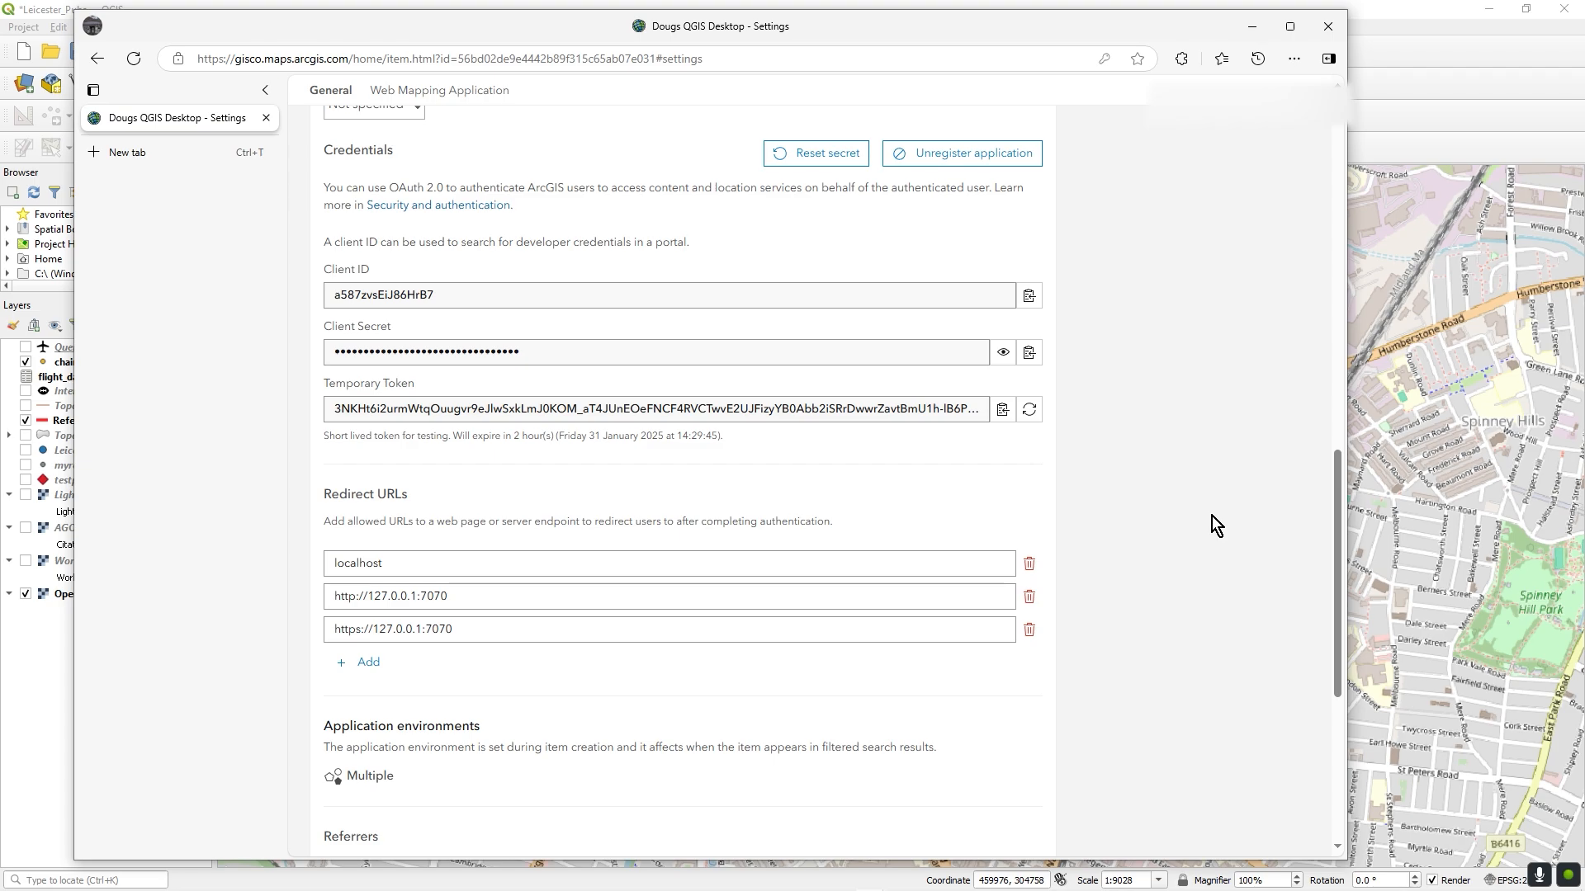
Review the item's General and Web Mapping Application settings and check the credential type on its overview page.
{"action": "scroll", "coordinate": [1190, 529], "scroll_direction": "up", "scroll_amount": 7}
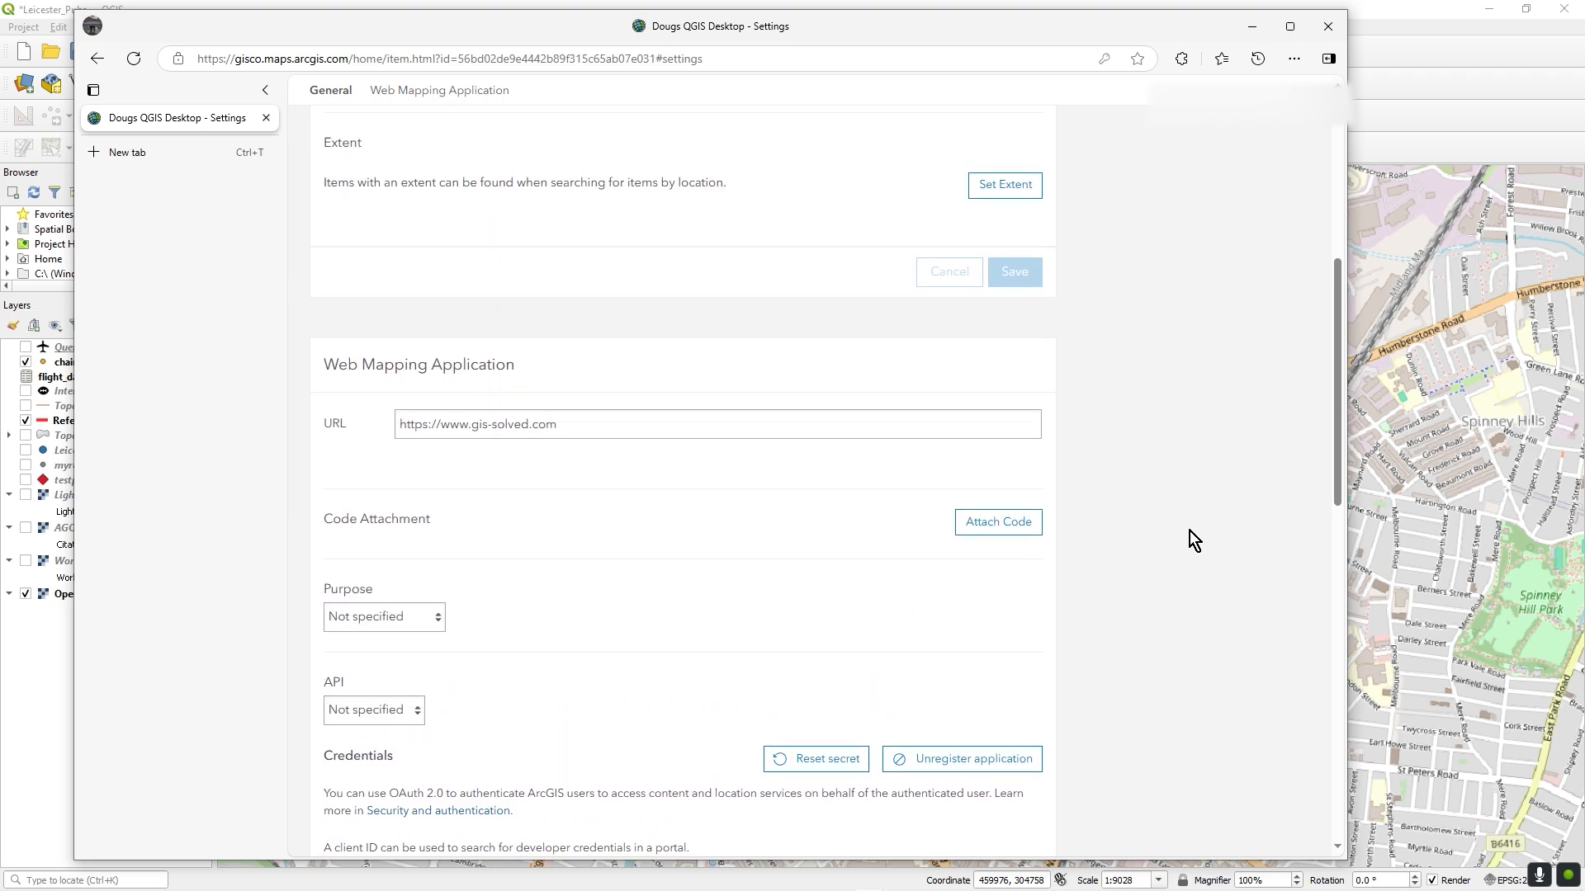
{"action": "scroll", "coordinate": [1190, 532], "scroll_direction": "up", "scroll_amount": 6}
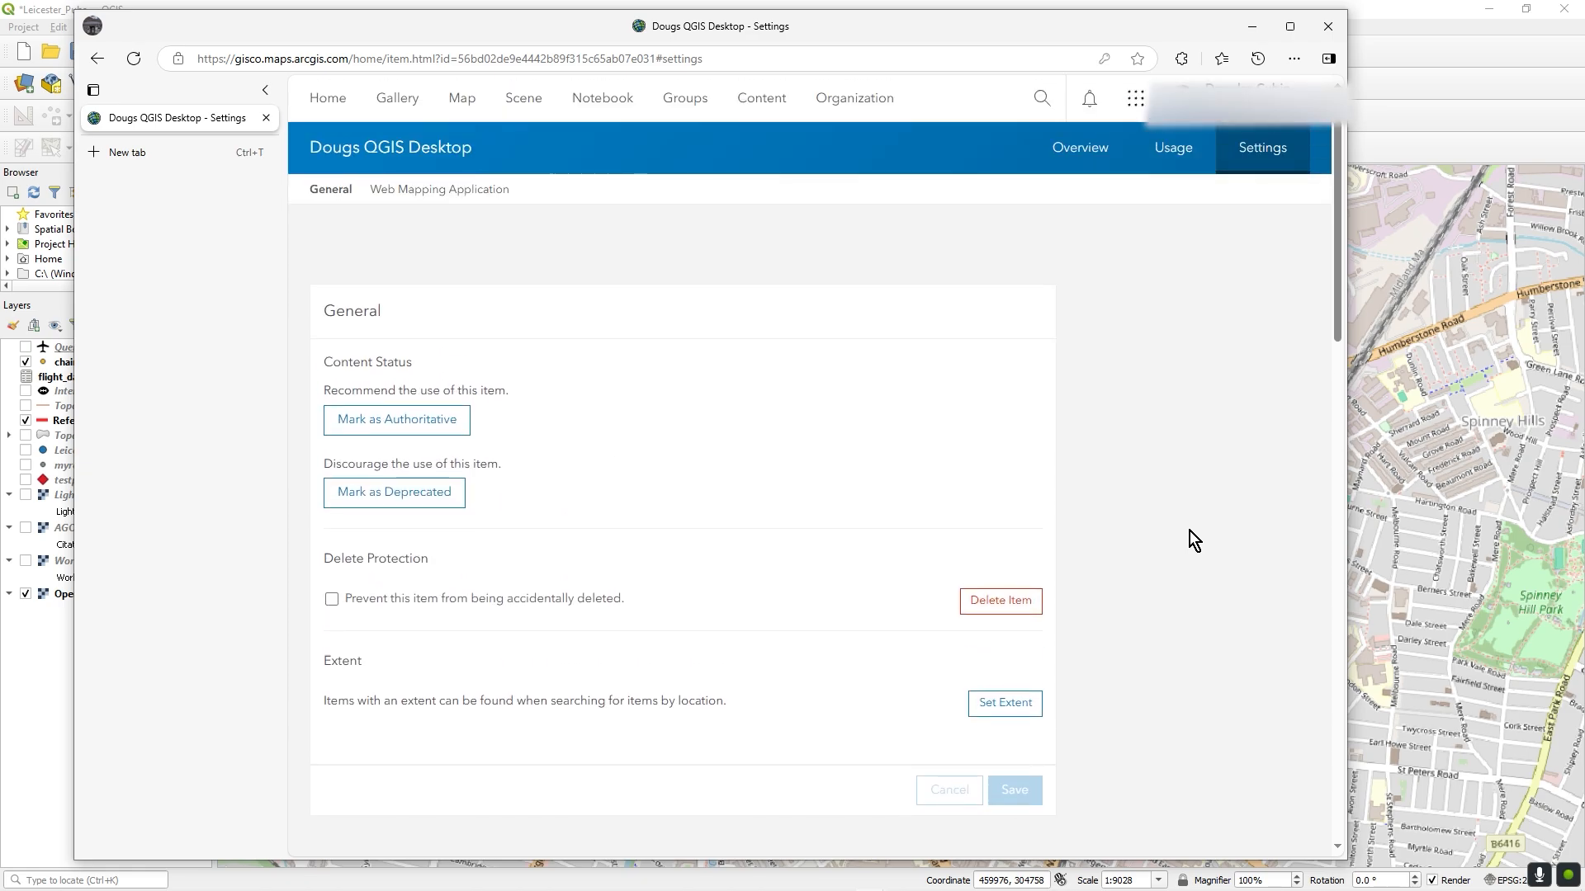
{"action": "scroll", "coordinate": [1190, 531], "scroll_direction": "down", "scroll_amount": 8}
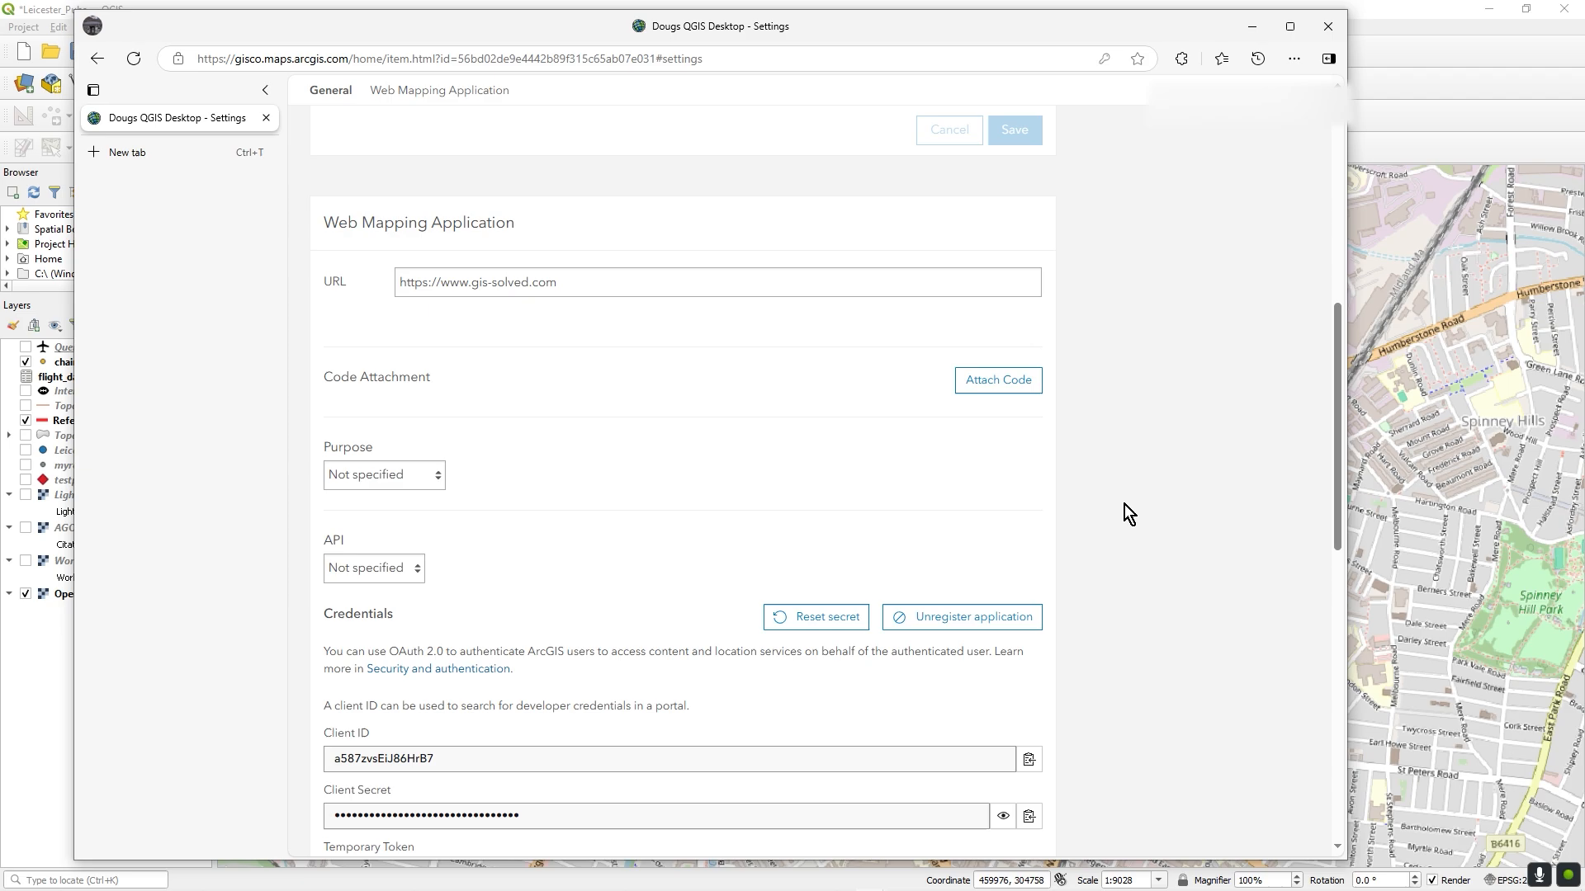
{"action": "scroll", "coordinate": [1127, 528], "scroll_direction": "down", "scroll_amount": 7}
{"action": "scroll", "coordinate": [1159, 553], "scroll_direction": "down", "scroll_amount": 4}
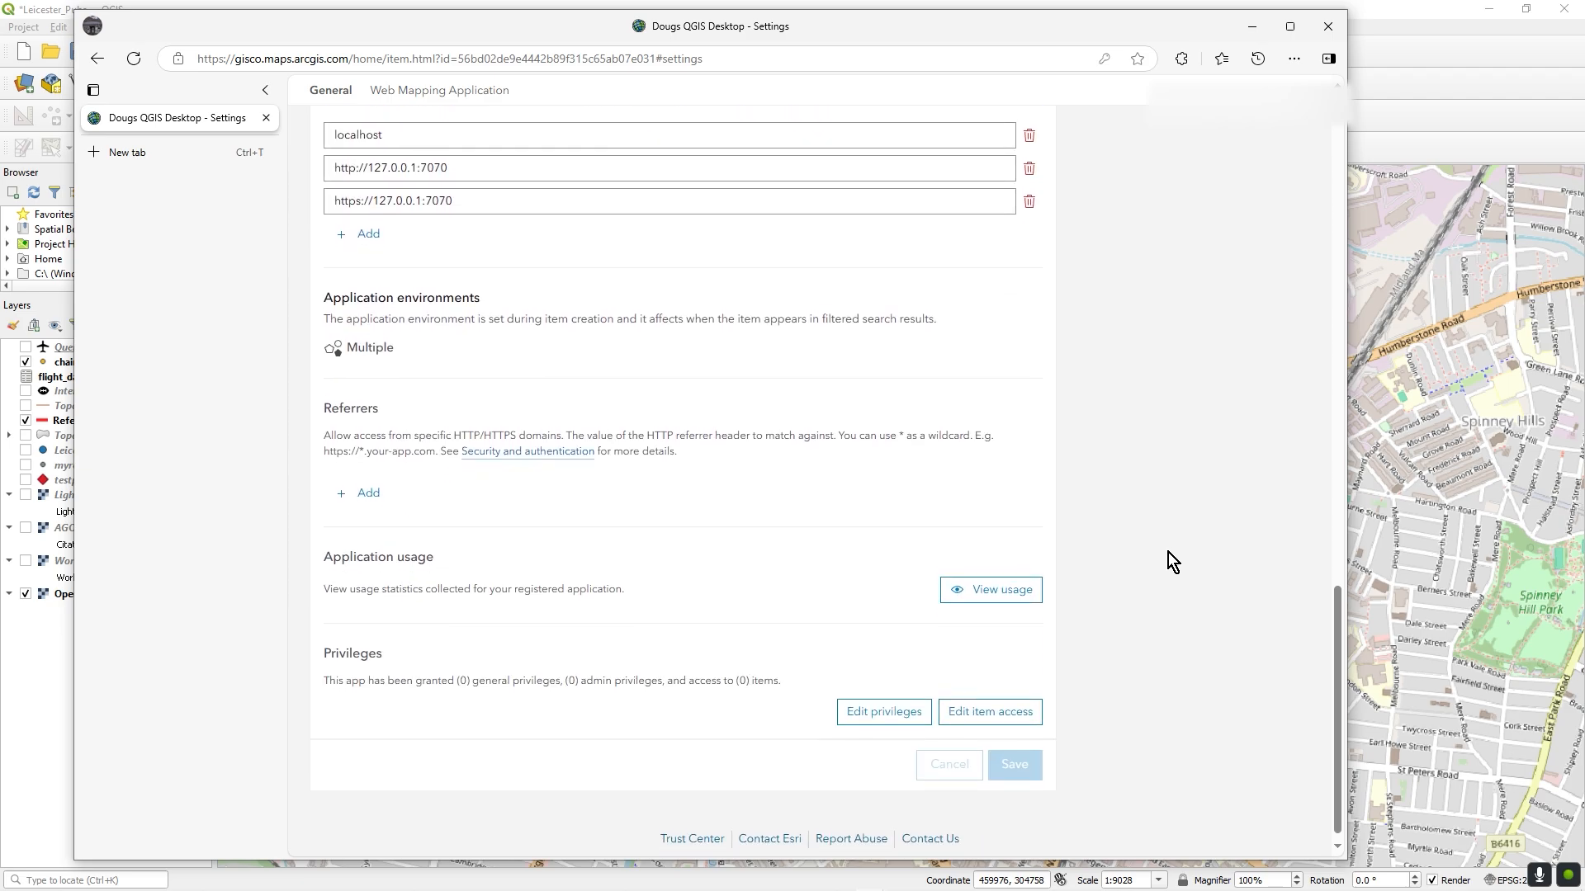
{"action": "scroll", "coordinate": [1167, 552], "scroll_direction": "up", "scroll_amount": 18}
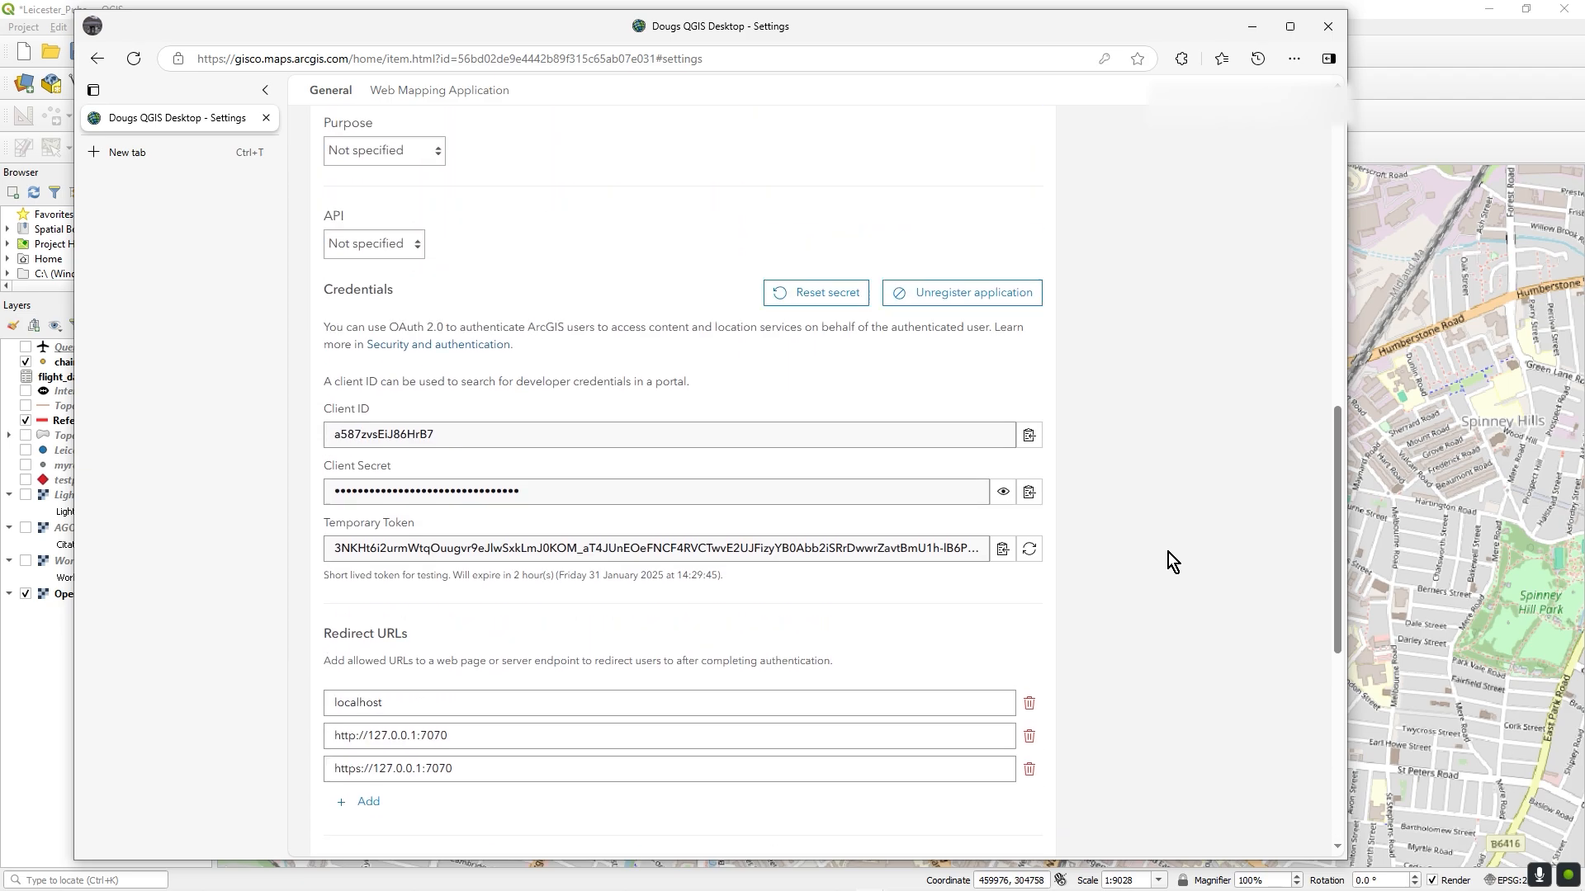
{"action": "scroll", "coordinate": [1167, 552], "scroll_direction": "up", "scroll_amount": 1}
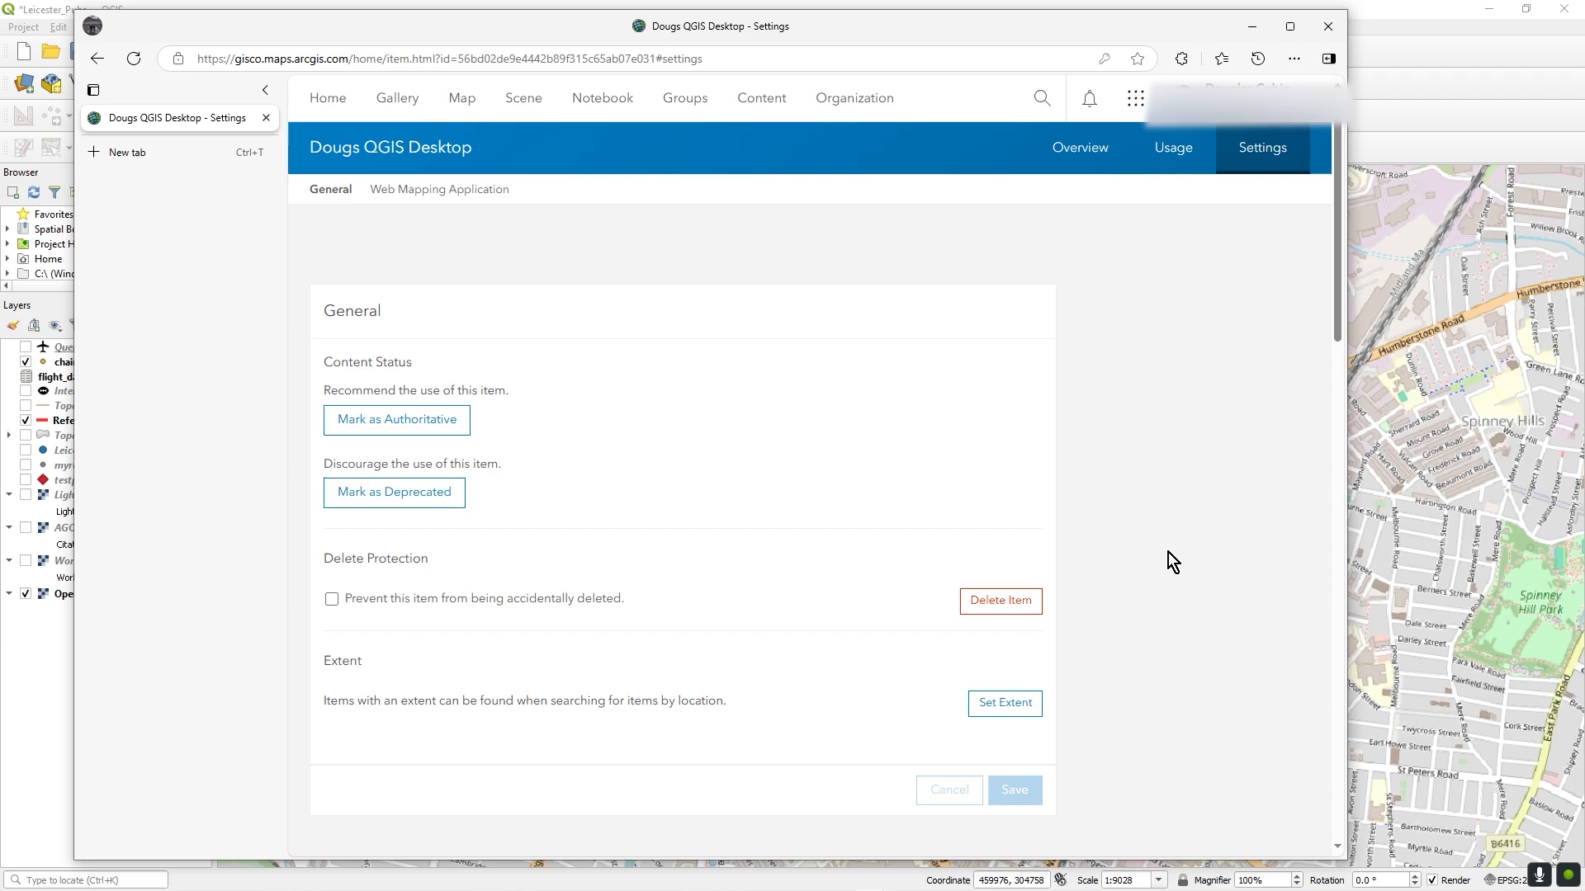
{"action": "left_click", "coordinate": [481, 188]}
{"action": "scroll", "coordinate": [1074, 469], "scroll_direction": "up", "scroll_amount": 5}
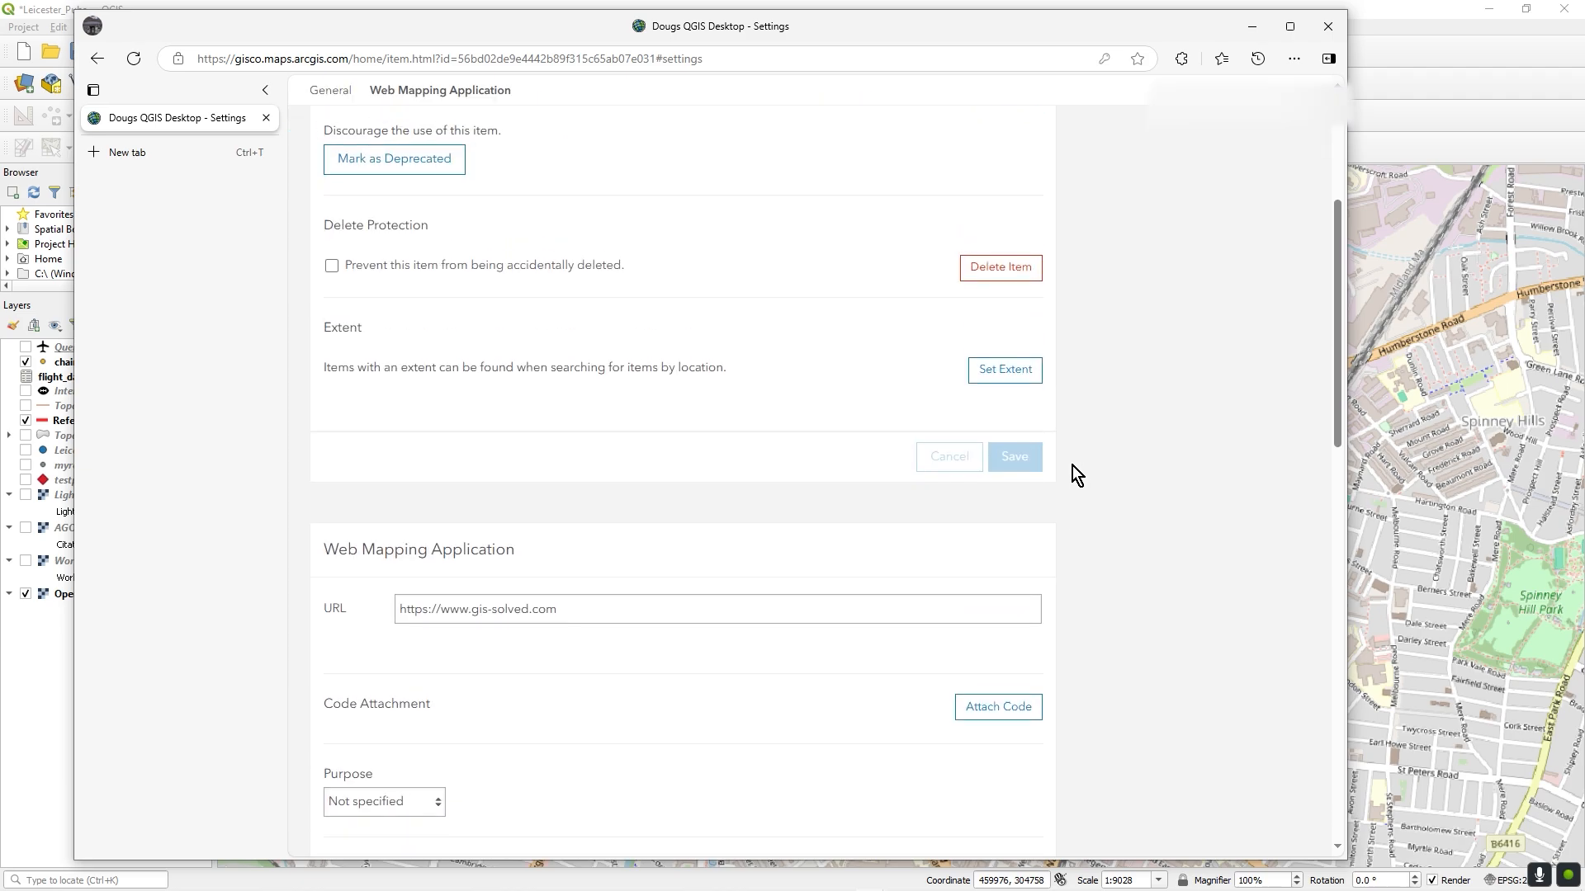
{"action": "scroll", "coordinate": [1073, 466], "scroll_direction": "up", "scroll_amount": 4}
{"action": "left_click", "coordinate": [1090, 148]}
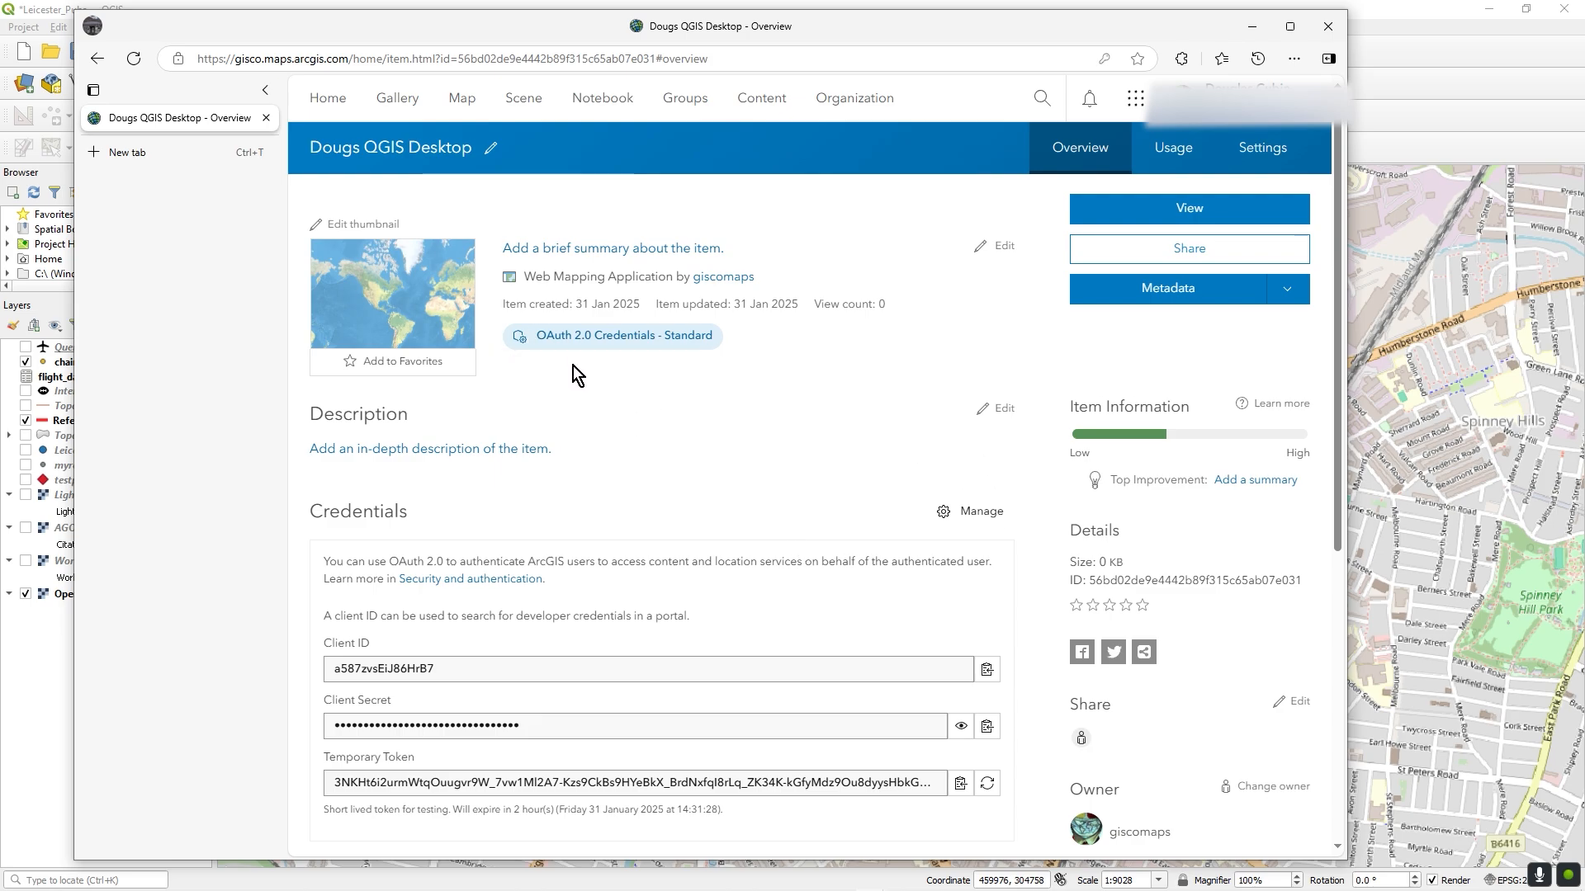
{"action": "mouse_move", "coordinate": [548, 340]}
Switch to QGIS and check the client ID and client secret saved in the Notepad document.
{"action": "left_click", "coordinate": [1404, 77]}
{"action": "left_click_drag", "start_coordinate": [0, 378], "coordinate": [978, 386]}
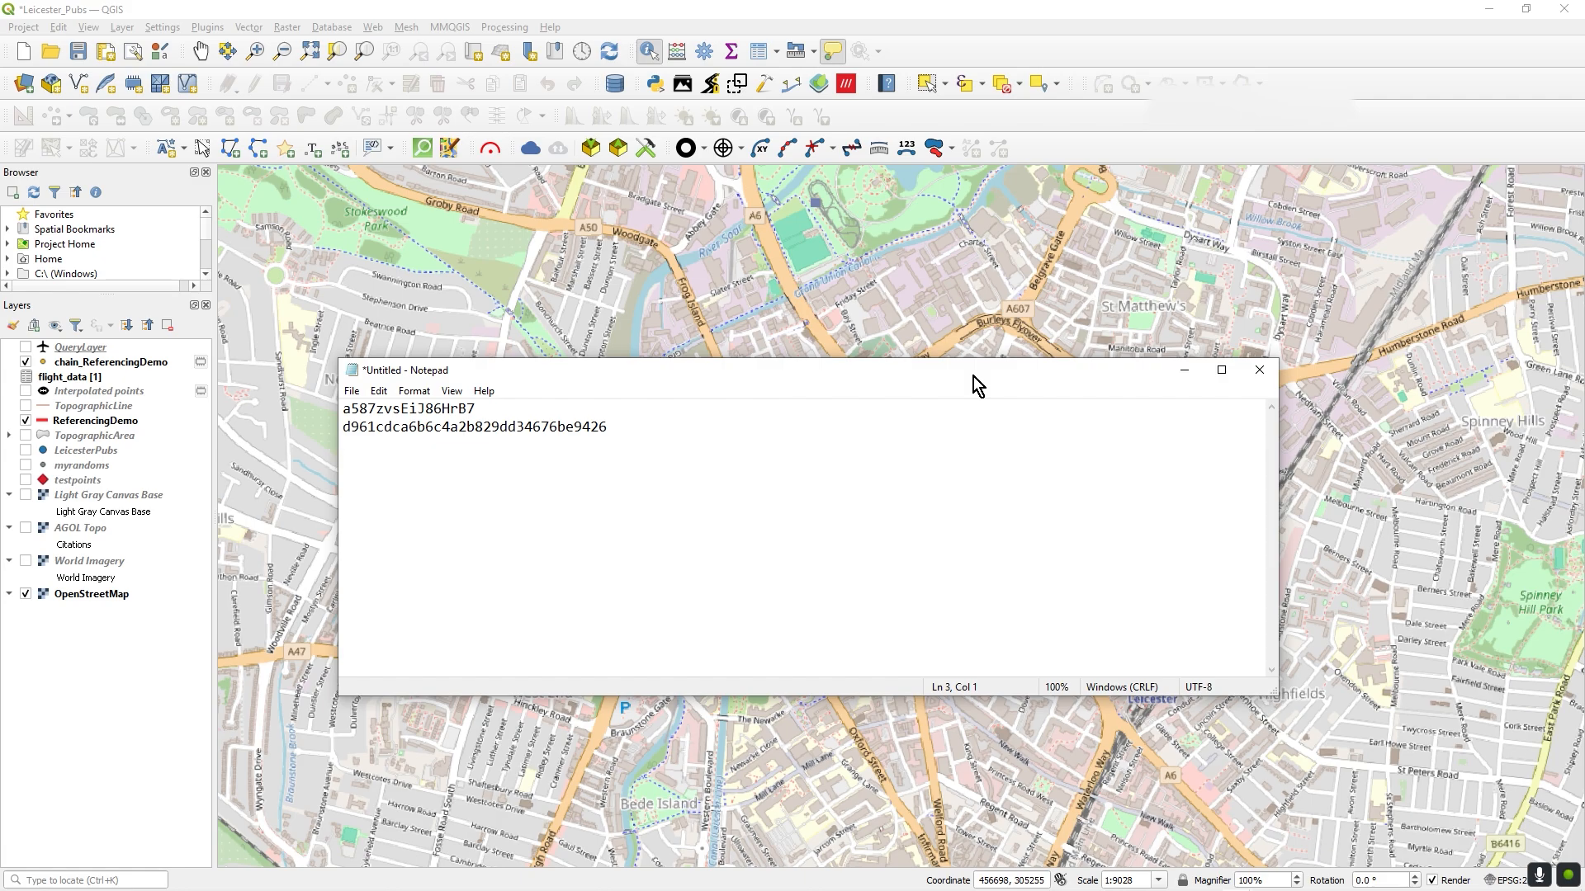
{"action": "left_click_drag", "start_coordinate": [973, 376], "coordinate": [0, 413]}
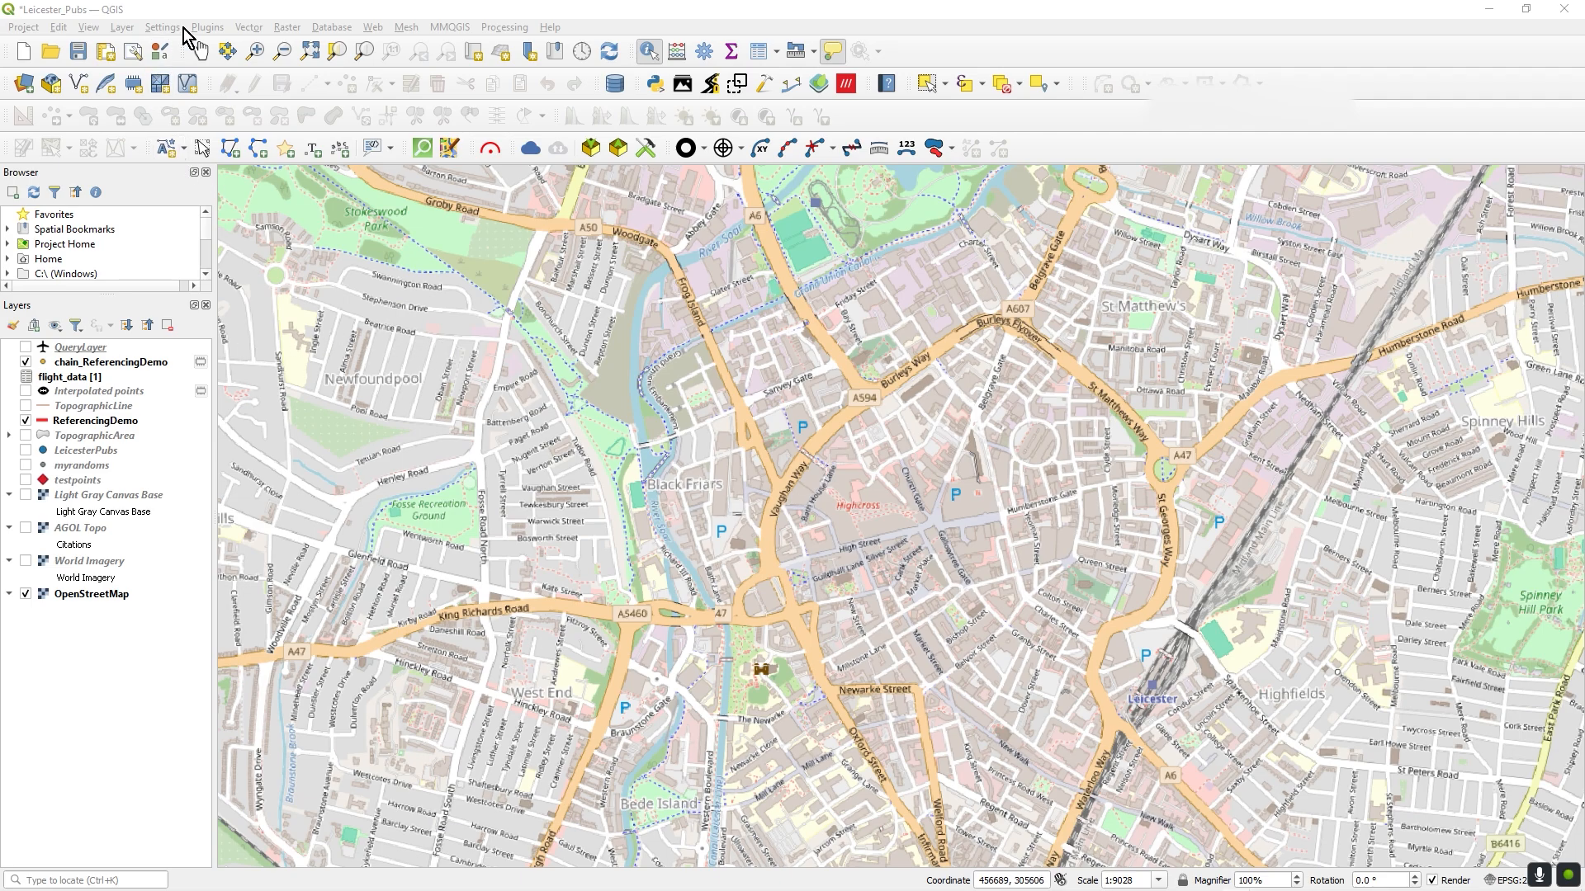
Add a new authentication configuration in the QGIS options and name it AGOL Access.
{"action": "left_click", "coordinate": [161, 28]}
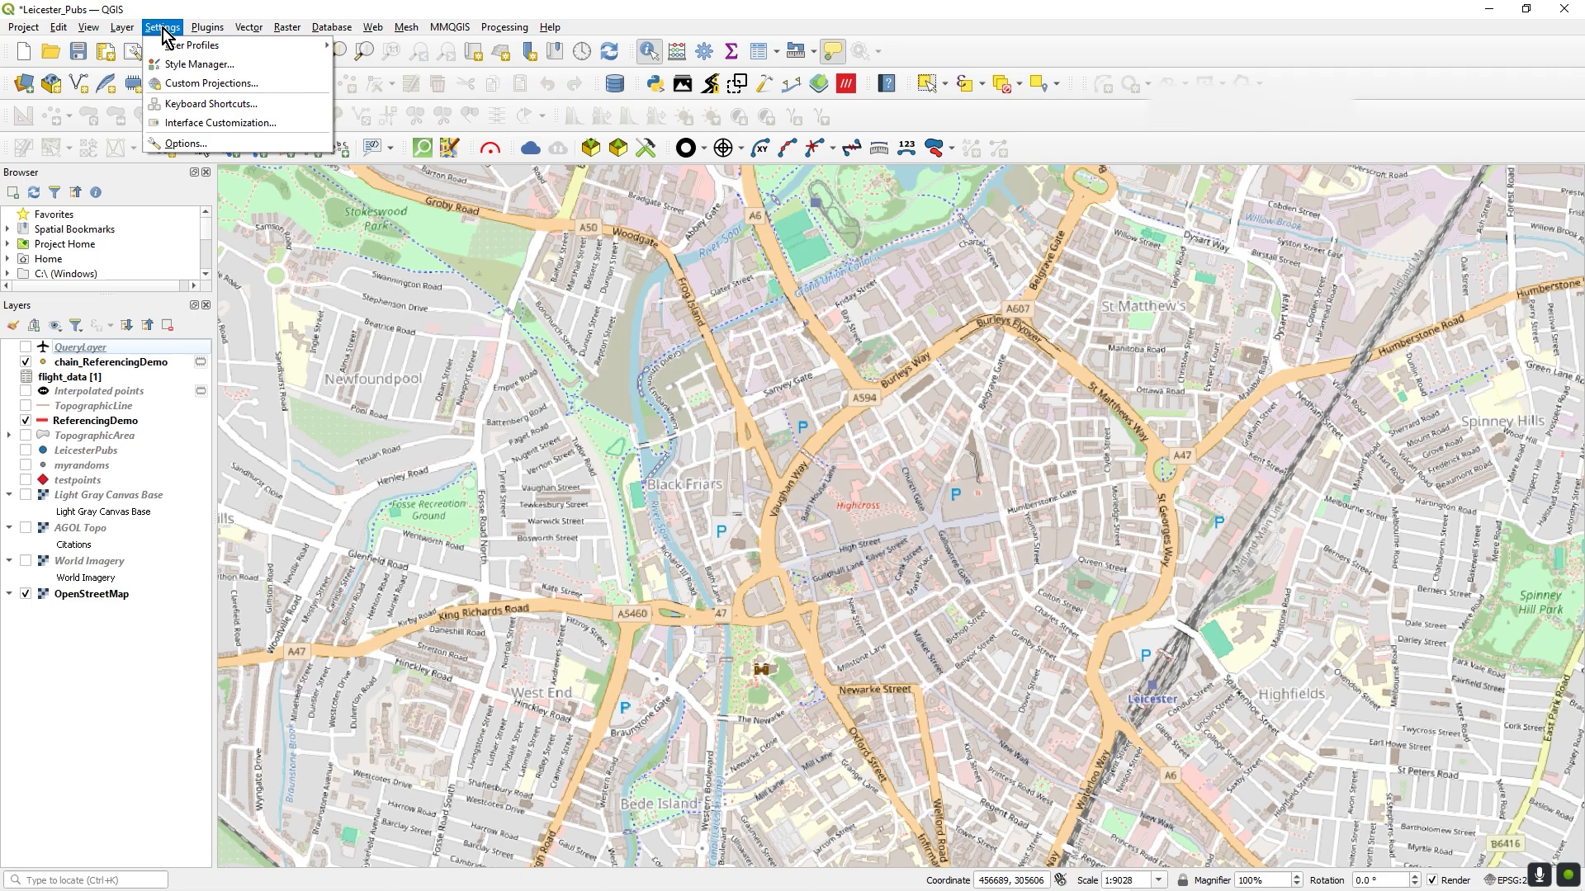
{"action": "left_click", "coordinate": [189, 145]}
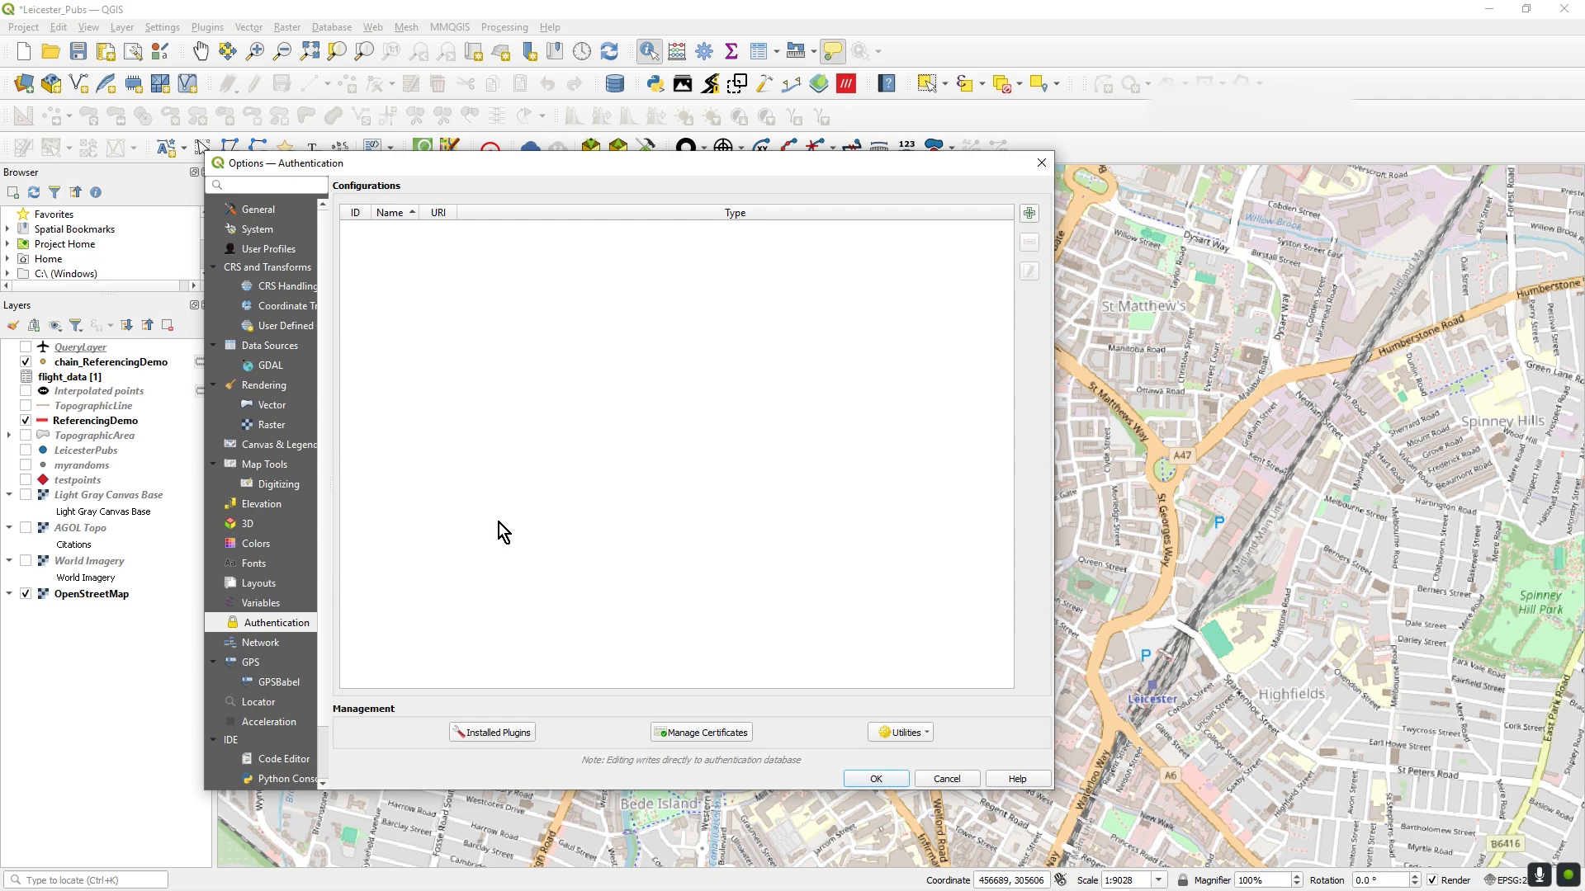
{"action": "left_click", "coordinate": [1029, 215]}
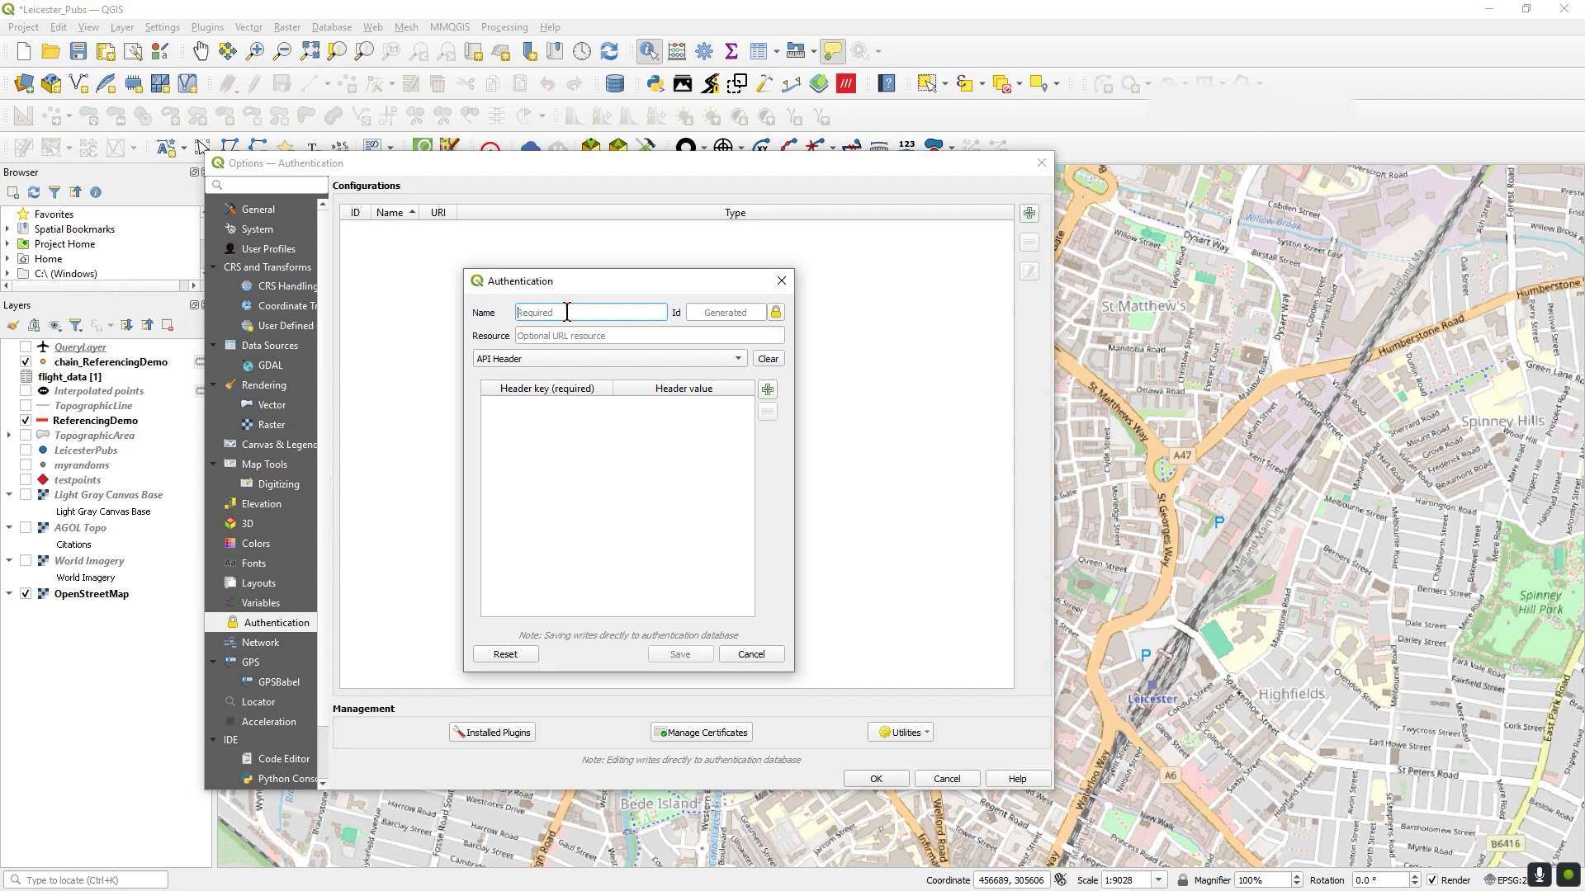
{"action": "type", "text": "QG"}
{"action": "key", "text": "BackSpace"}
{"action": "key", "text": "BackSpace"}
{"action": "key", "text": "BackSpace"}
{"action": "type", "text": "Q"}
{"action": "key", "text": "BackSpace"}
{"action": "type", "text": "QGIS"}
{"action": "key", "text": "BackSpace"}
{"action": "key", "text": "BackSpace"}
{"action": "key", "text": "BackSpace"}
{"action": "type", "text": "AGOL Acces"}
Unlock the authentication configuration's ID and set it to qgis001.
{"action": "left_click", "coordinate": [776, 313]}
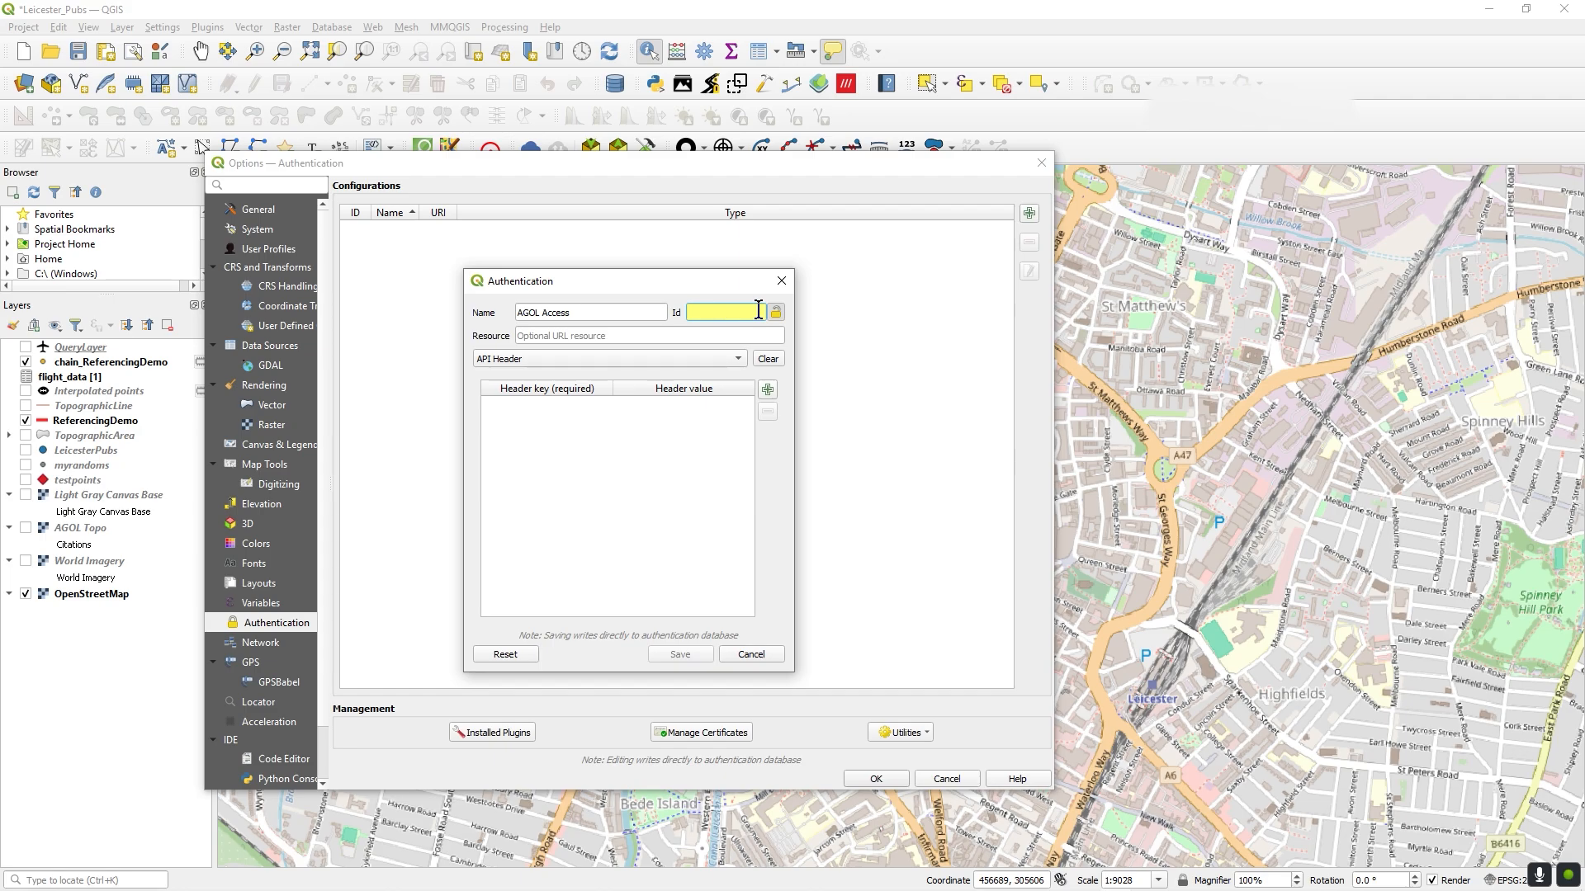
{"action": "type", "text": "gis0011"}
{"action": "key", "text": "BackSpace"}
{"action": "key", "text": "BackSpace"}
{"action": "type", "text": "1"}
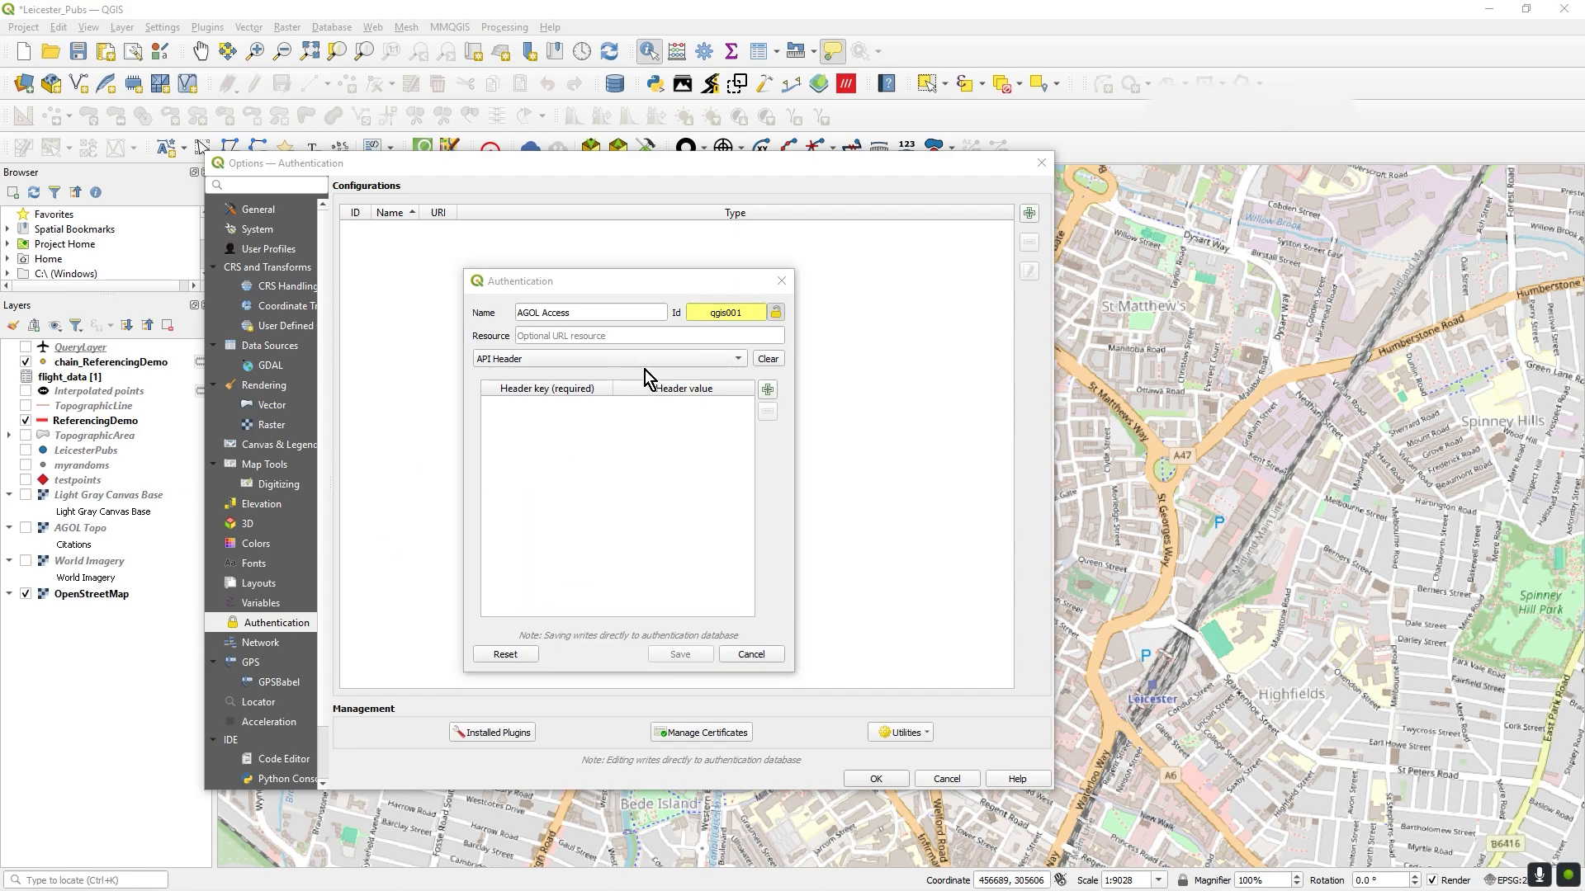
Compare the available authentication types with the credential type on the ArcGIS Online item's overview page.
{"action": "left_click", "coordinate": [671, 363]}
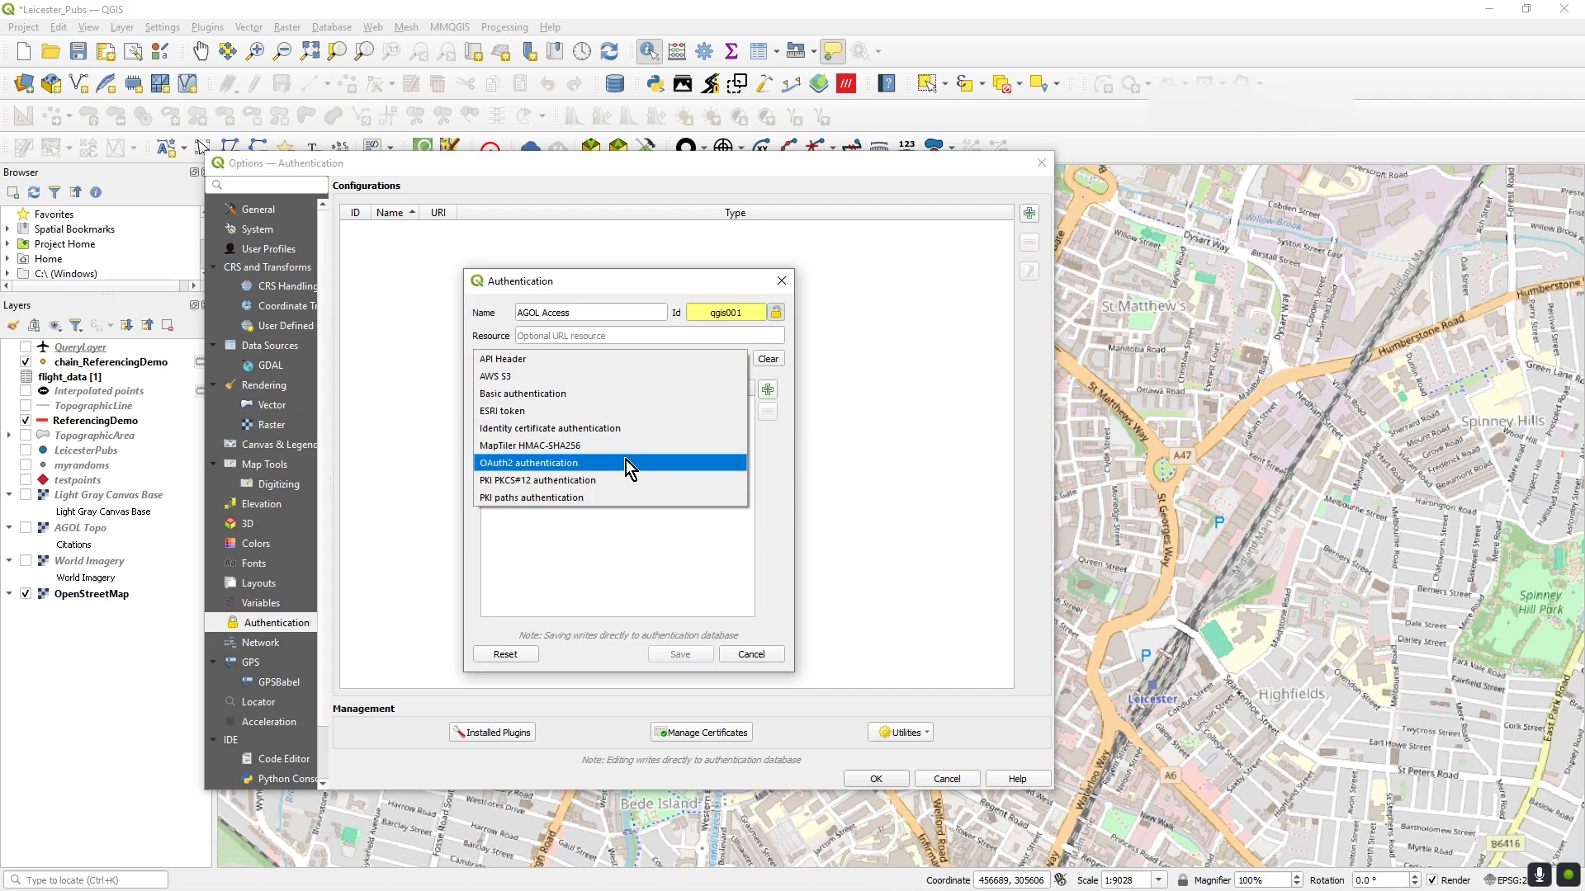
{"action": "mouse_move", "coordinate": [871, 888]}
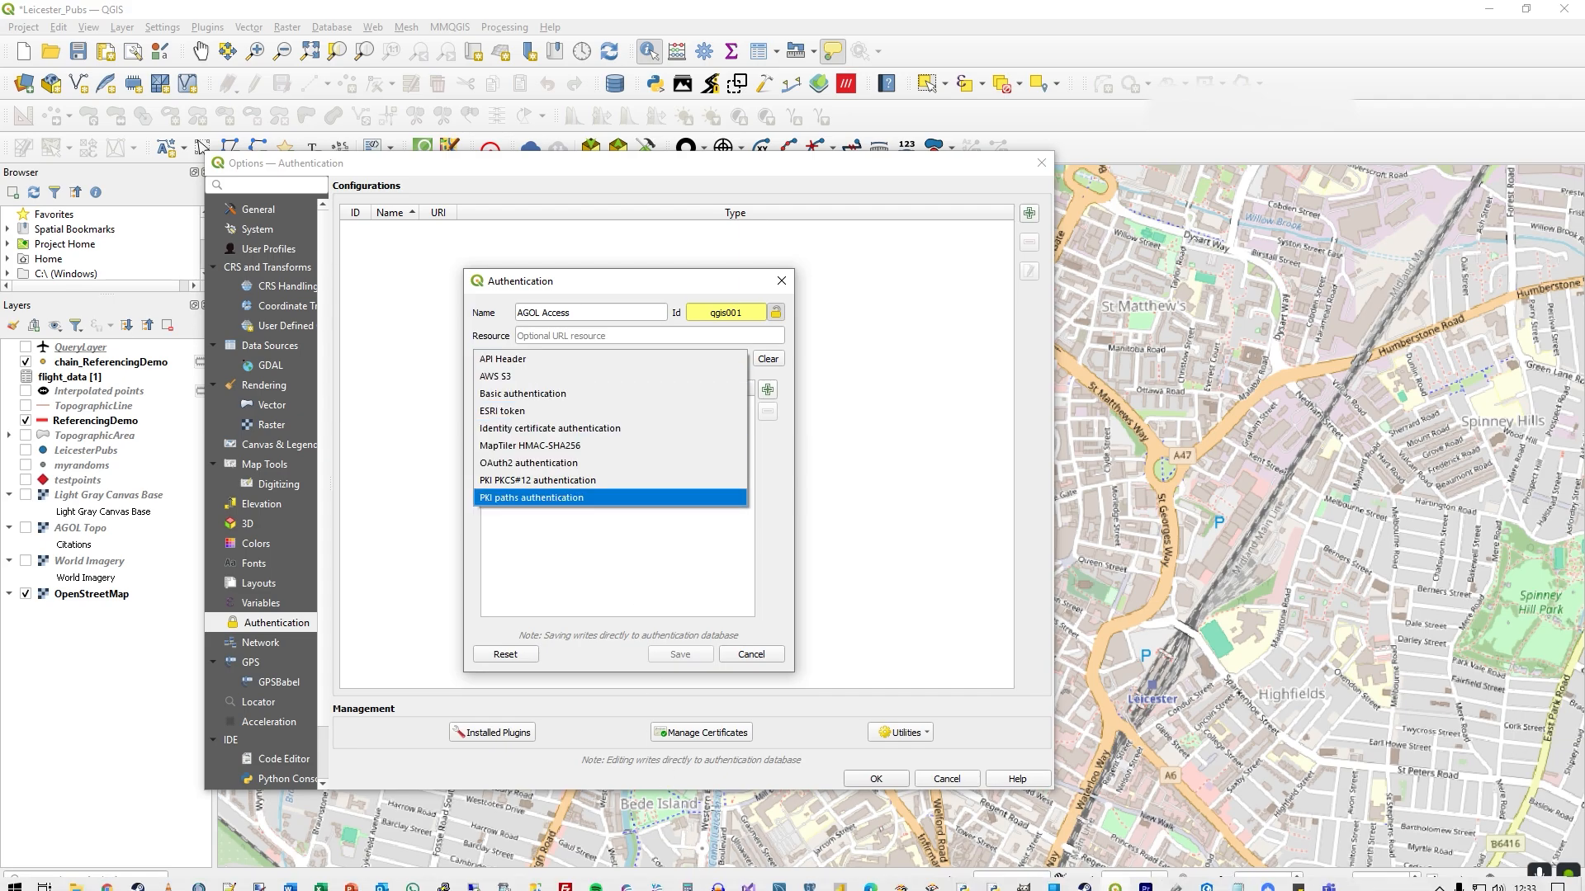
{"action": "left_click", "coordinate": [873, 880]}
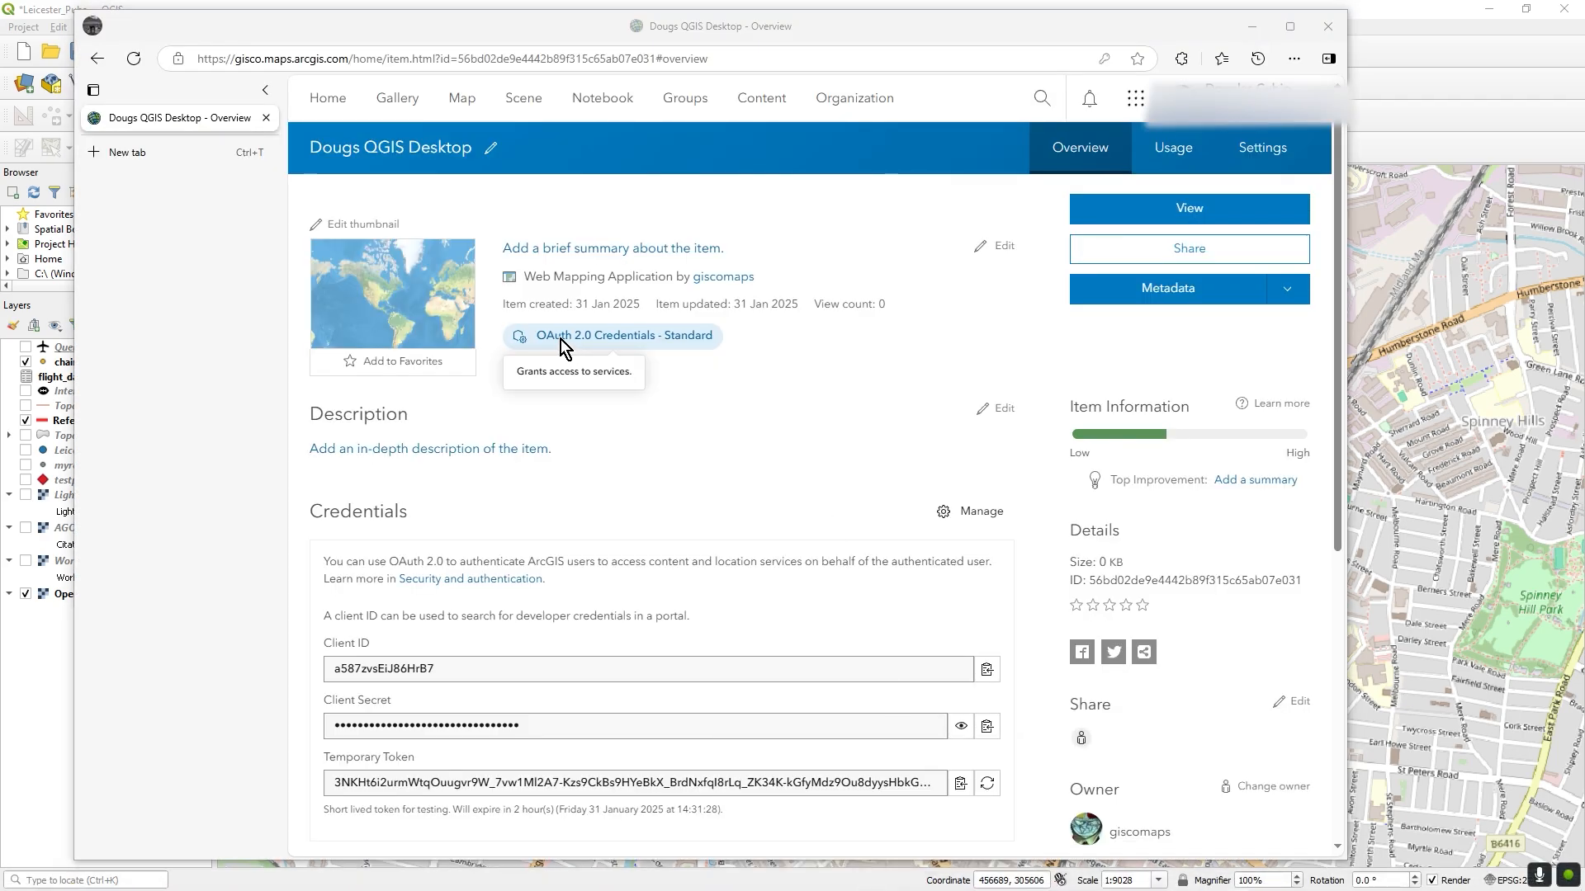
{"action": "left_click", "coordinate": [1457, 46]}
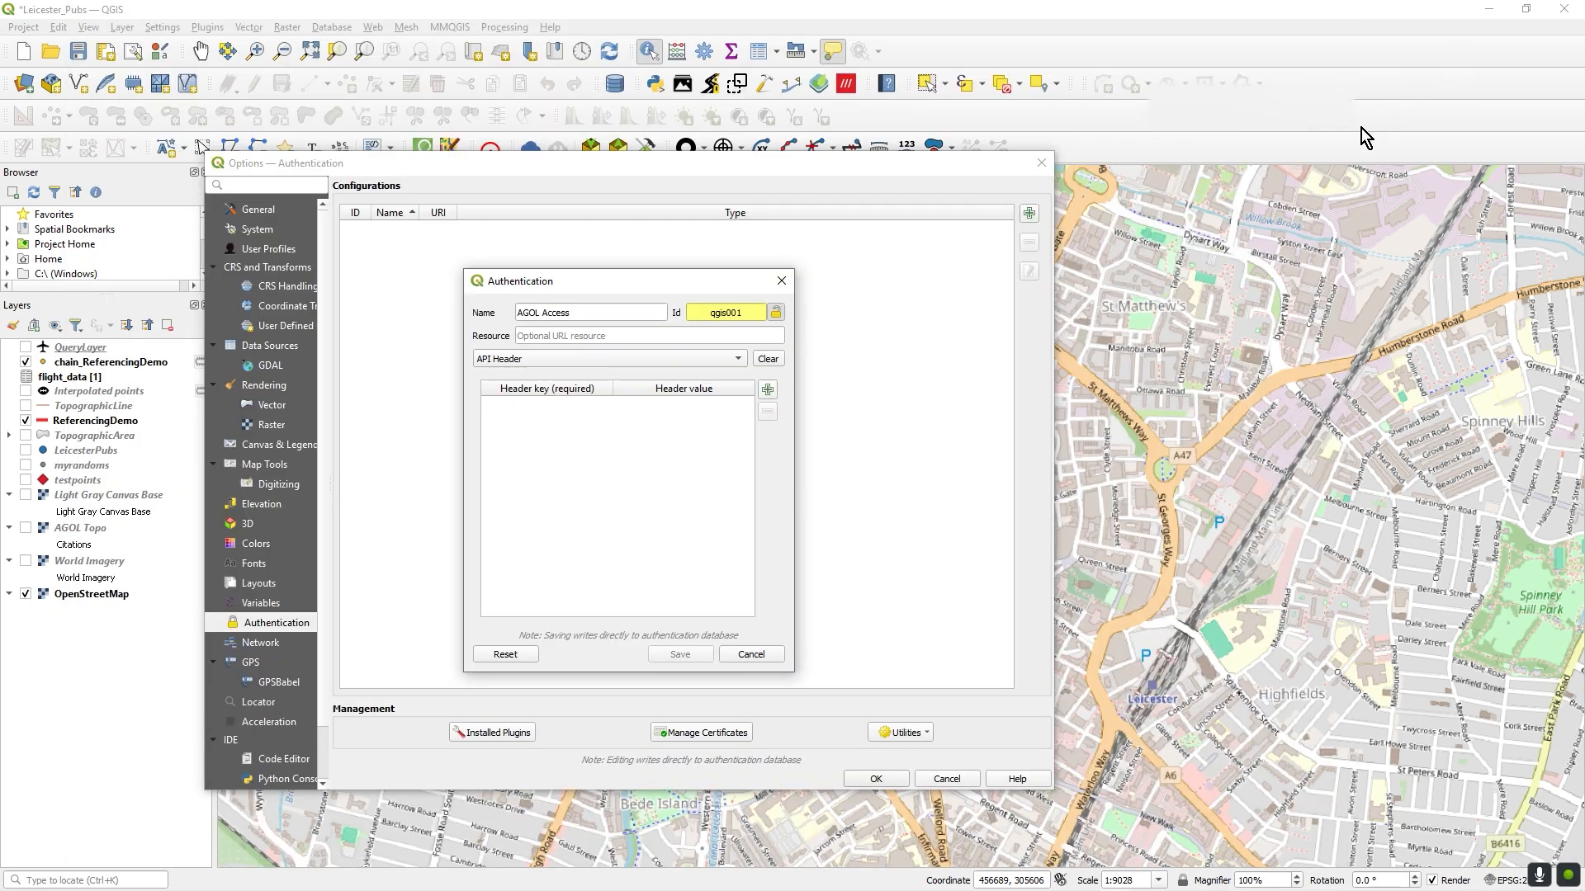
Set the AGOL Access authentication type to OAuth2 authentication and enlarge the dialog to show all its settings.
{"action": "left_click", "coordinate": [623, 355]}
{"action": "left_click", "coordinate": [592, 457]}
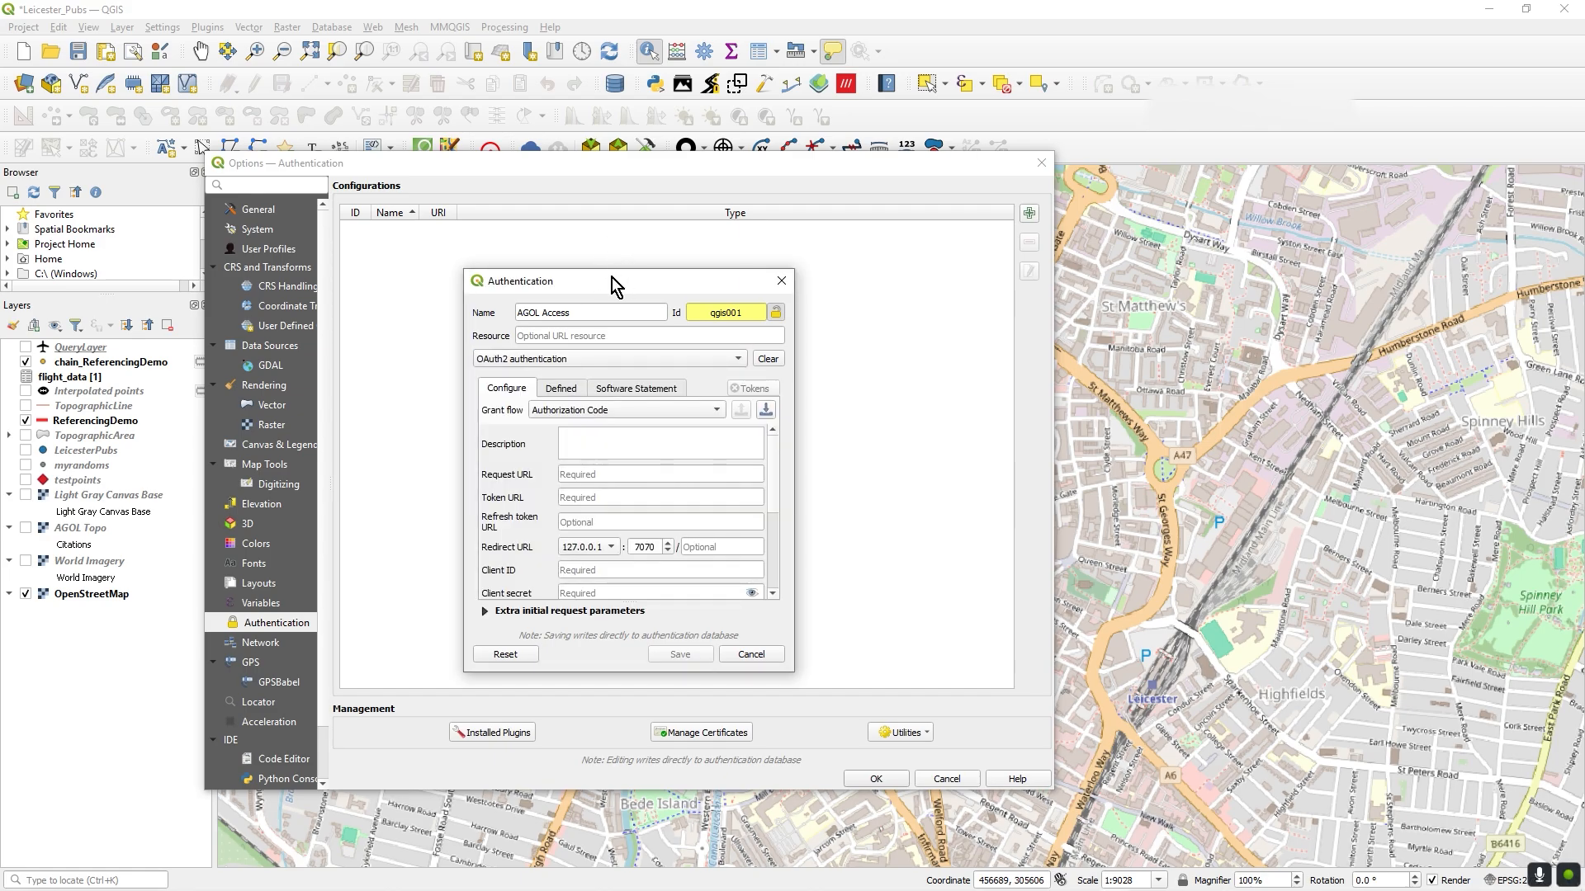
{"action": "left_click_drag", "start_coordinate": [615, 285], "coordinate": [579, 217]}
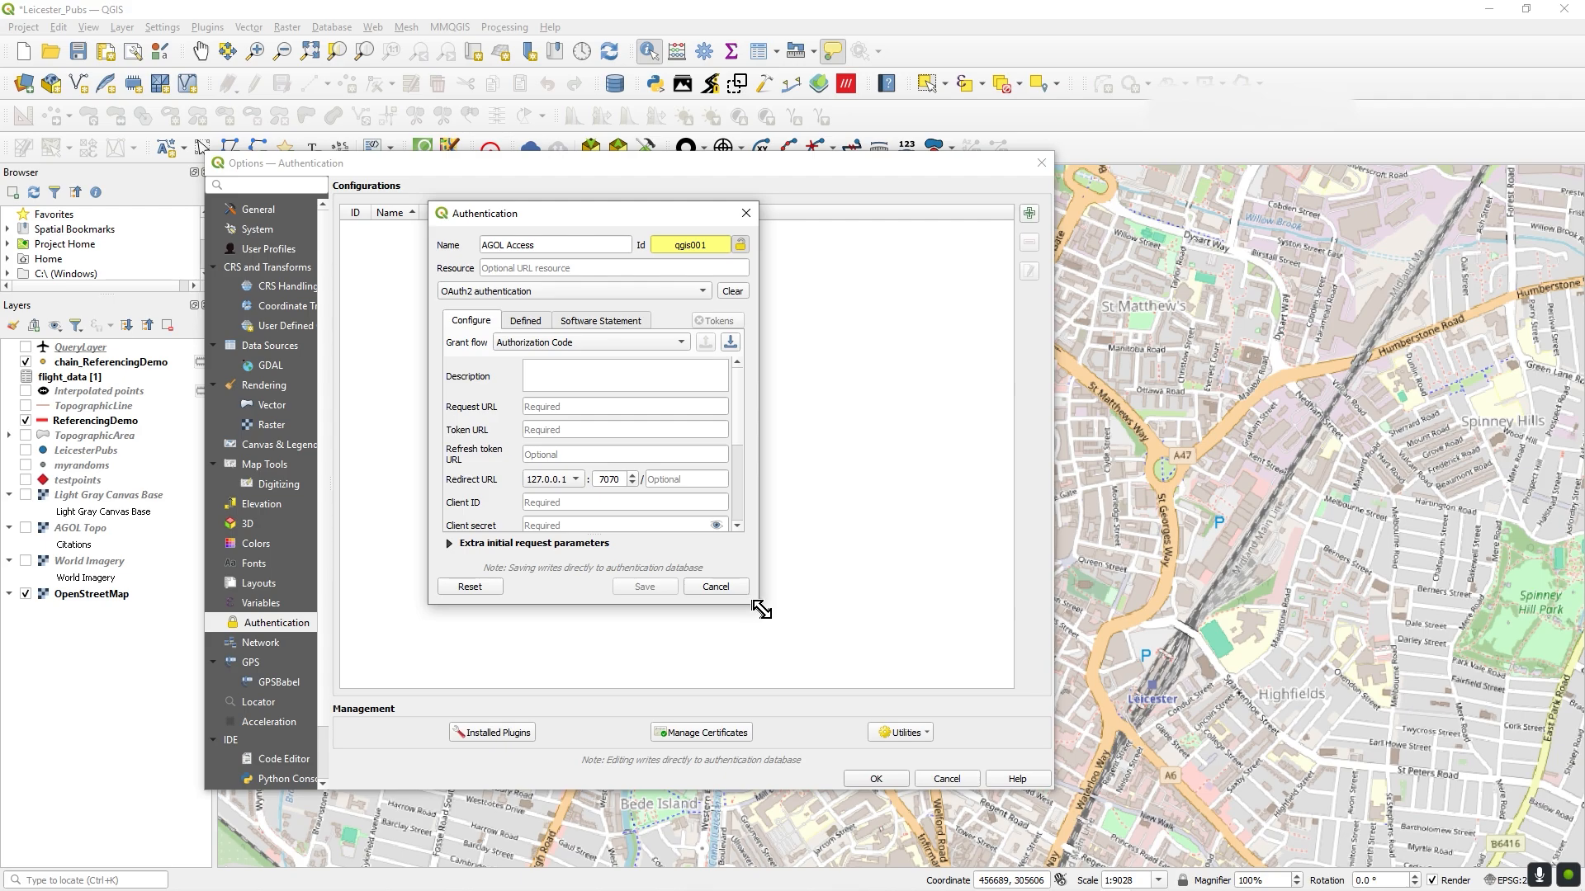
{"action": "left_click_drag", "start_coordinate": [760, 611], "coordinate": [878, 778]}
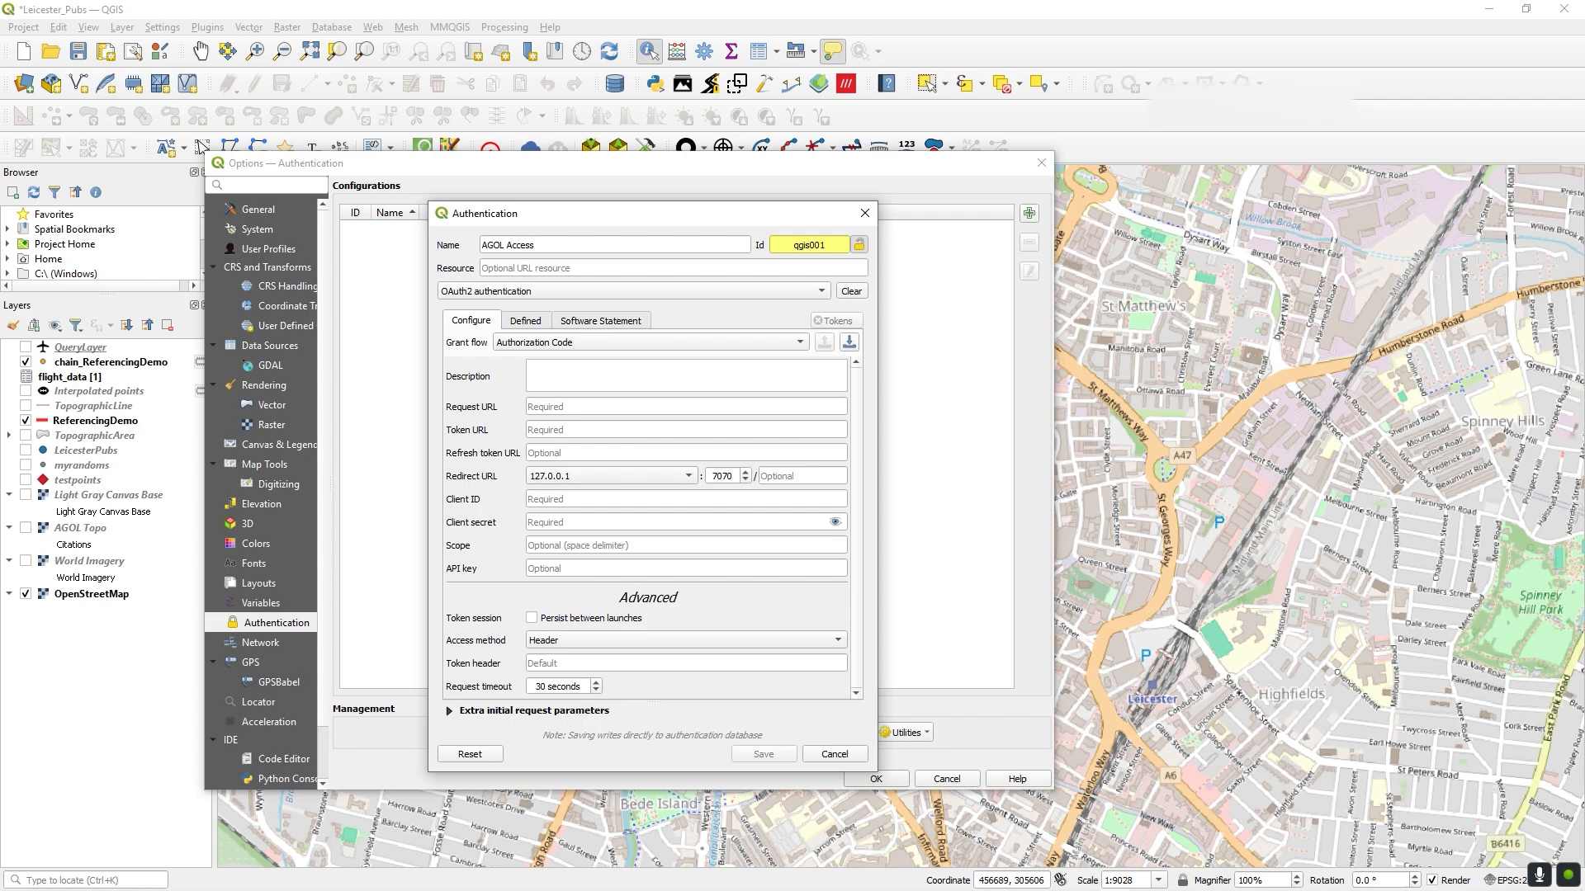
{"action": "key", "text": "alt+Tab"}
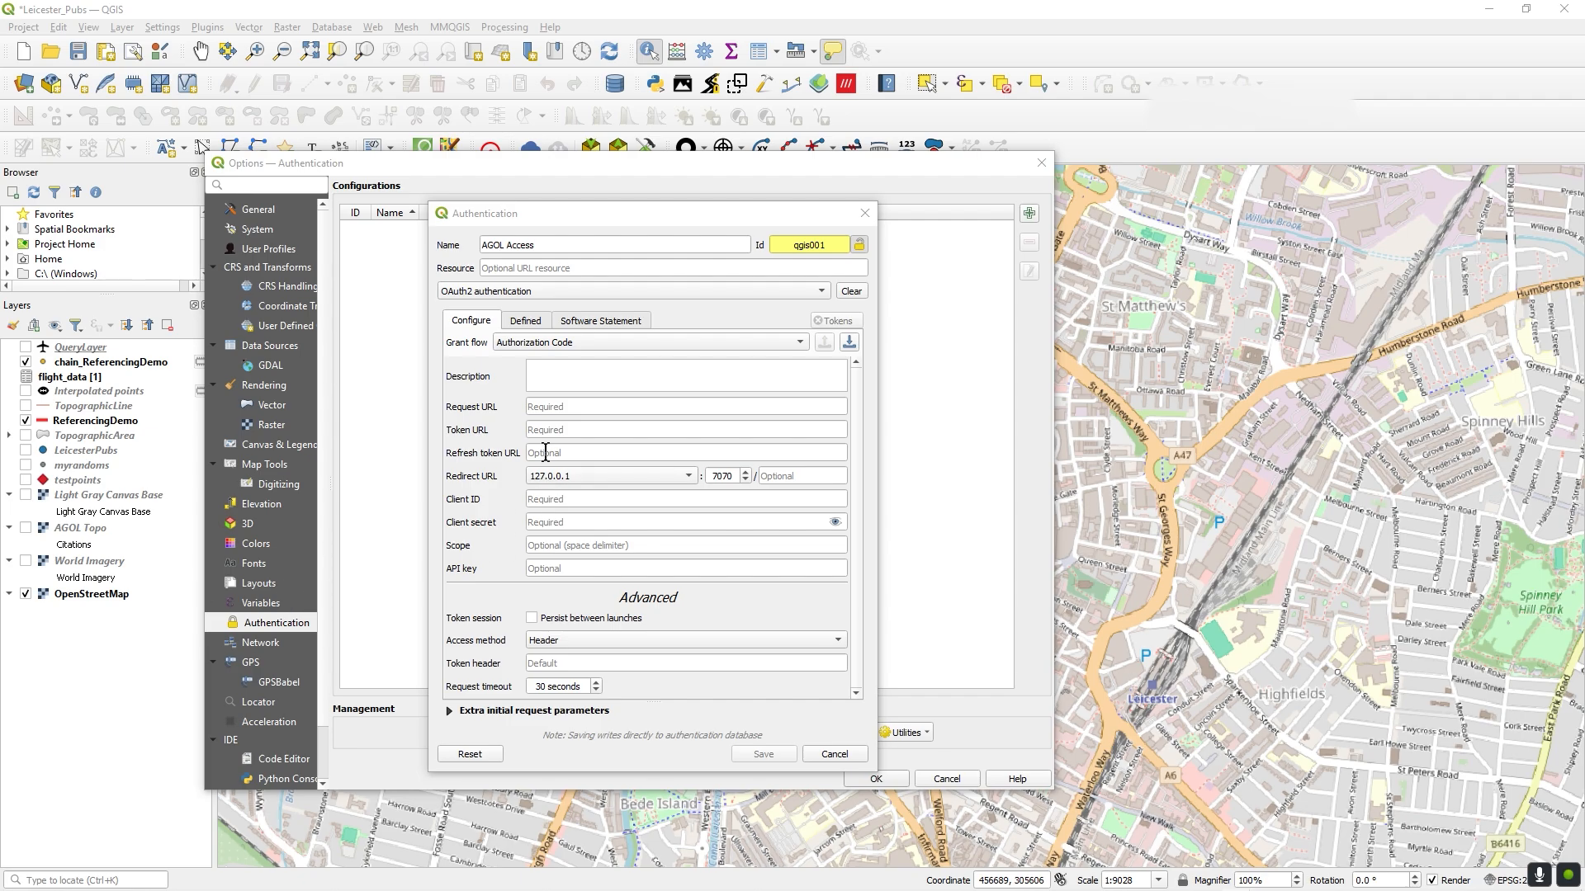
{"action": "left_click", "coordinate": [569, 379]}
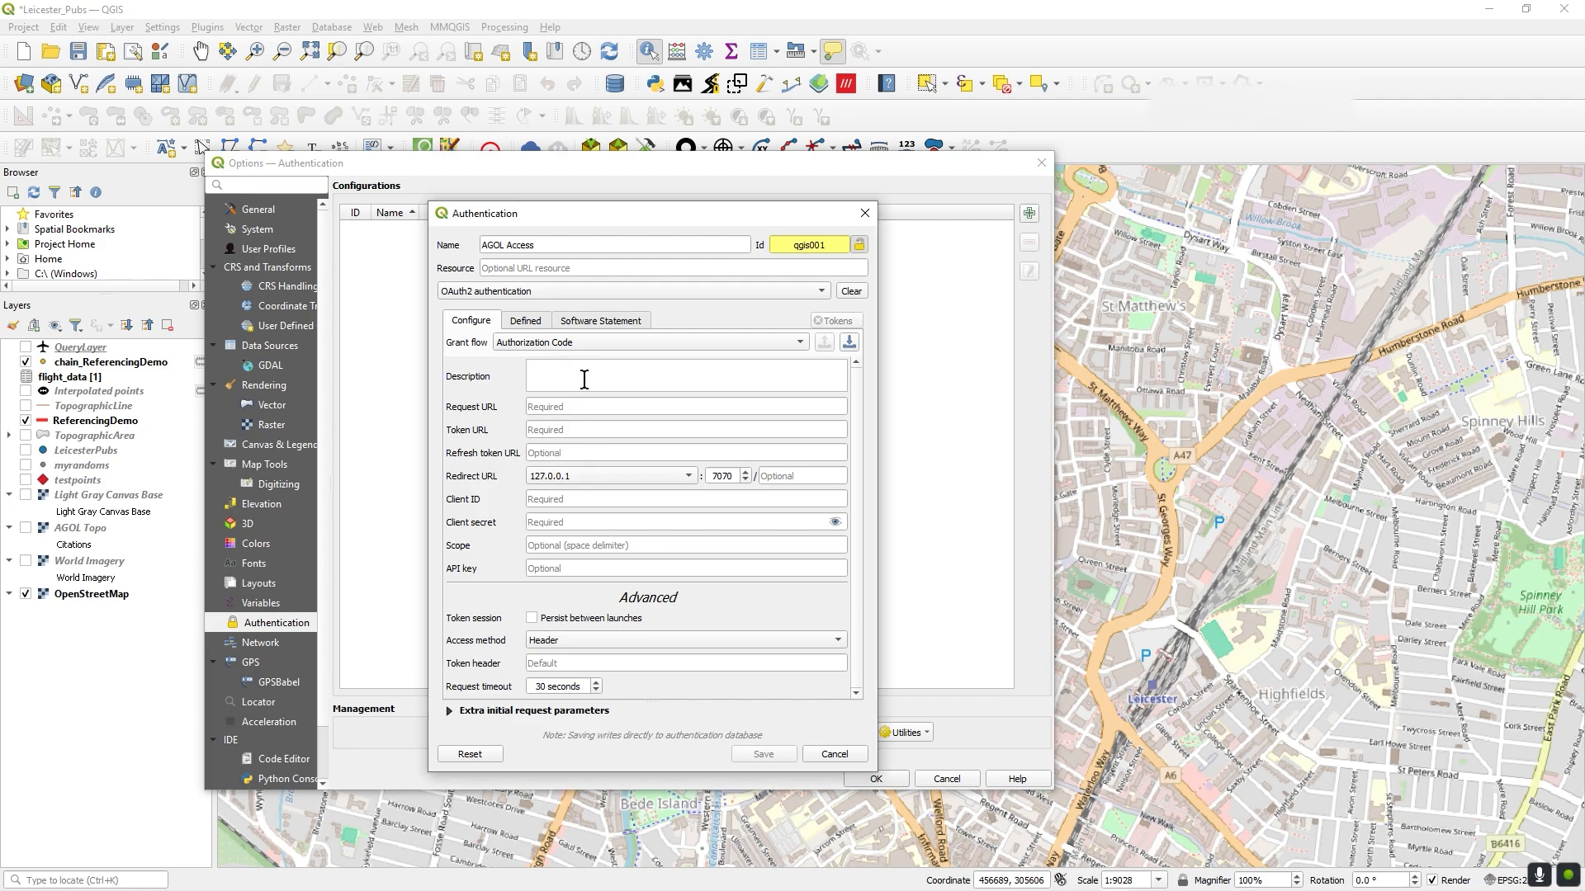
{"action": "left_click", "coordinate": [544, 407]}
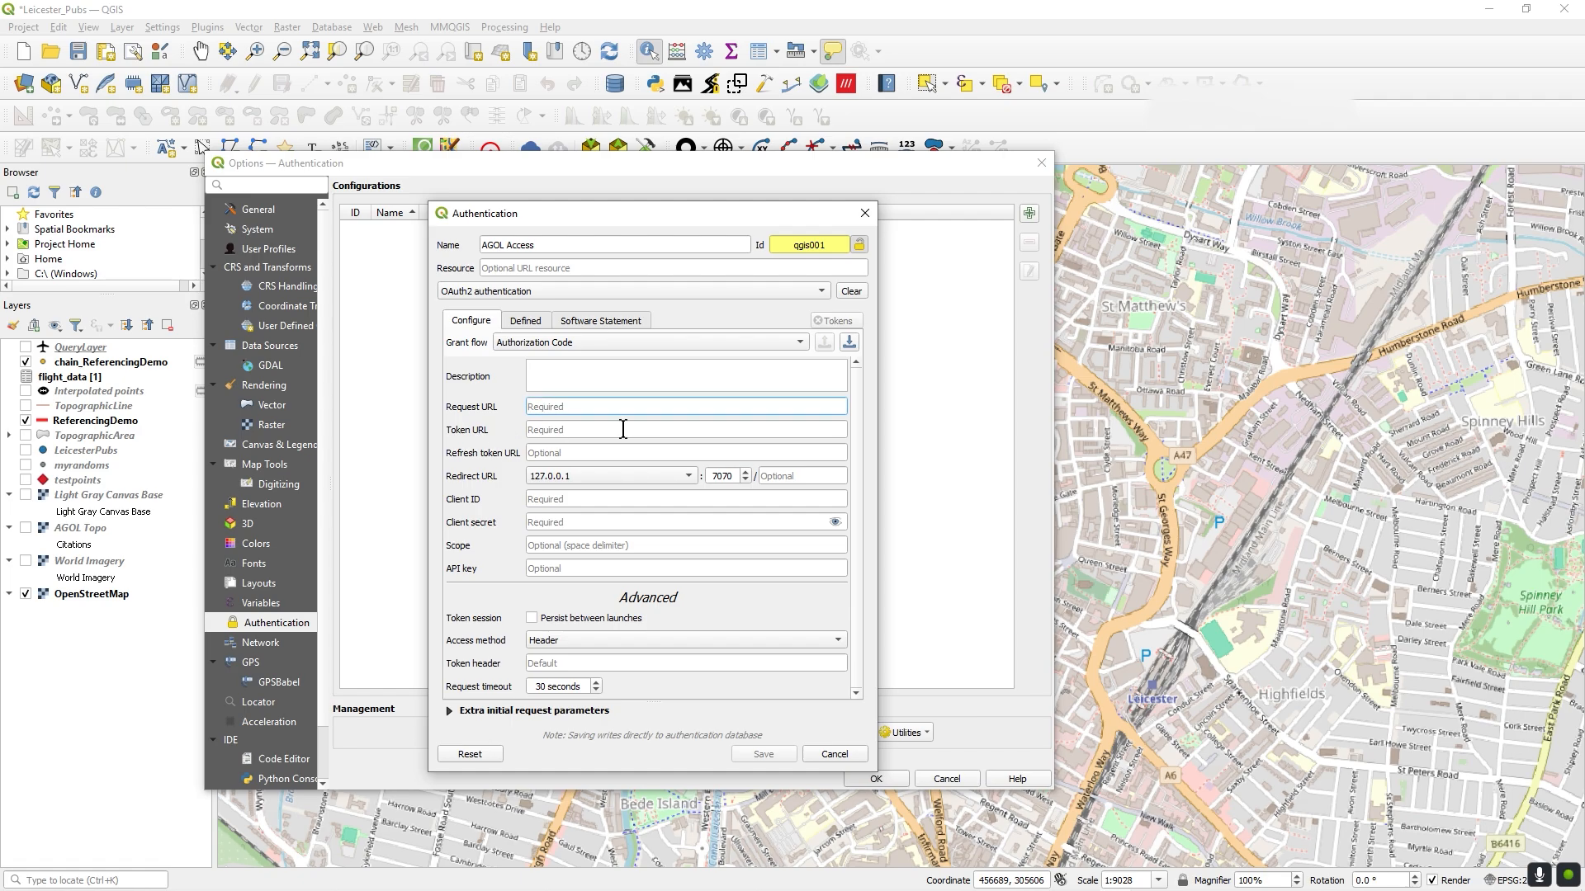
{"action": "type", "text": "https://www.arcgis.com/sharing/rest/oauth2/authorize"}
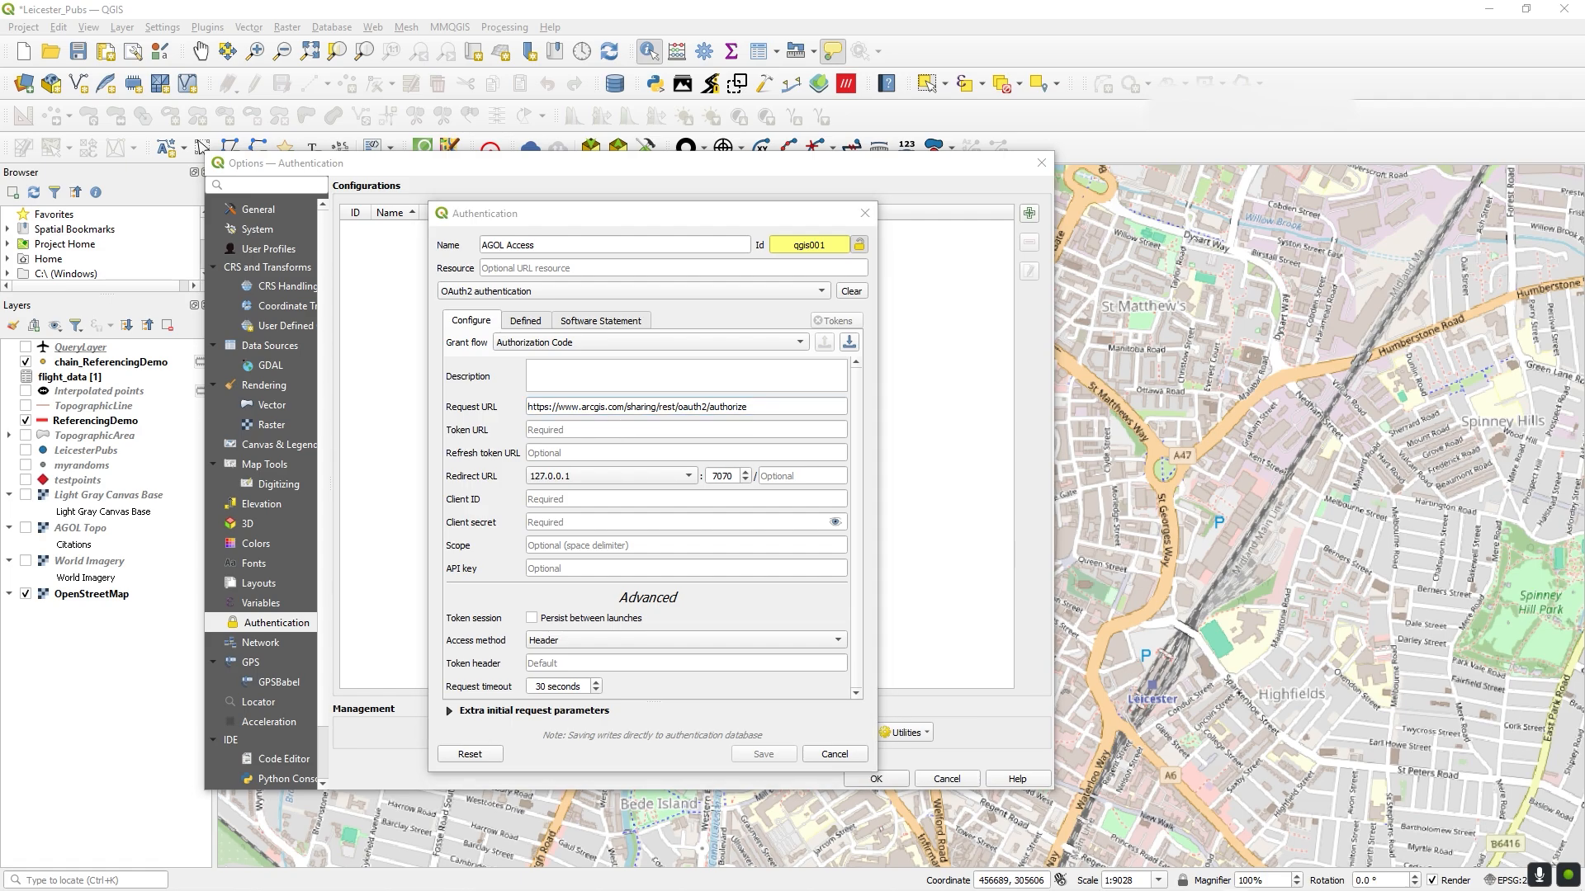
{"action": "left_click", "coordinate": [573, 431]}
{"action": "key", "text": "ctrl+v"}
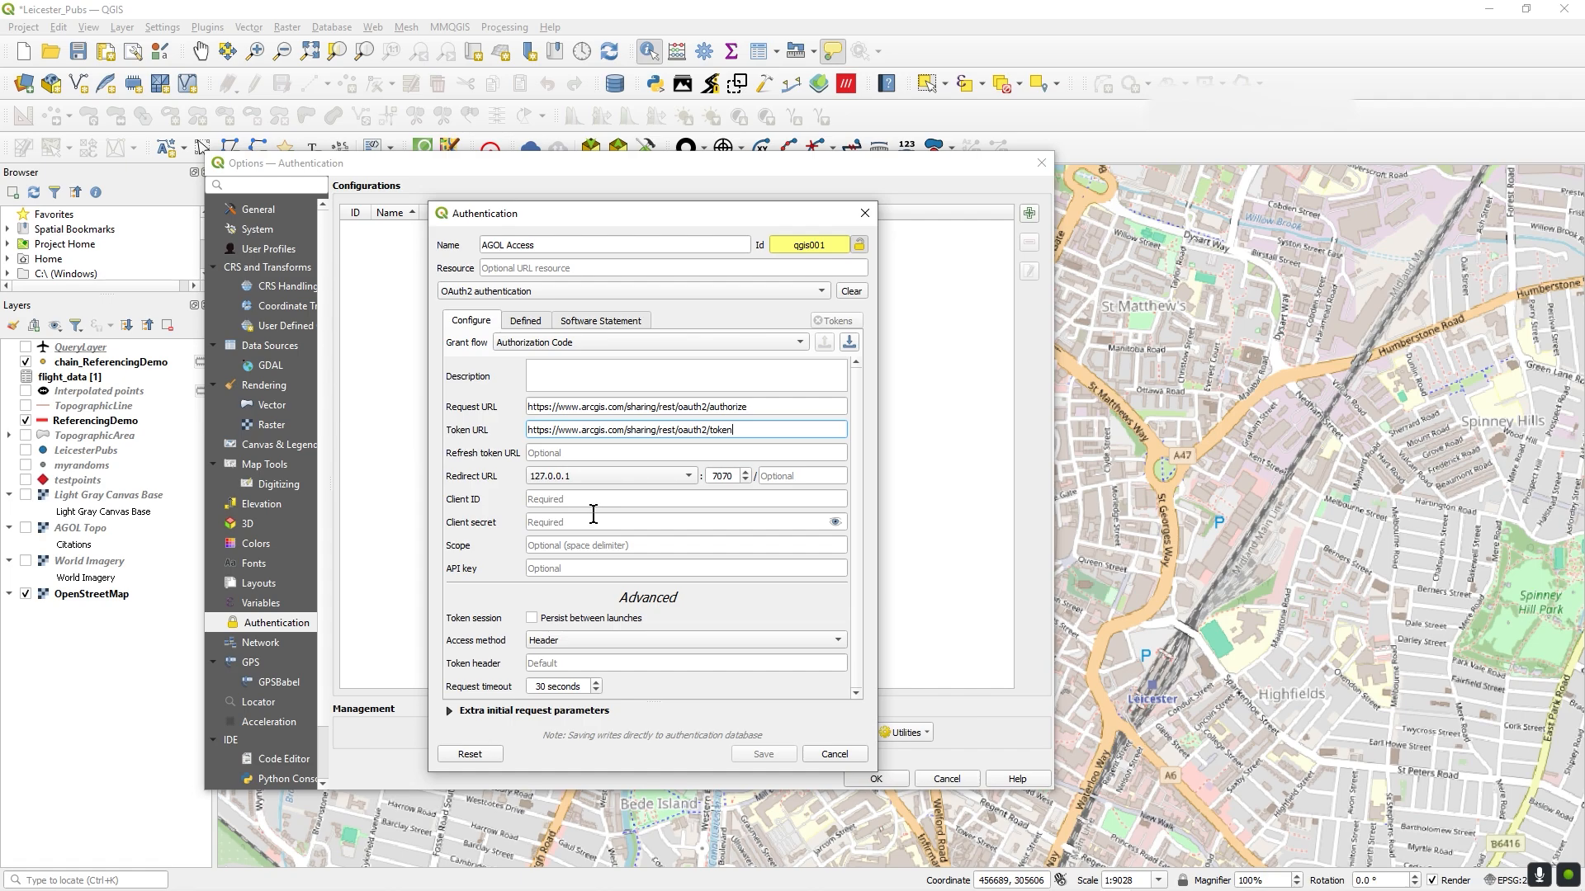
Copy the client ID from the Notepad document into the configuration's Client ID field.
{"action": "left_click", "coordinate": [723, 476]}
{"action": "left_click", "coordinate": [698, 500]}
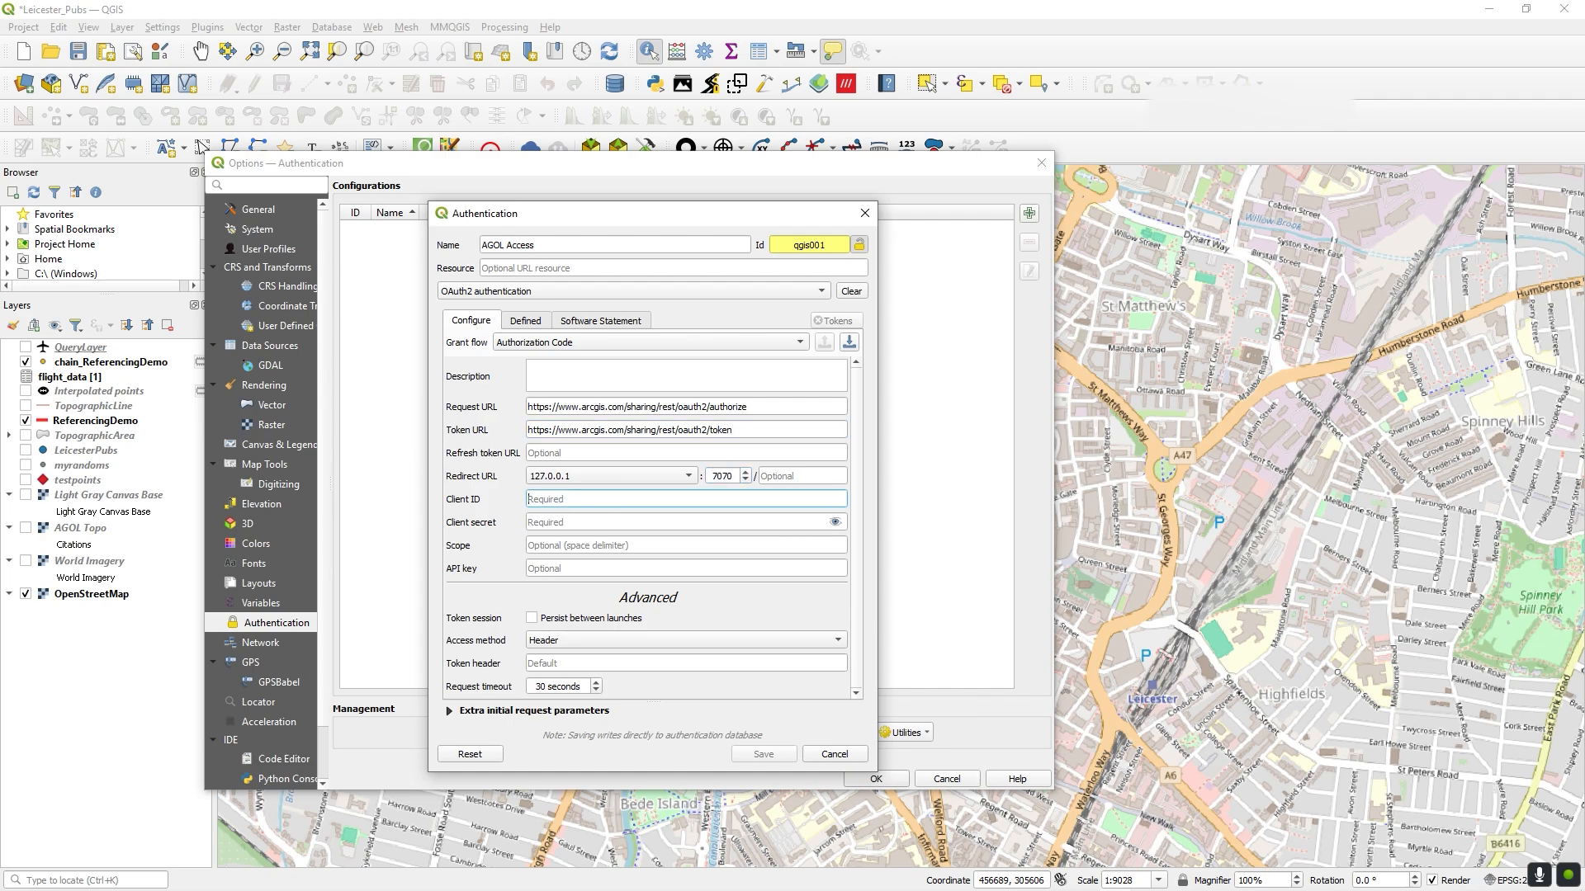
{"action": "left_click_drag", "start_coordinate": [0, 557], "coordinate": [889, 464]}
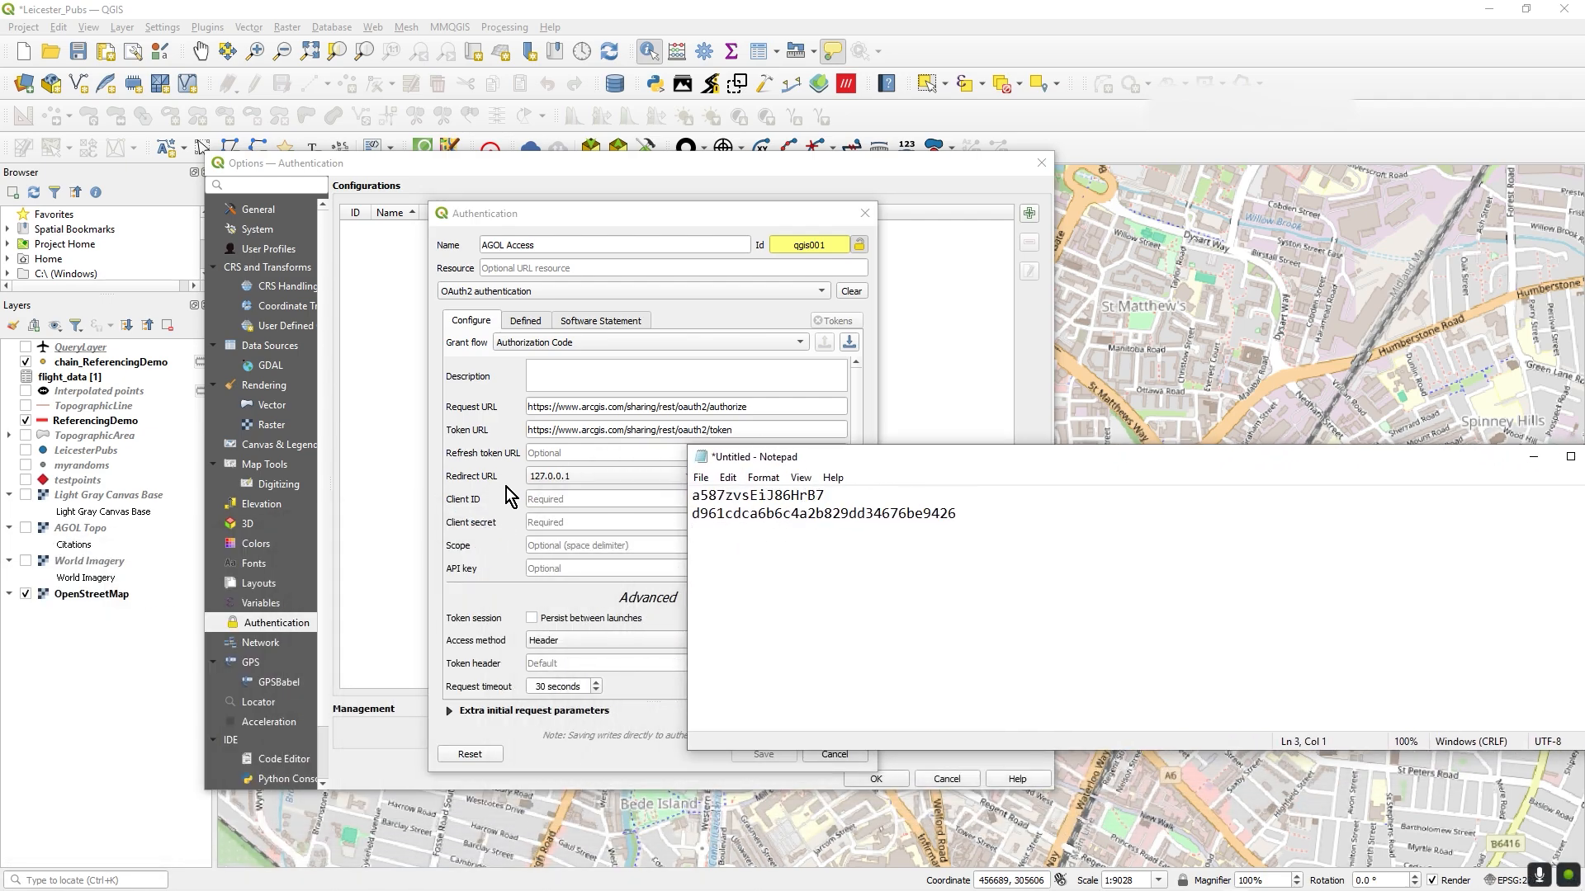
{"action": "double_click", "coordinate": [784, 496]}
{"action": "key", "text": "ctrl+c"}
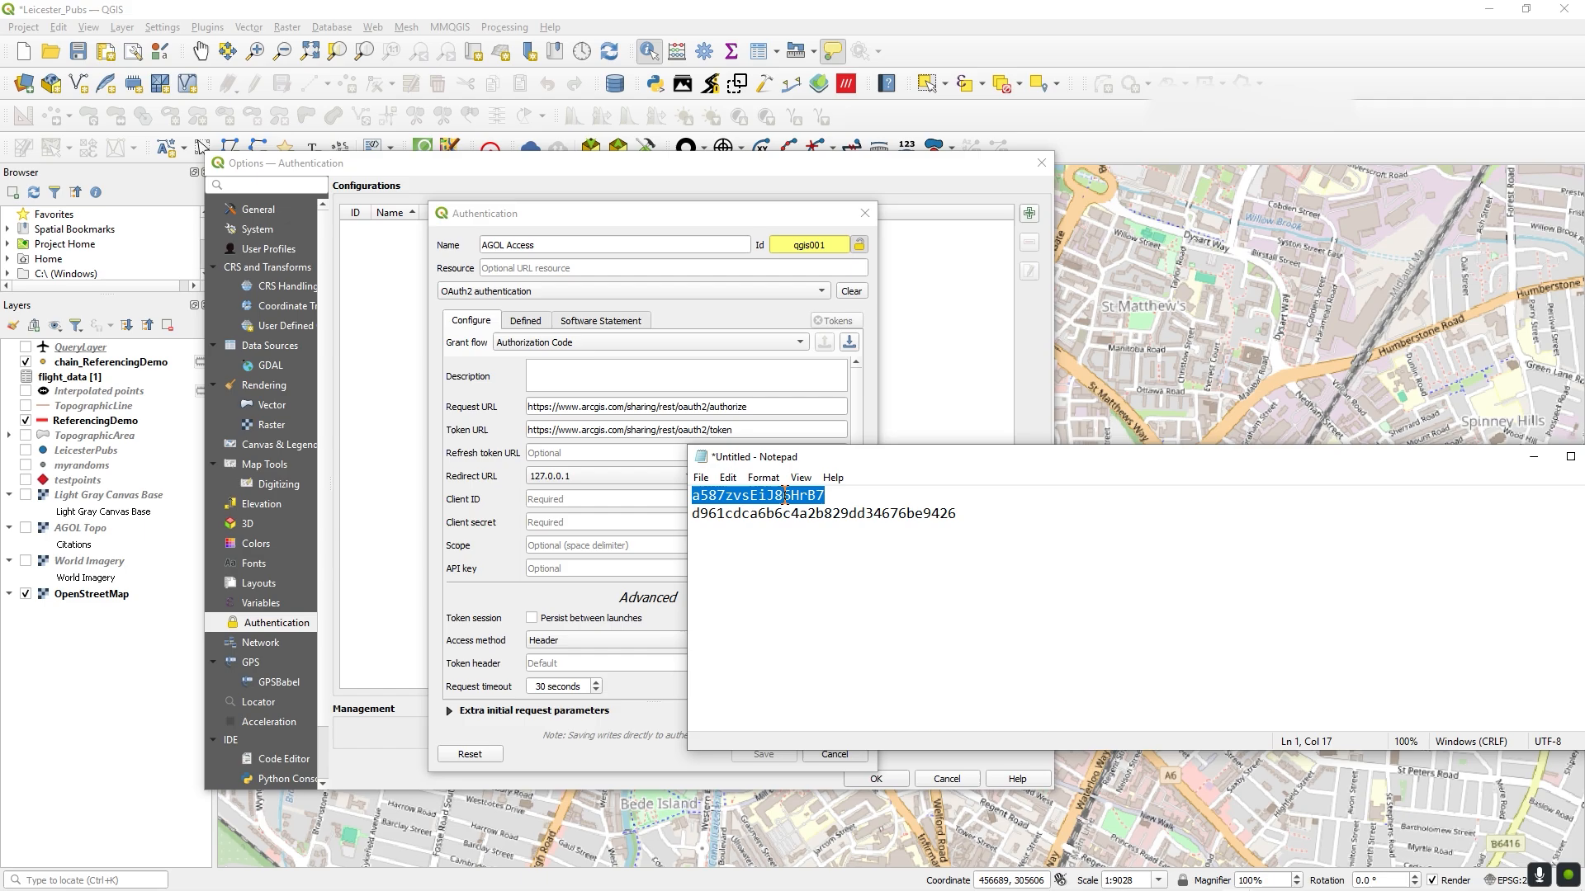
{"action": "left_click_drag", "start_coordinate": [1107, 471], "coordinate": [0, 413]}
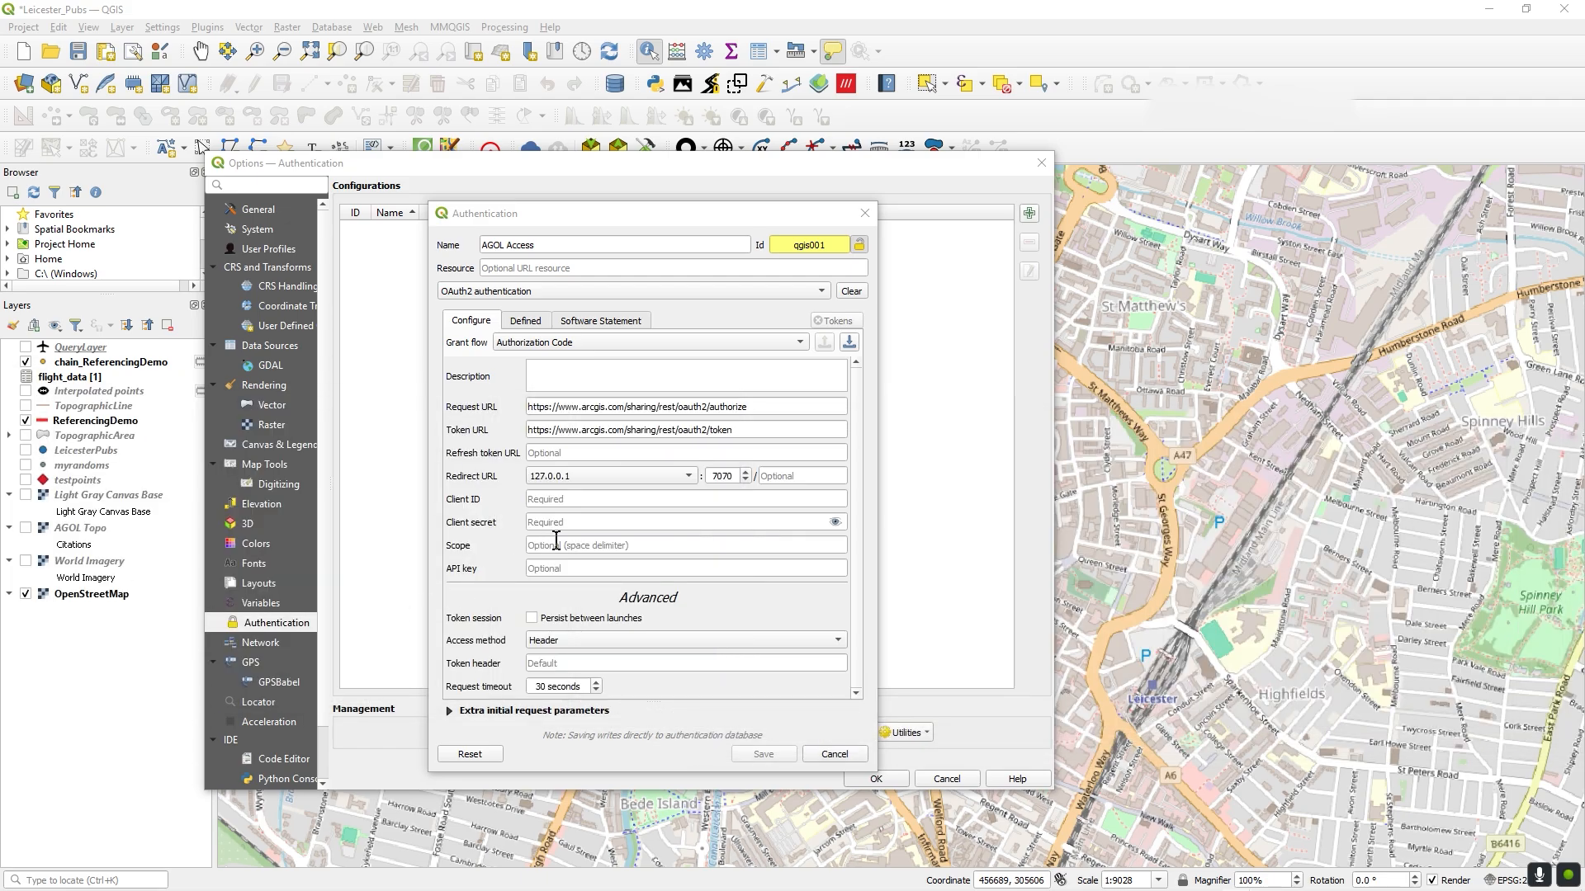
{"action": "left_click", "coordinate": [559, 500]}
{"action": "key", "text": "ctrl+v"}
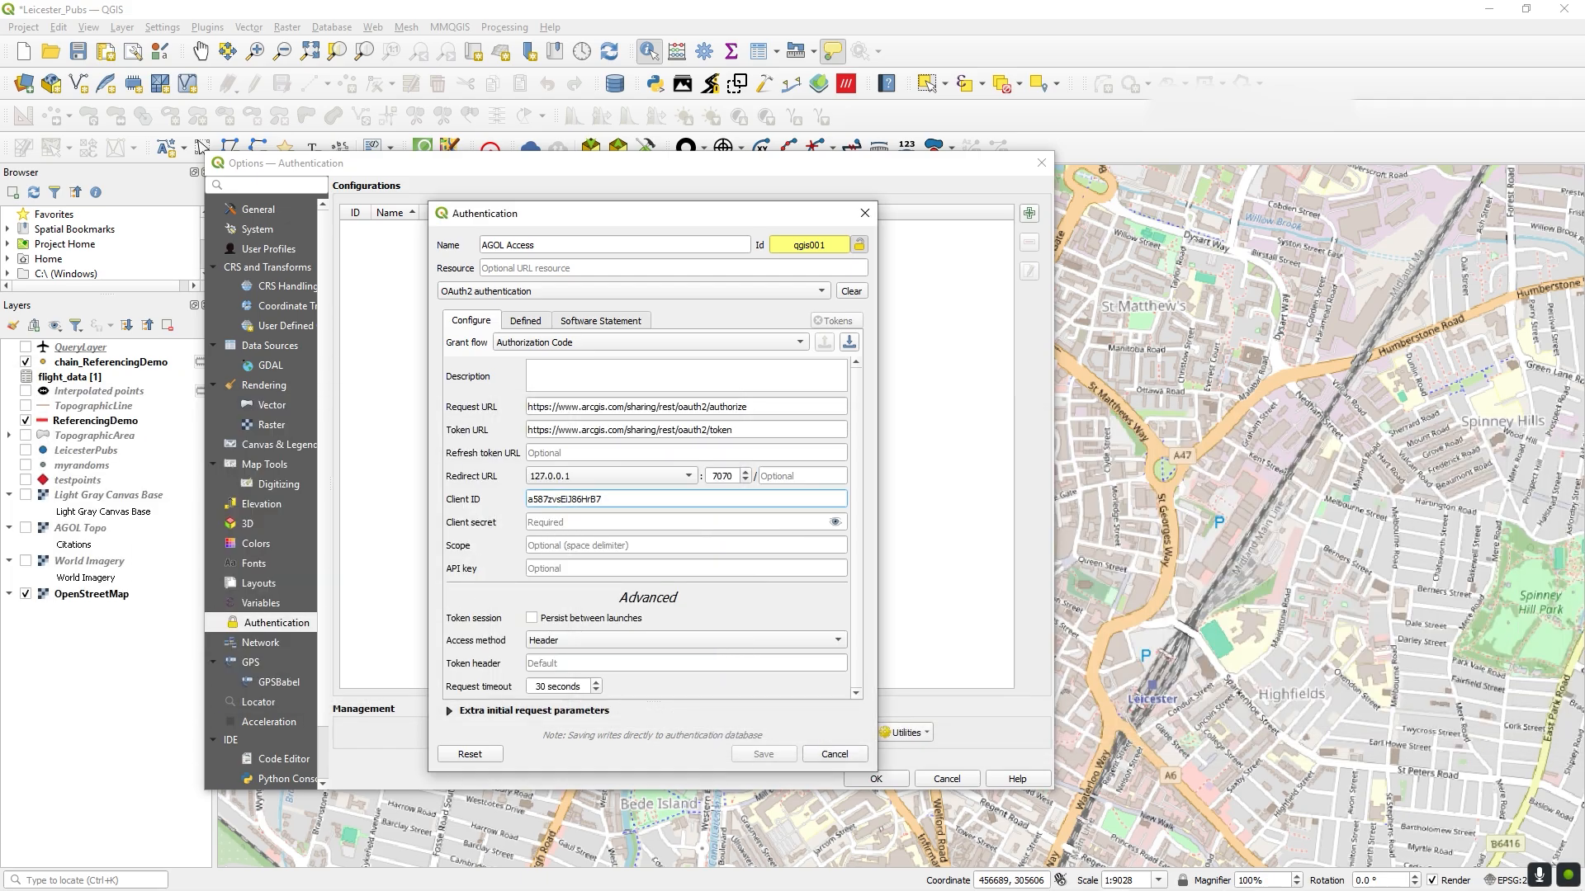
Copy the client secret from the Notepad document into the configuration's Client secret field.
{"action": "key", "text": "alt+Tab"}
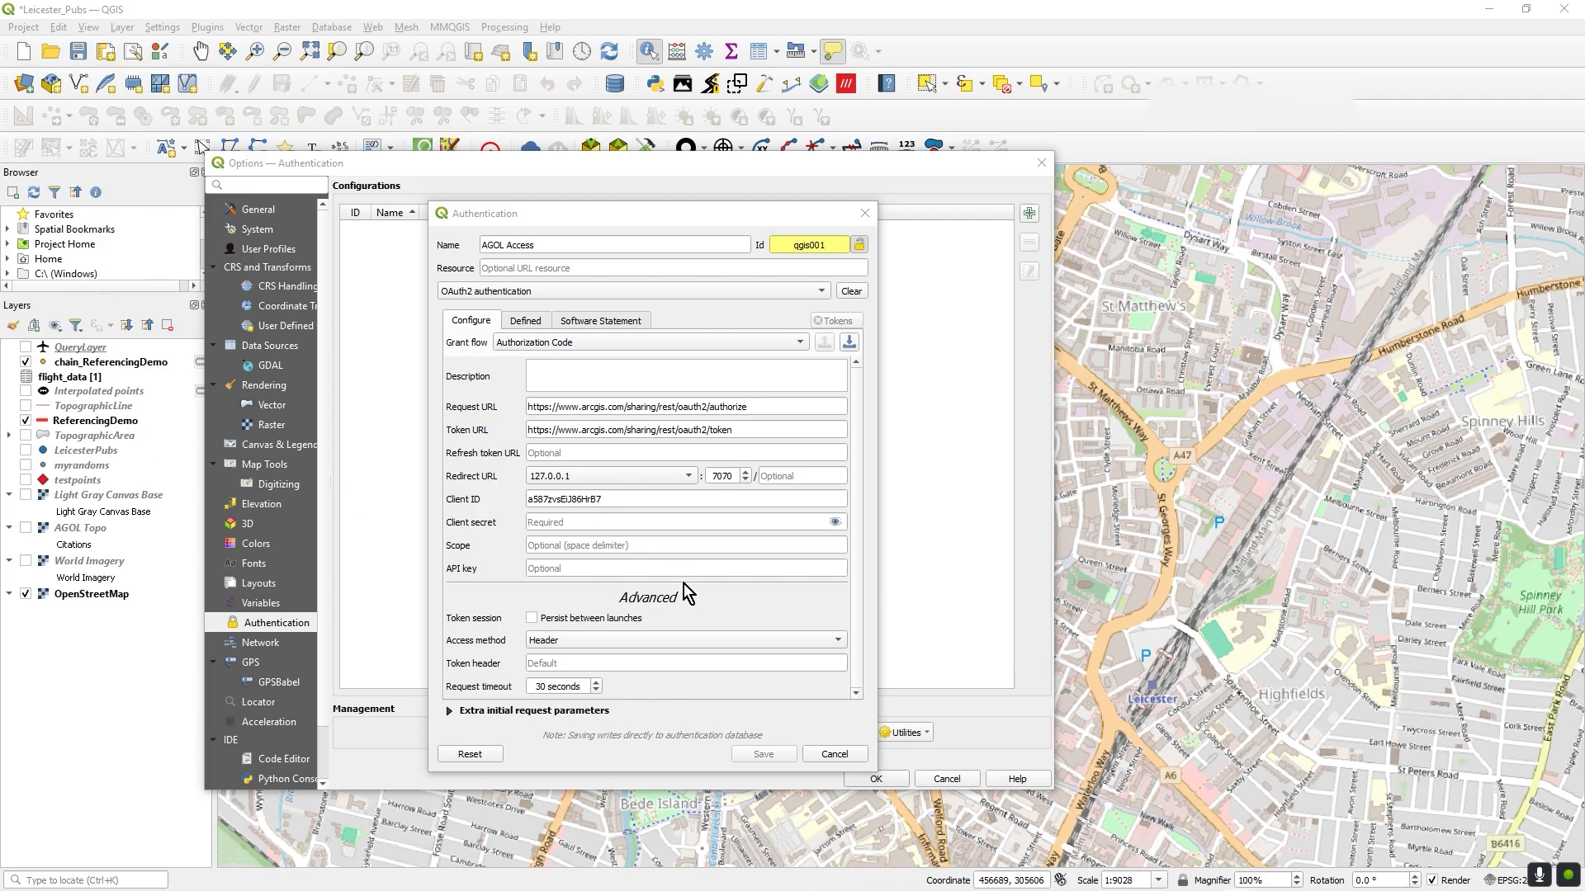
{"action": "left_click", "coordinate": [631, 521]}
{"action": "key", "text": "ctrl+v"}
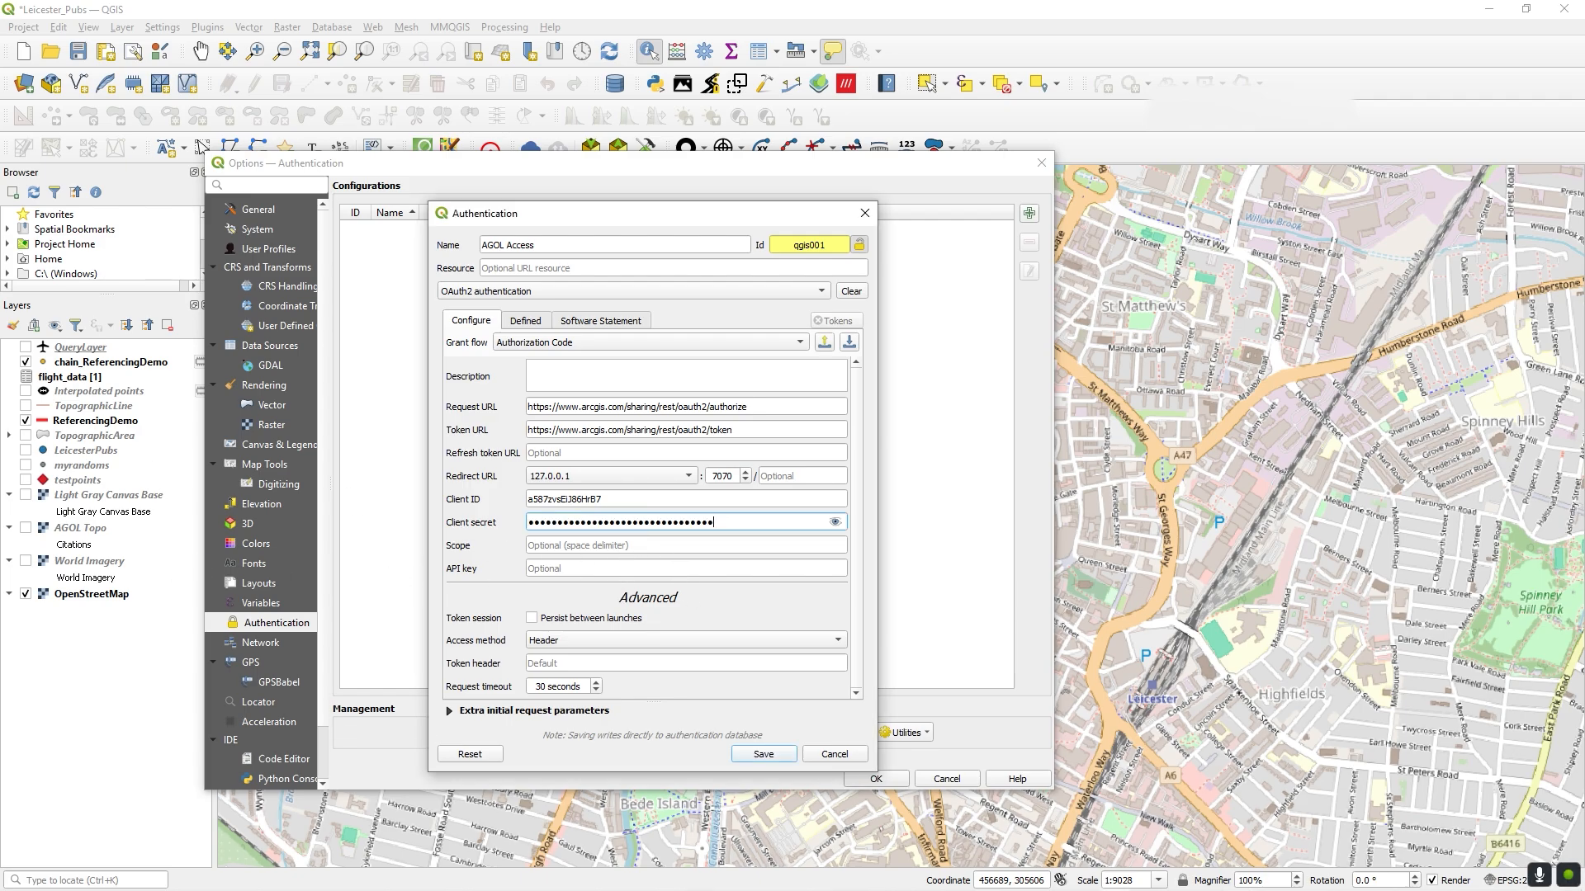
Review the credentials section on the Dougs QGIS Desktop item page in ArcGIS Online and return to QGIS.
{"action": "key", "text": "alt+Tab"}
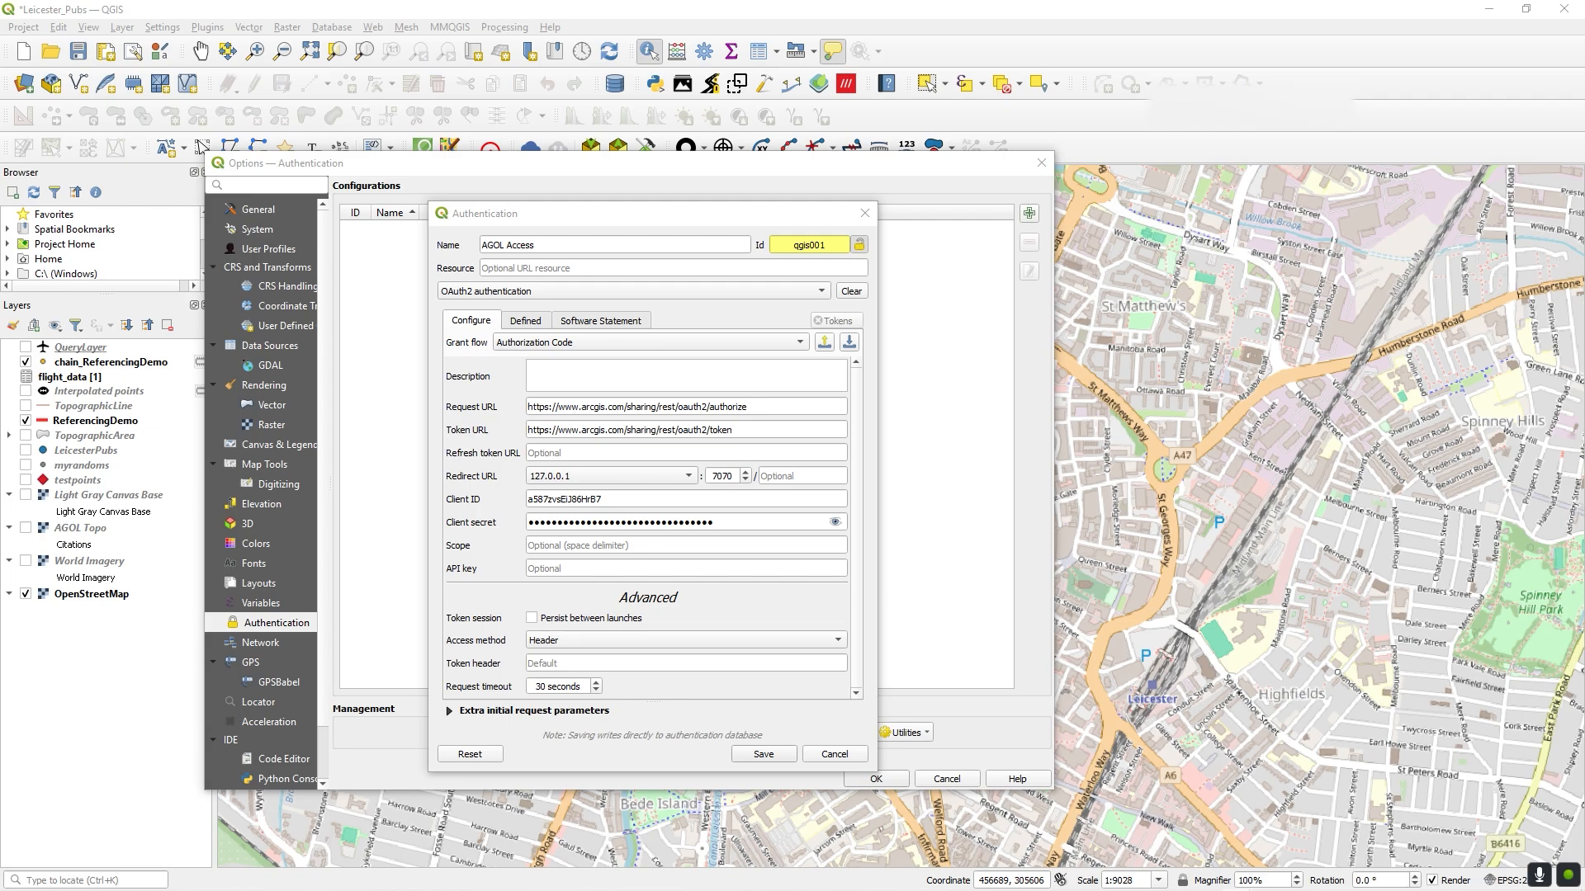
{"action": "mouse_move", "coordinate": [970, 888]}
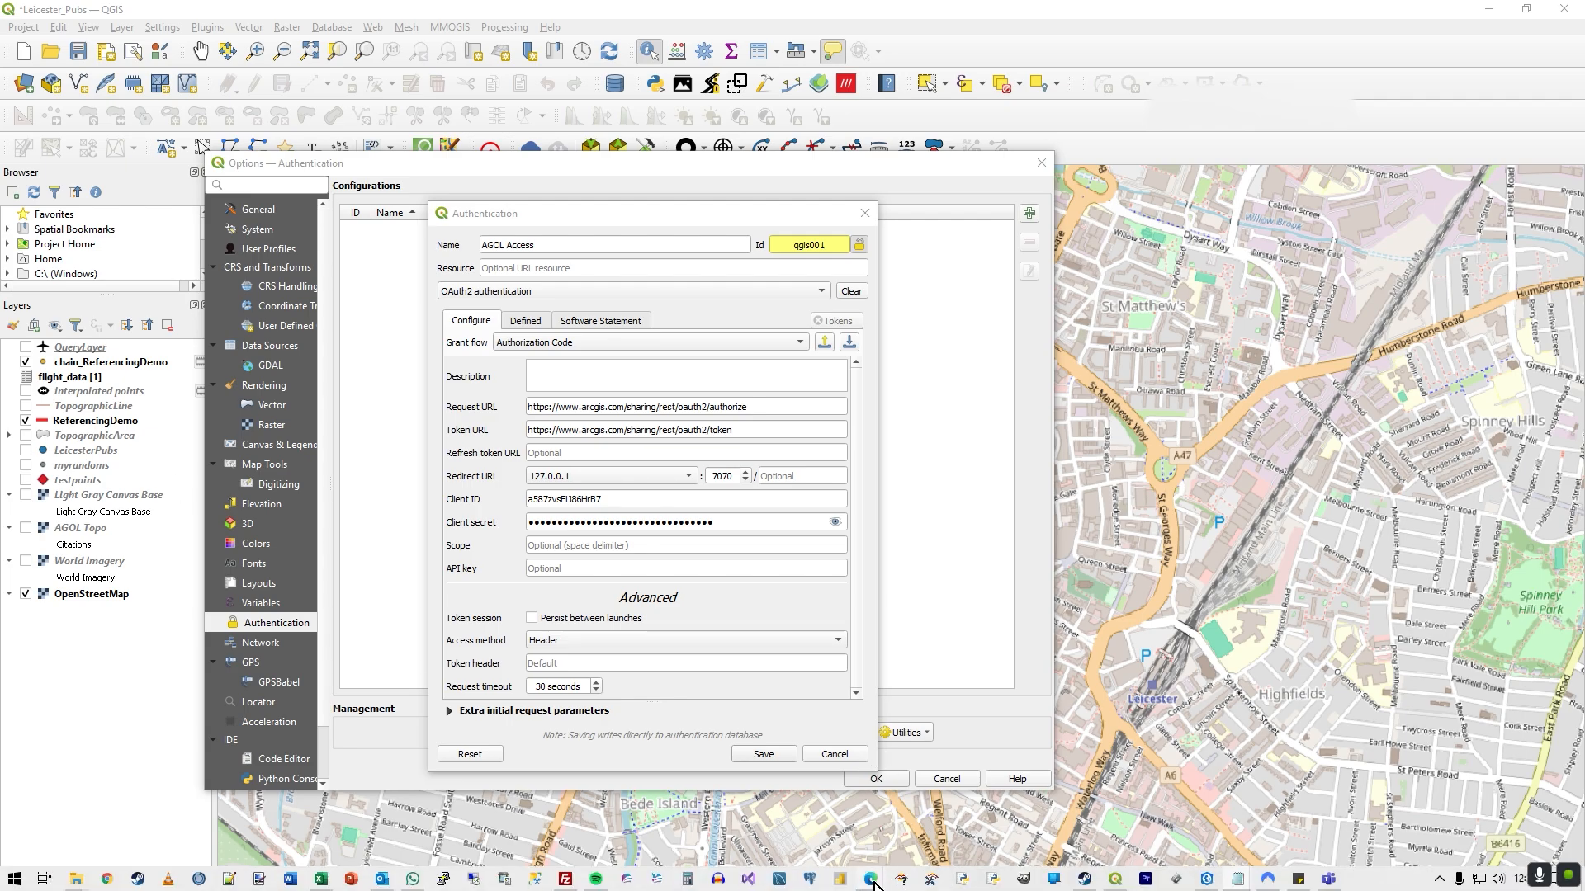
{"action": "mouse_move", "coordinate": [873, 881]}
{"action": "scroll", "coordinate": [528, 661], "scroll_direction": "down", "scroll_amount": 2}
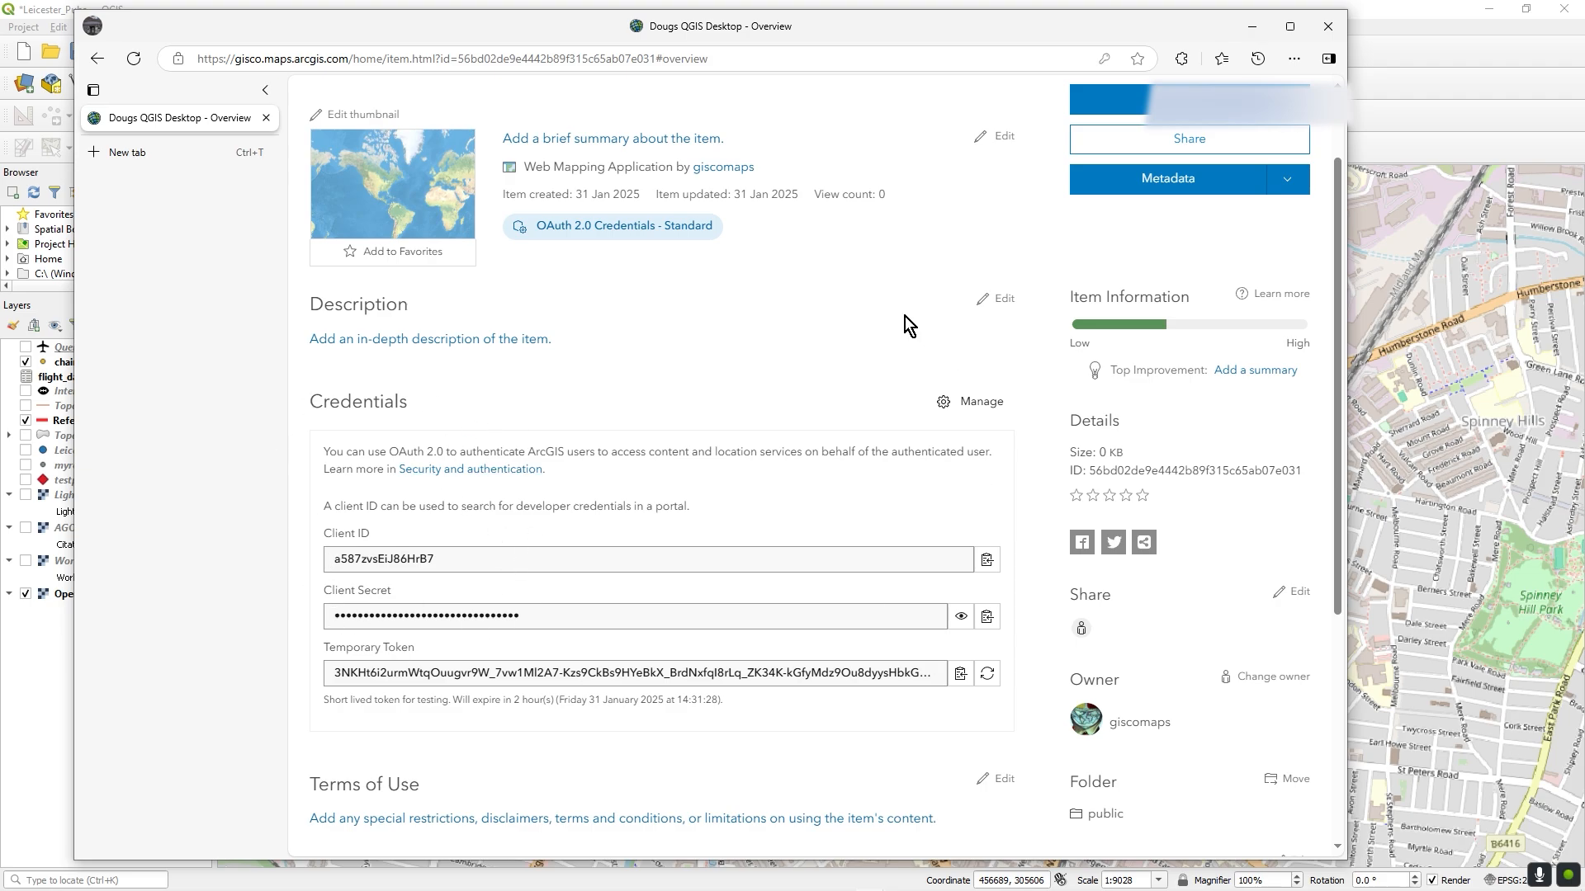
{"action": "scroll", "coordinate": [905, 315], "scroll_direction": "up", "scroll_amount": 2}
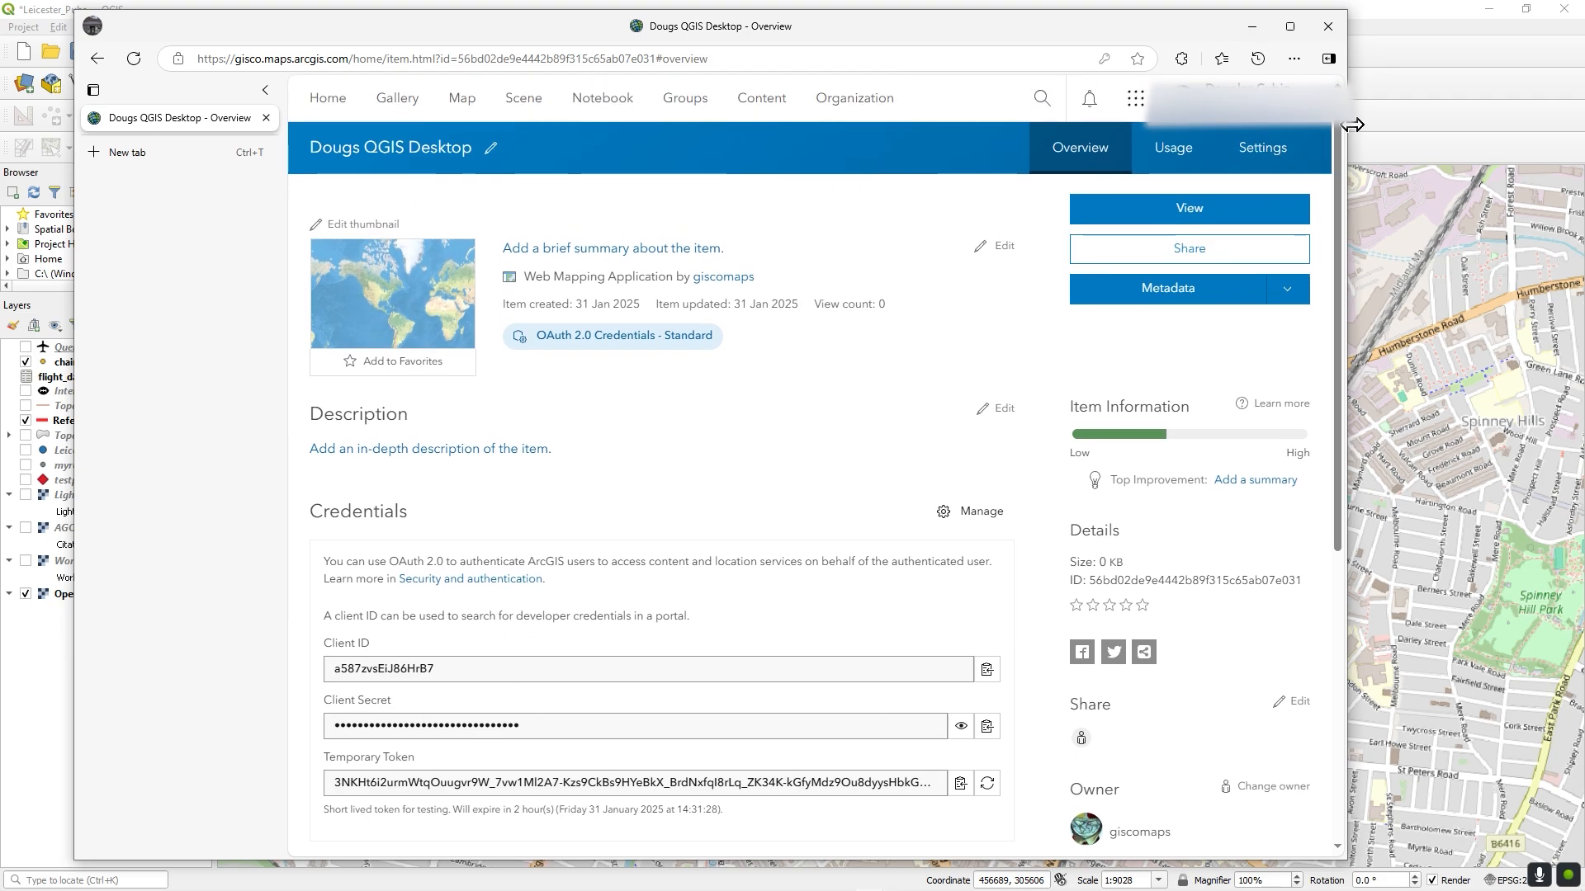
{"action": "left_click", "coordinate": [1427, 78]}
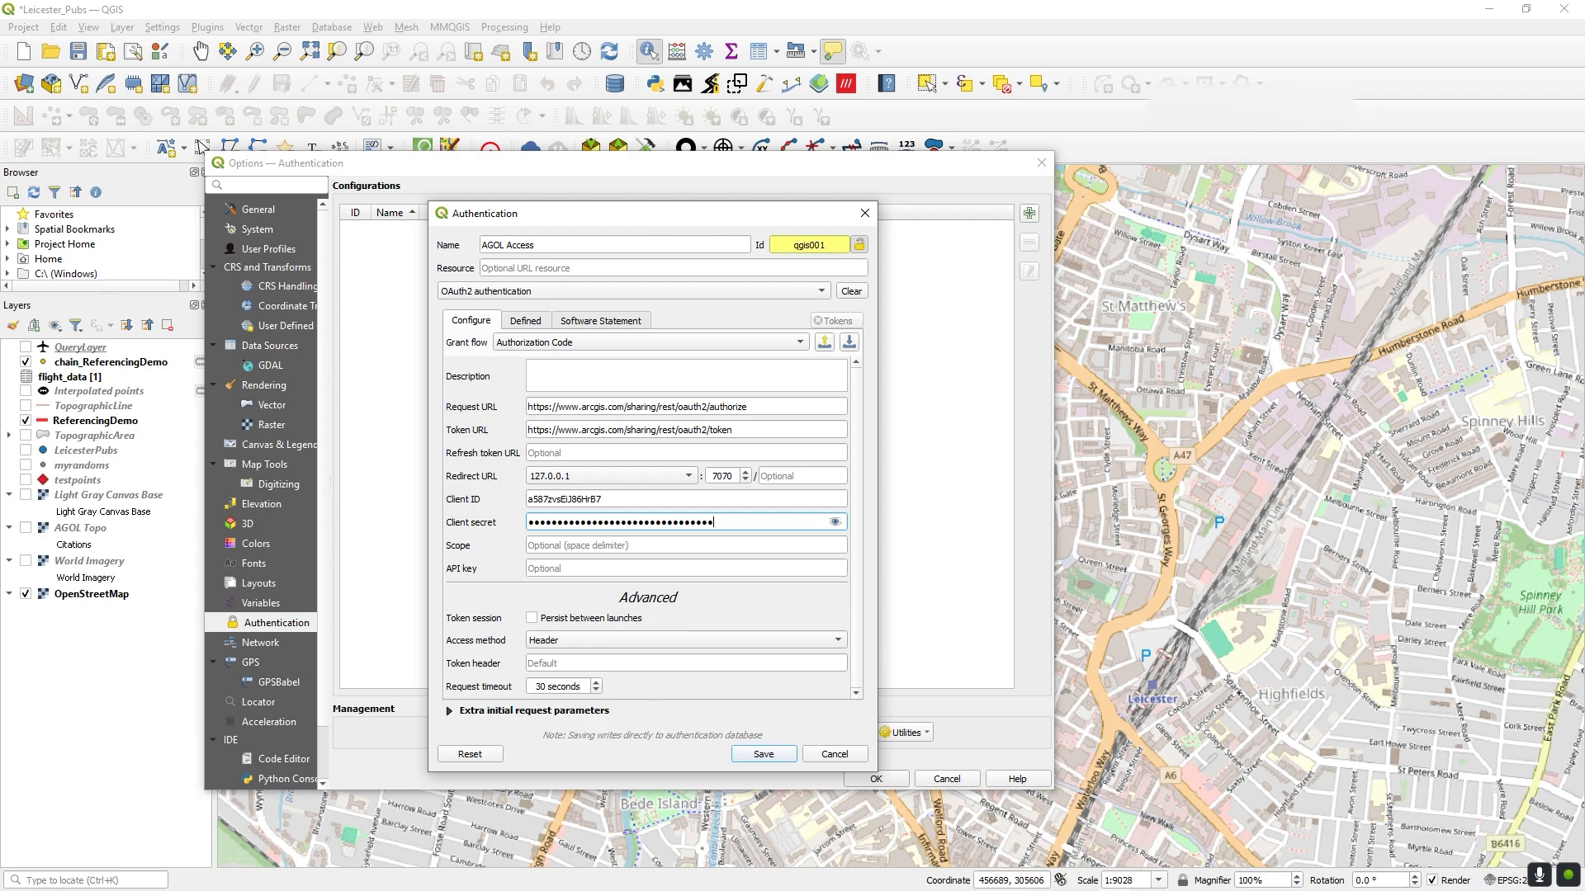
Set the token header to X-Esri-Authorization, then save the authentication configuration and accept the options.
{"action": "key", "text": "alt+Tab"}
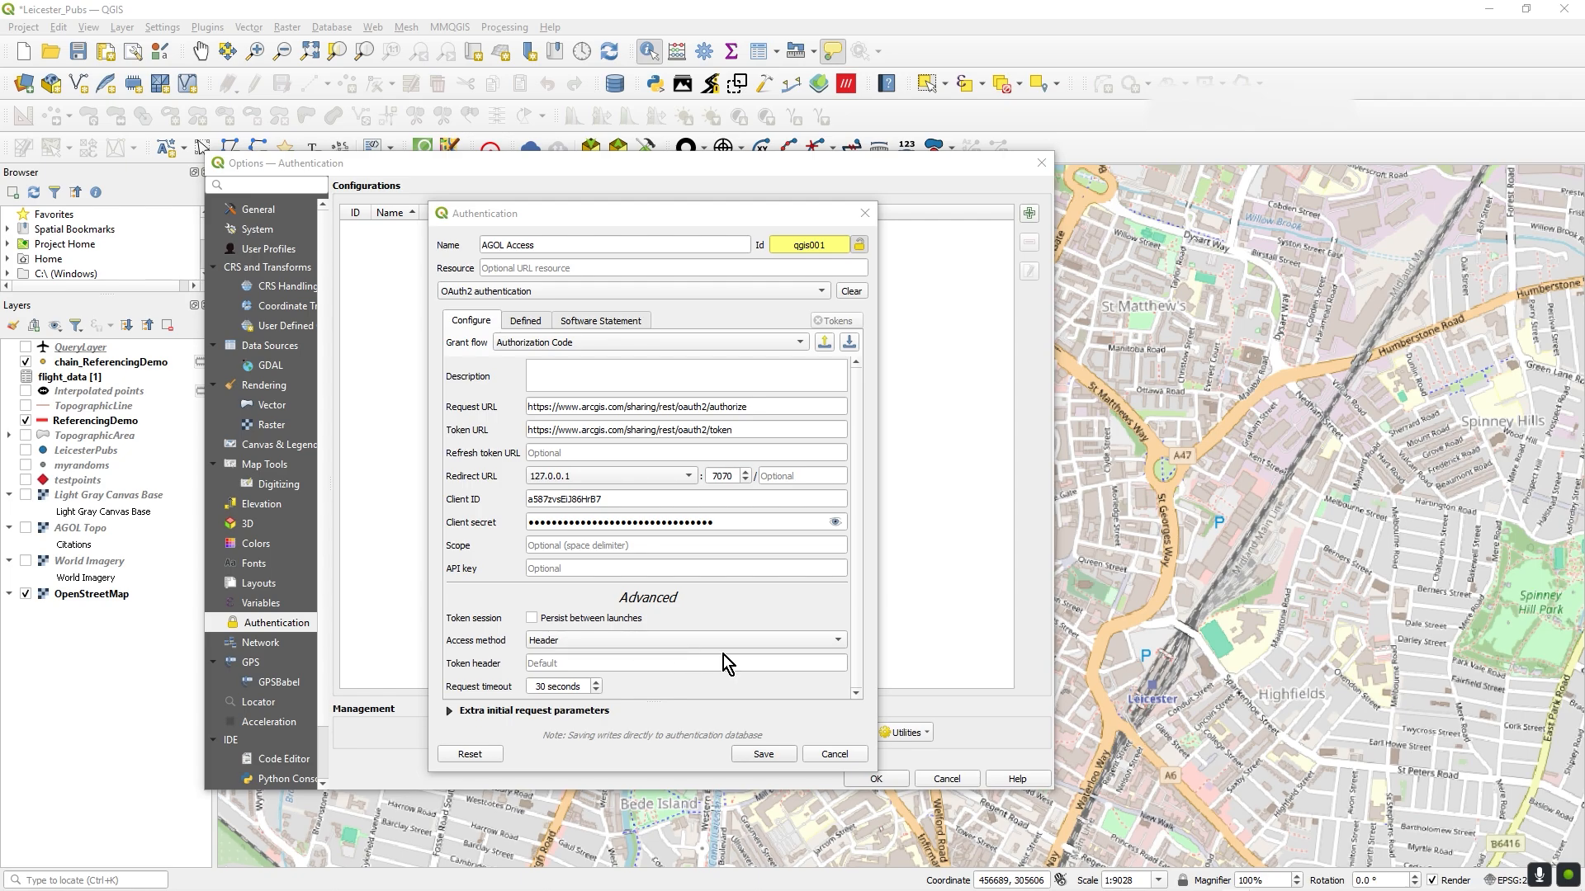
{"action": "left_click", "coordinate": [556, 662]}
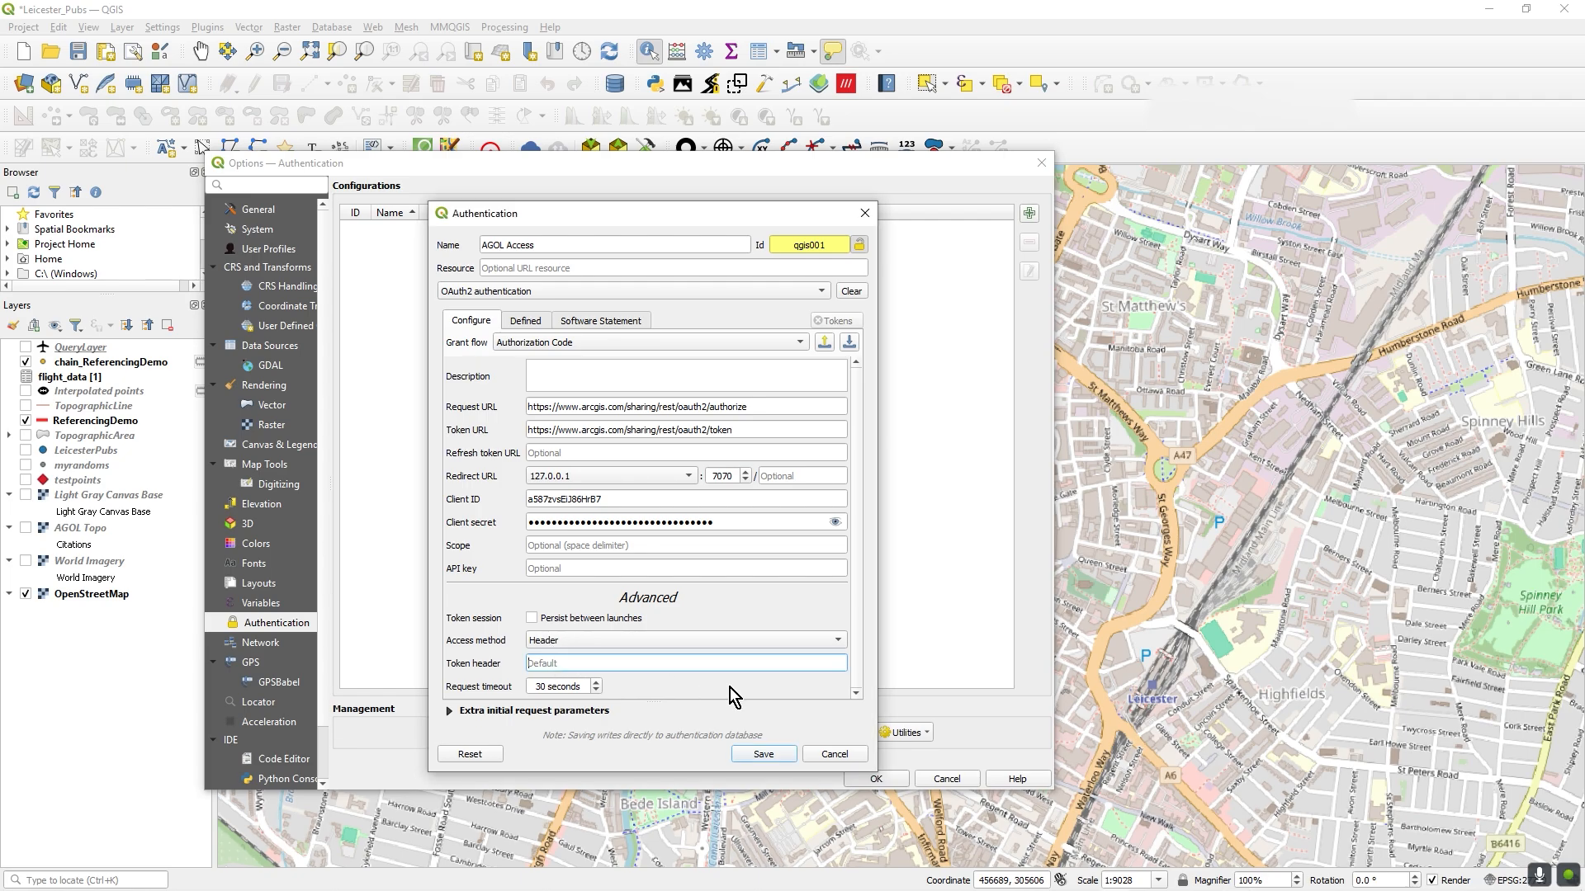
{"action": "key", "text": "ctrl+v"}
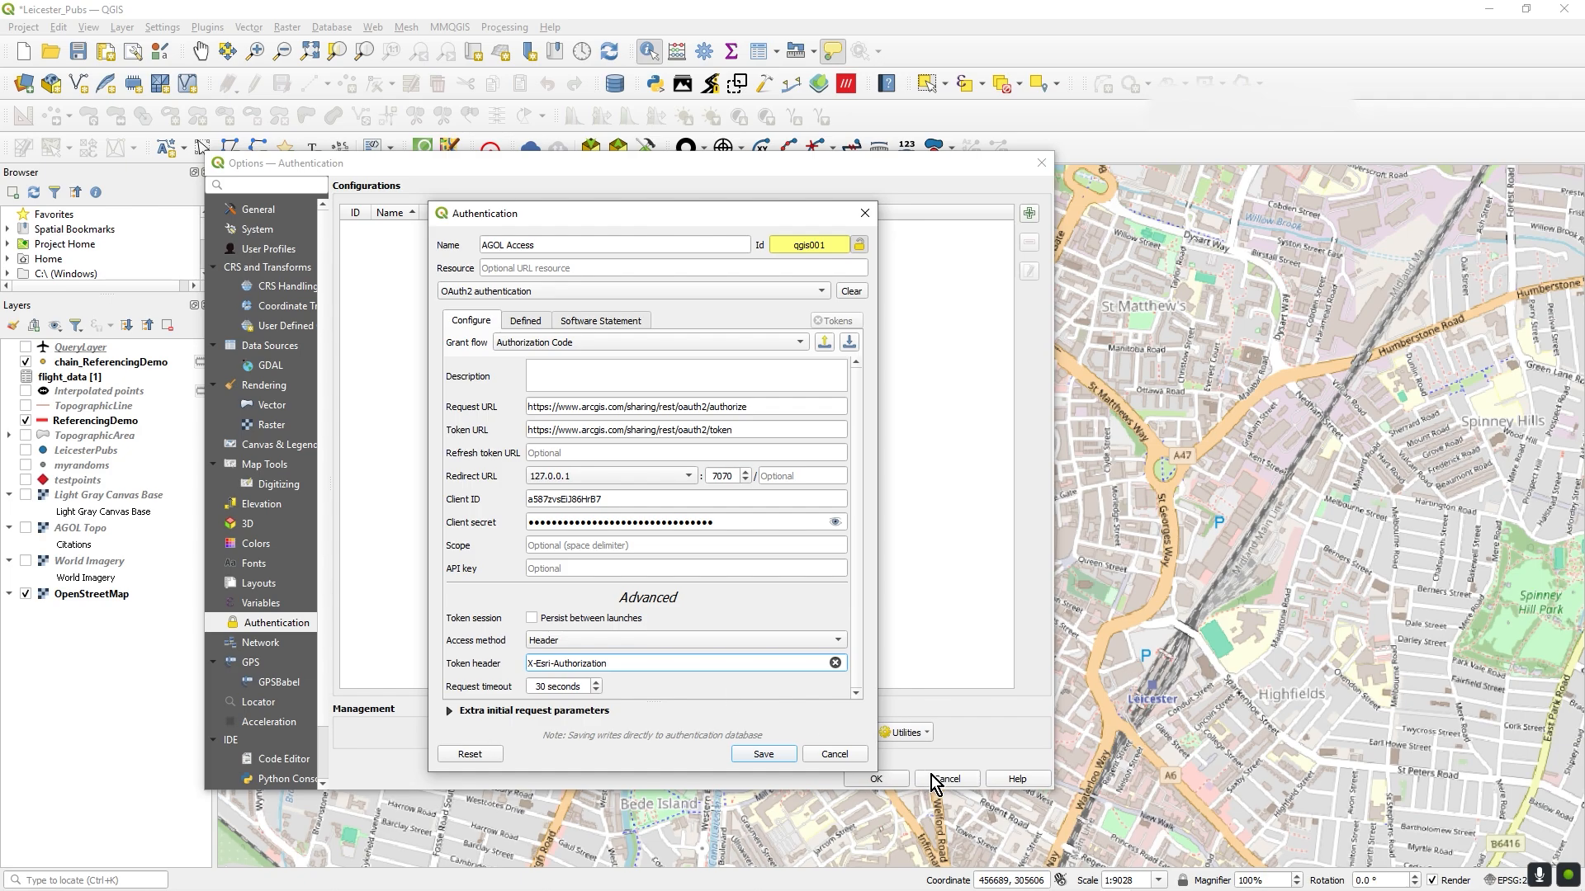
{"action": "left_click", "coordinate": [855, 694]}
{"action": "left_click", "coordinate": [775, 760]}
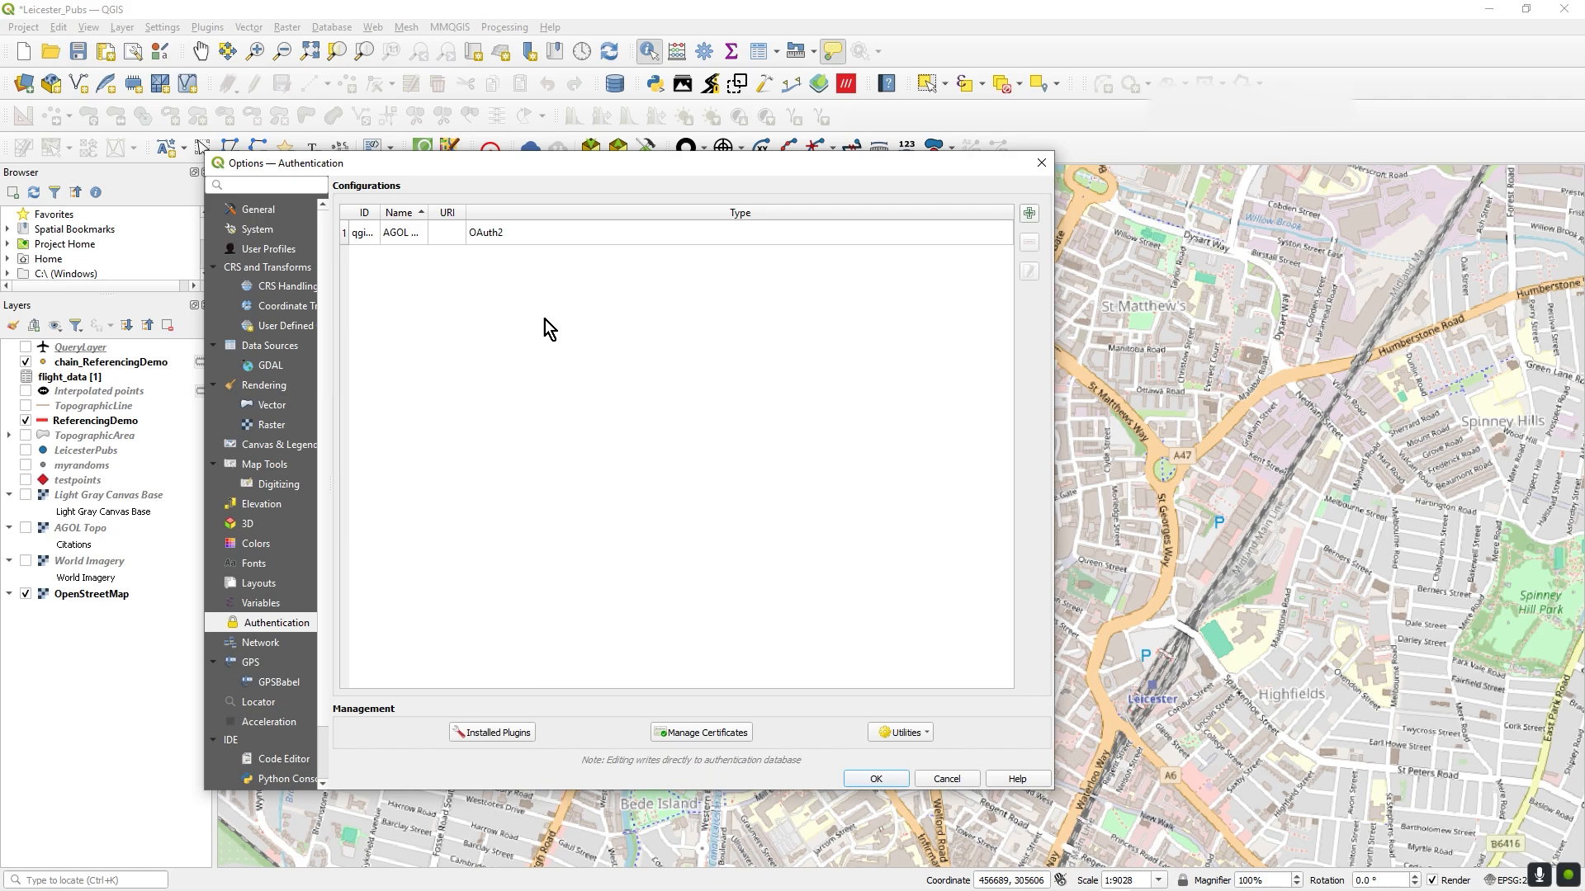
{"action": "left_click", "coordinate": [891, 781]}
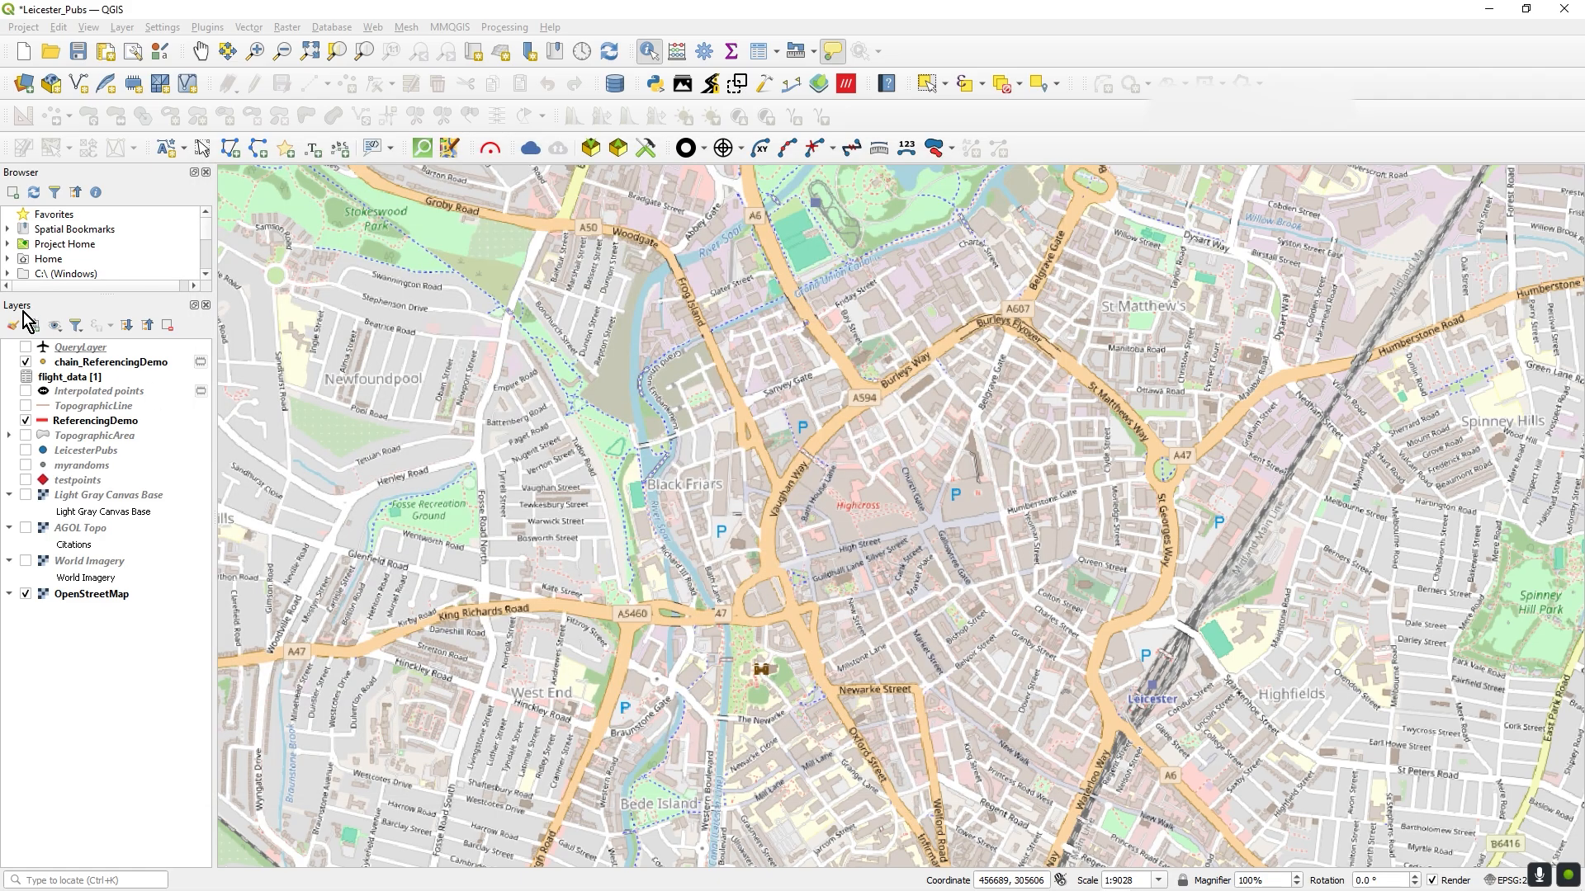
Save the Leicester_Pubs project and open the Data Source Manager at ArcGIS REST Server.
{"action": "left_click", "coordinate": [107, 347]}
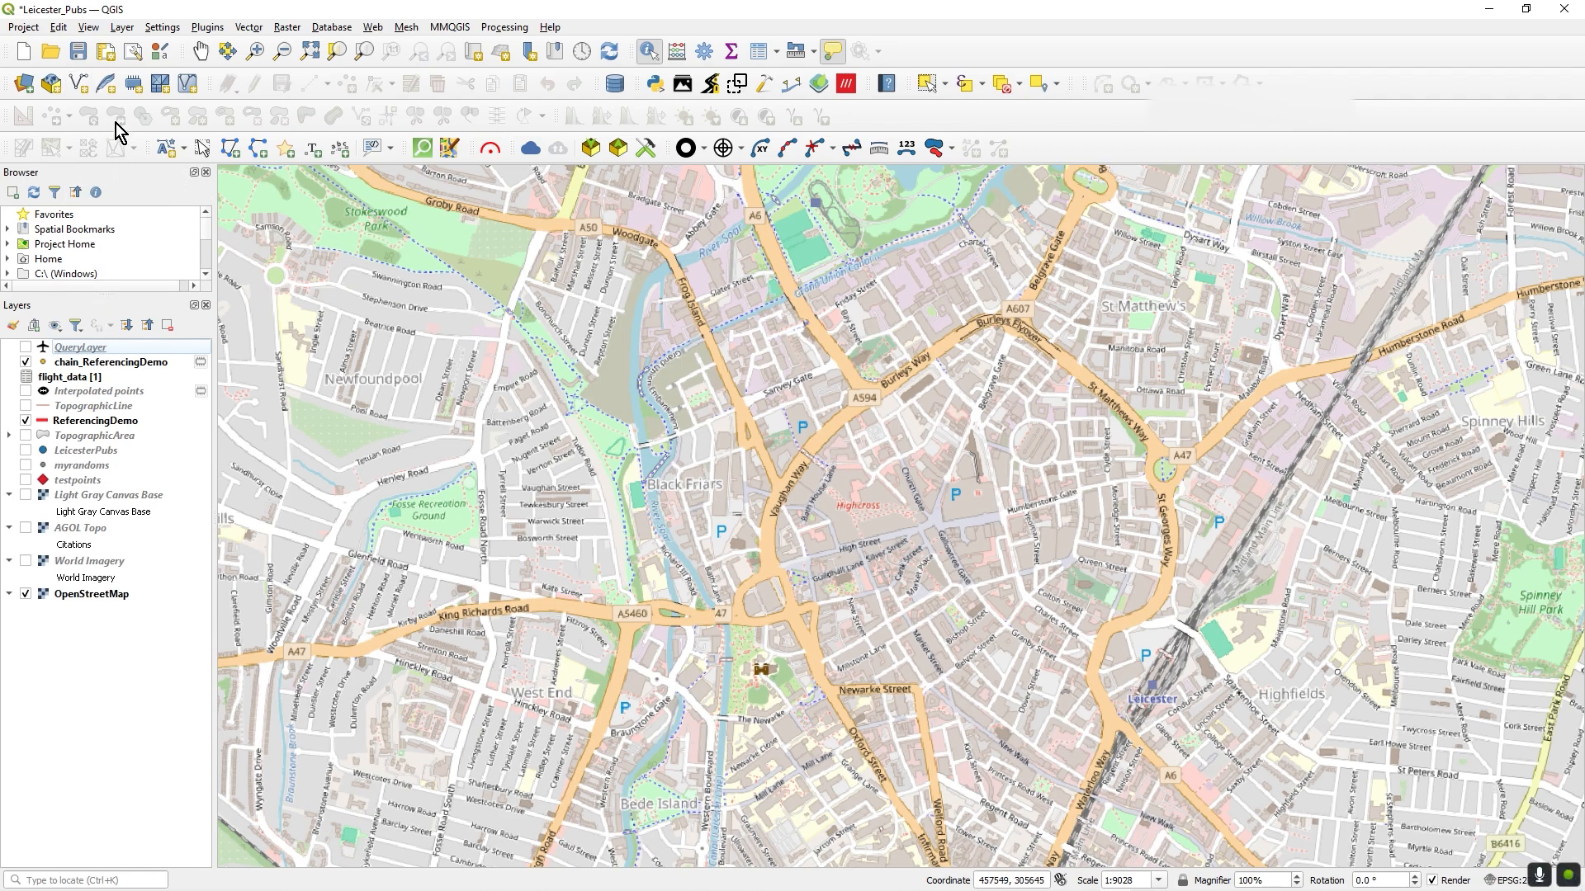
{"action": "left_click", "coordinate": [78, 52]}
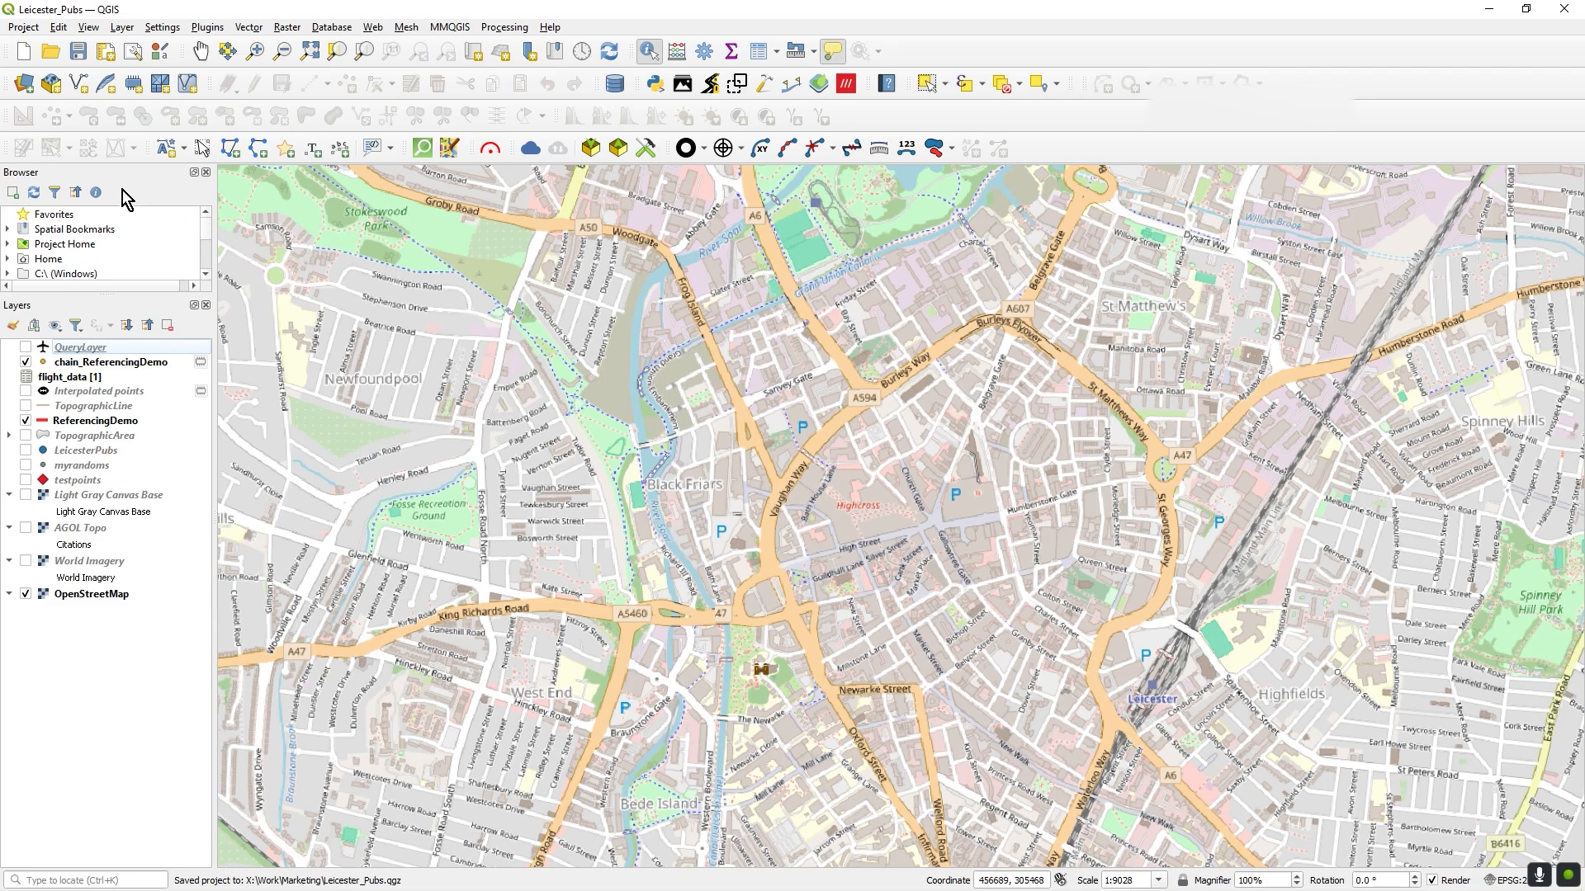
{"action": "left_click", "coordinate": [24, 86]}
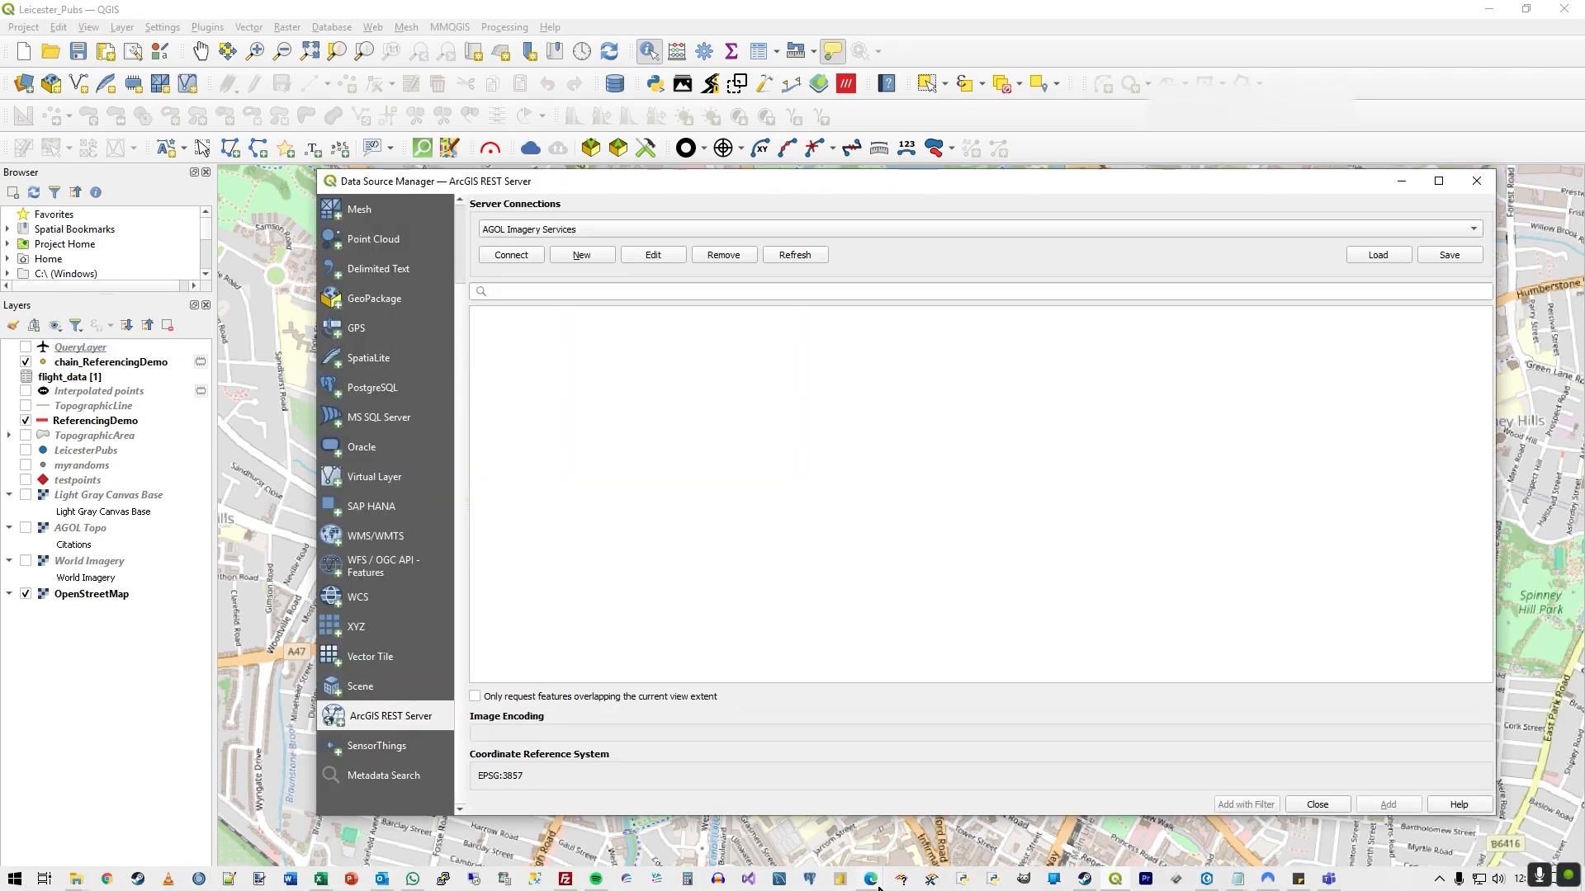
Switch to ArcGIS Online in the browser, open My content and collapse the browser's tab pane.
{"action": "mouse_move", "coordinate": [877, 884]}
{"action": "left_click", "coordinate": [920, 825]}
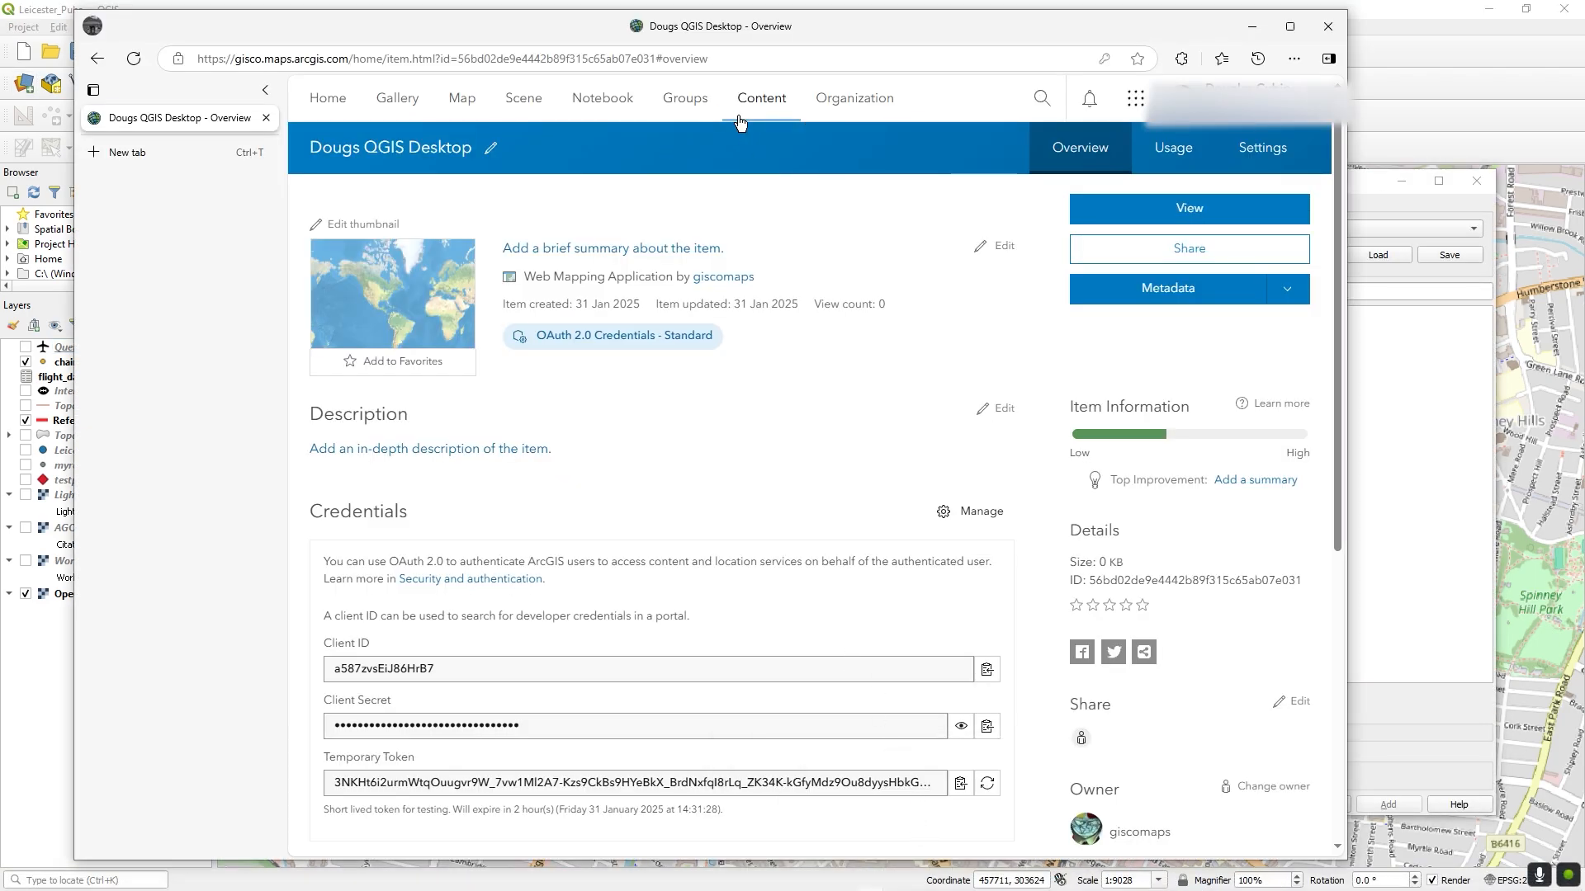
{"action": "left_click", "coordinate": [775, 103]}
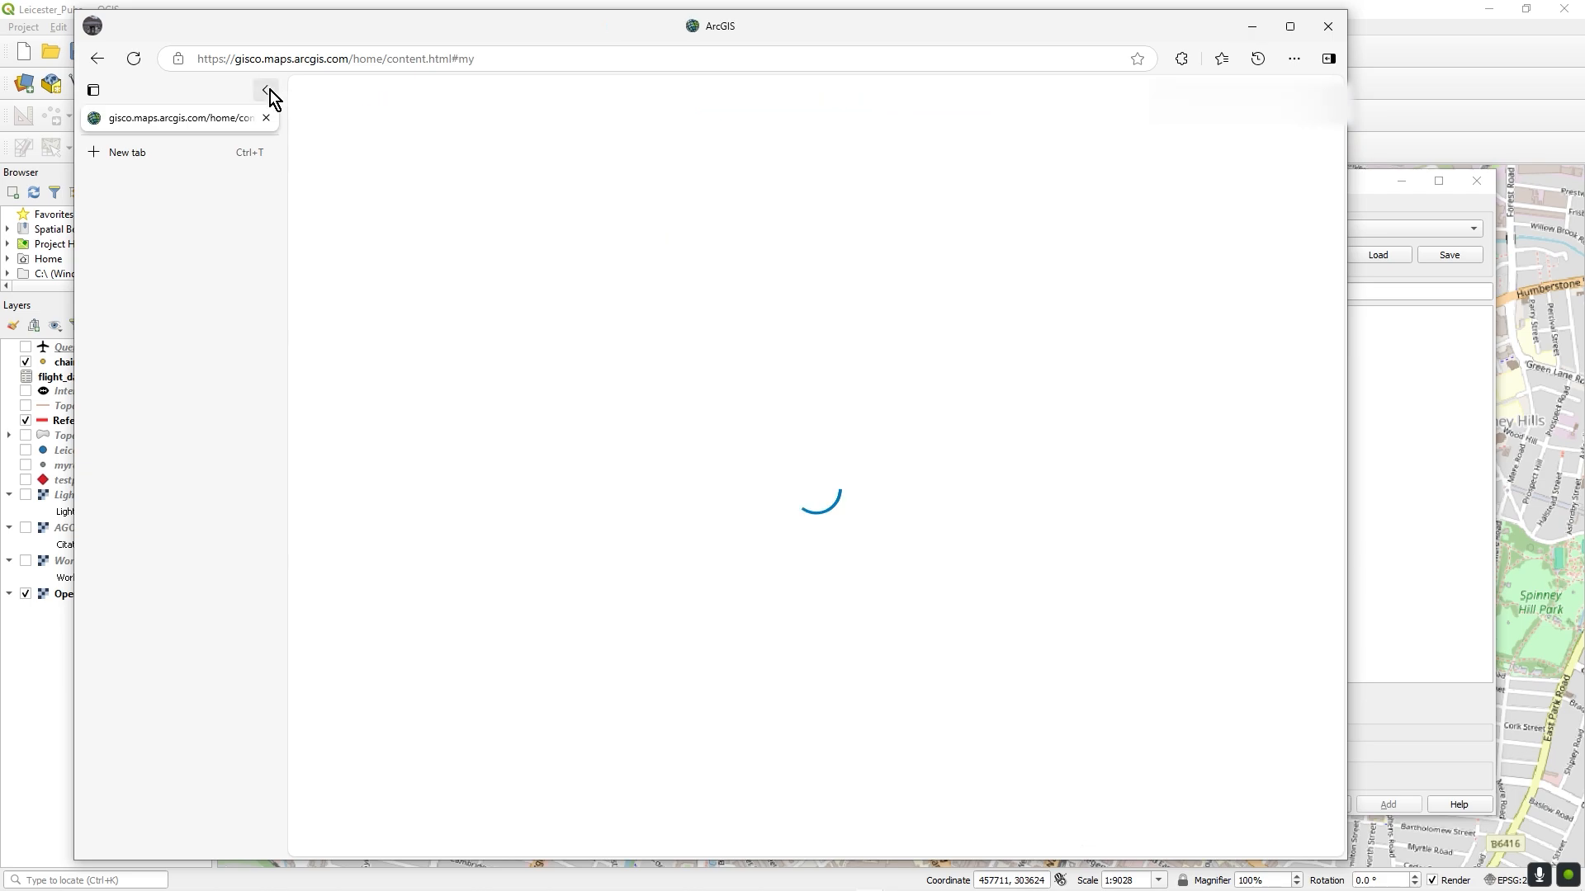
{"action": "left_click", "coordinate": [270, 91]}
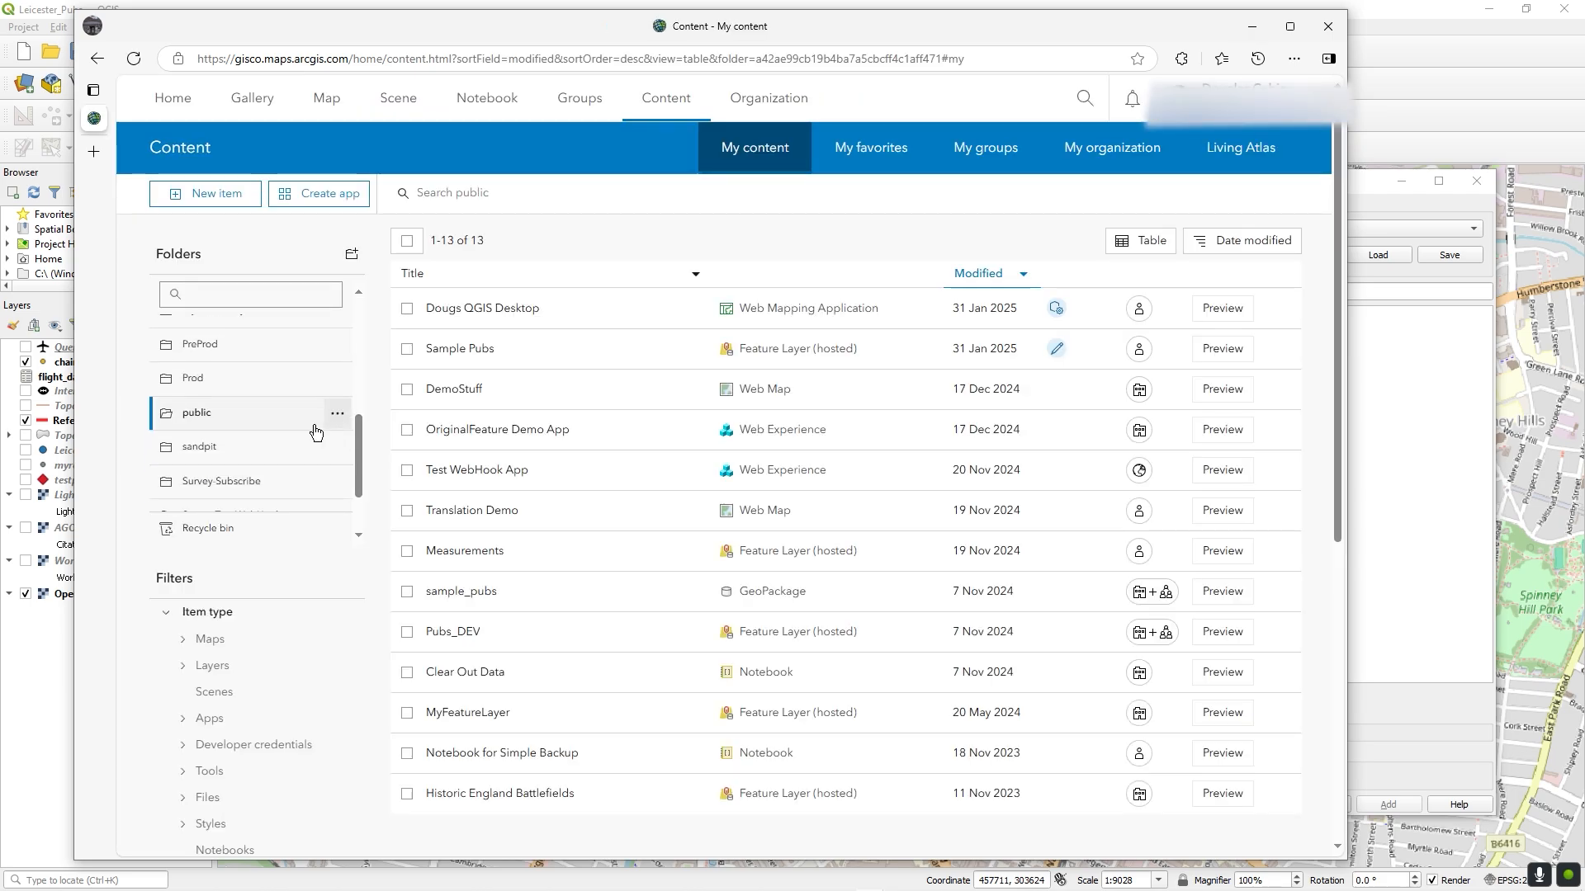
Open the Sample Pubs feature layer's item page, check its sharing level without changing it, and return to QGIS.
{"action": "left_click", "coordinate": [470, 354]}
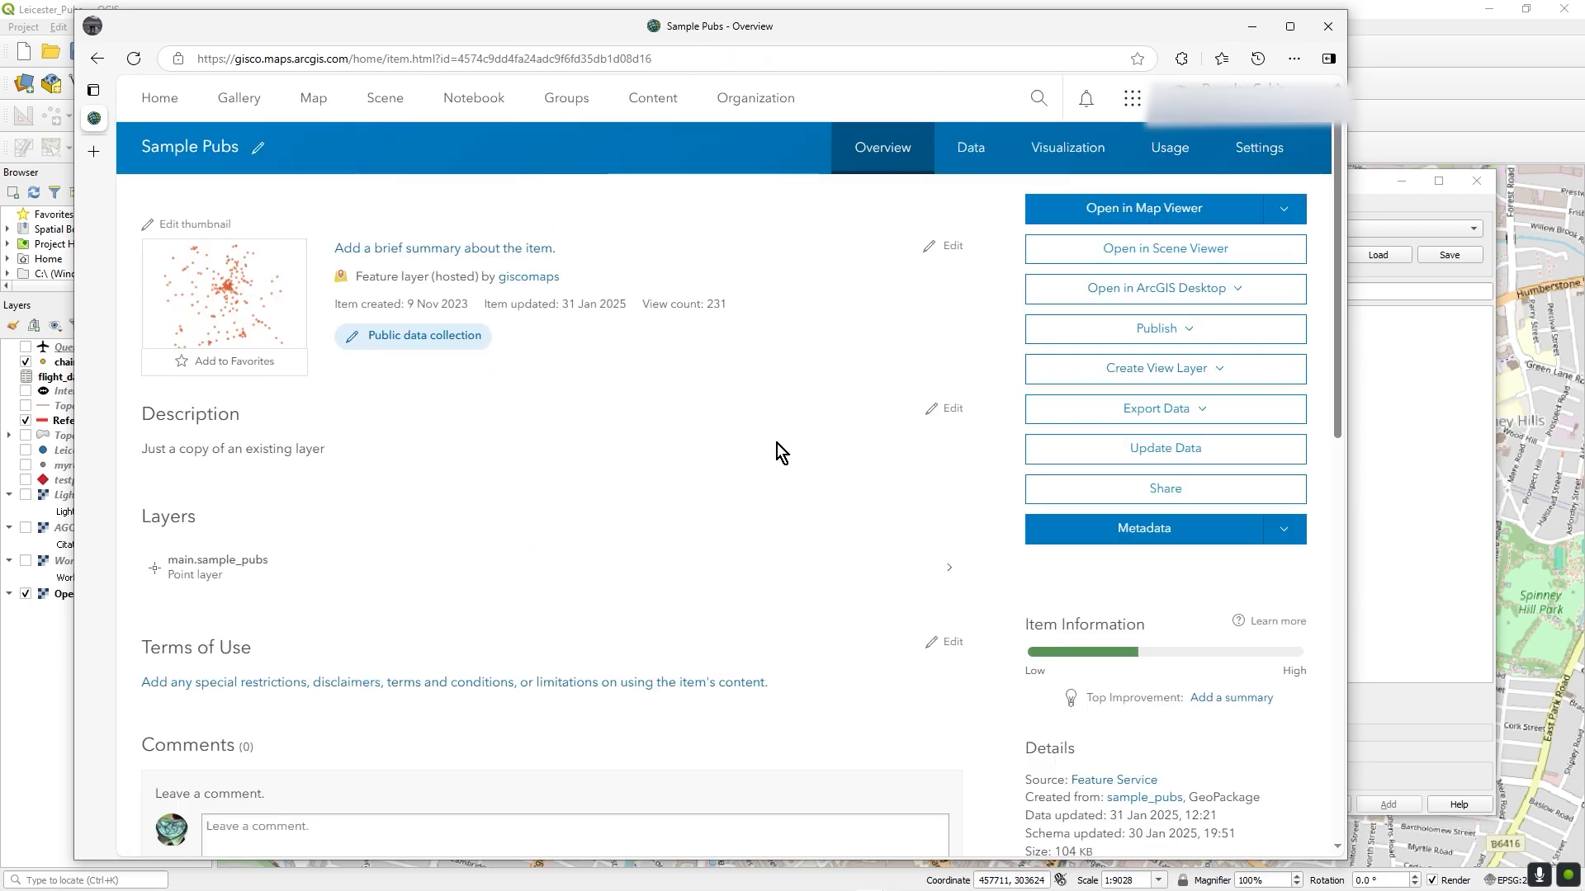
{"action": "left_click", "coordinate": [1181, 492]}
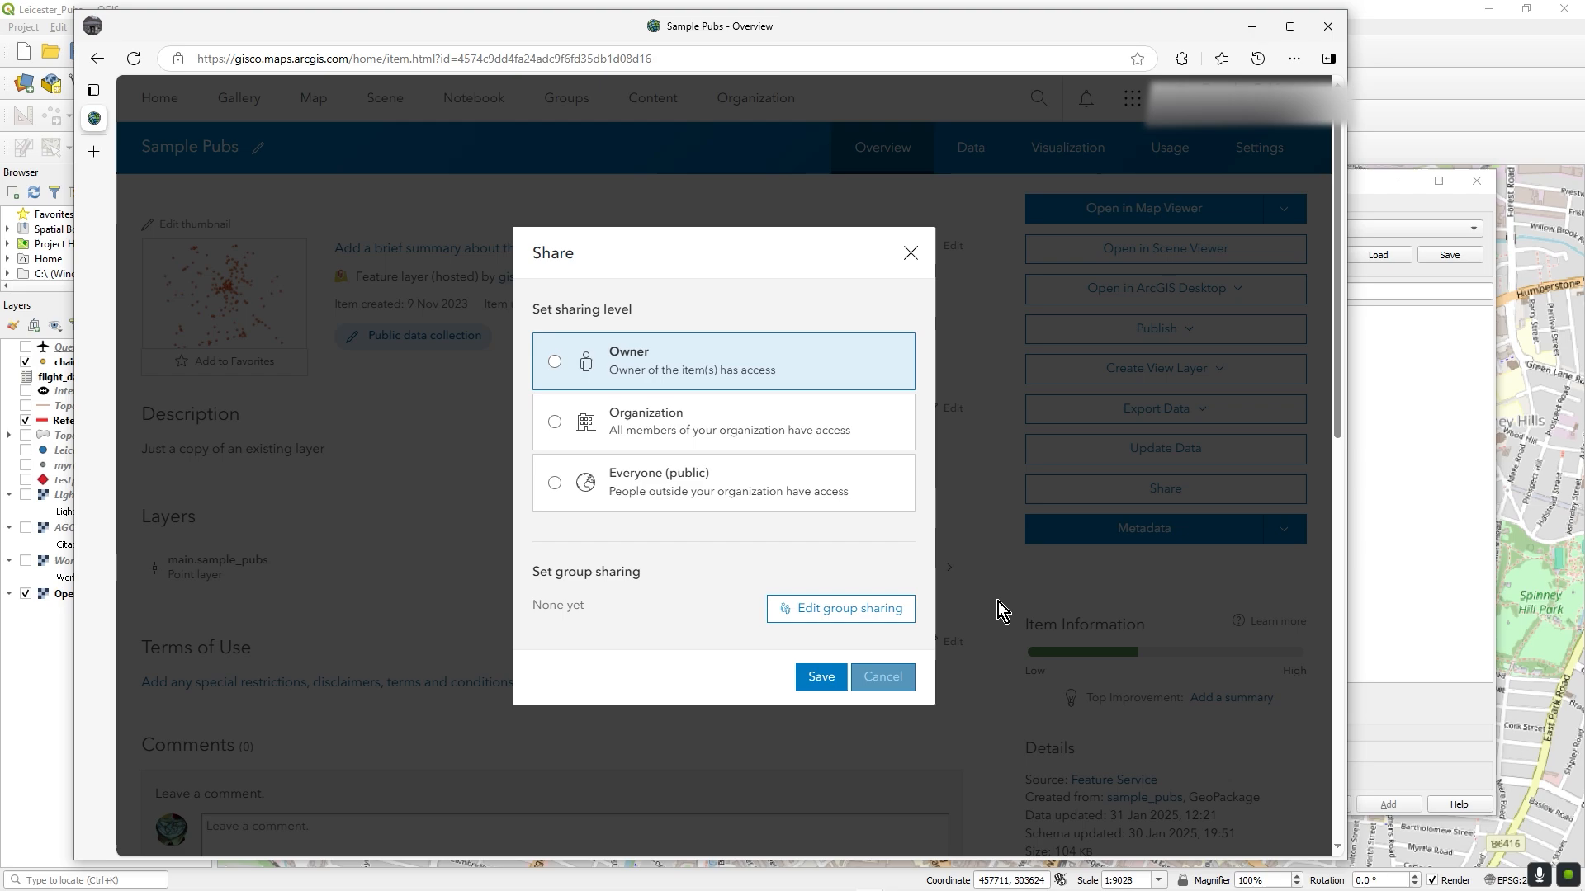
{"action": "left_click", "coordinate": [868, 687]}
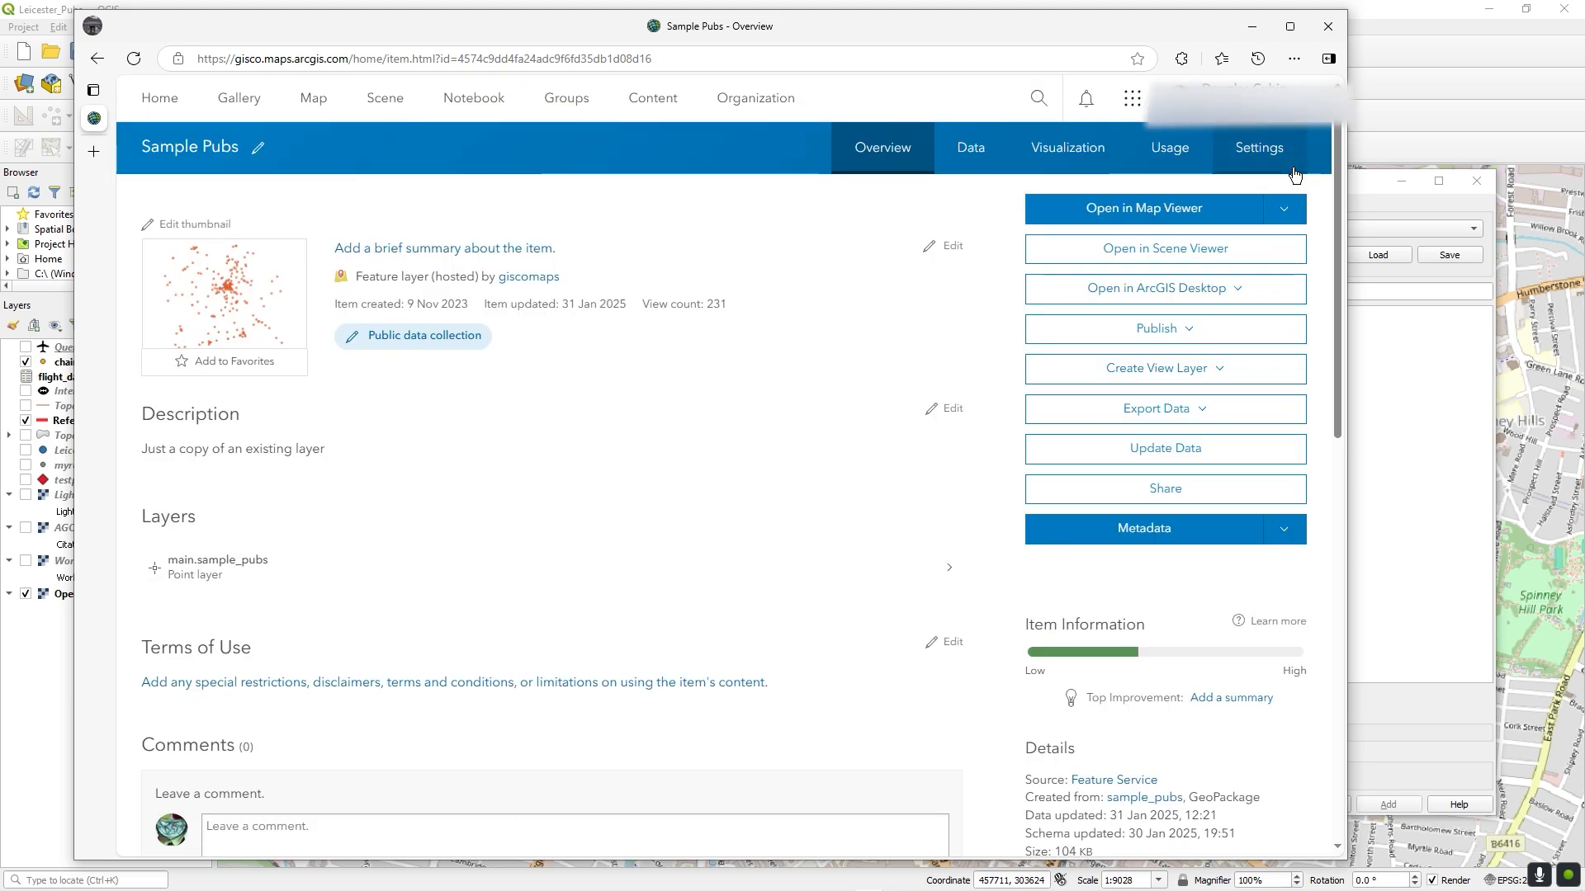
{"action": "left_click", "coordinate": [1410, 23]}
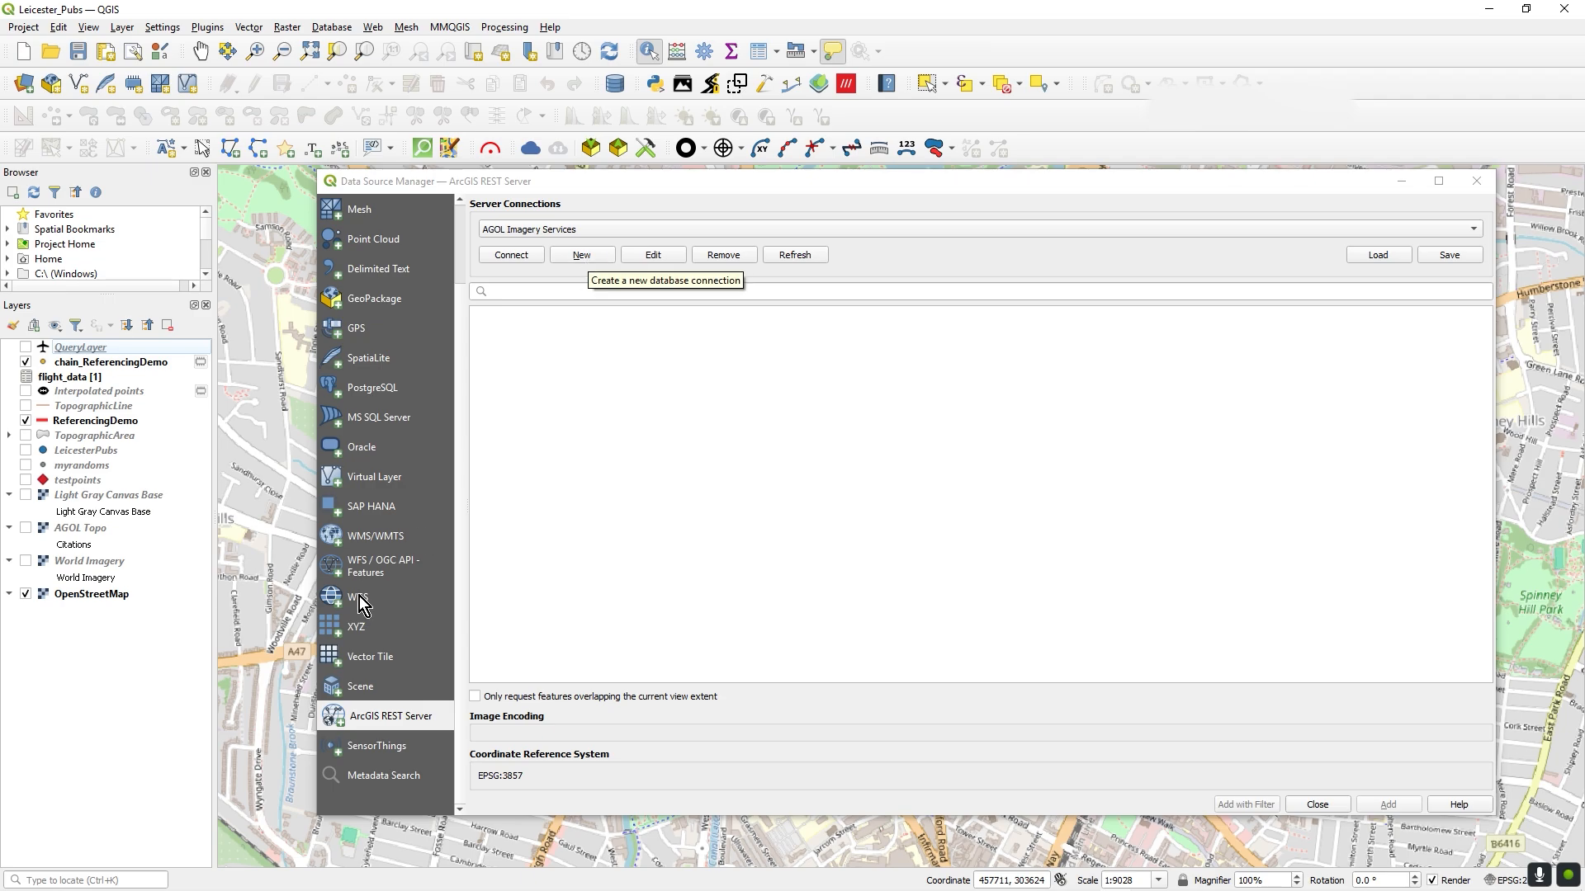
{"action": "left_click", "coordinate": [599, 260]}
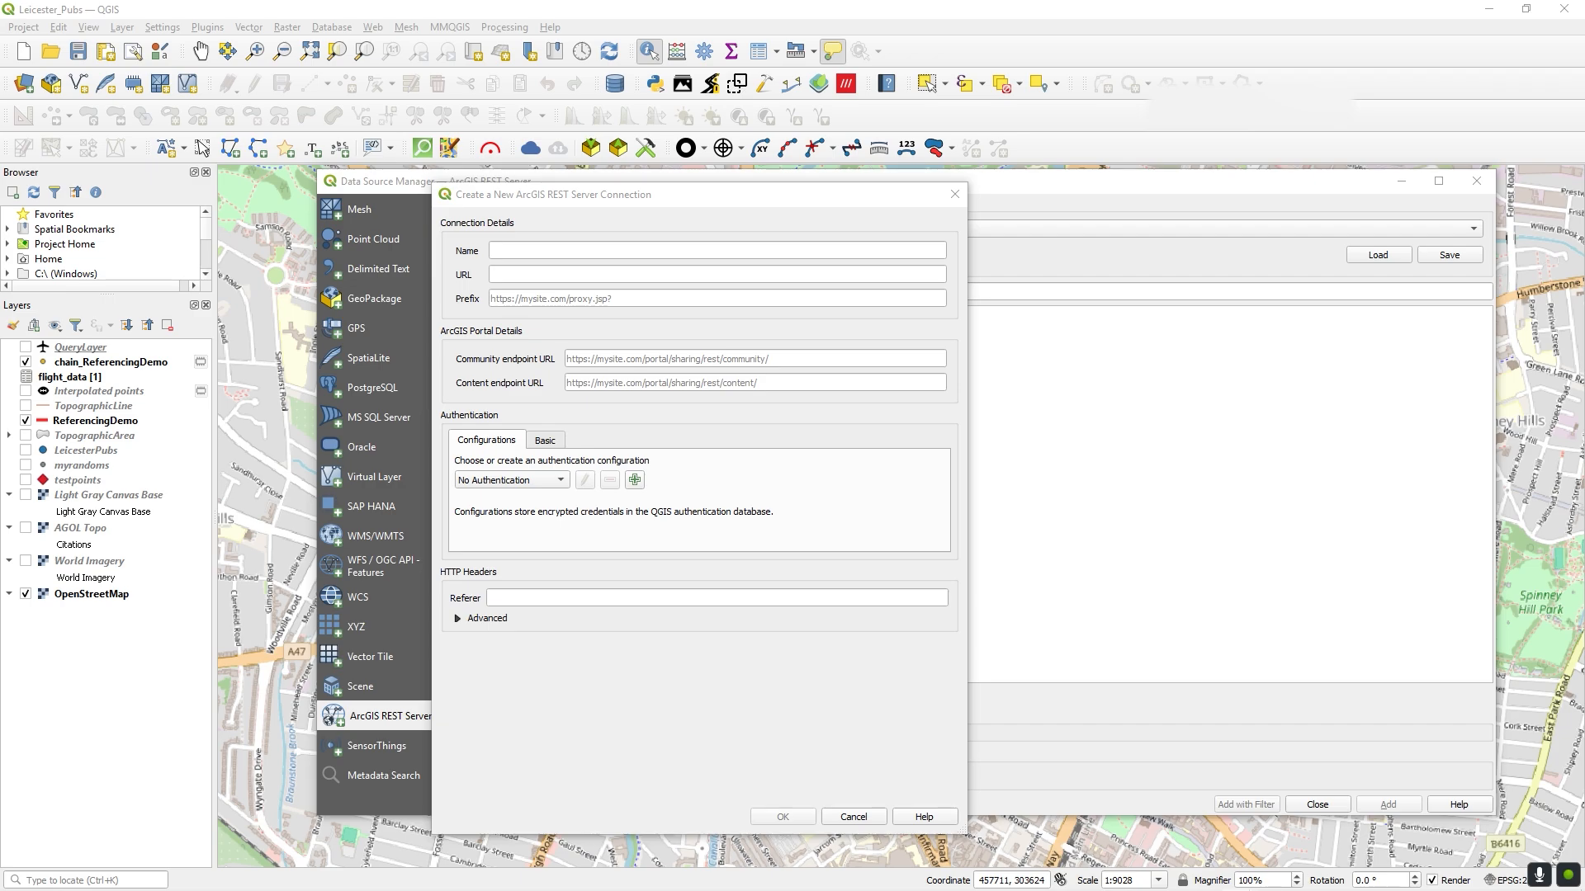
{"action": "left_click", "coordinate": [504, 273]}
{"action": "type", "text": "https://services5.arcgis.com/SScTj594HIqhZfLl/arcgis/rest/services/sample_pubs/FeatureServer"}
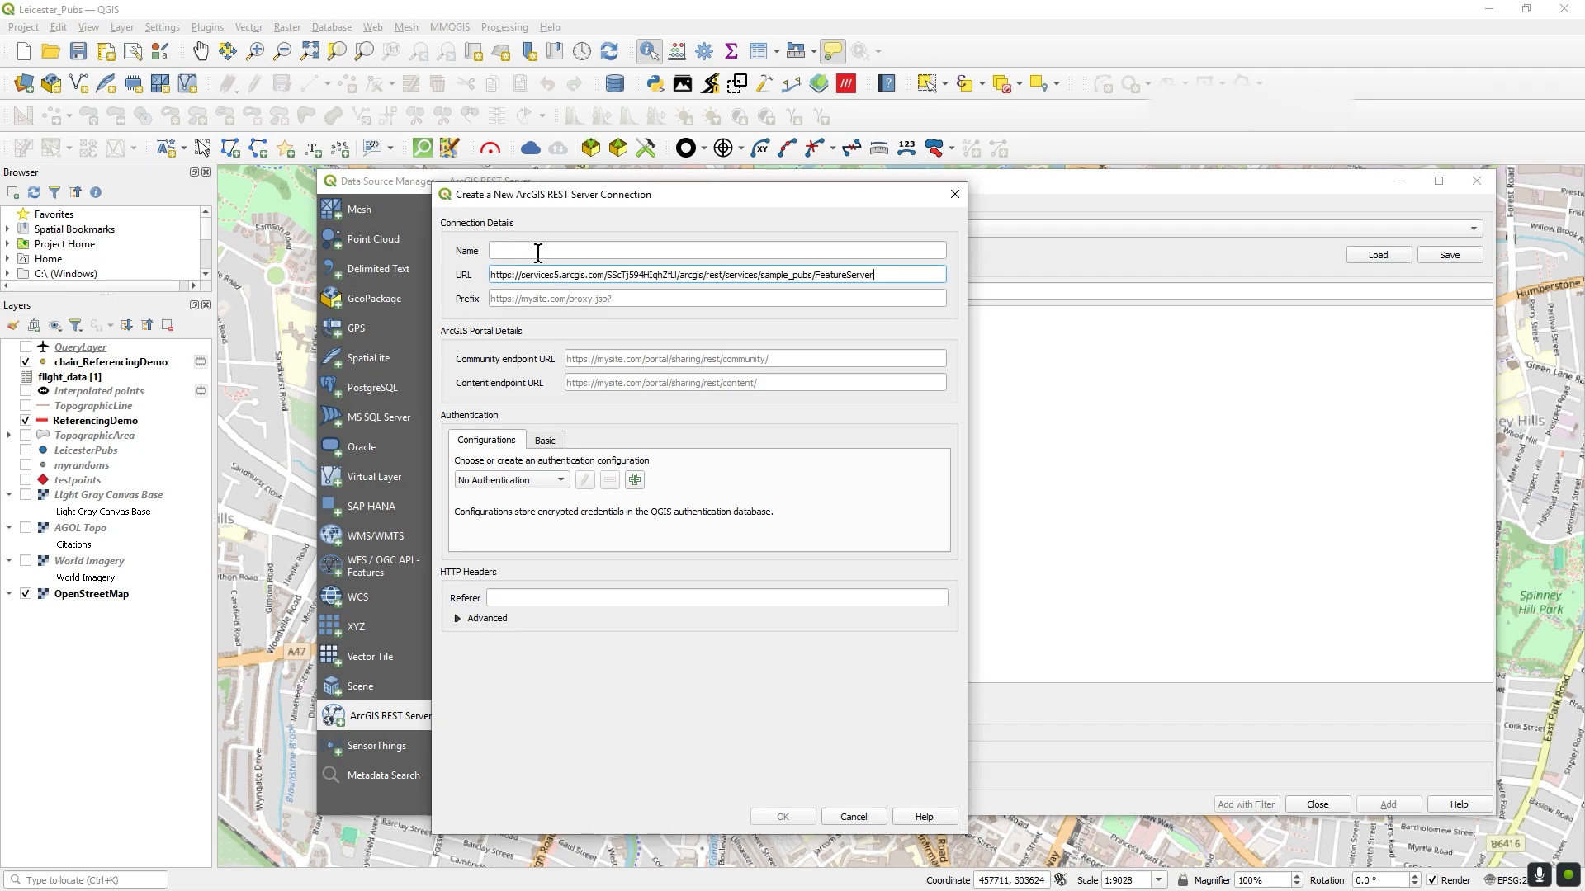
{"action": "left_click", "coordinate": [538, 253]}
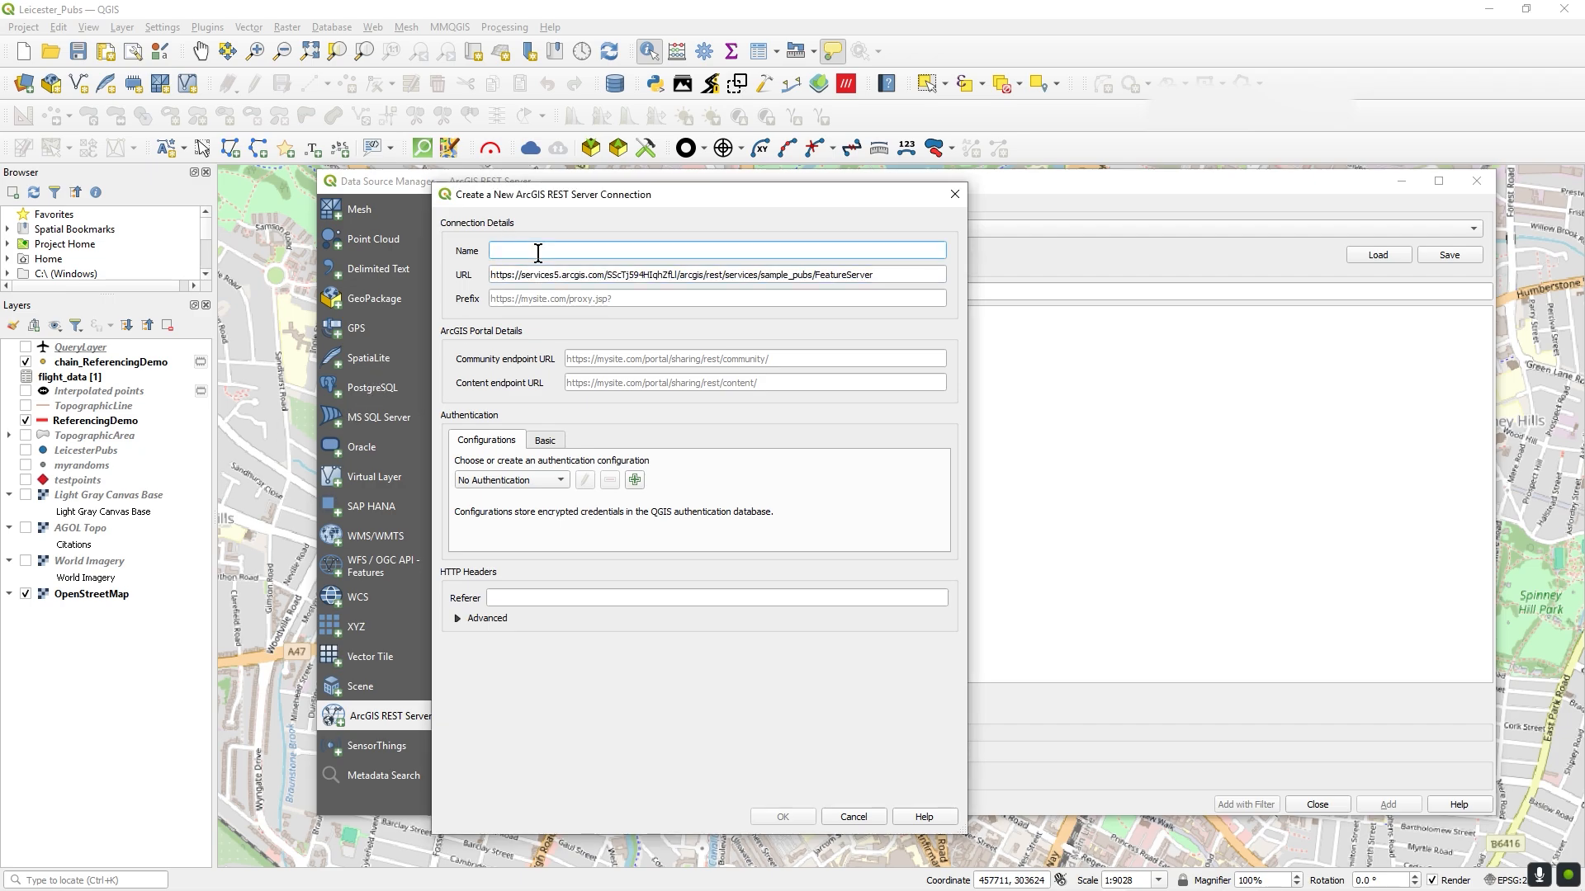
{"action": "type", "text": "Sample Pubs - this time with security"}
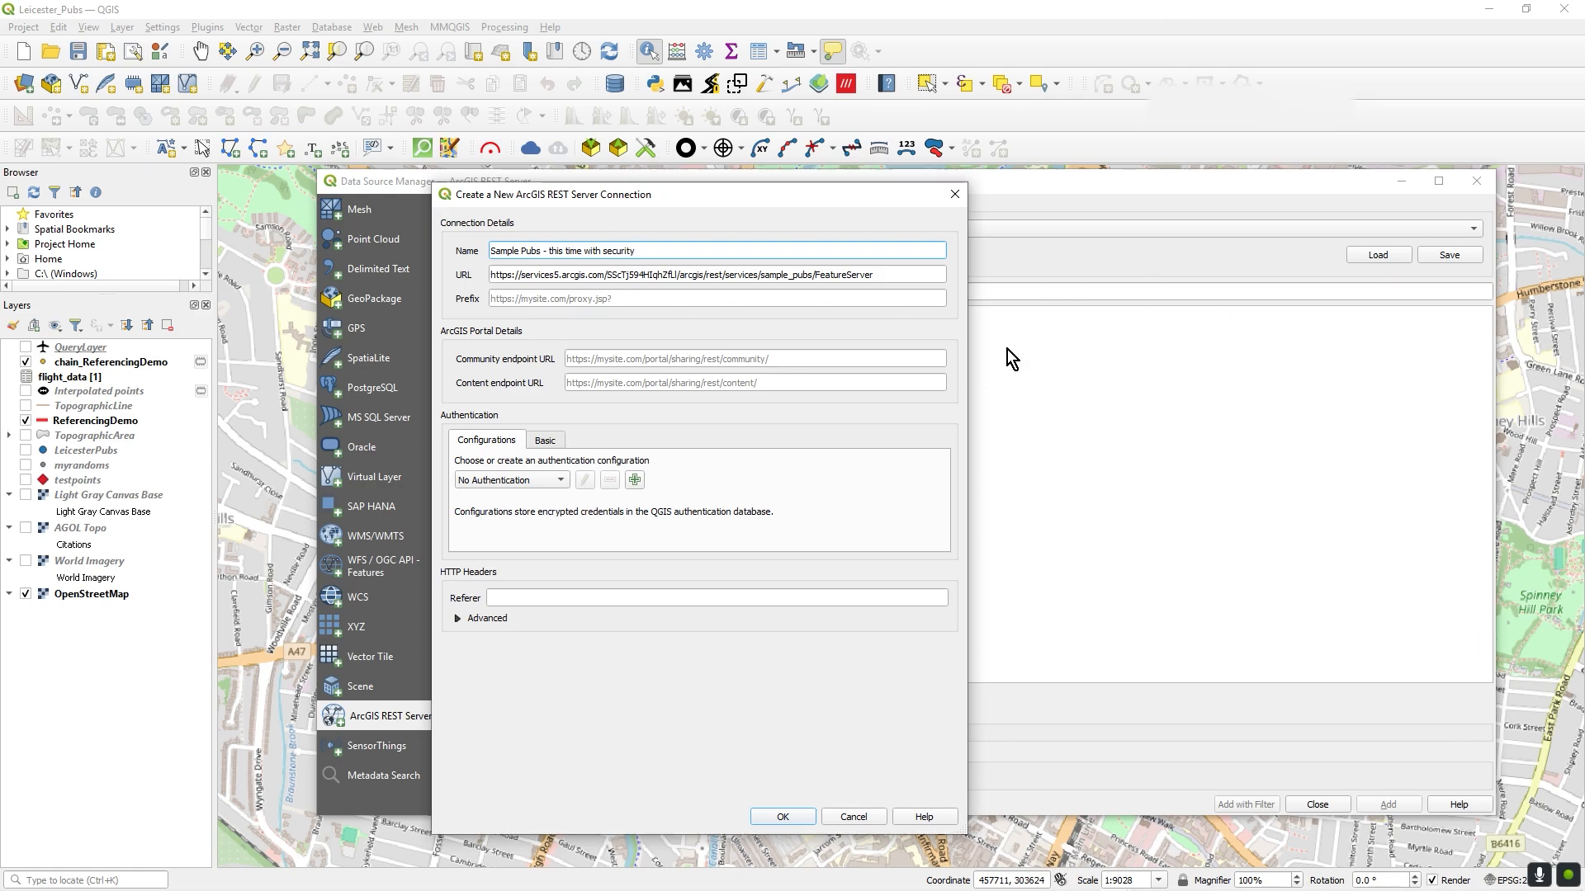
Assign the AGOL Access (OAuth2) authentication configuration to the new connection and save it.
{"action": "left_click", "coordinate": [550, 486]}
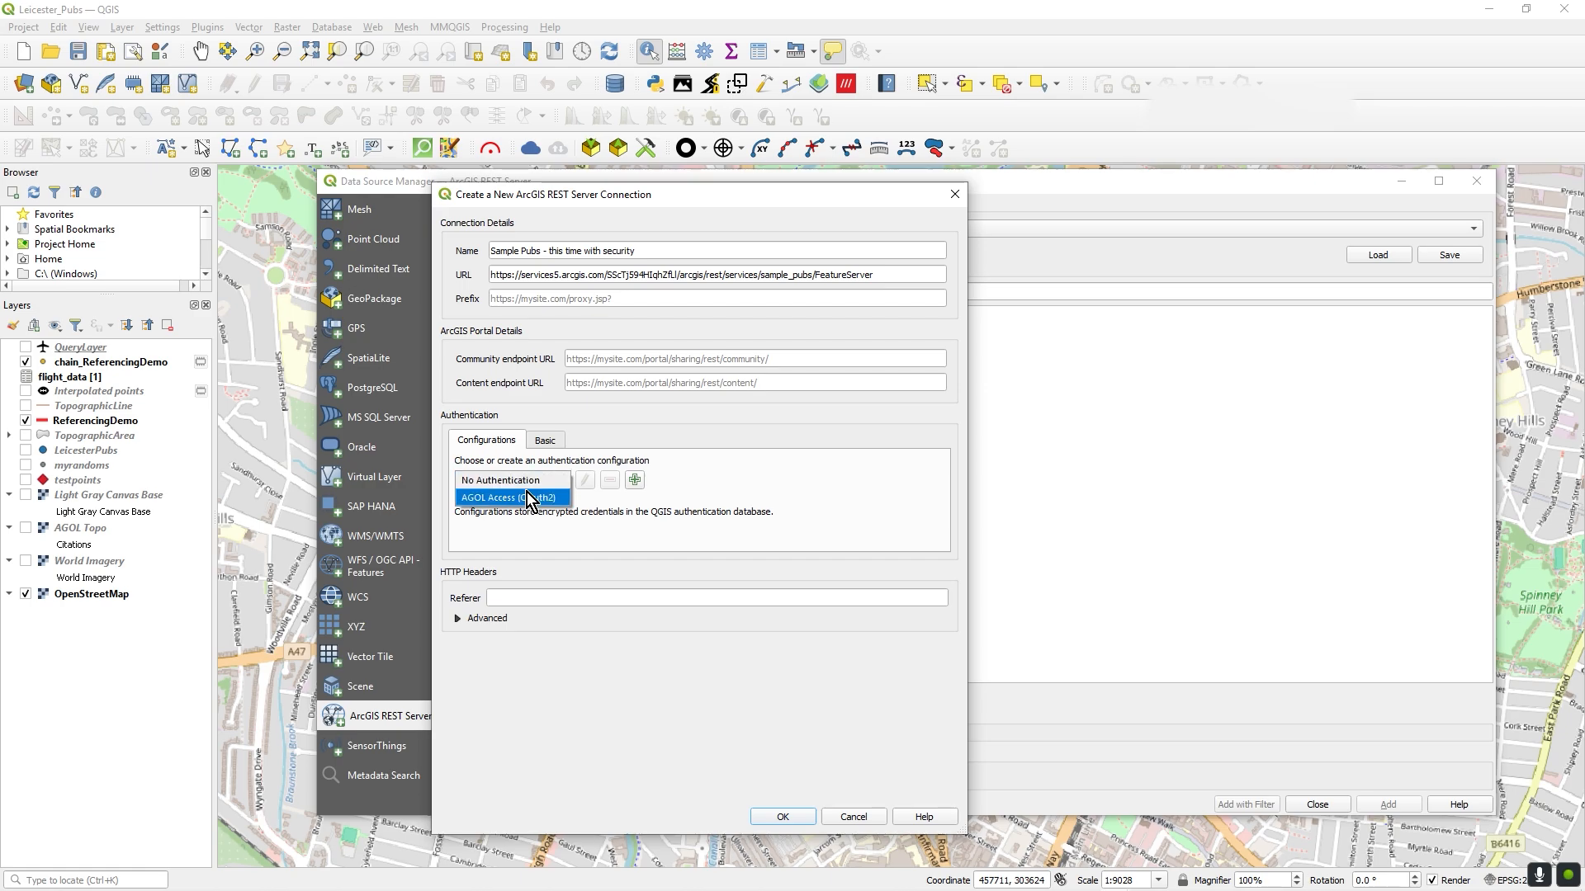
{"action": "left_click", "coordinate": [483, 499]}
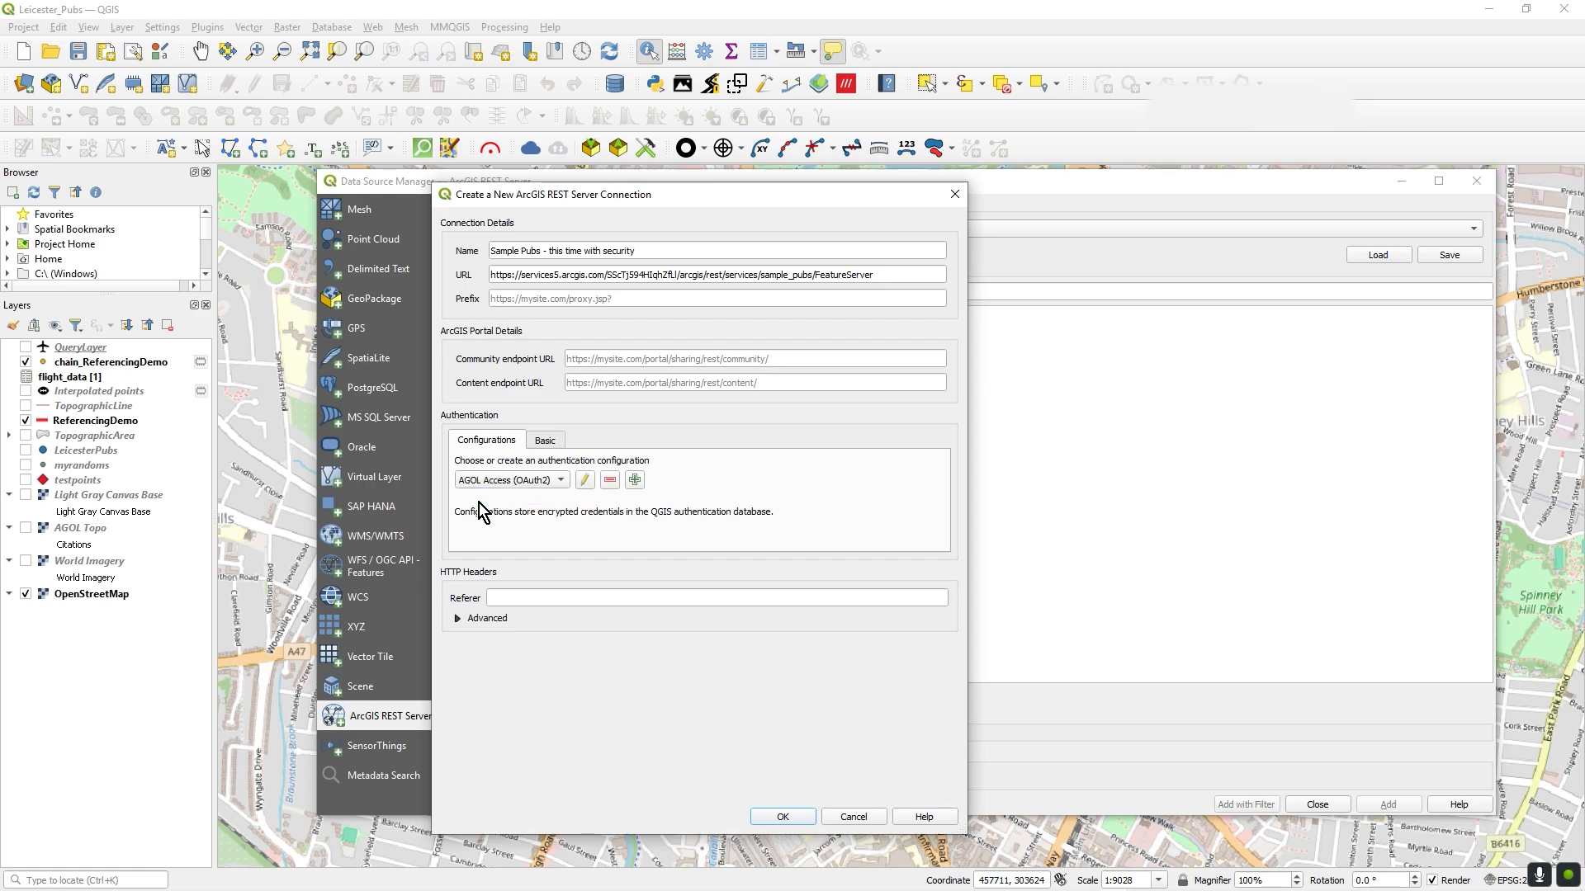
{"action": "left_click", "coordinate": [783, 817]}
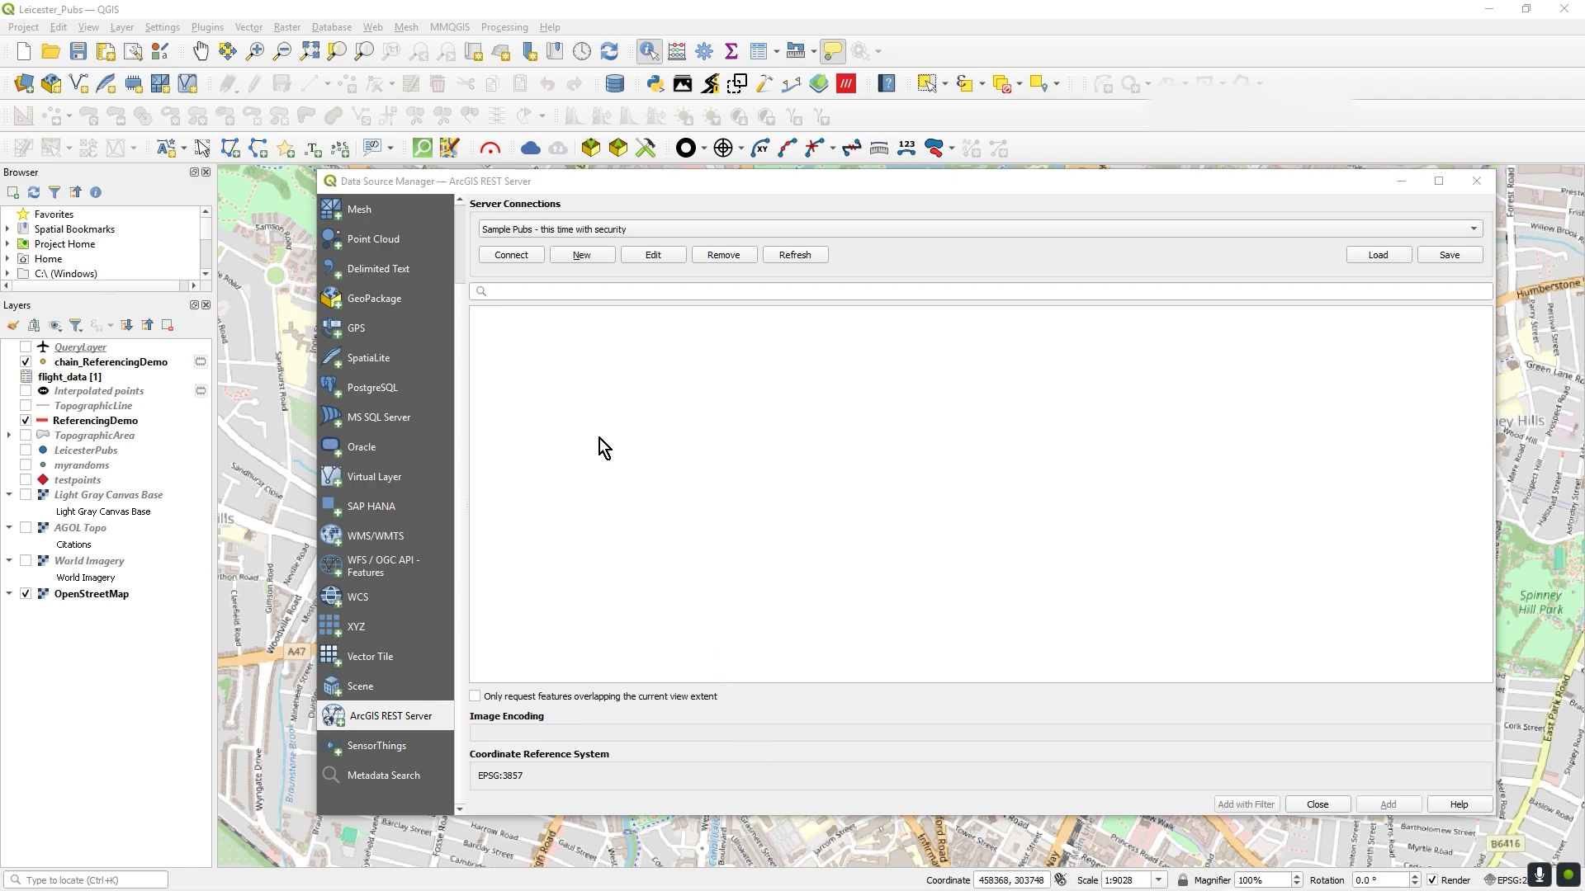
Connect to the secured Sample Pubs service, allow Dougs QGIS Desktop access to the ArcGIS Online account, and return to QGIS.
{"action": "left_click", "coordinate": [522, 258]}
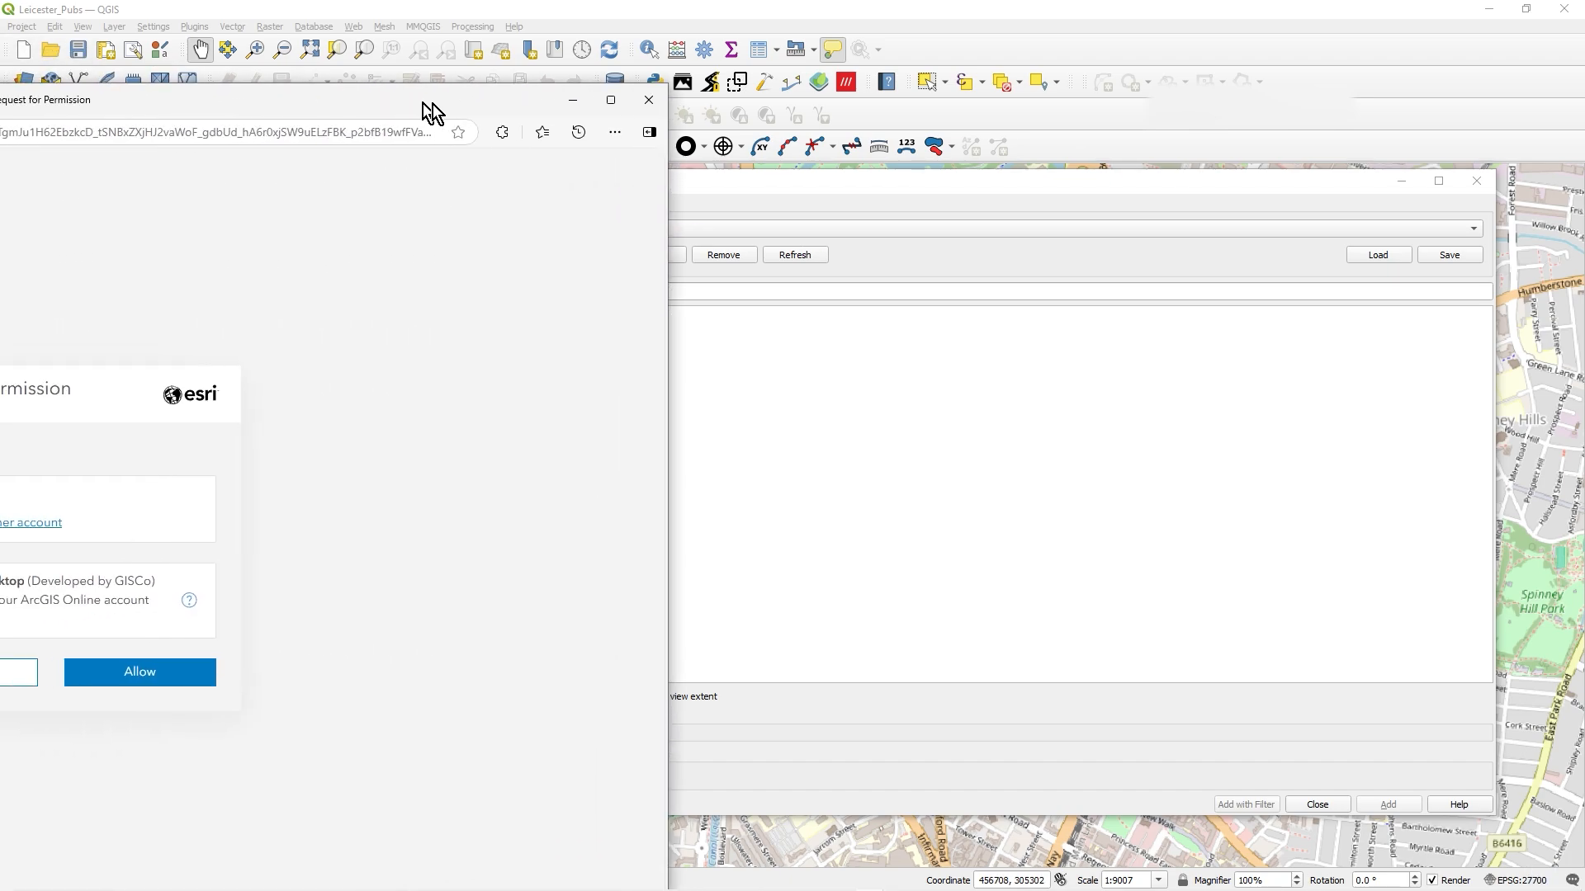
{"action": "left_click_drag", "start_coordinate": [432, 112], "coordinate": [1147, 52]}
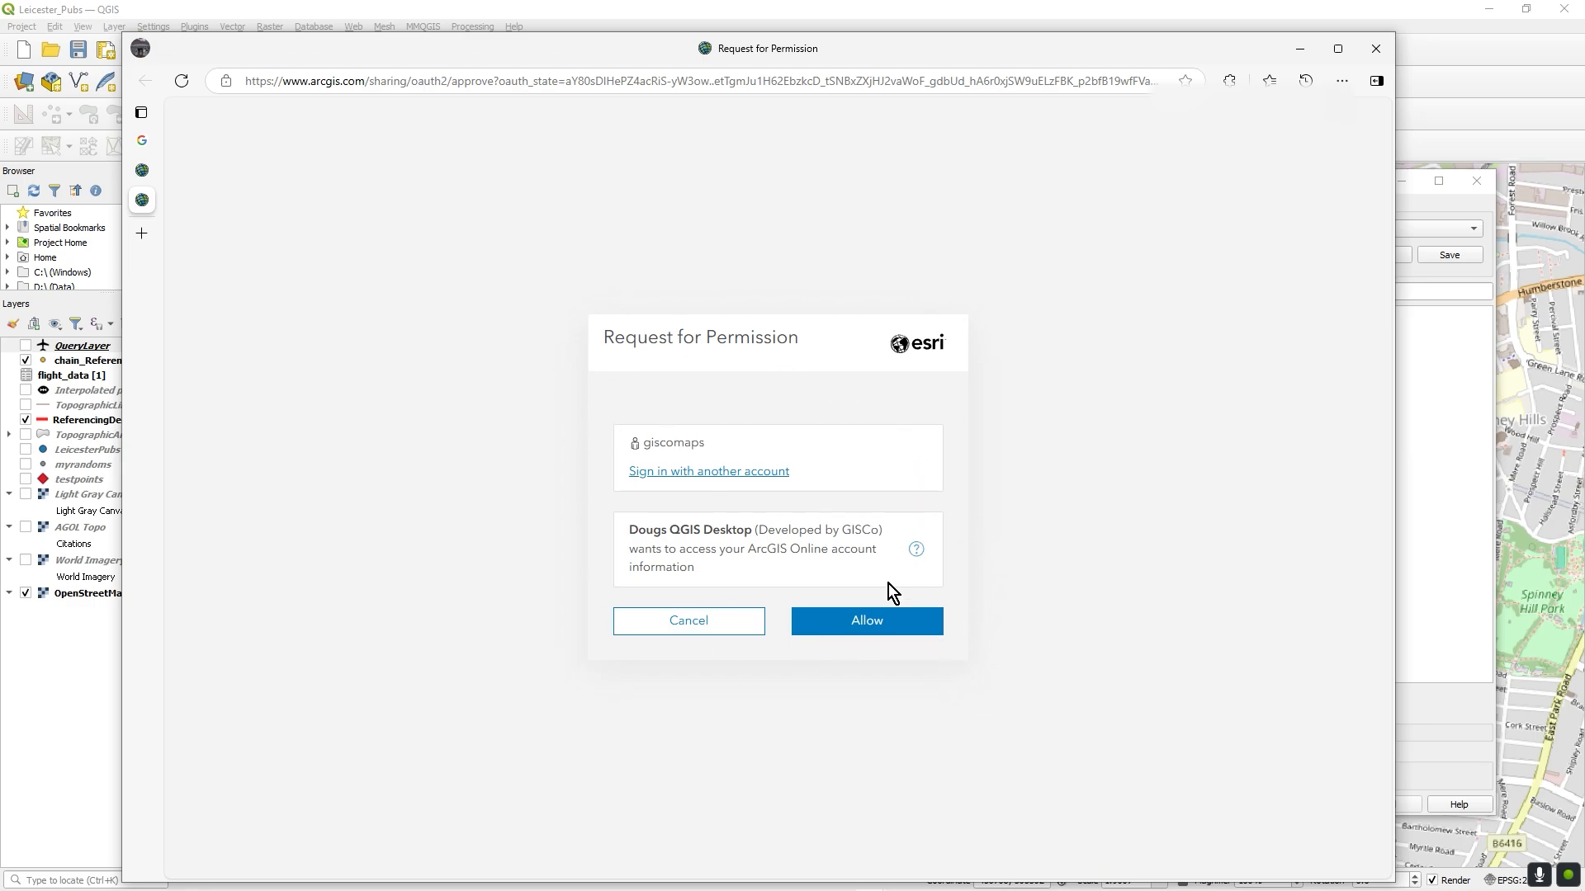
{"action": "left_click", "coordinate": [876, 624]}
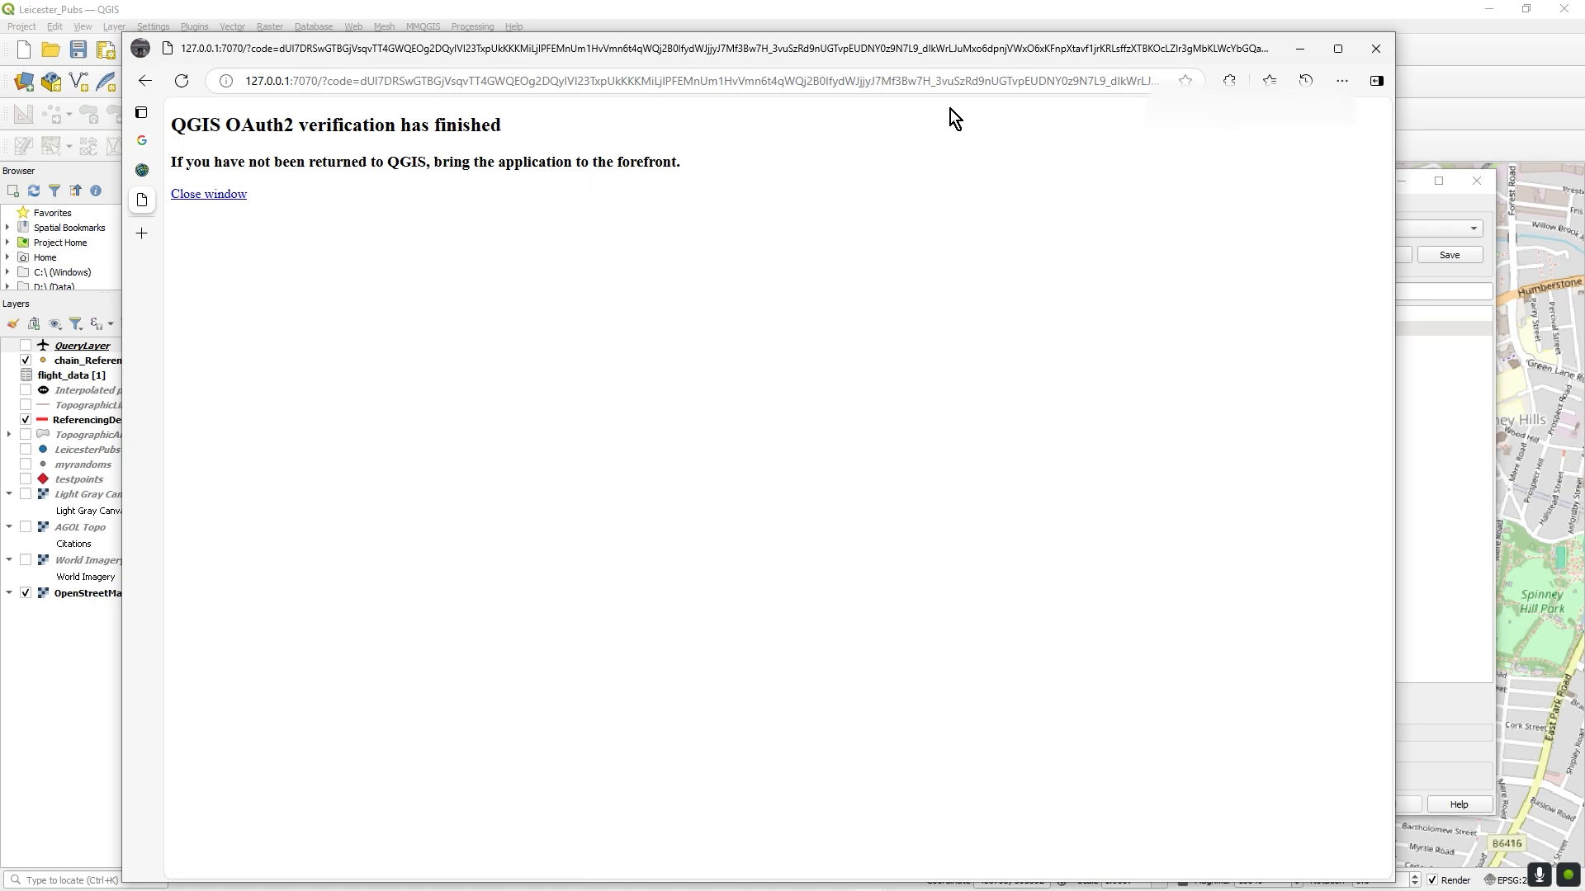
{"action": "left_click_drag", "start_coordinate": [1271, 42], "coordinate": [0, 37]}
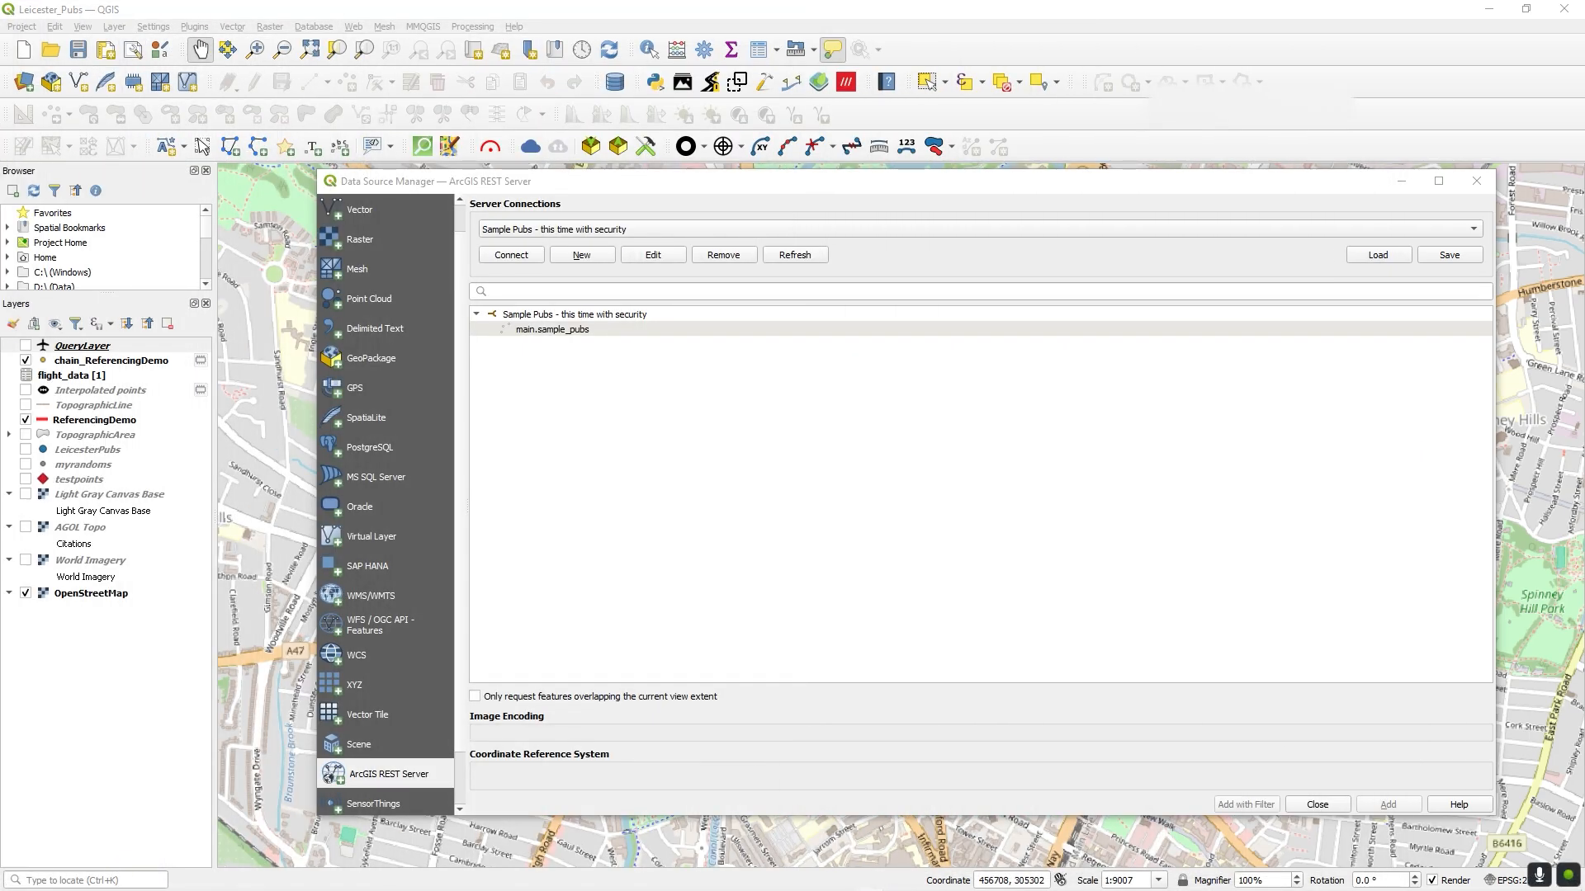
Add the main.sample_pubs layer to the map and close the Data Source Manager.
{"action": "left_click", "coordinate": [563, 330]}
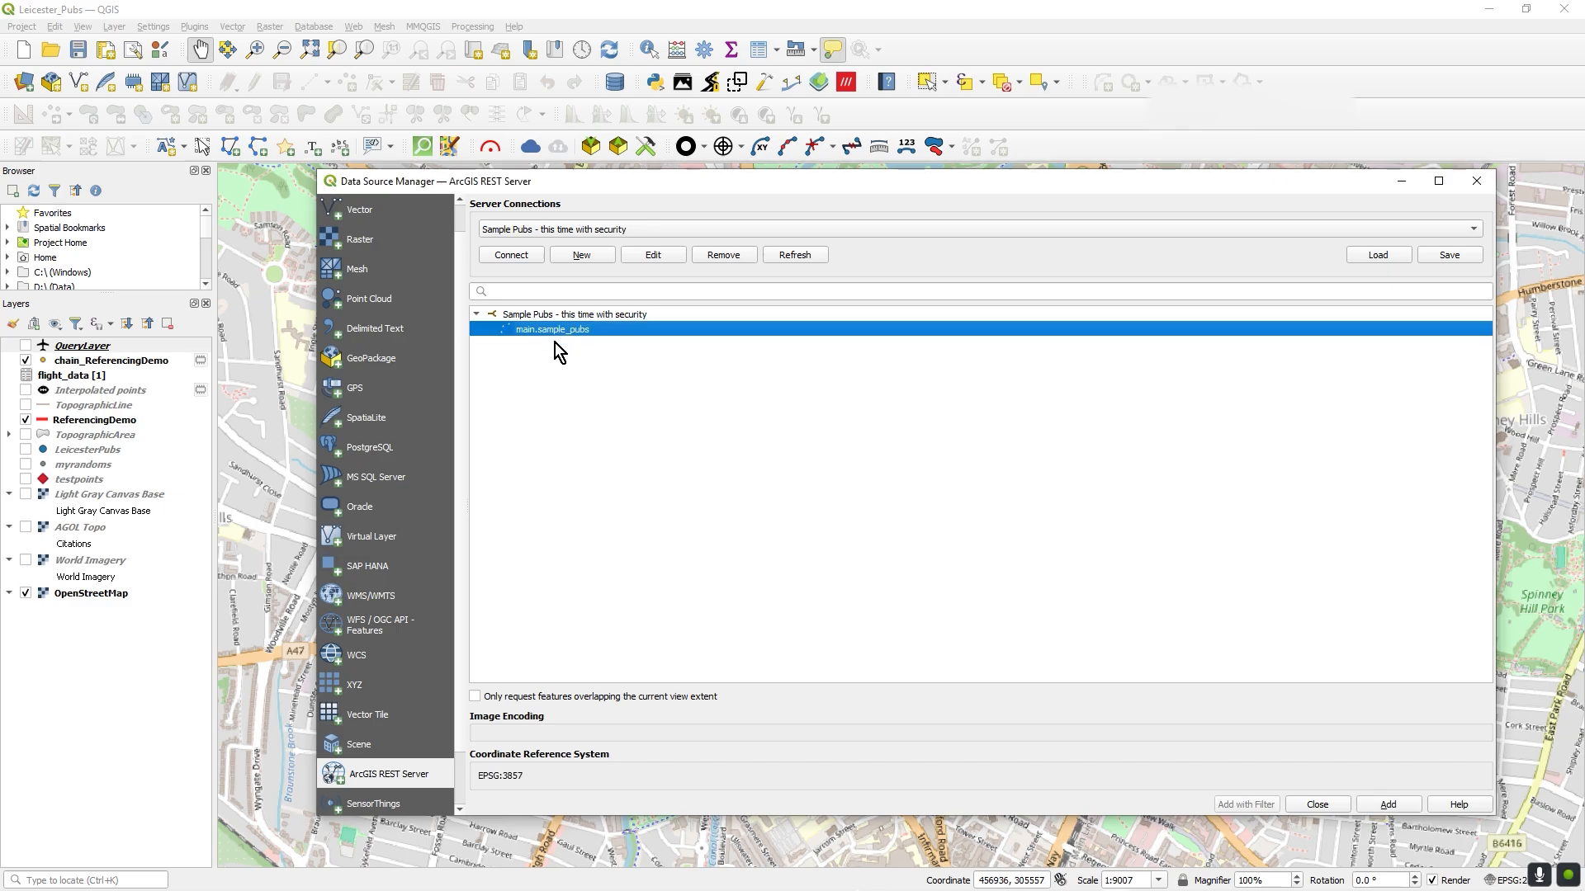
{"action": "left_click", "coordinate": [1383, 804]}
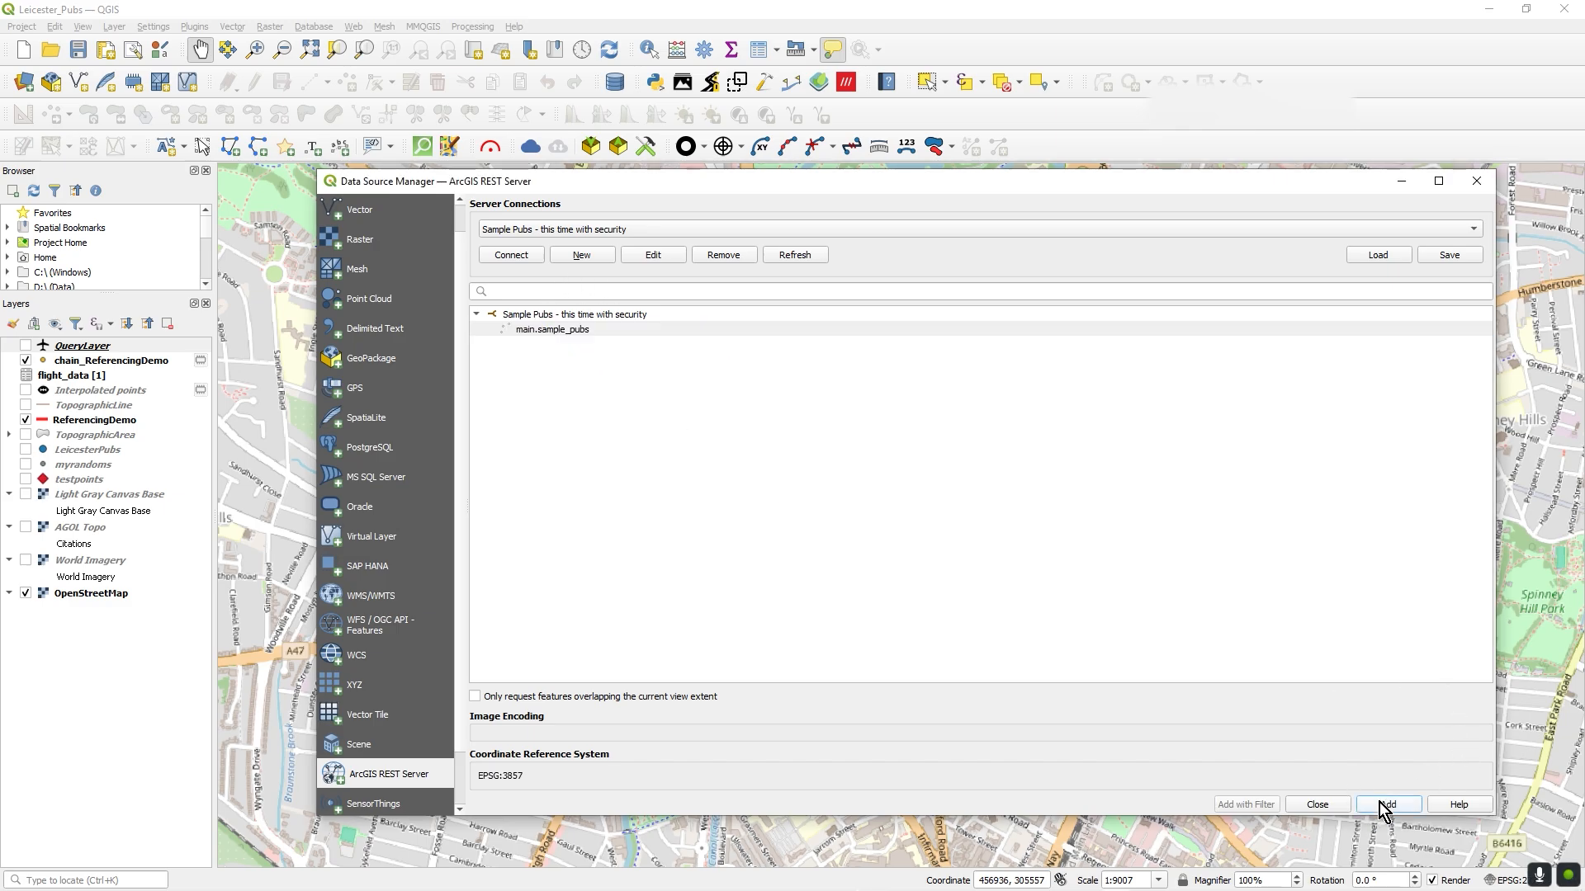
{"action": "left_click", "coordinate": [1317, 805]}
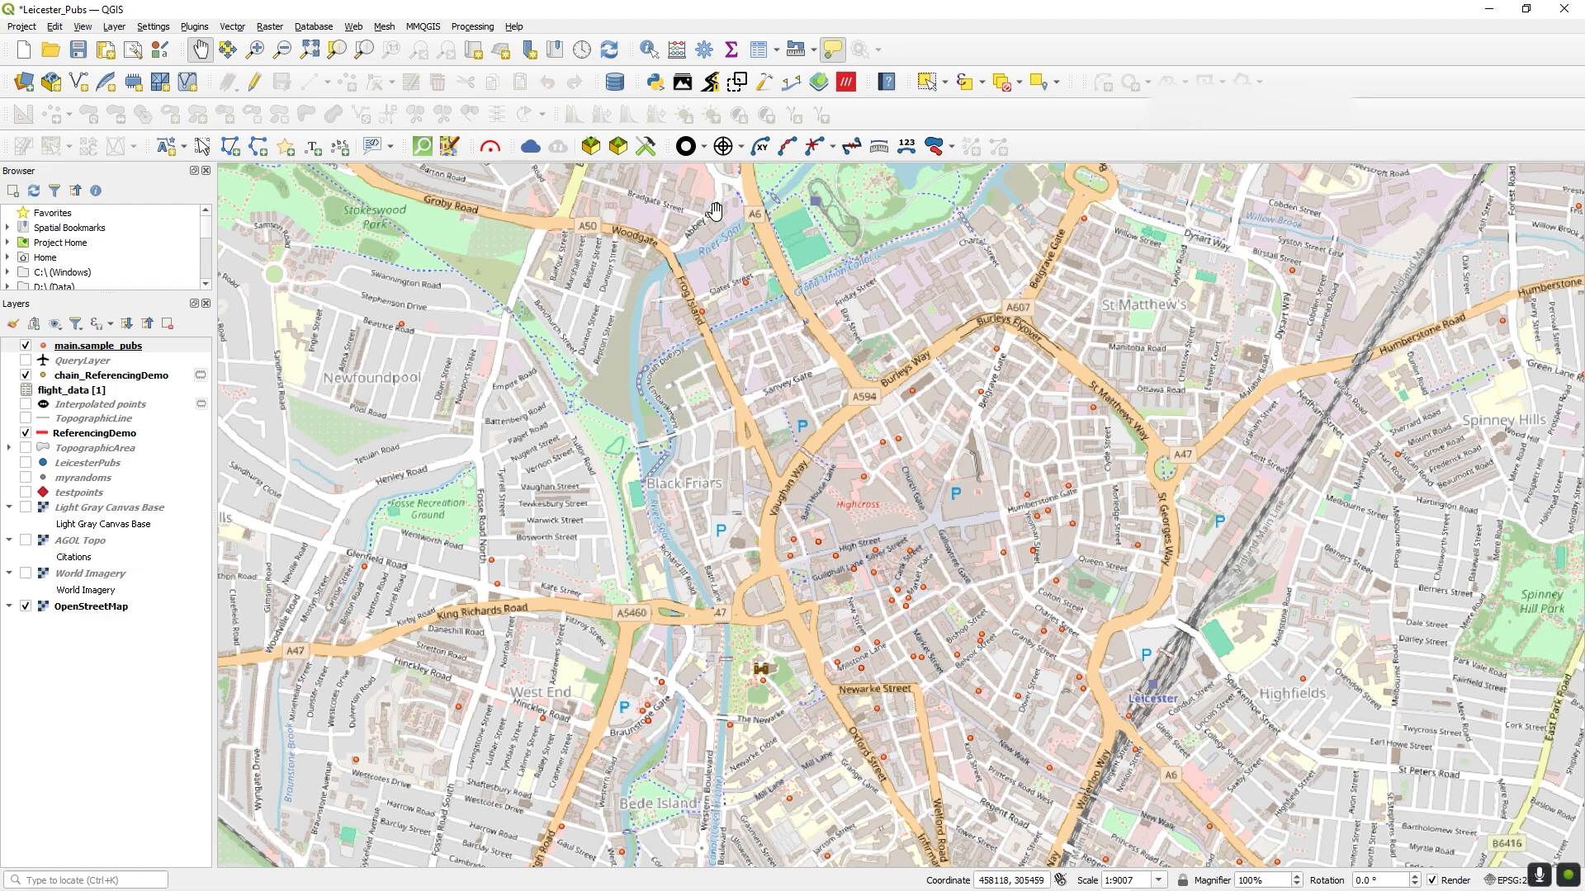
Identify the pub point just above the Highcross label, then view the main.sample_pubs attribute table and close it.
{"action": "left_click", "coordinate": [649, 50]}
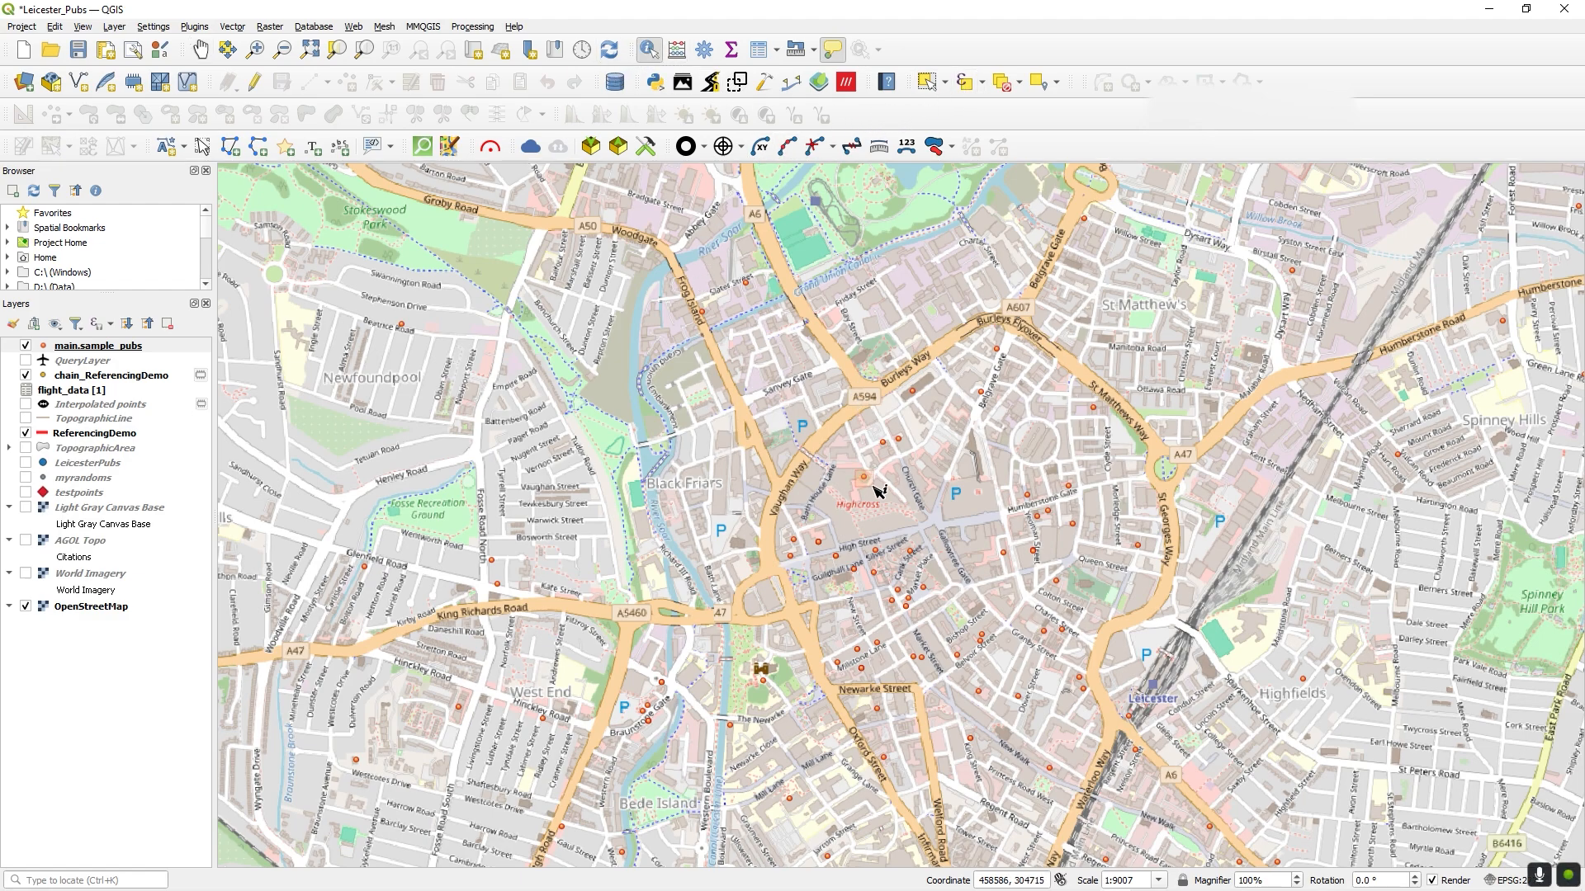
{"action": "left_click", "coordinate": [871, 486]}
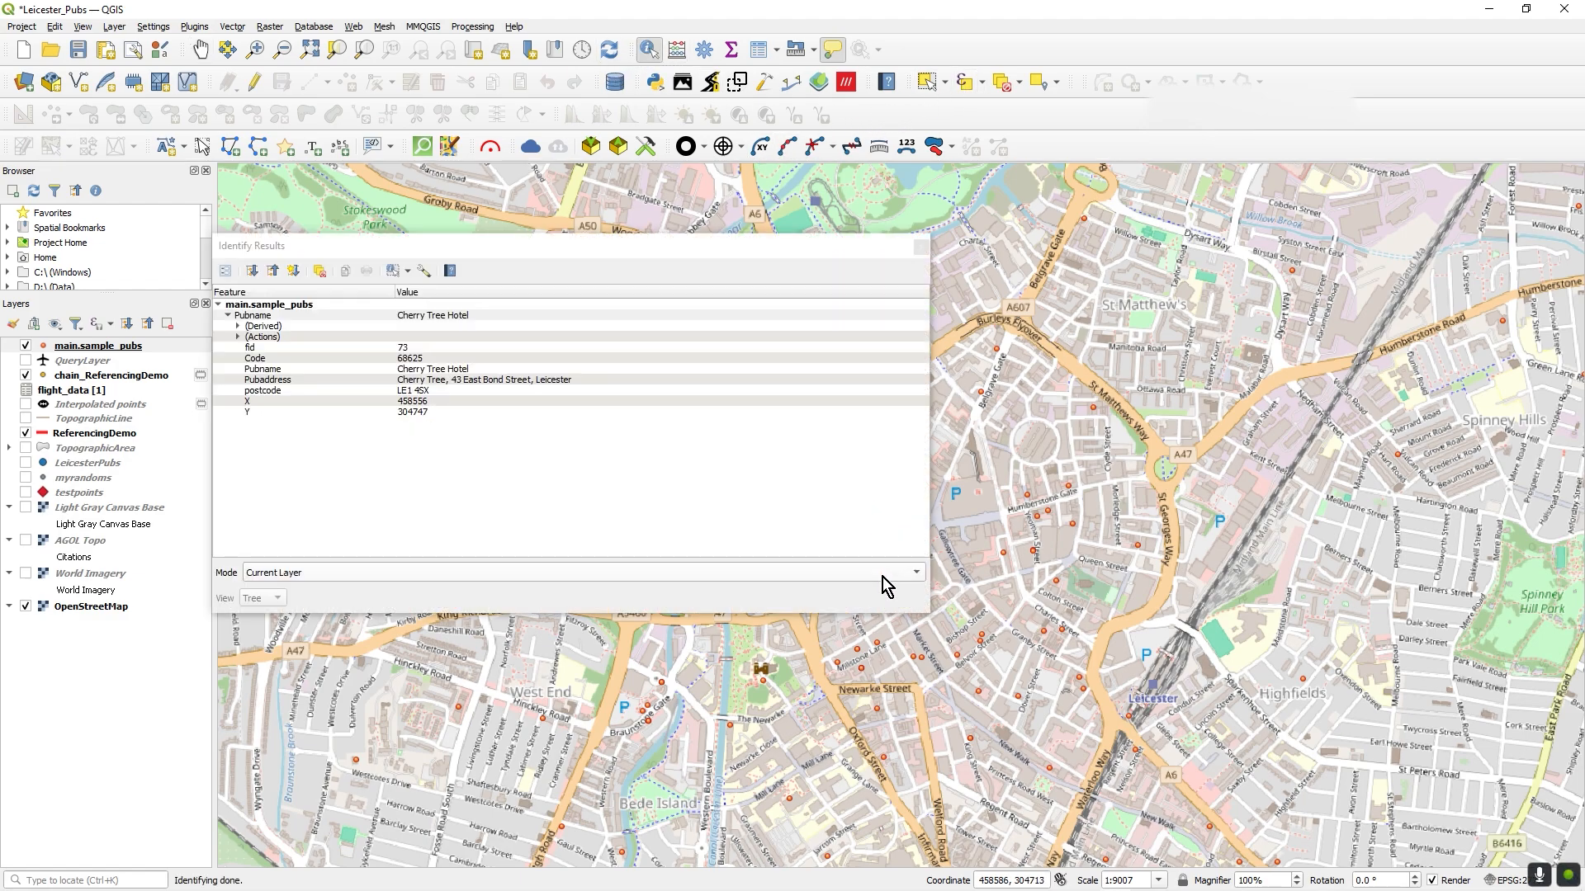
{"action": "left_click", "coordinate": [924, 249]}
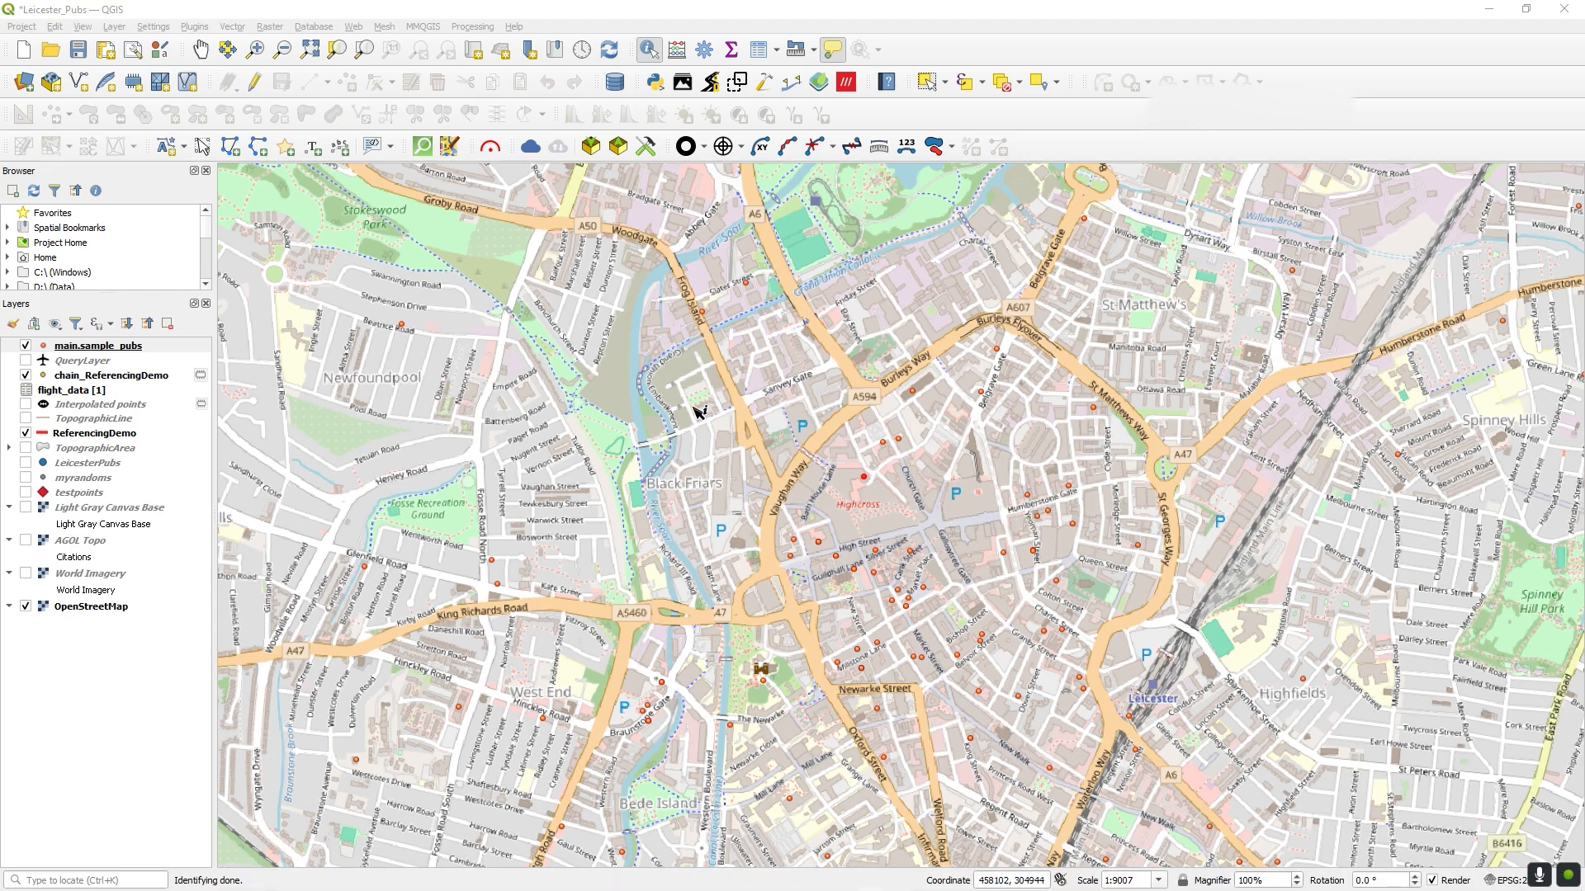
{"action": "left_click", "coordinate": [758, 51]}
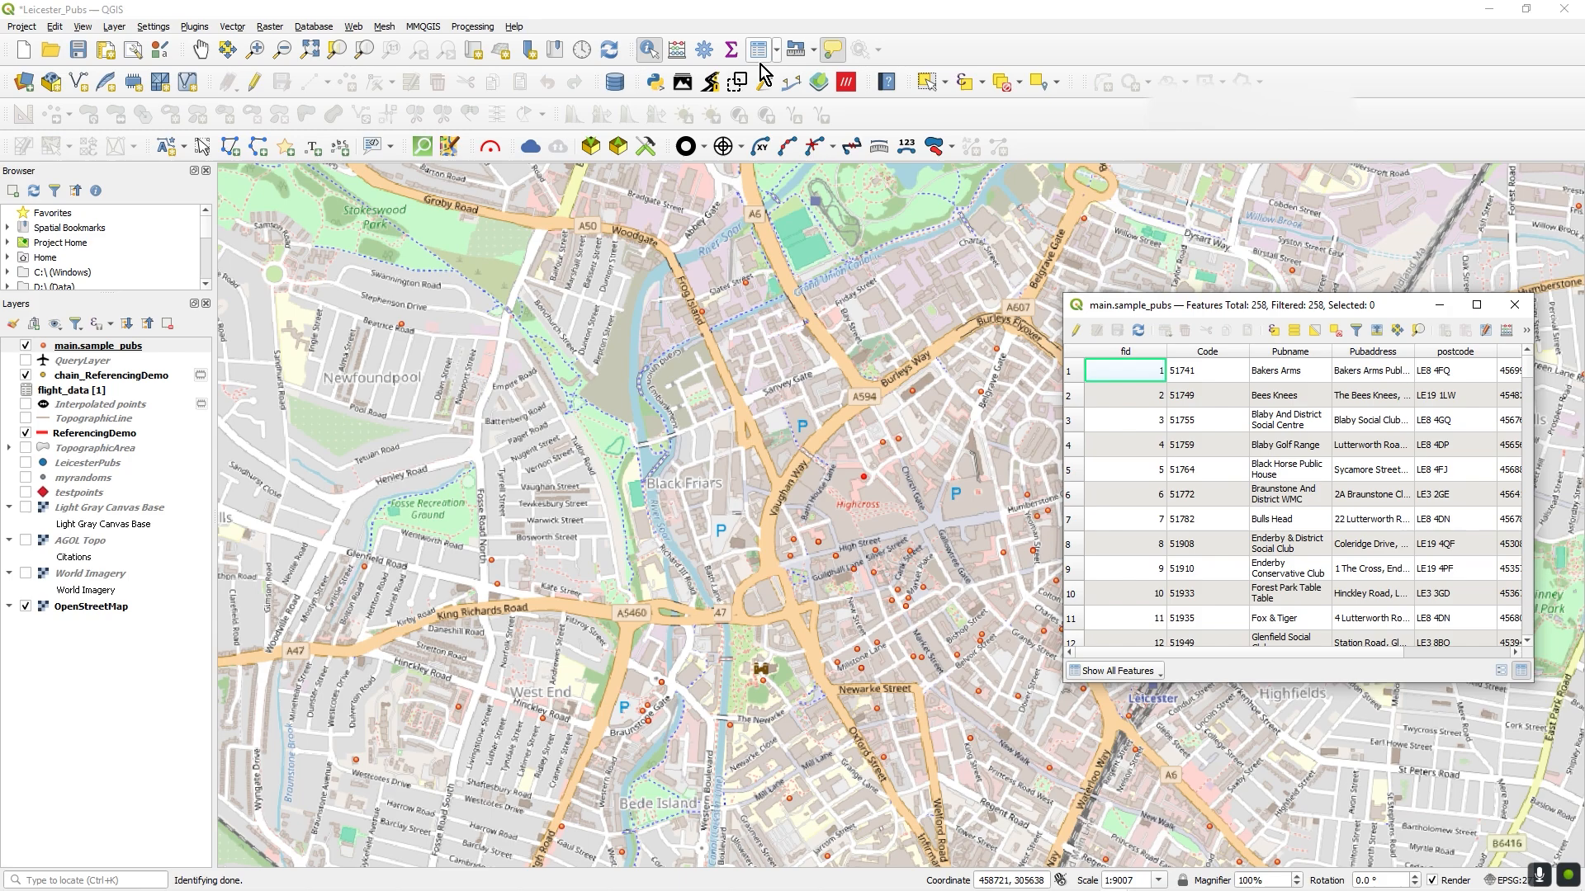
{"action": "left_click", "coordinate": [1514, 305]}
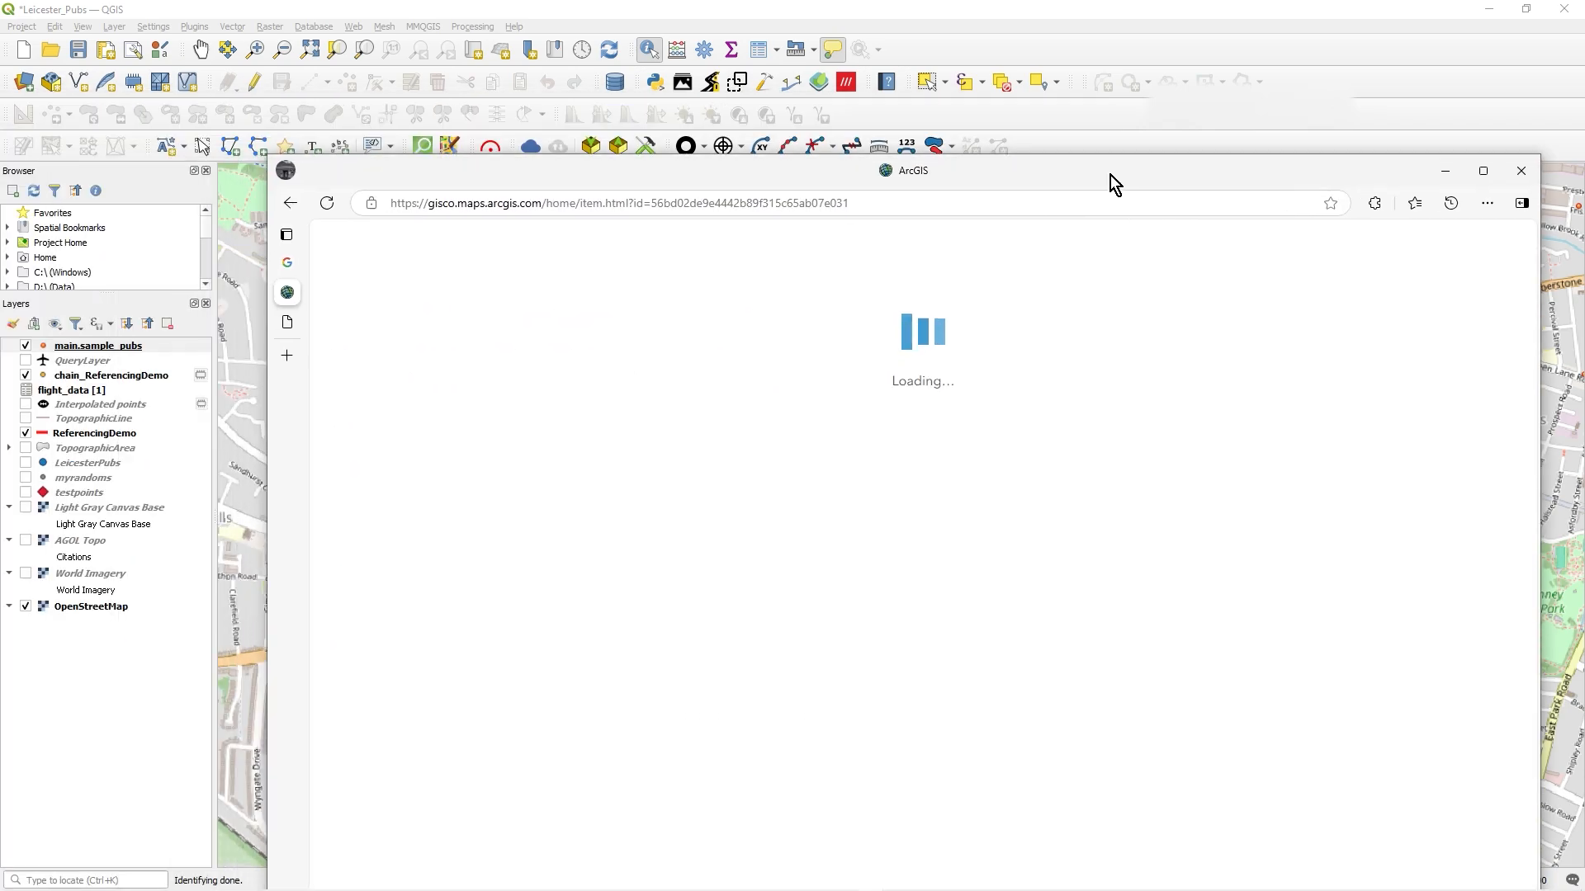
Review the Dougs QGIS Desktop item page with its OAuth 2.0 credentials in the browser and return to maximized QGIS.
{"action": "left_click_drag", "start_coordinate": [1111, 175], "coordinate": [923, 84]}
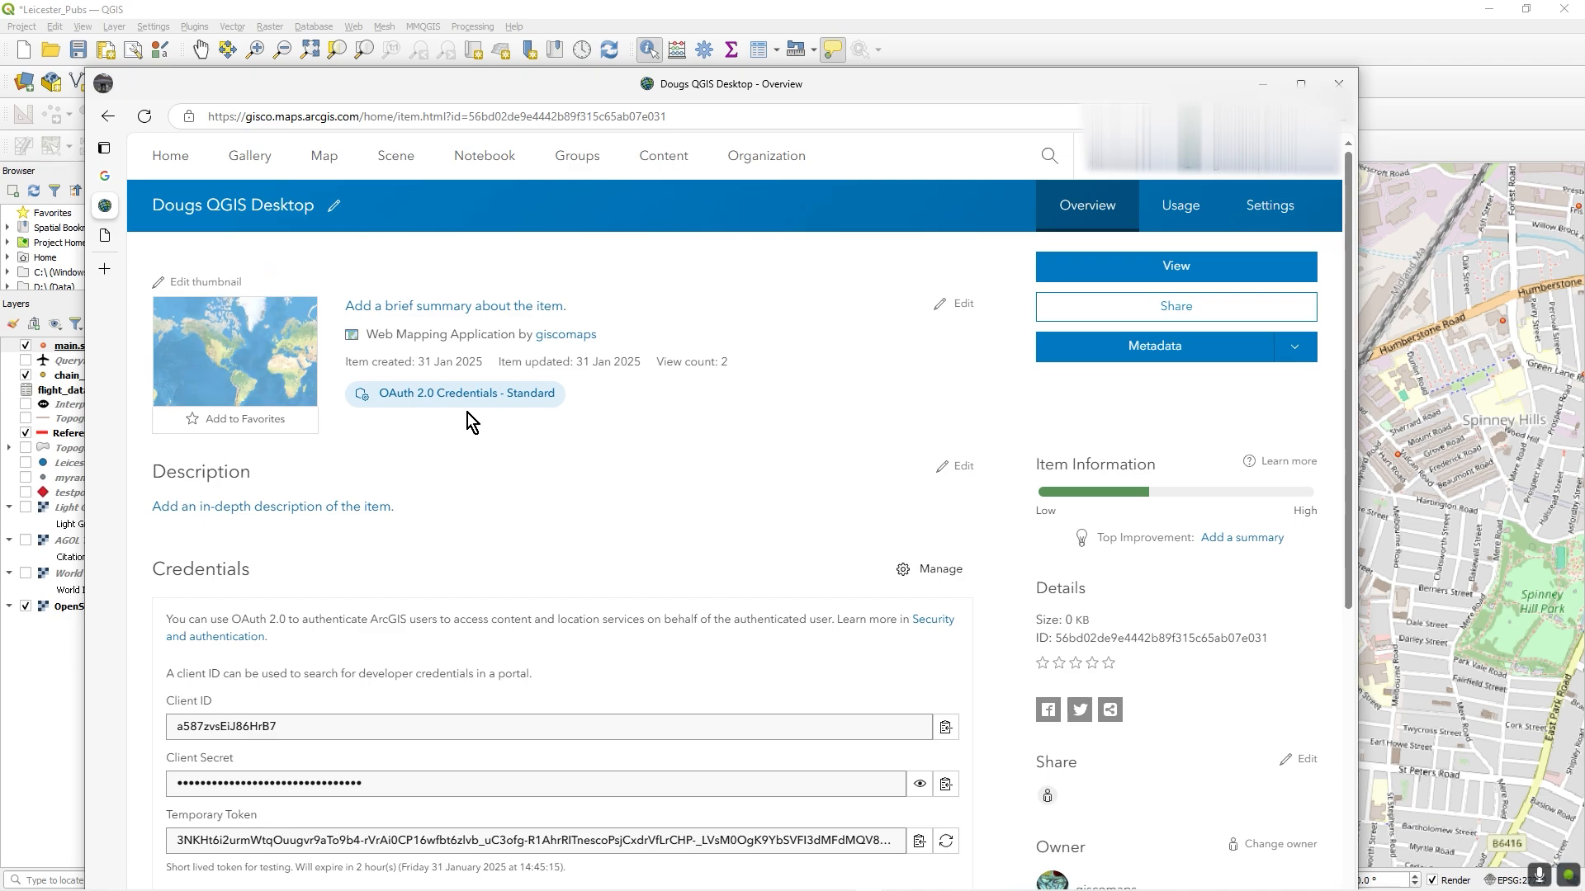
{"action": "scroll", "coordinate": [424, 699], "scroll_direction": "down", "scroll_amount": 5}
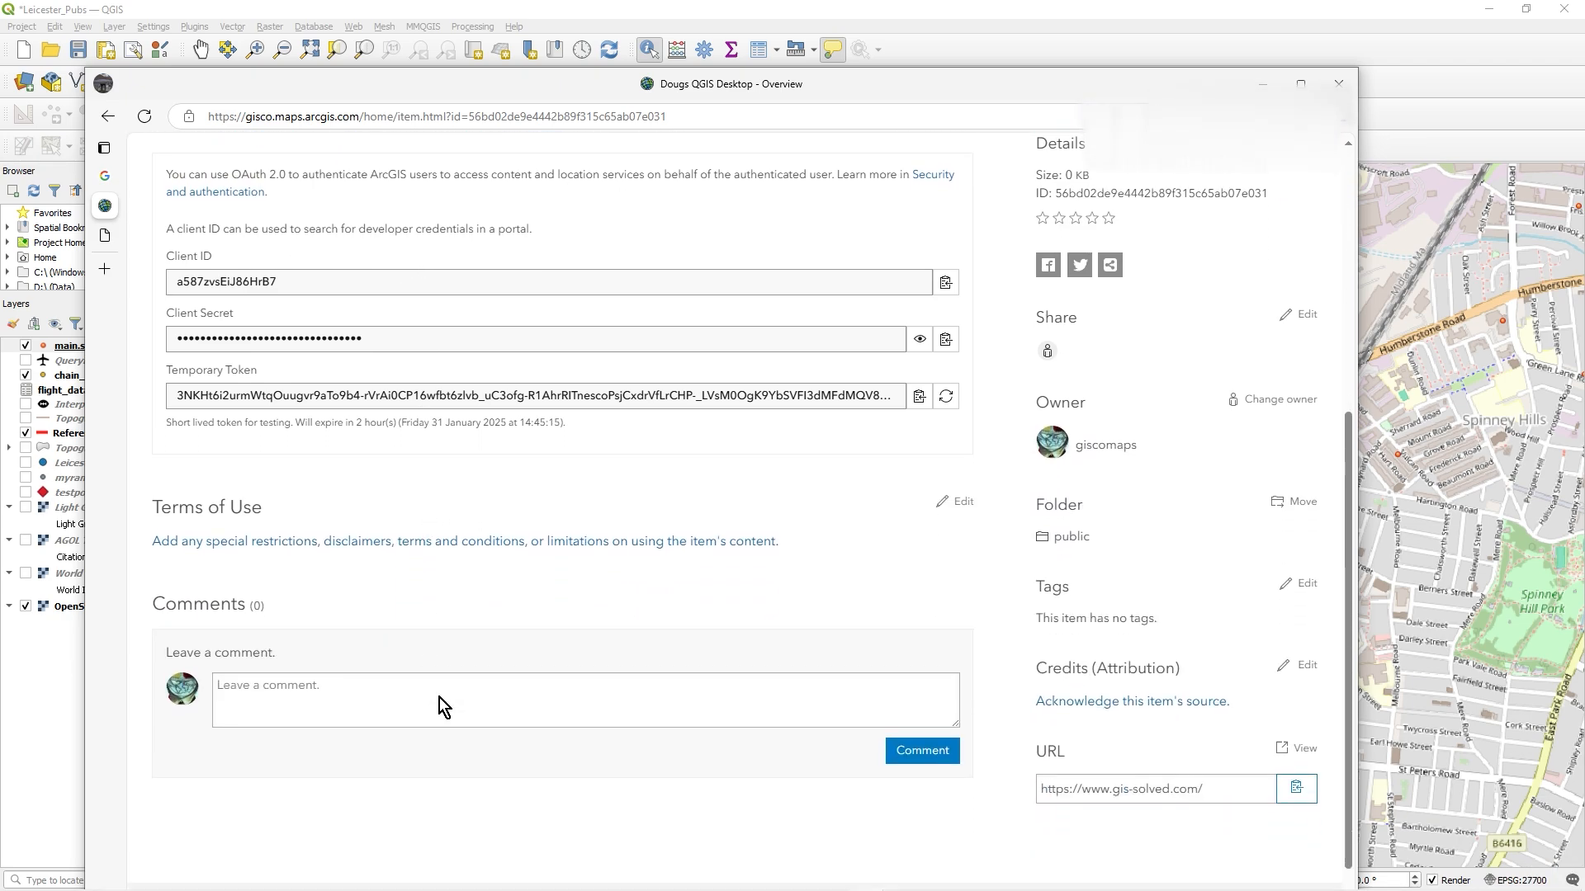
{"action": "scroll", "coordinate": [443, 703], "scroll_direction": "up", "scroll_amount": 5}
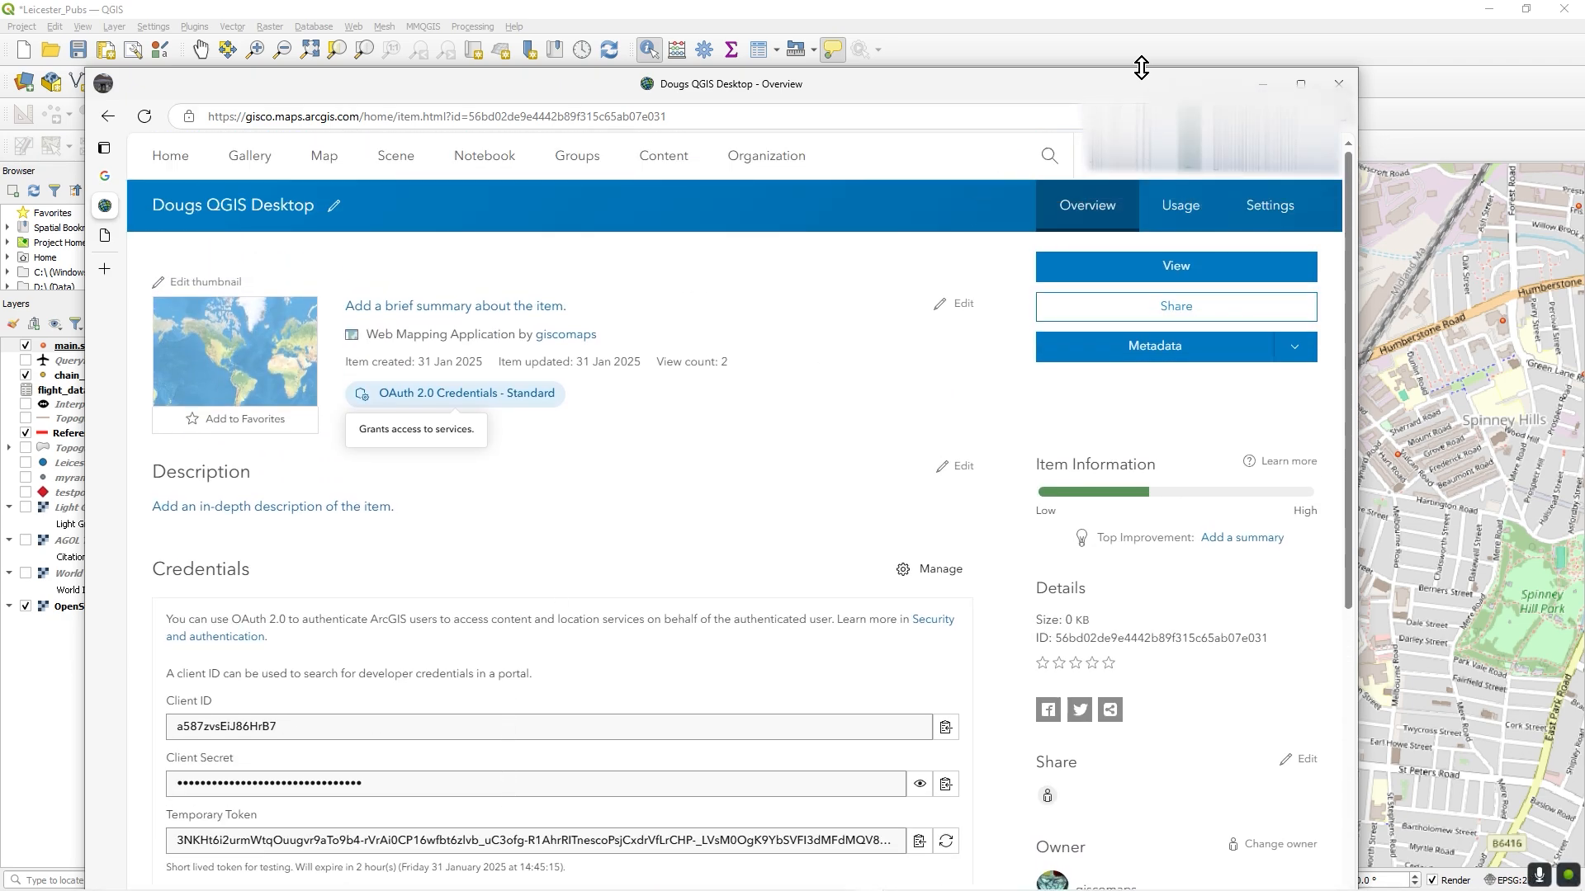
{"action": "double_click", "coordinate": [1139, 7]}
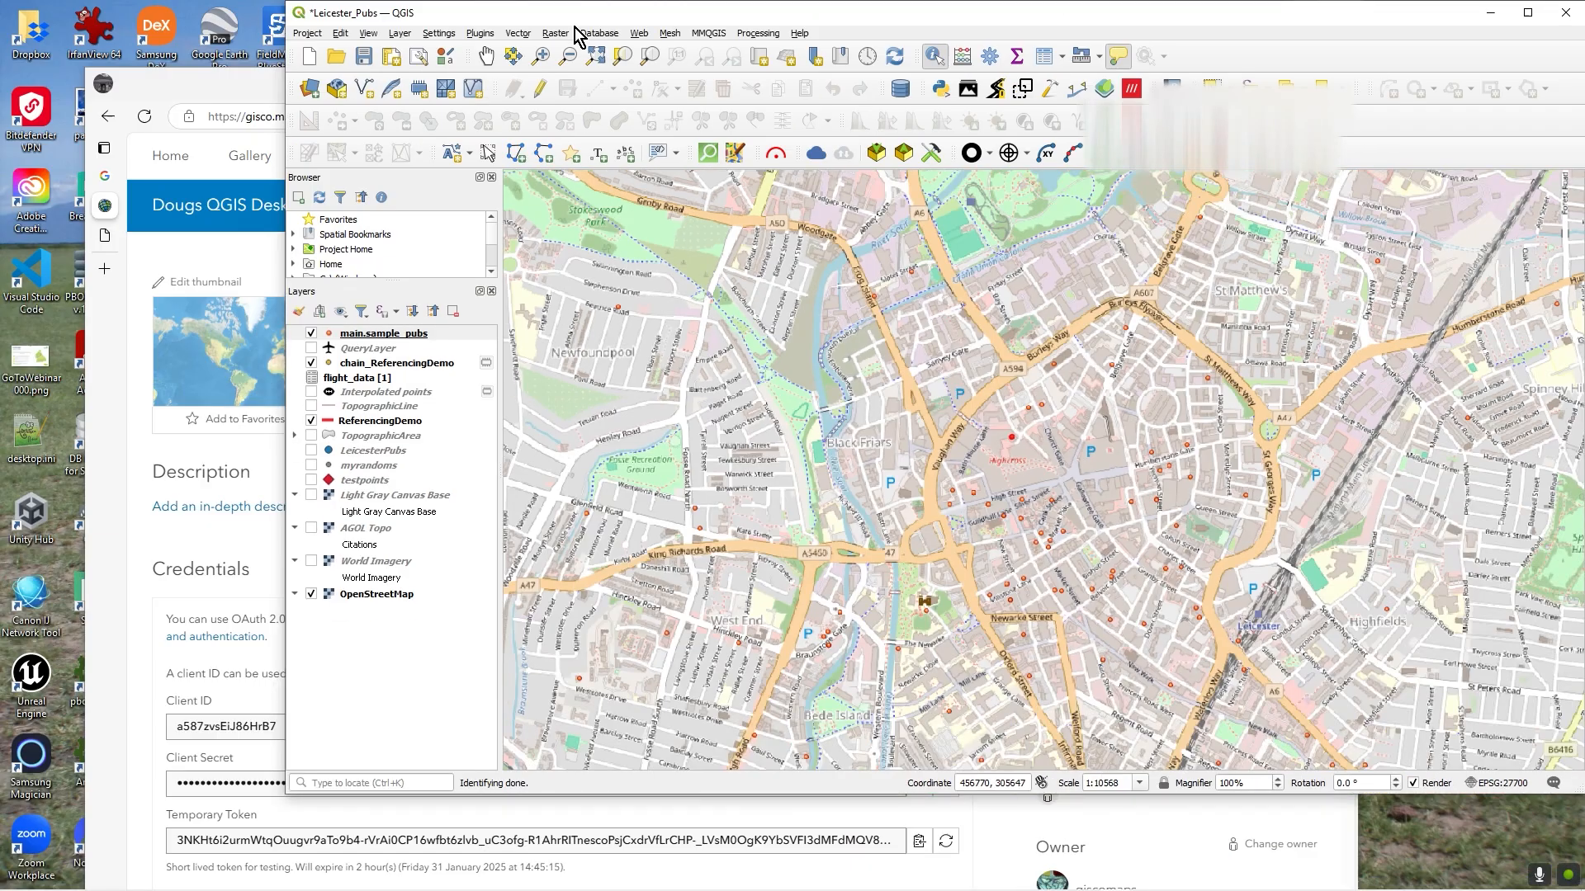
{"action": "double_click", "coordinate": [644, 8]}
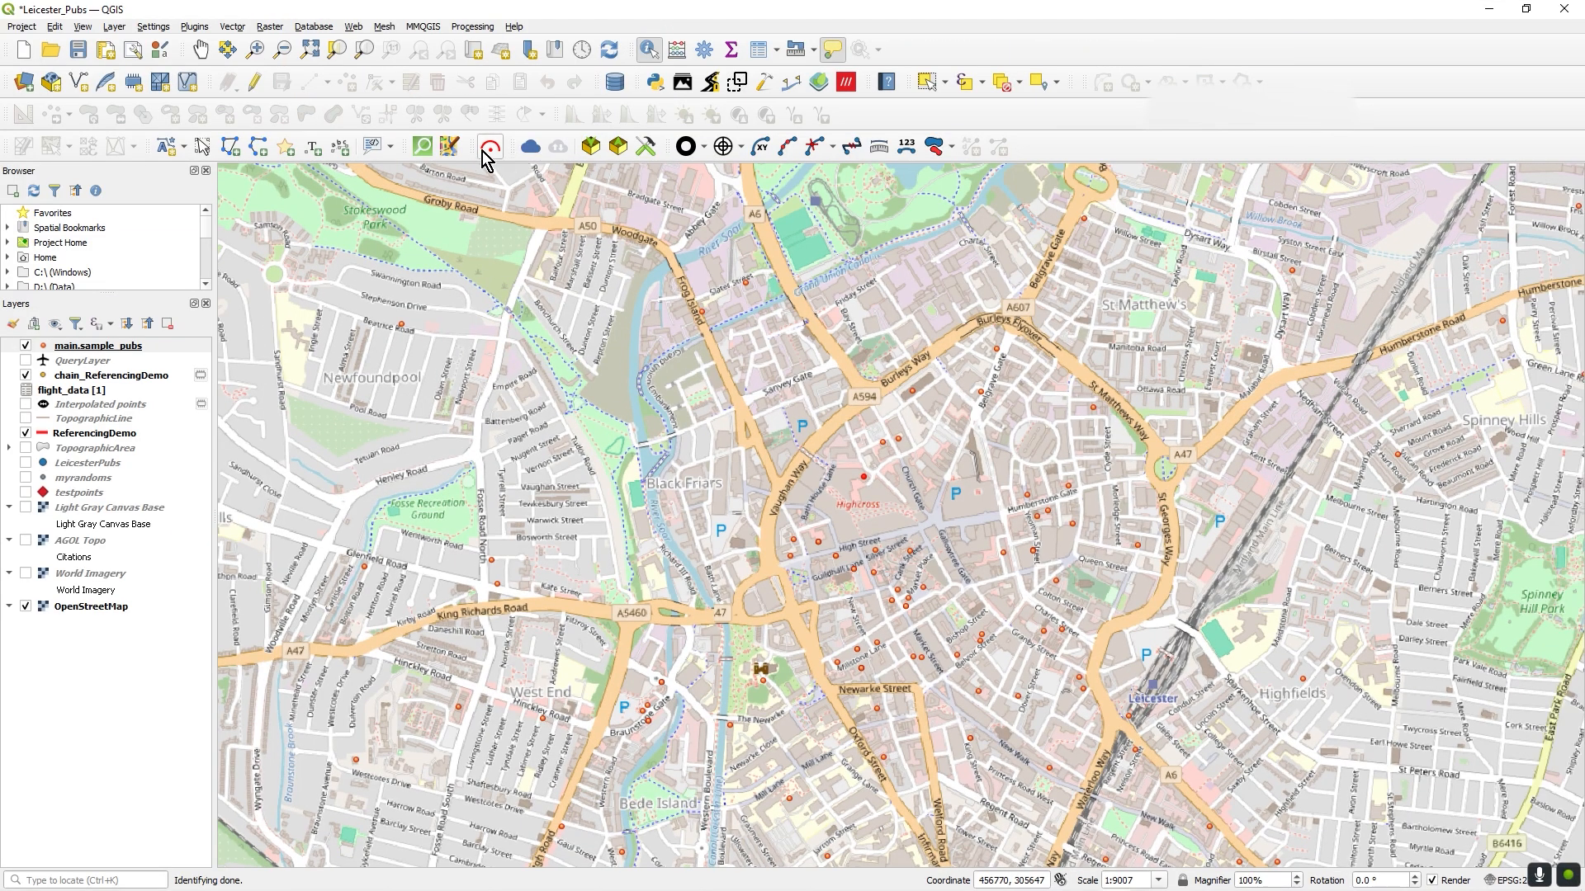
Review the request URL, token URL and token header of the AGOL Access authentication configuration, then leave the options without changes.
{"action": "left_click", "coordinate": [157, 26]}
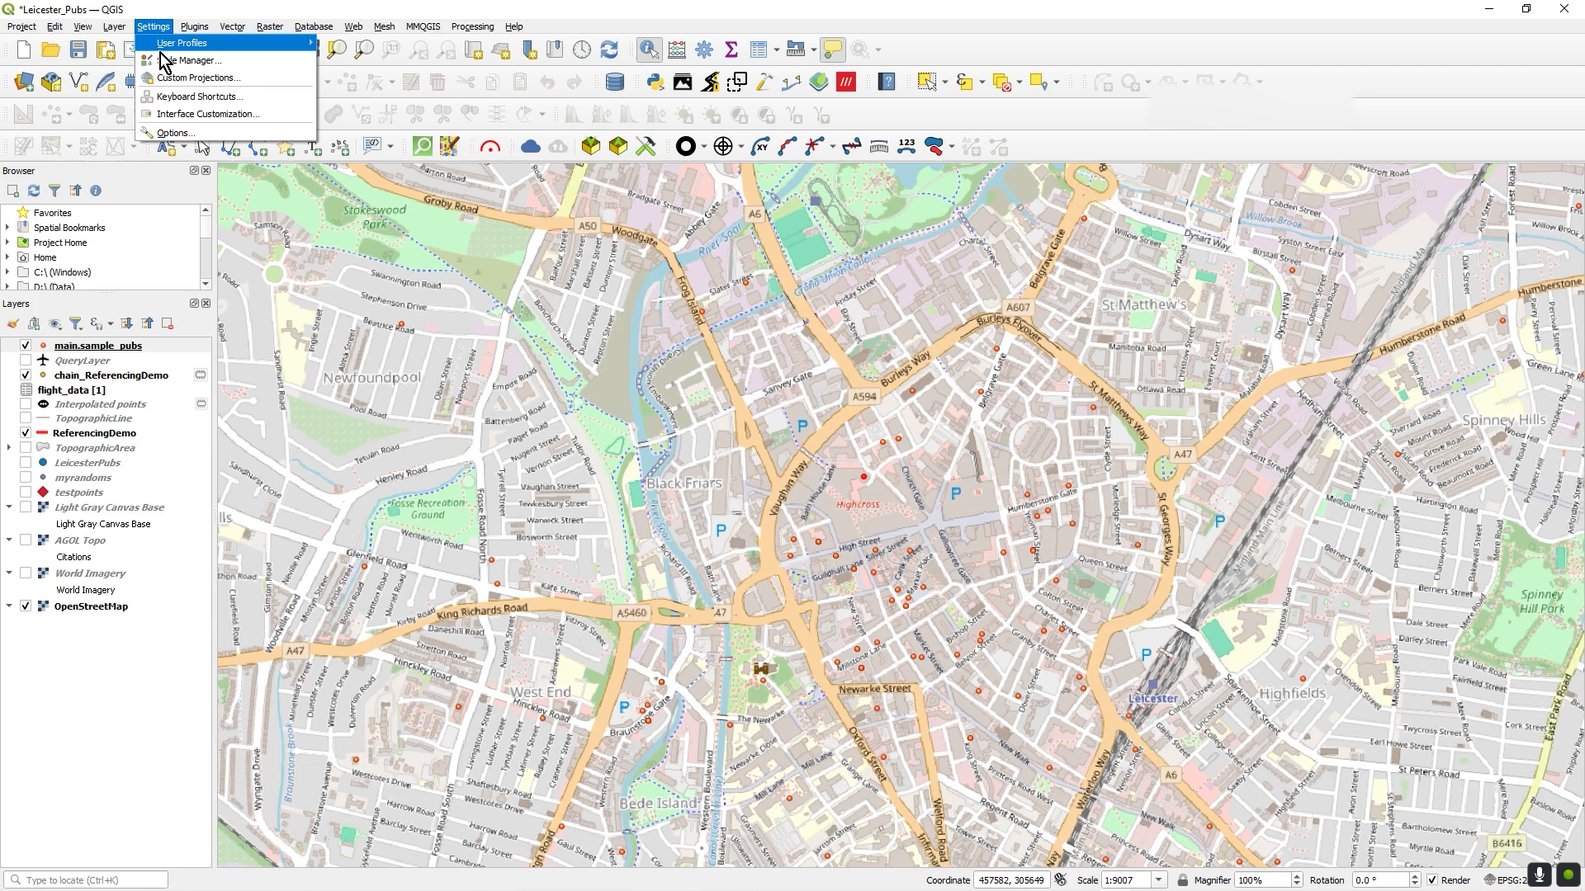
{"action": "left_click", "coordinate": [175, 133]}
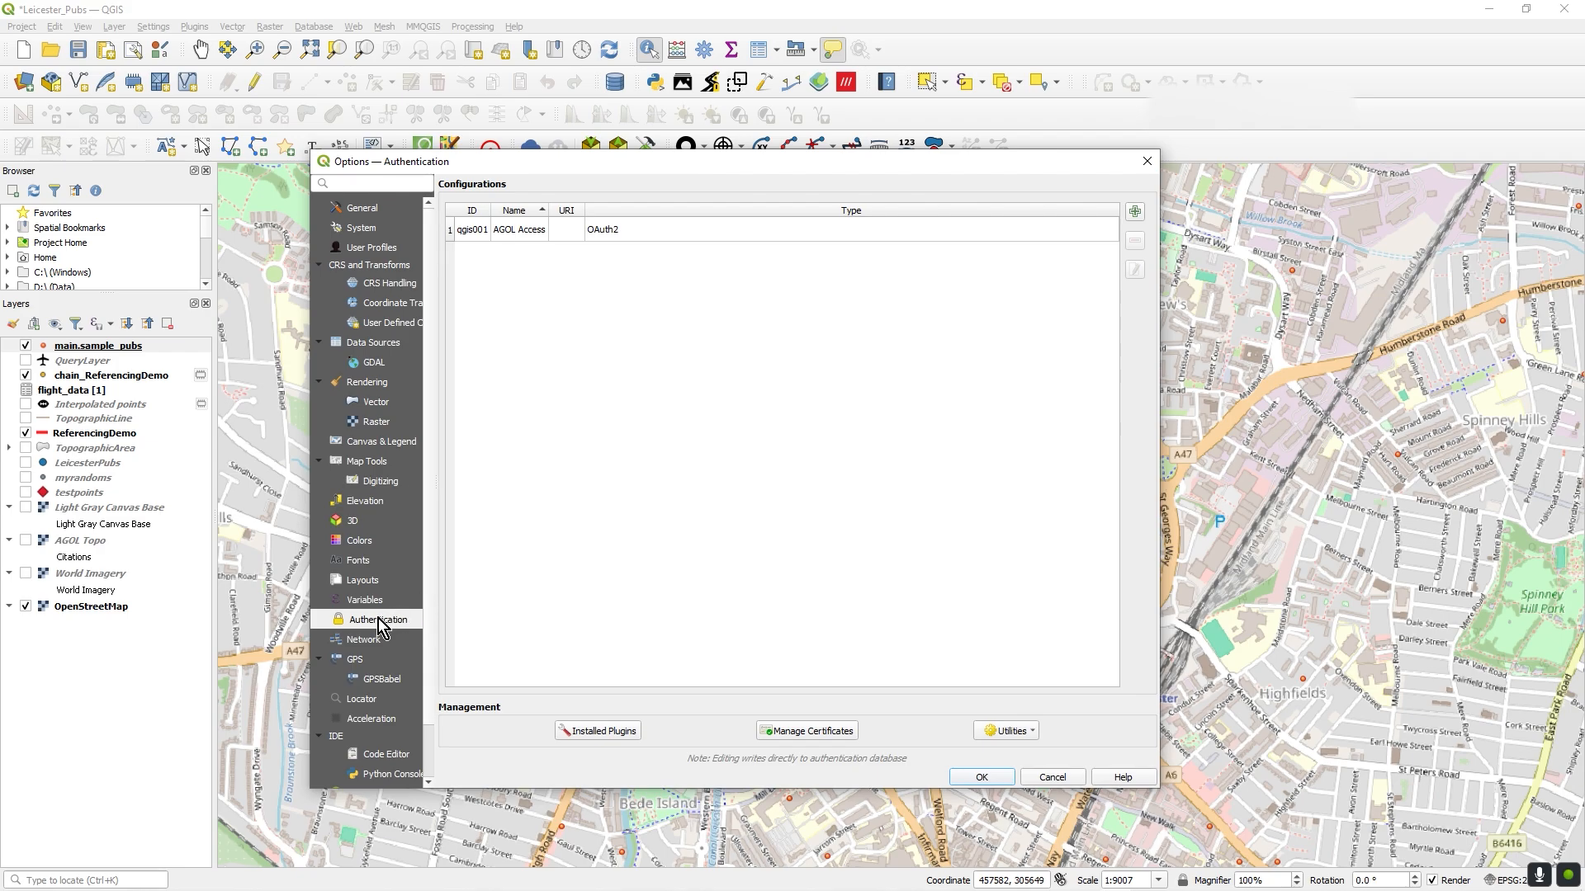
{"action": "double_click", "coordinate": [474, 231]}
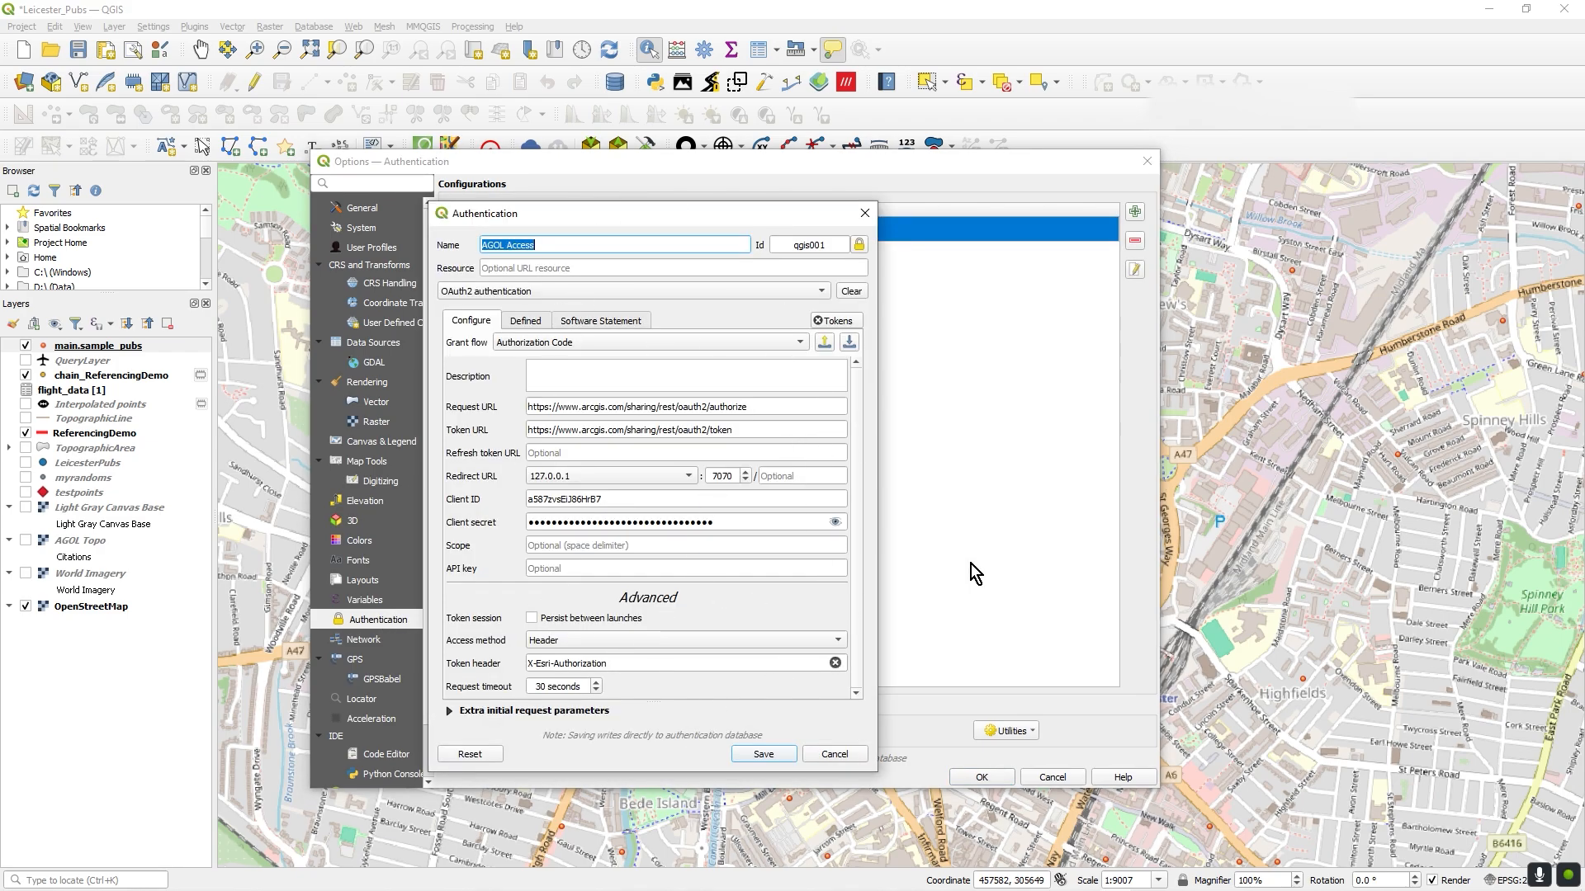
{"action": "triple_click", "coordinate": [790, 407]}
{"action": "left_click", "coordinate": [753, 430]}
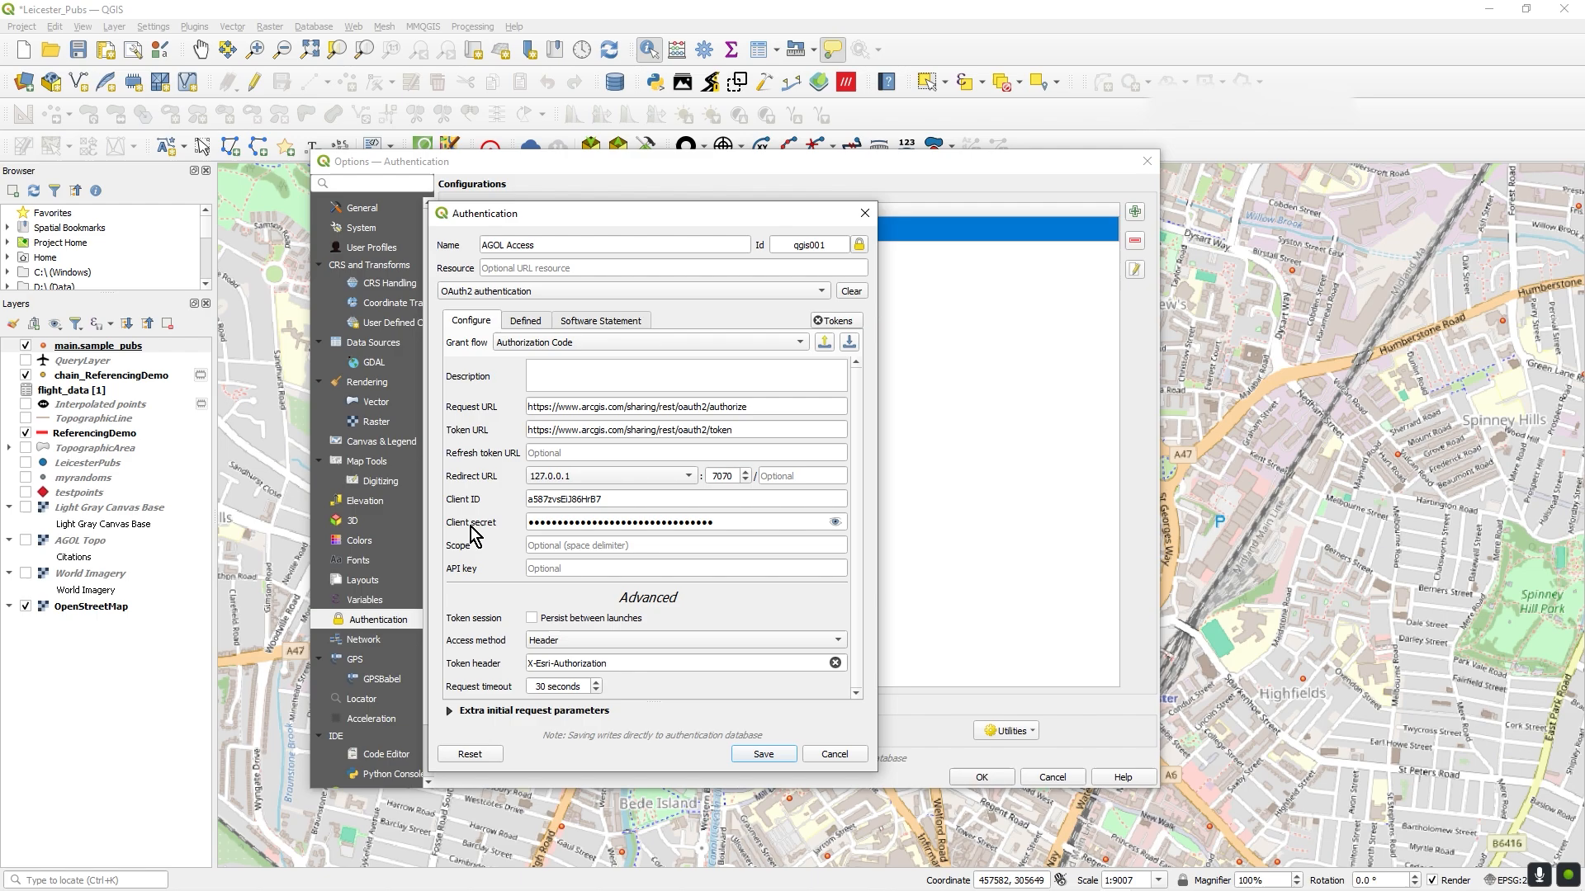
{"action": "triple_click", "coordinate": [632, 665]}
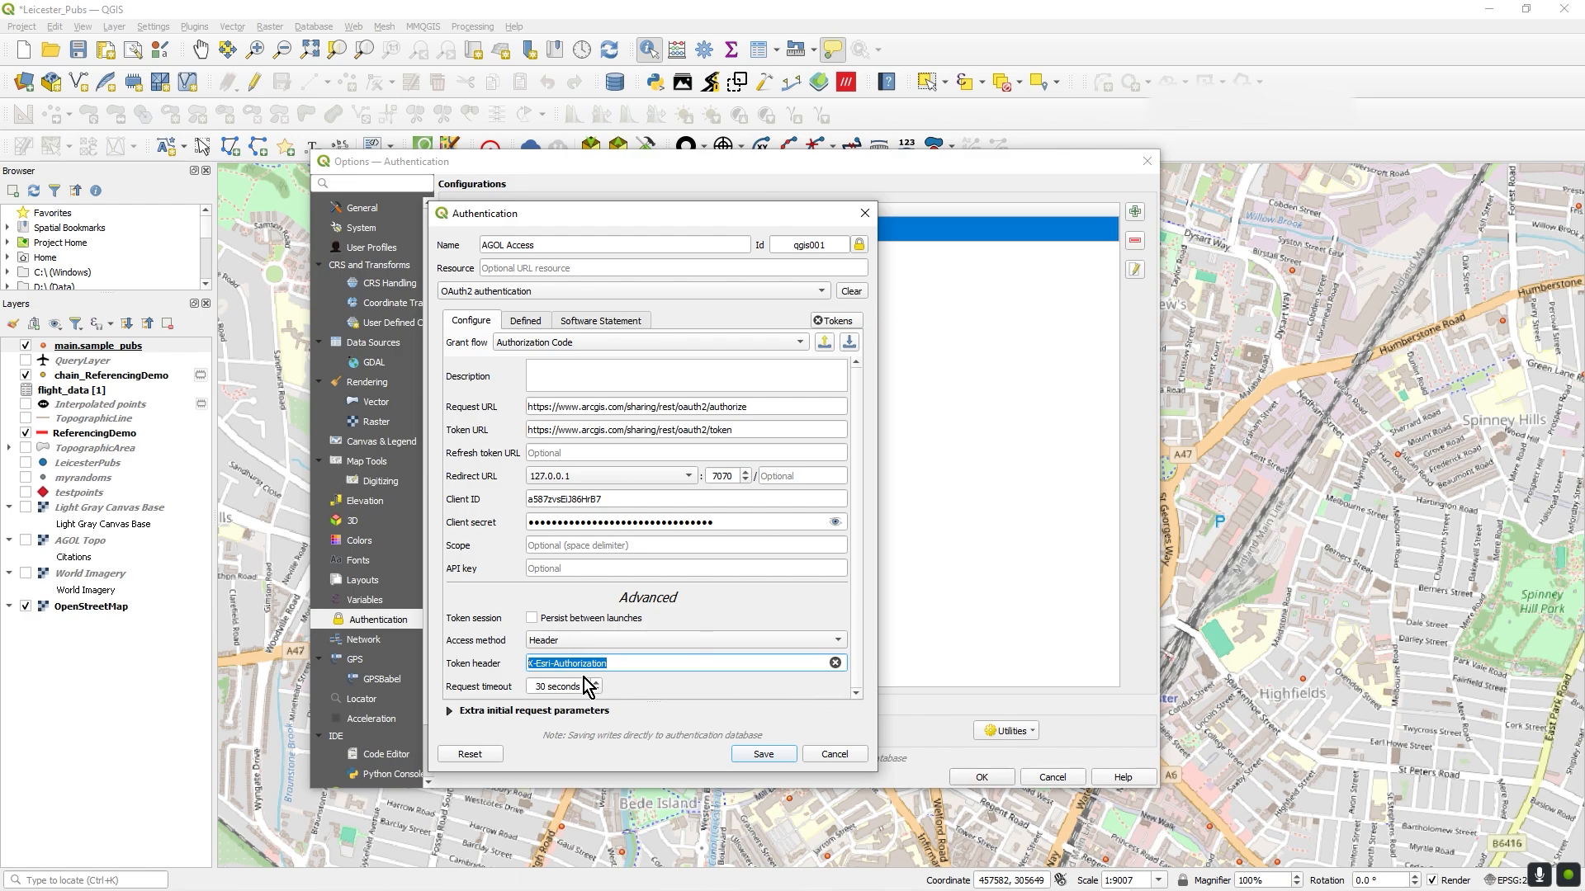
{"action": "left_click", "coordinate": [833, 755]}
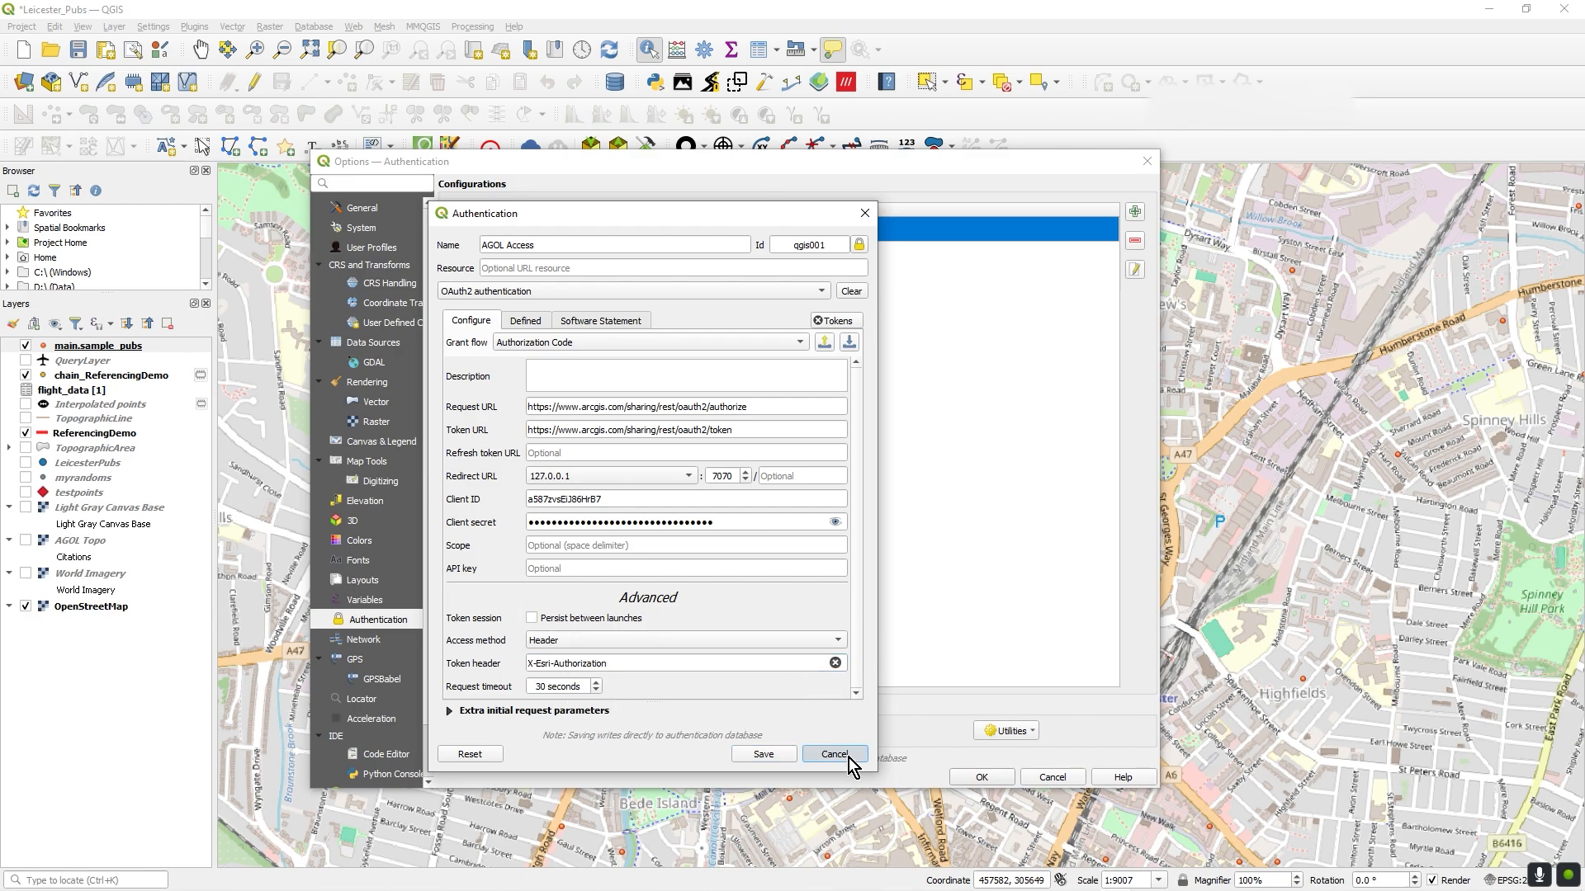
{"action": "left_click", "coordinate": [1052, 778]}
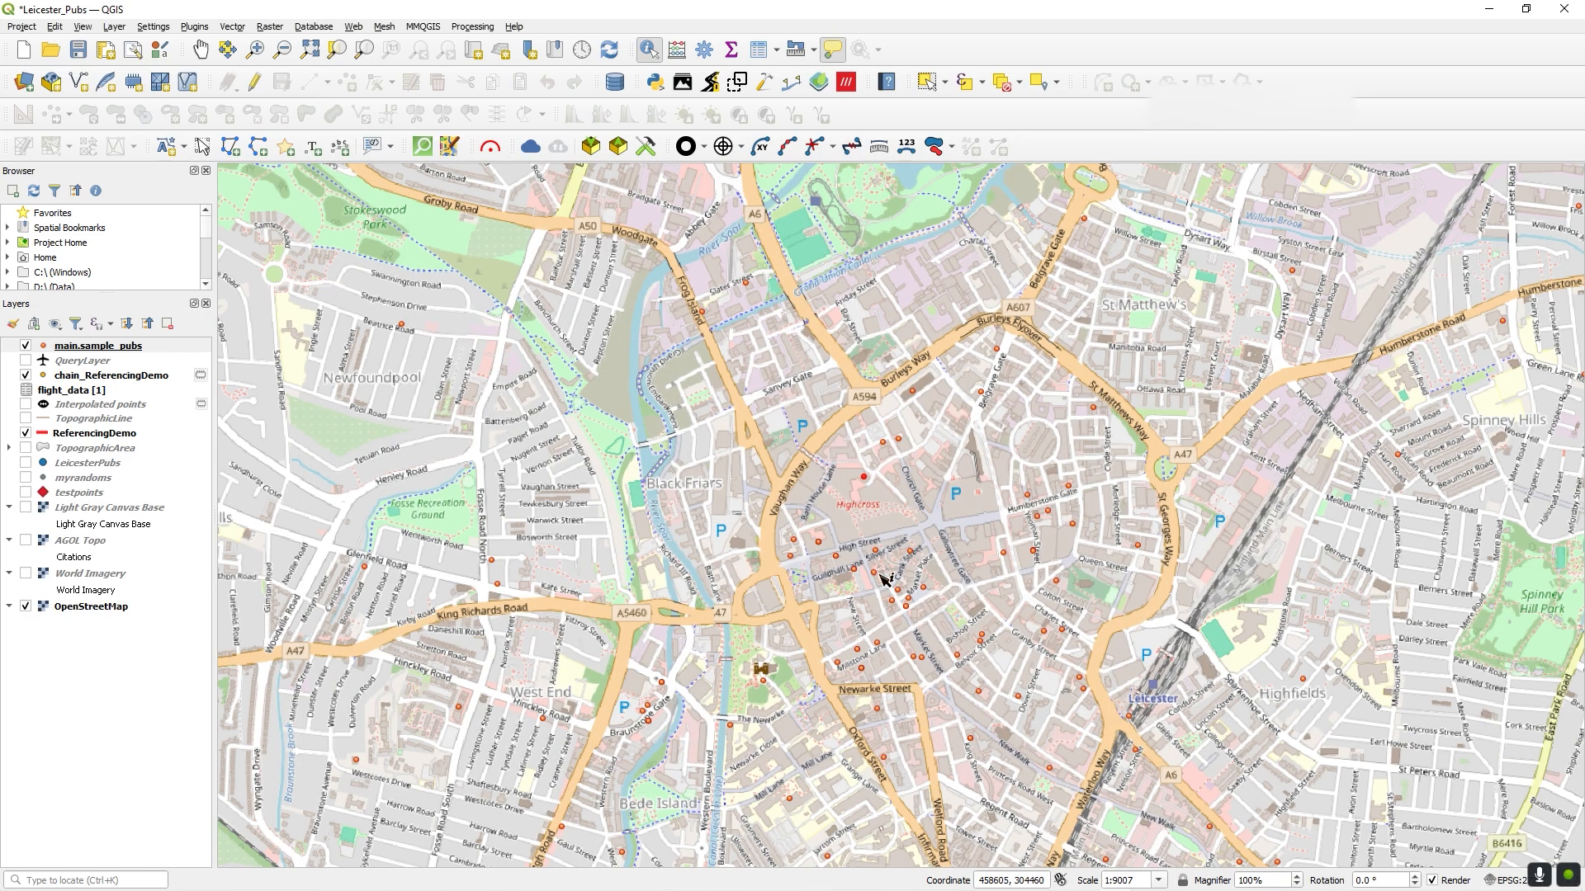
Save the Leicester_Pubs project with the added main.sample_pubs layer.
{"action": "left_click", "coordinate": [78, 52]}
{"action": "mouse_move", "coordinate": [911, 632]}
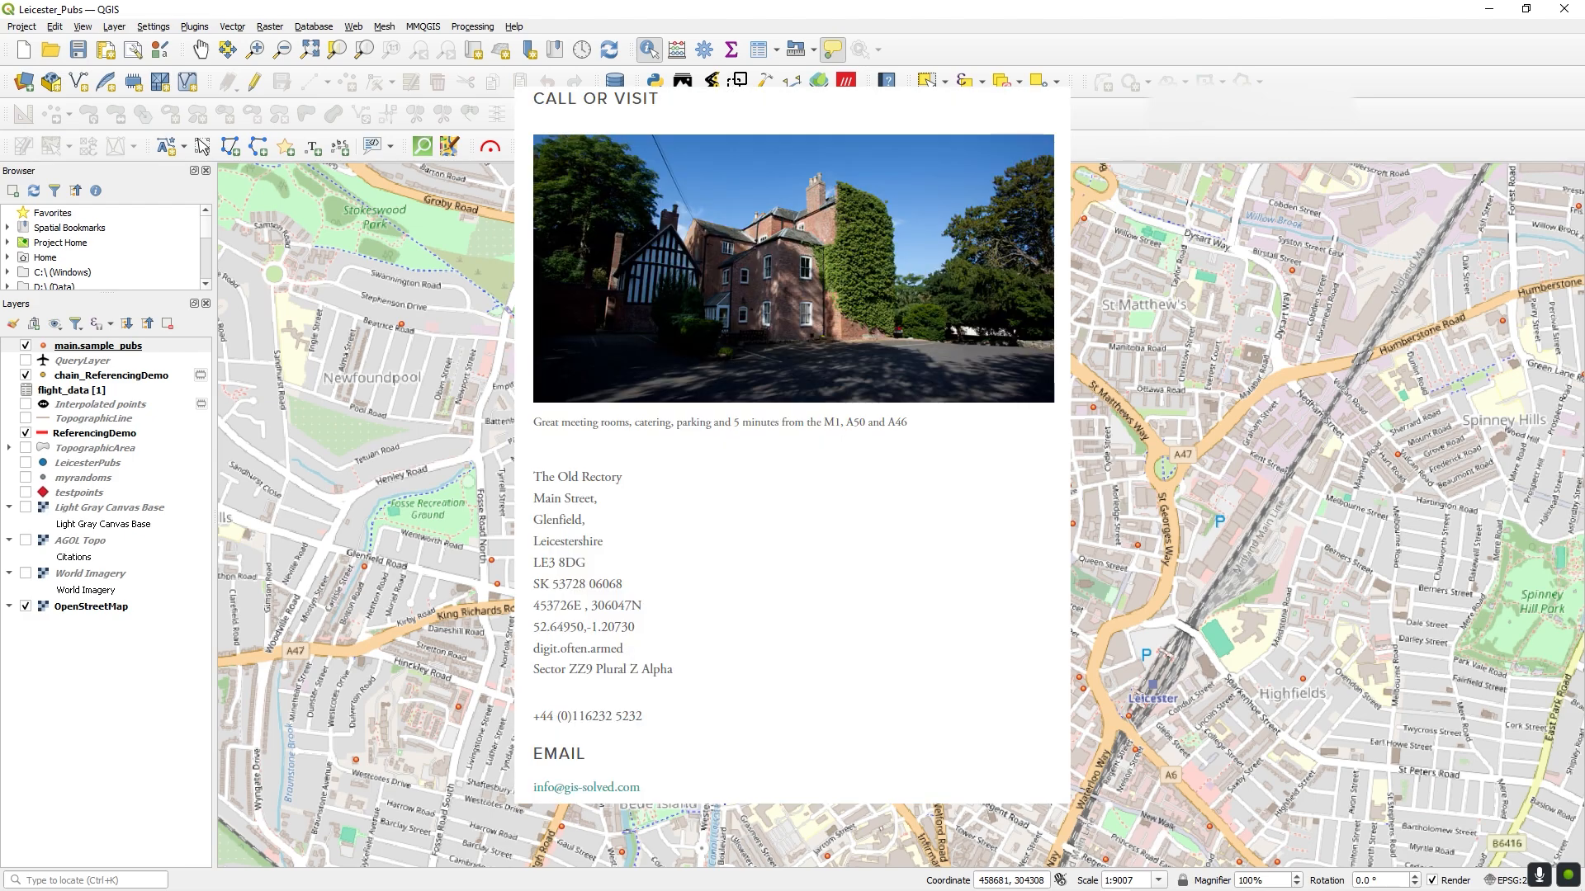